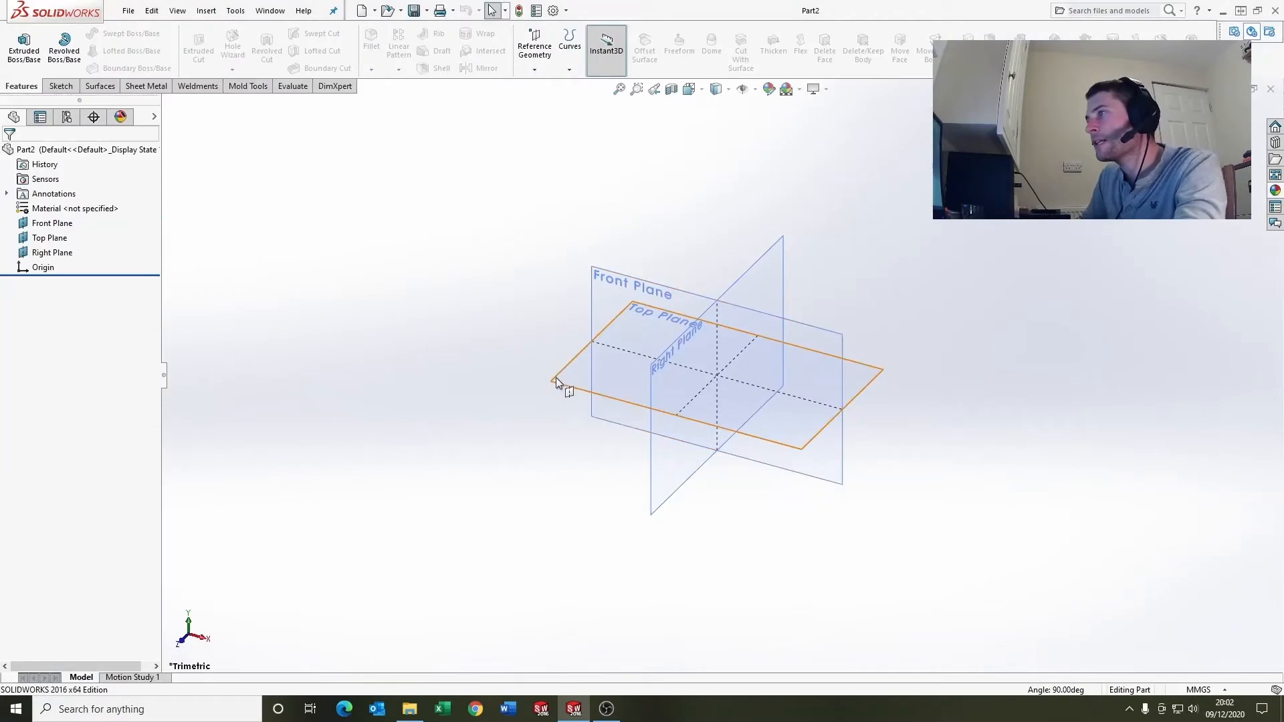
- Sketch a six-sided polygon on the Top Plane, centred on the origin with a vertex directly above it
click(558, 379)
right_drag(559, 378, 559, 365)
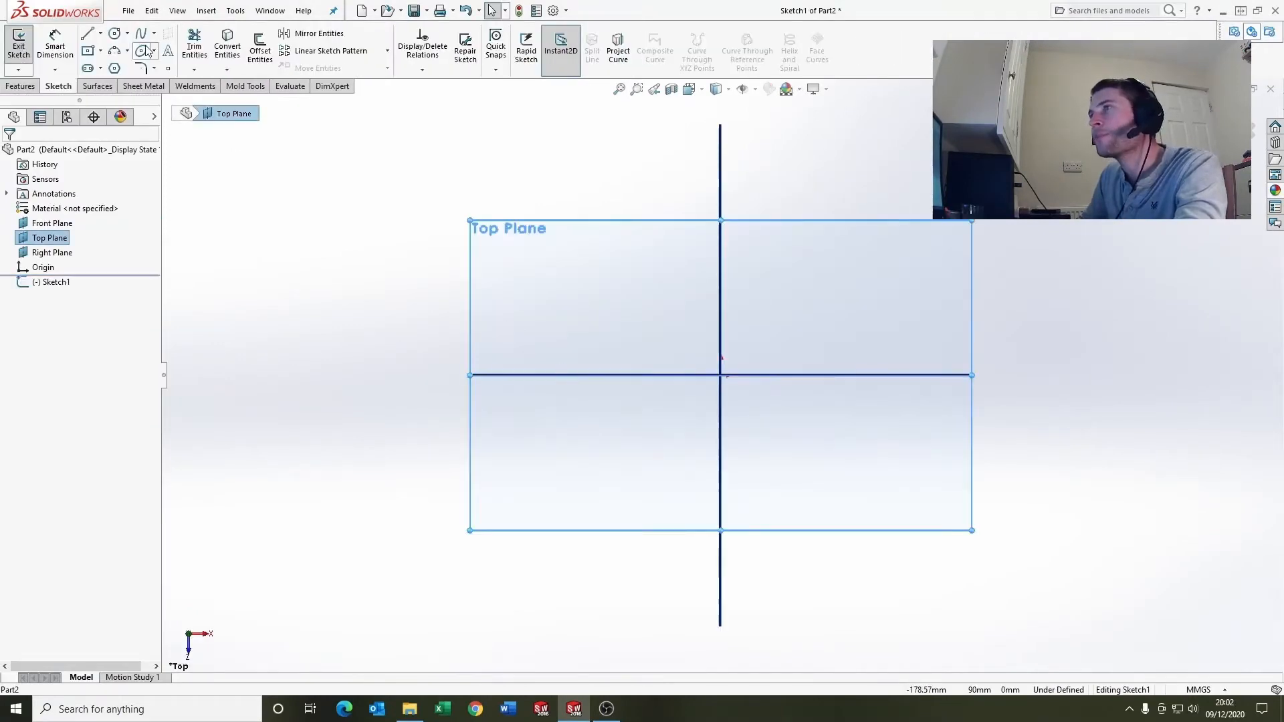
click(115, 68)
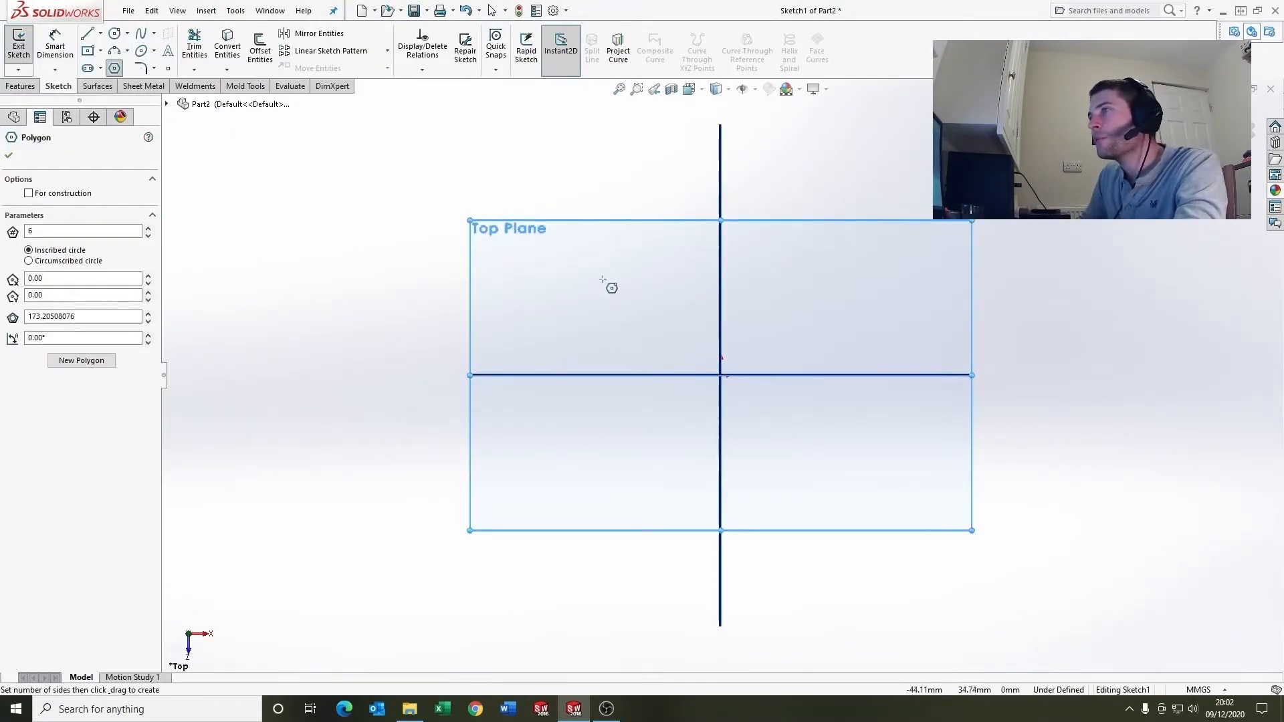
click(720, 375)
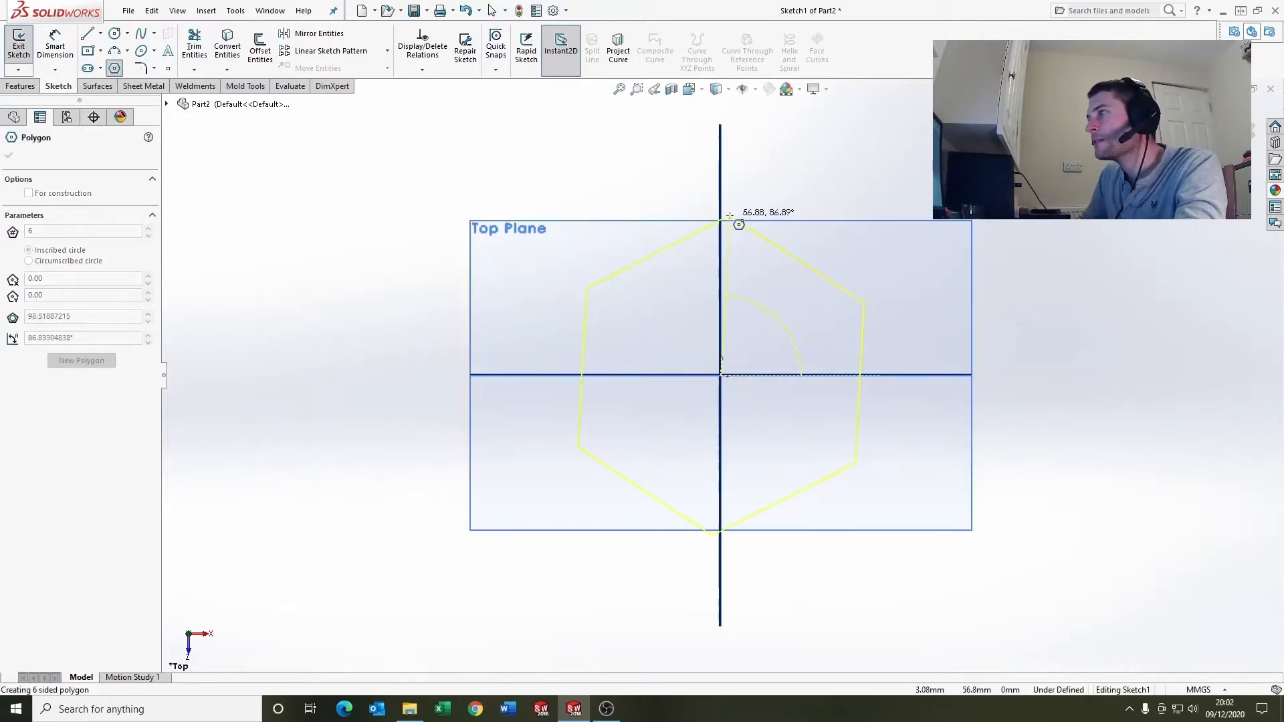
click(721, 182)
key(Escape)
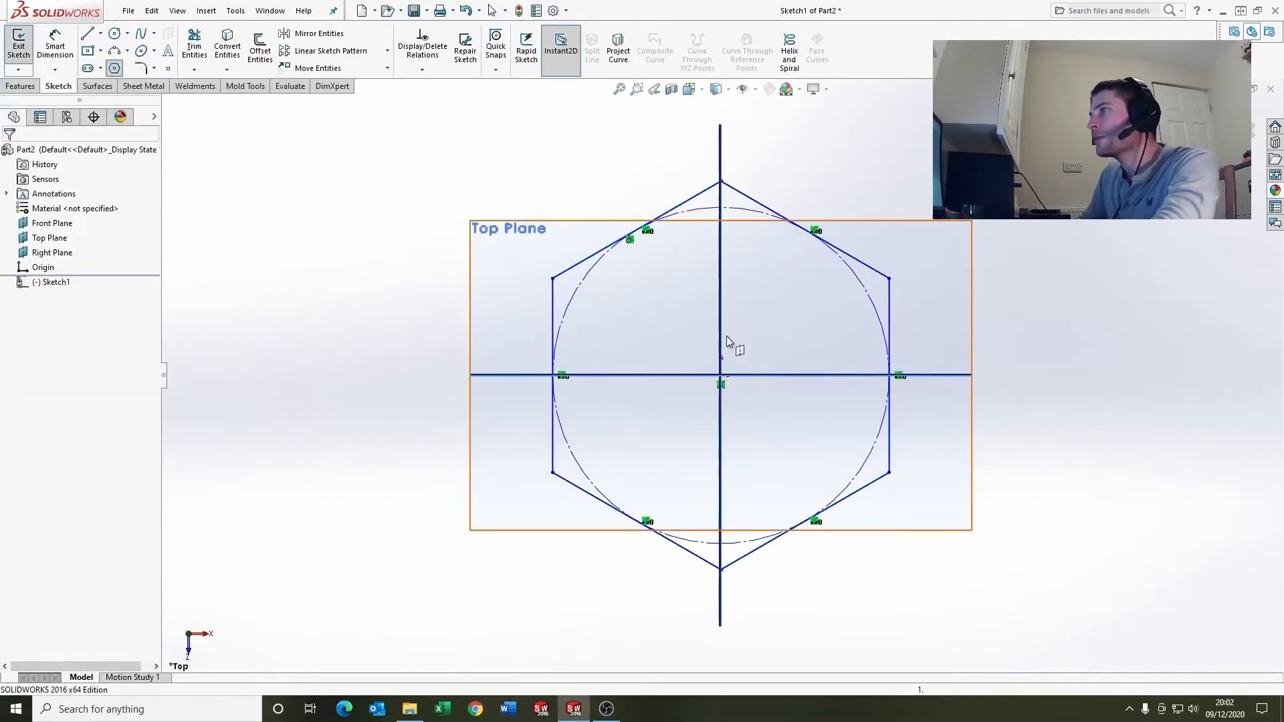
- Dimension the hexagon to 150 mm between its upper and lower vertices
key(d)
click(721, 183)
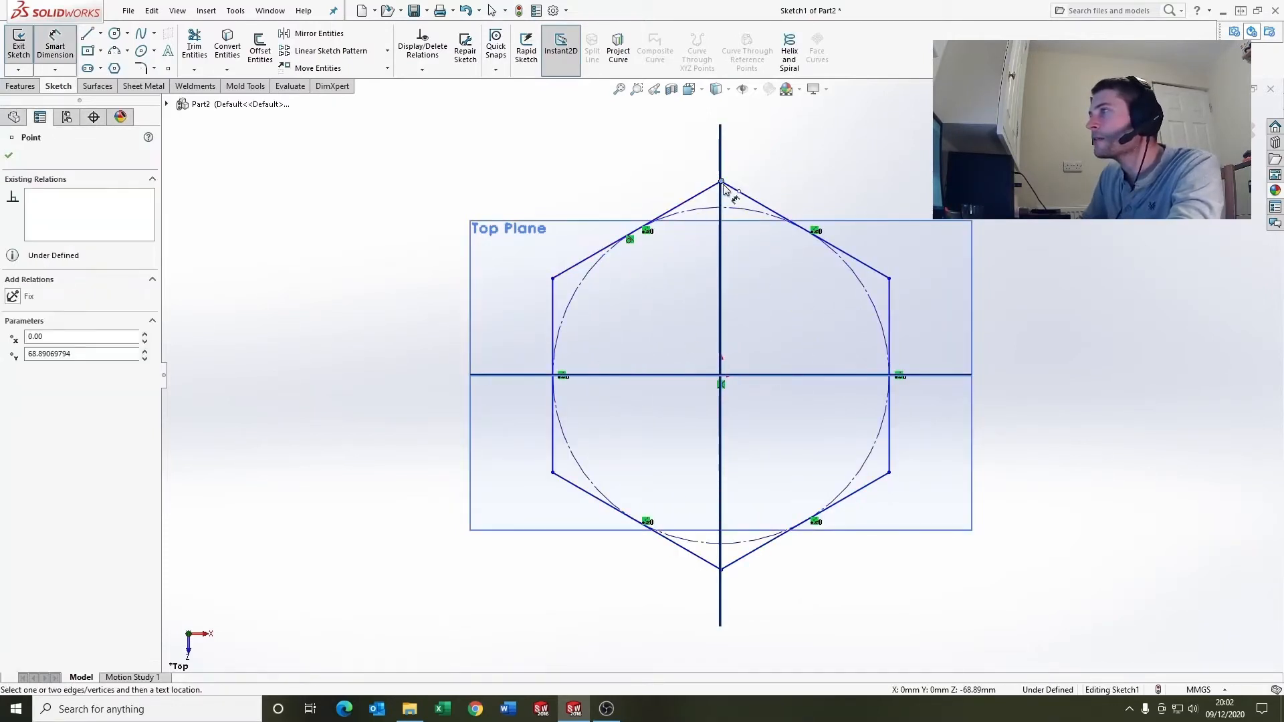
click(721, 569)
click(408, 379)
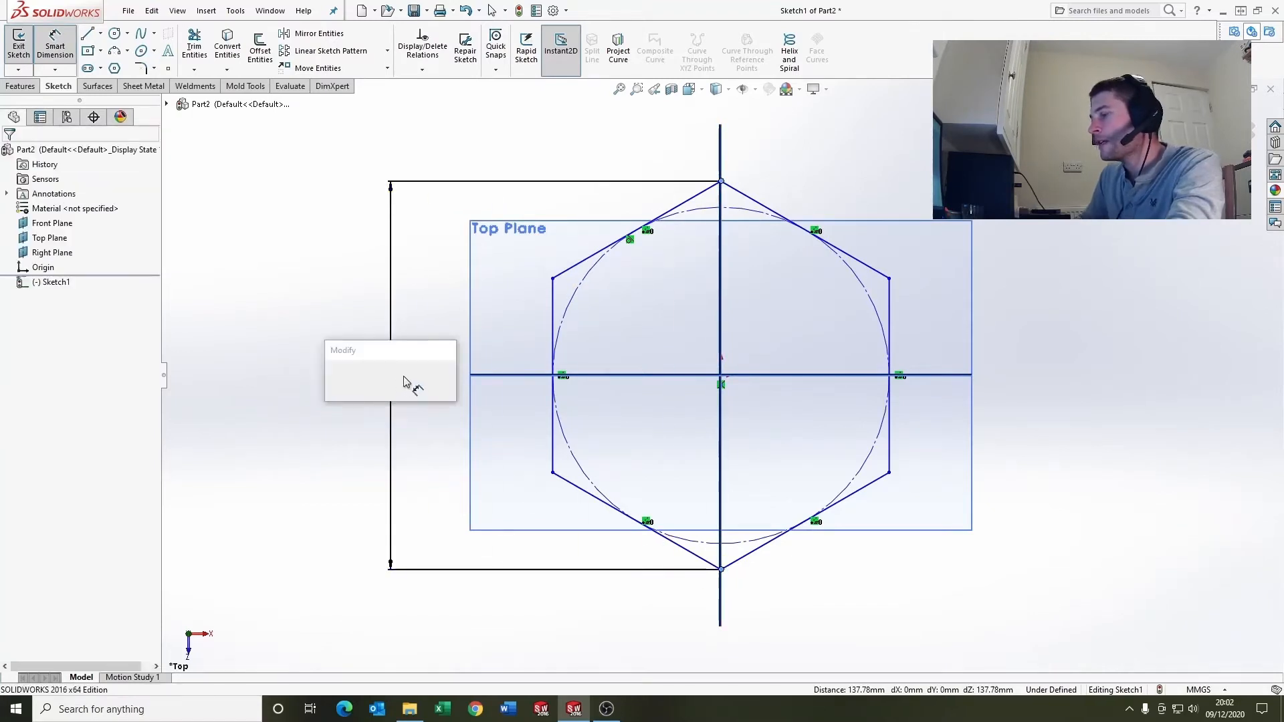
text(150)
key(Return)
key(Escape)
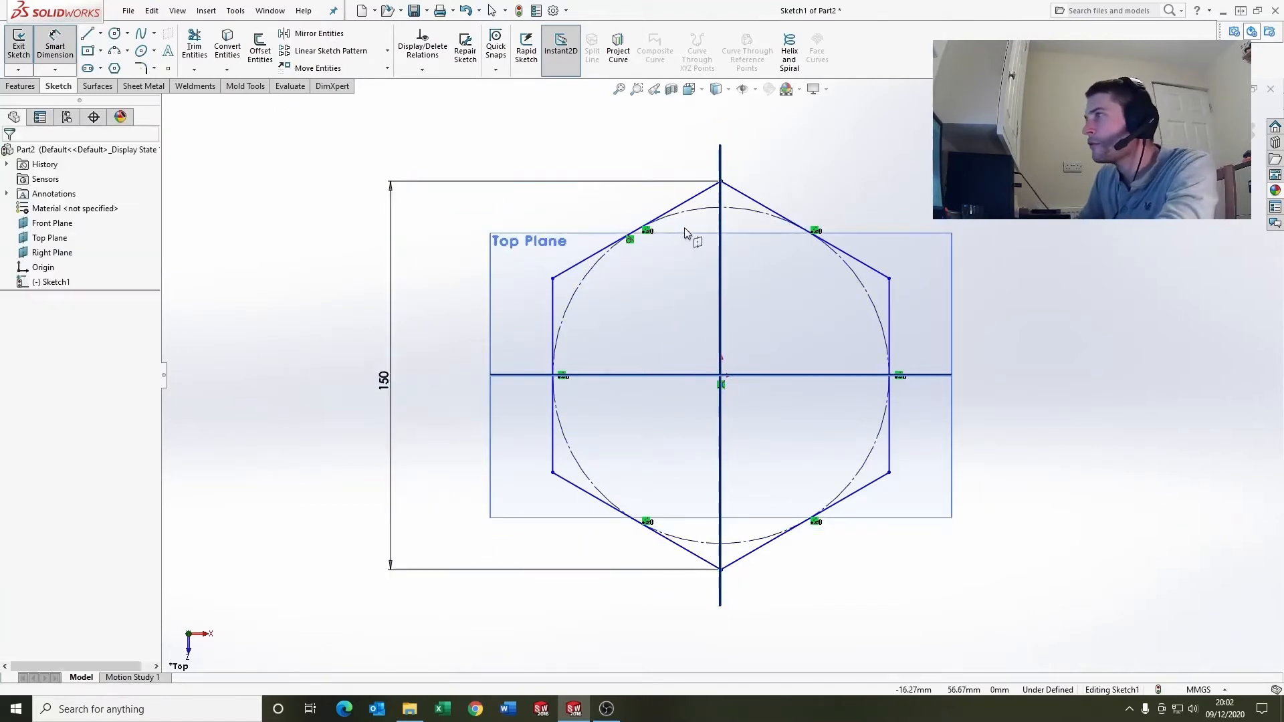
- Add a vertical relation between the hexagon's upper vertex and the origin
mouse_move(730, 184)
mouse_down()
mouse_move(711, 183)
mouse_move(723, 182)
mouse_up()
click(1128, 250)
scroll(770, 324, up, 3)
scroll(751, 298, down, 2)
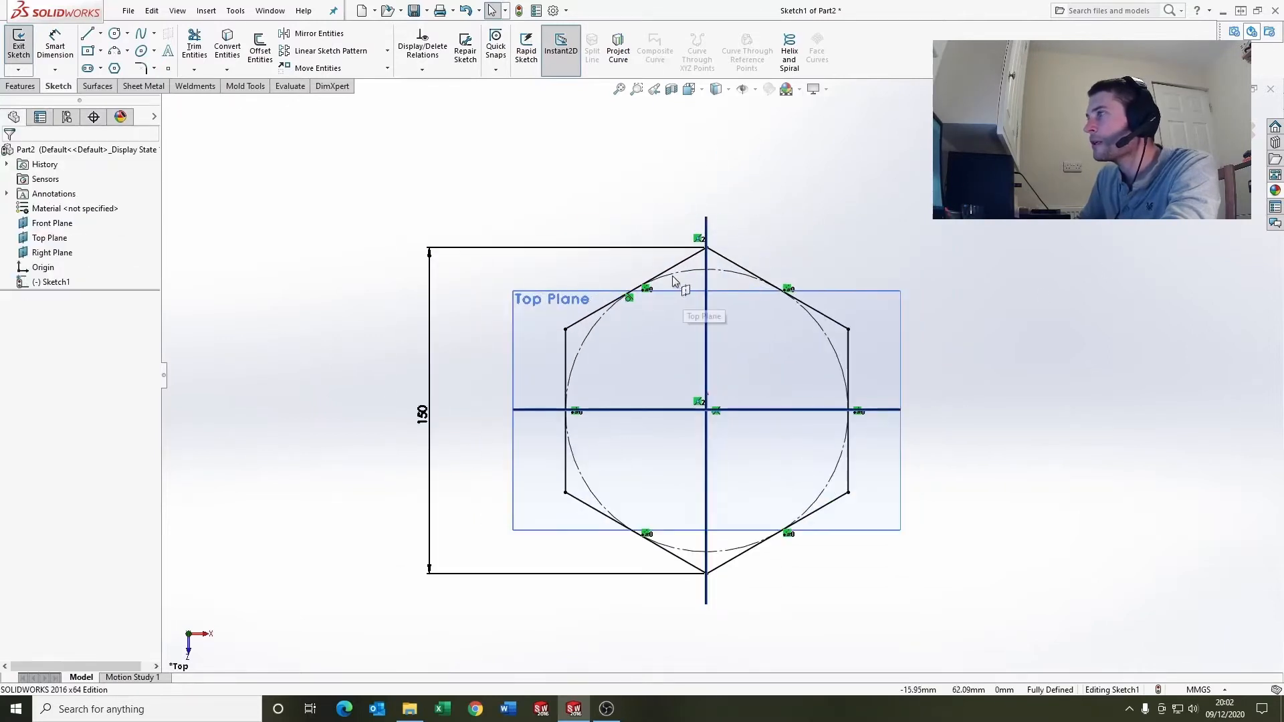
- Convert all six sides of the hexagon to construction geometry
right_click(727, 263)
click(787, 310)
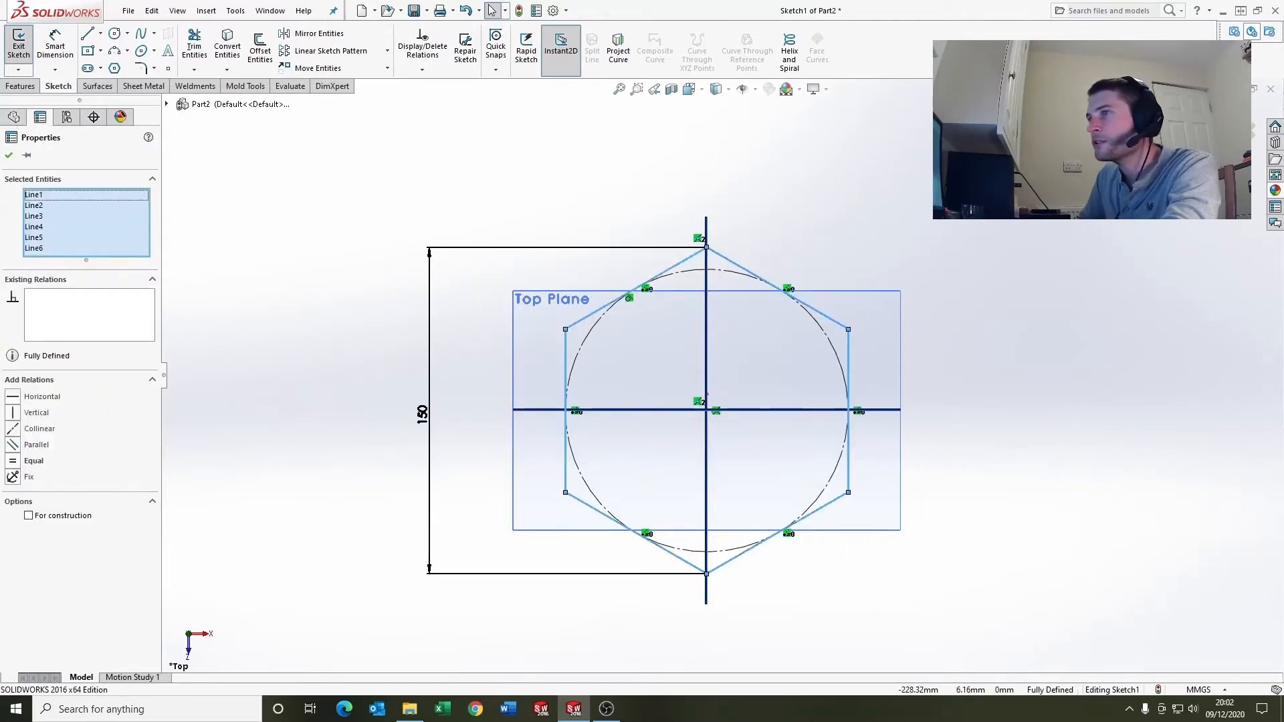
click(29, 516)
click(201, 429)
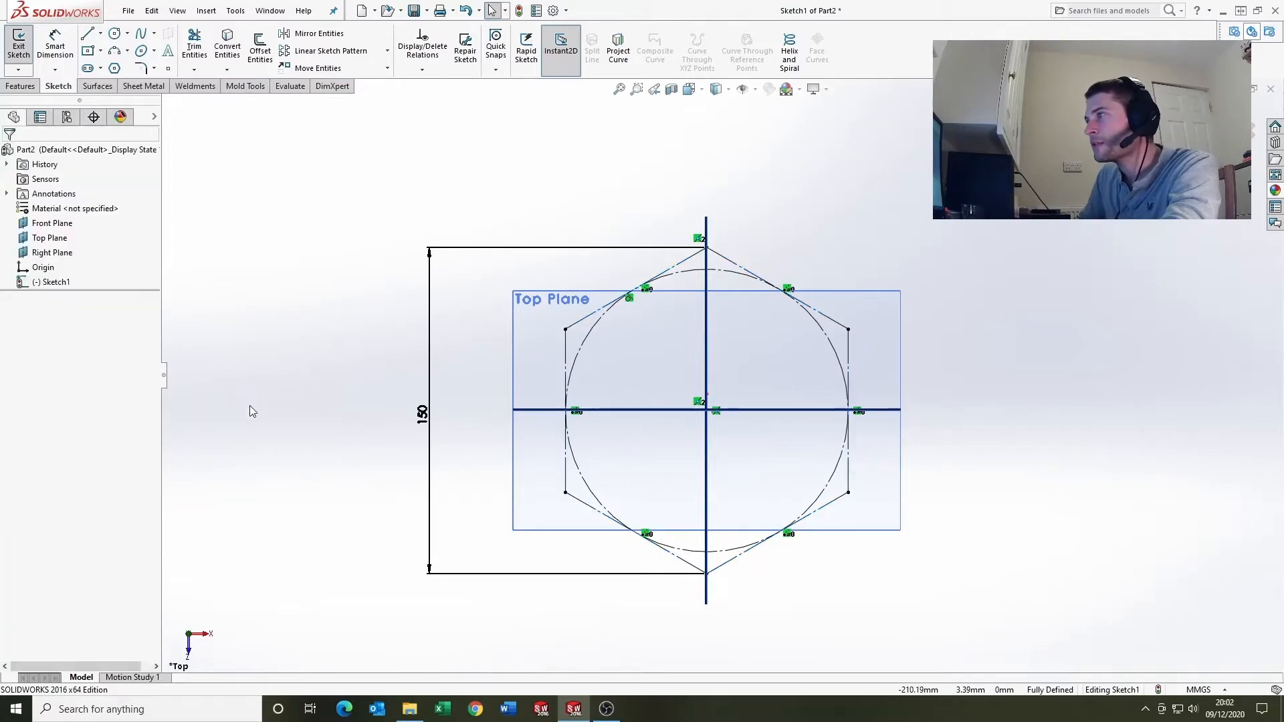
- Sketch a triangle from the hexagon's upper vertex to a horizontal base about 42 mm long passing through the origin
click(87, 34)
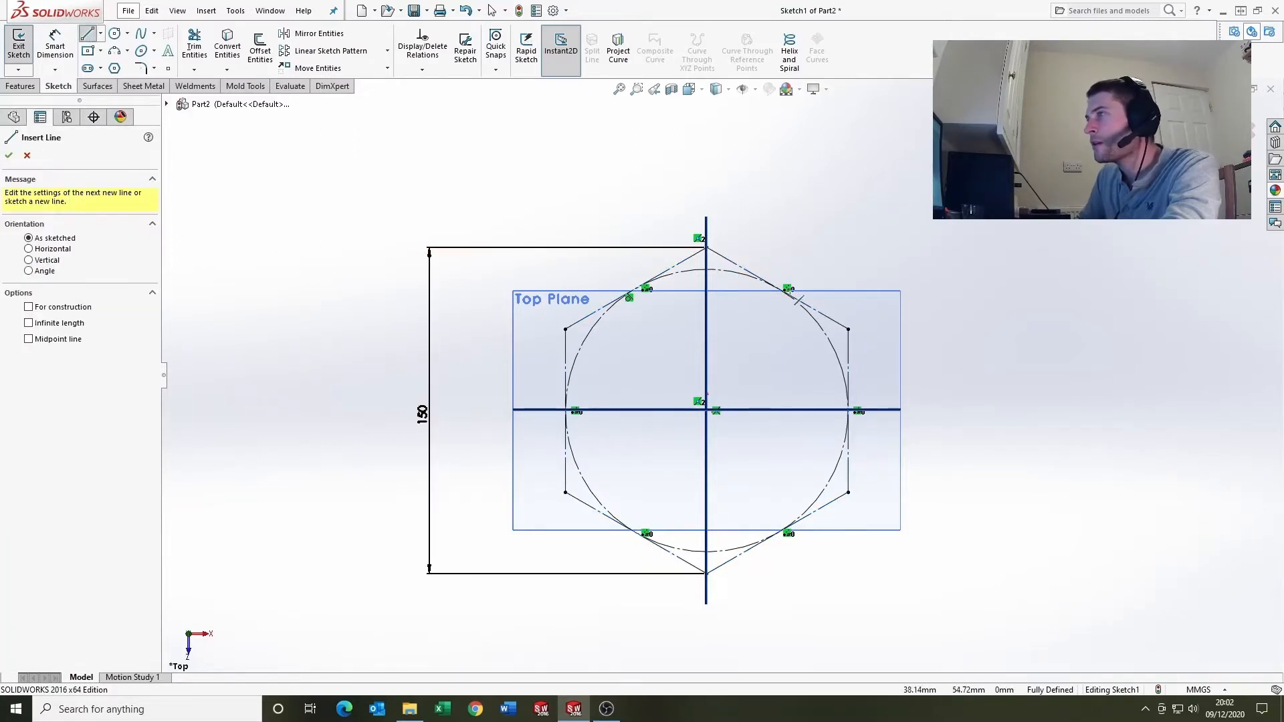
click(706, 249)
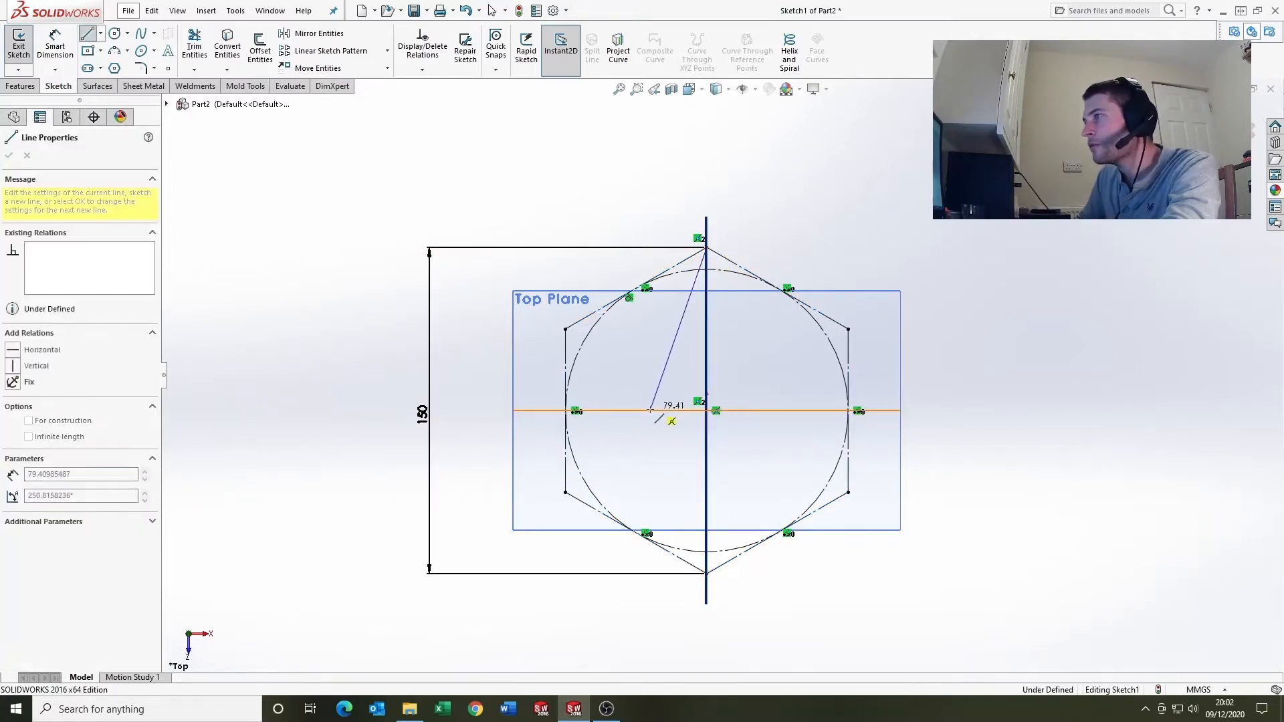
click(650, 410)
click(742, 410)
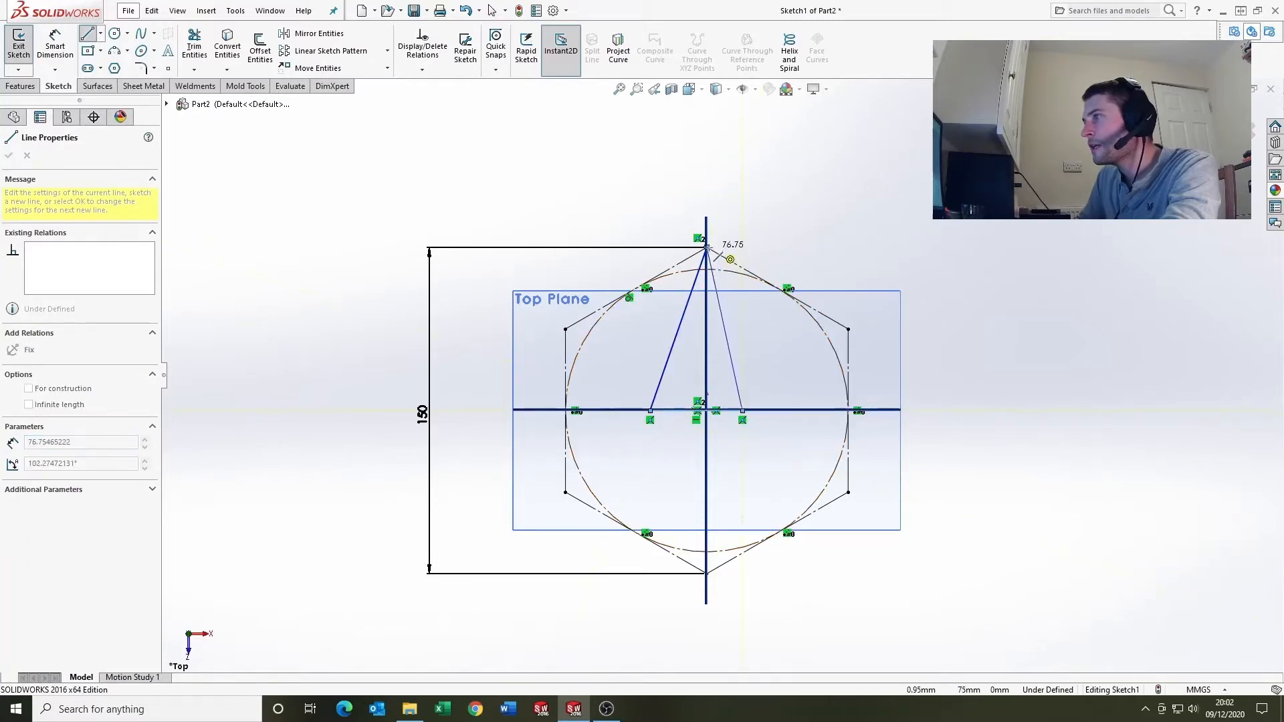
click(707, 249)
key(Escape)
- Dimension the triangle's base line to 40 mm
scroll(695, 411, down, 3)
key(d)
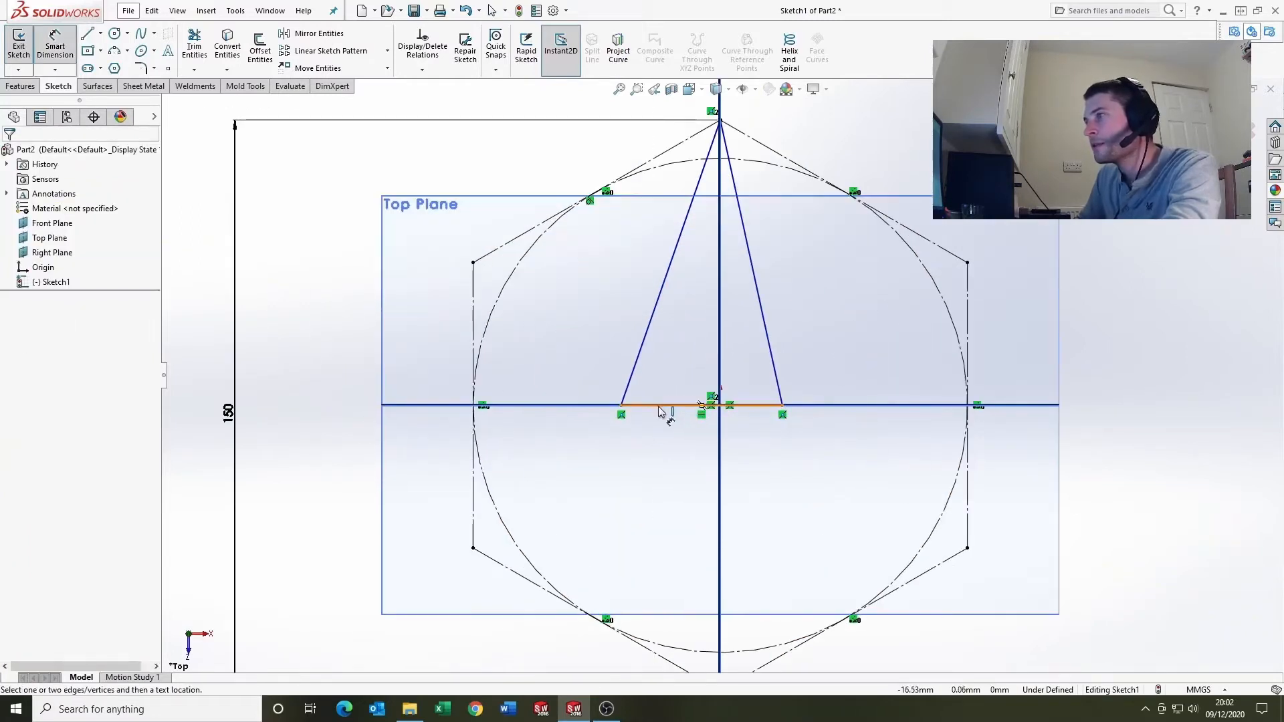
click(662, 406)
click(665, 472)
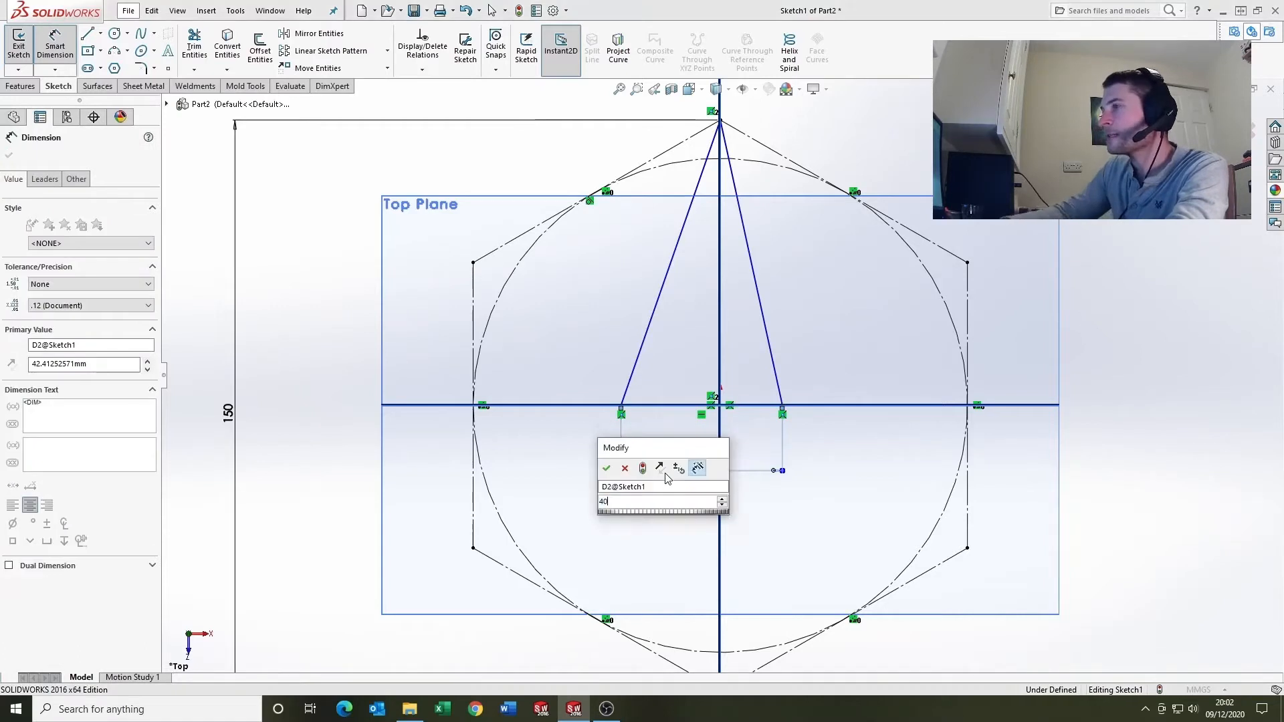
text(40)
key(Return)
key(Escape)
- Constrain the origin to the midpoint of the triangle's base line and close the sketch
click(659, 404)
right_click(689, 400)
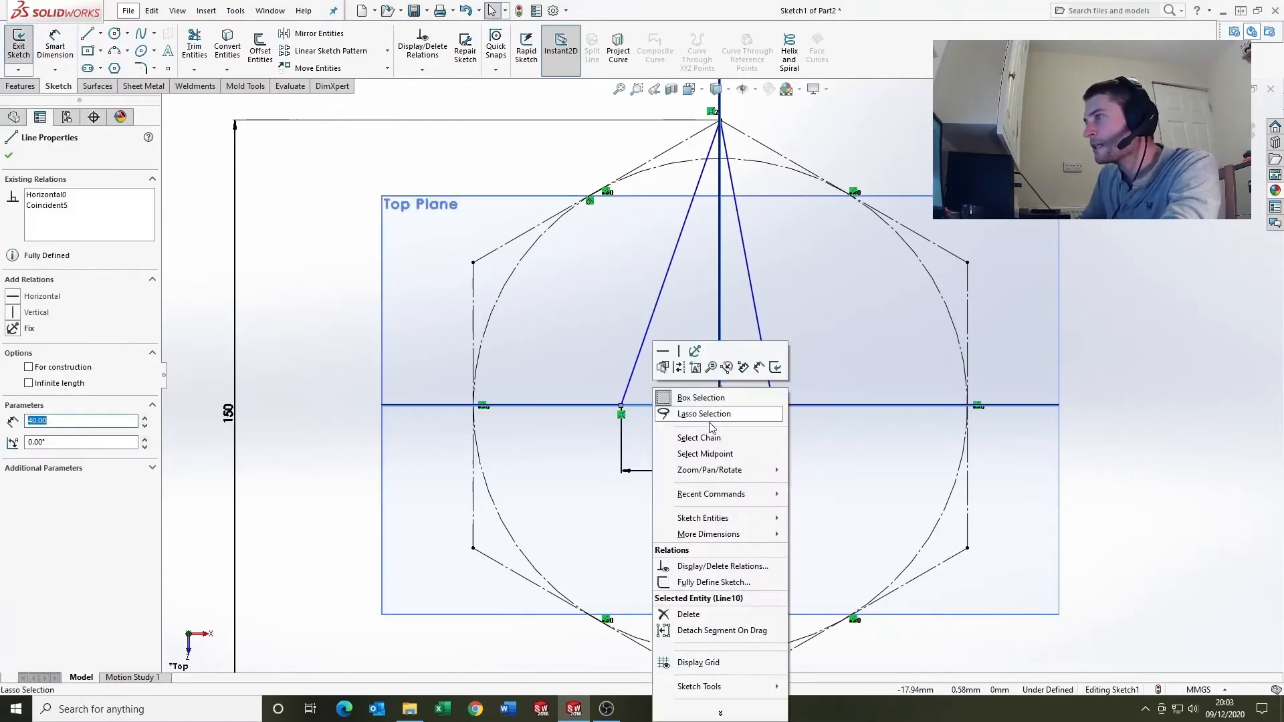
click(722, 404)
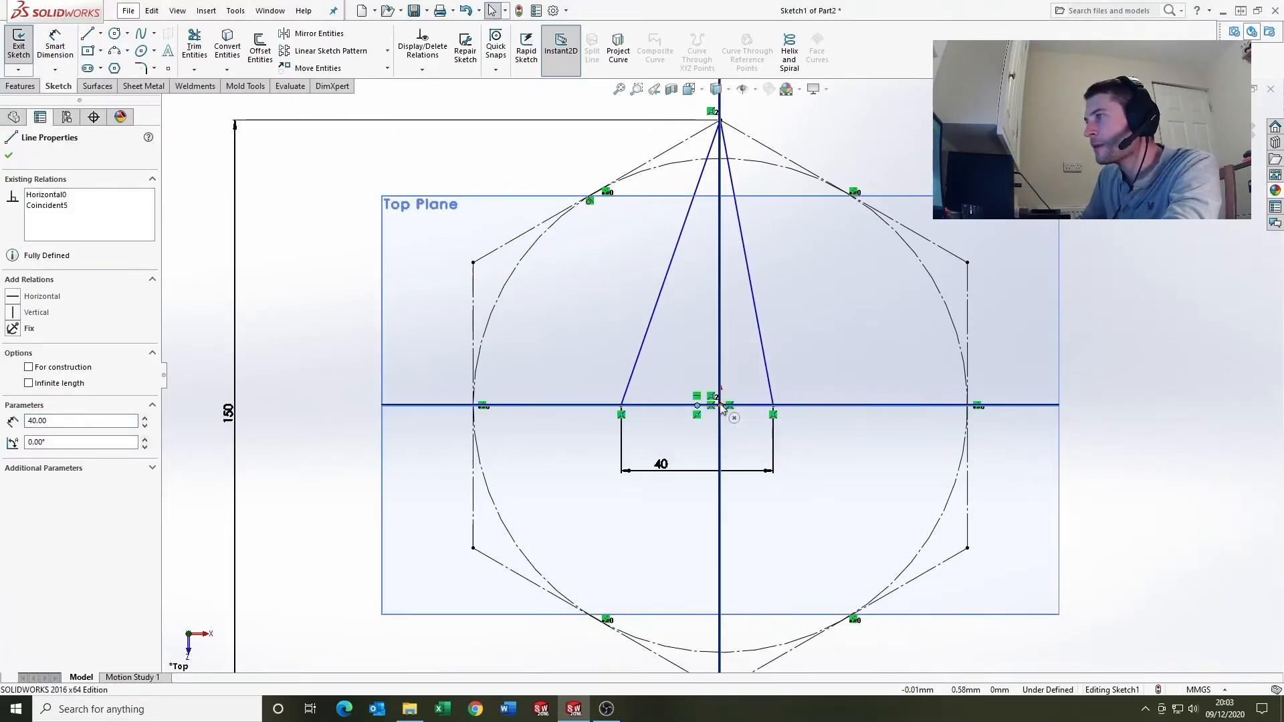
ctrl+click(721, 406)
click(22, 403)
click(501, 372)
scroll(709, 358, up, 2)
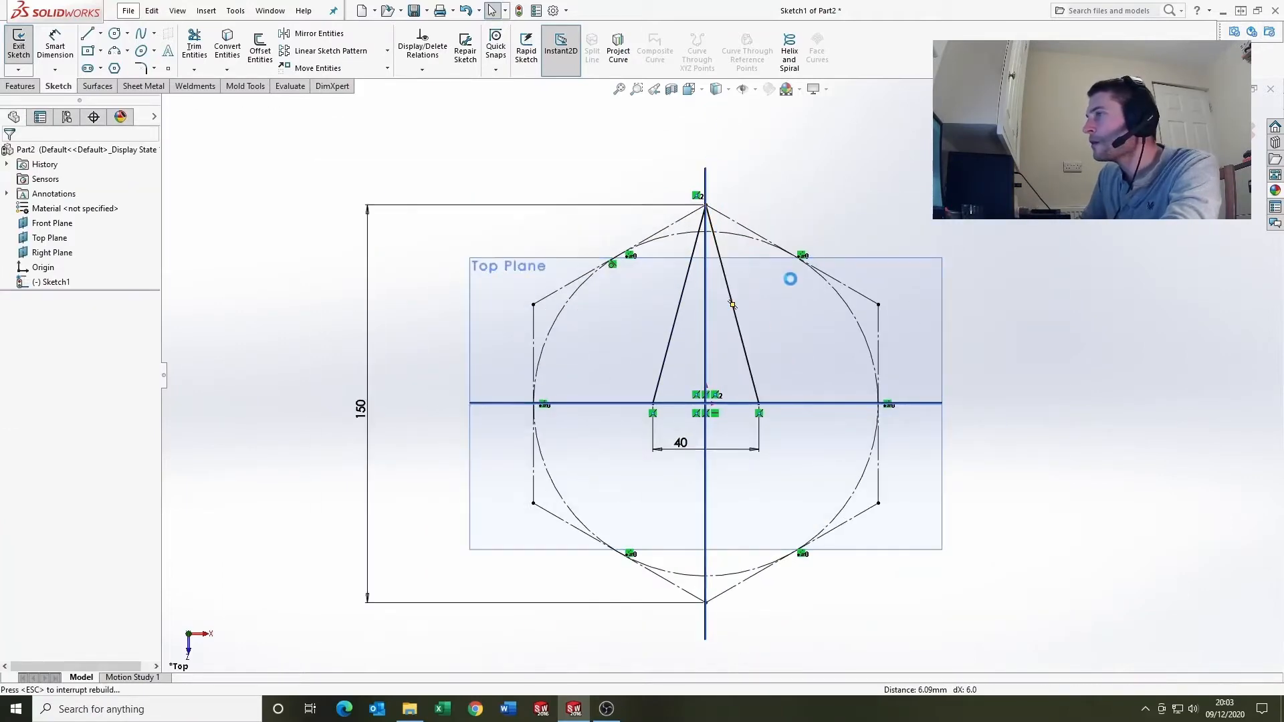
key(ctrl+b)
- In a new sketch on the Front Plane, draw two lines from the triangle base's endpoints to an apex about 12.6 mm above it
mouse_move(727, 352)
middle_down()
mouse_move(649, 365)
mouse_move(754, 232)
mouse_move(728, 201)
middle_up()
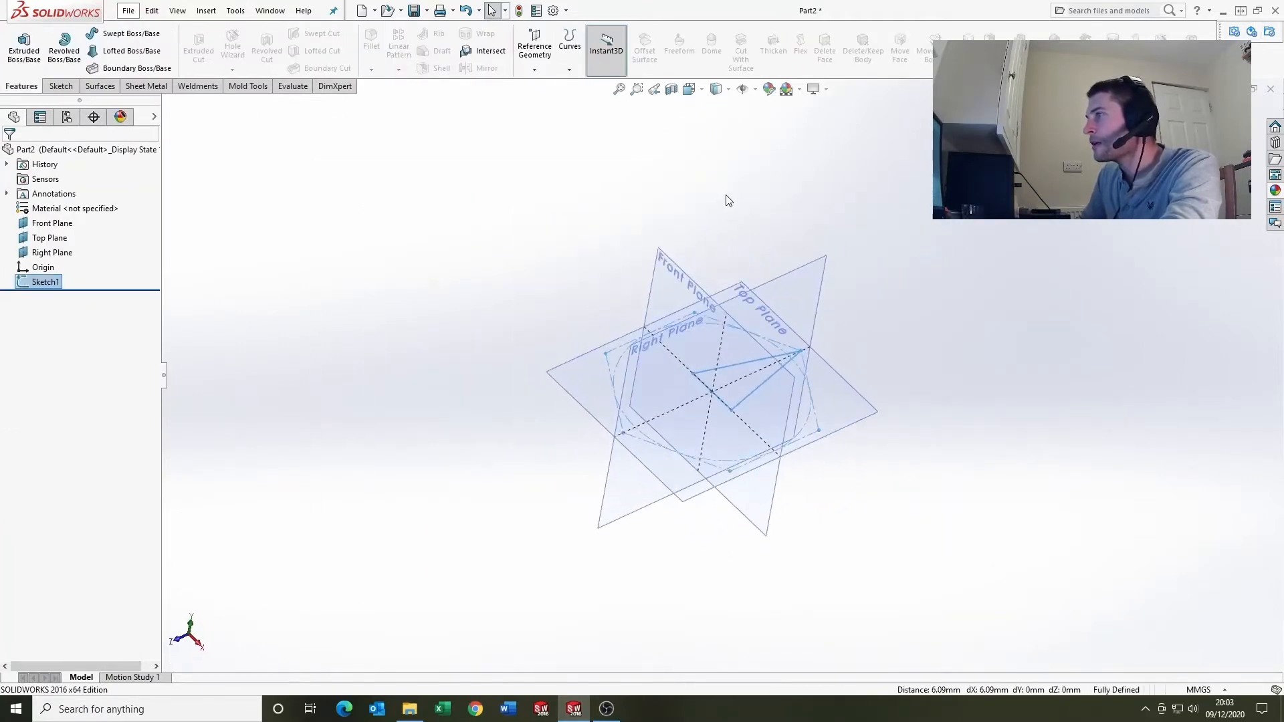
key(Escape)
middle_drag(868, 307, 808, 287)
click(689, 271)
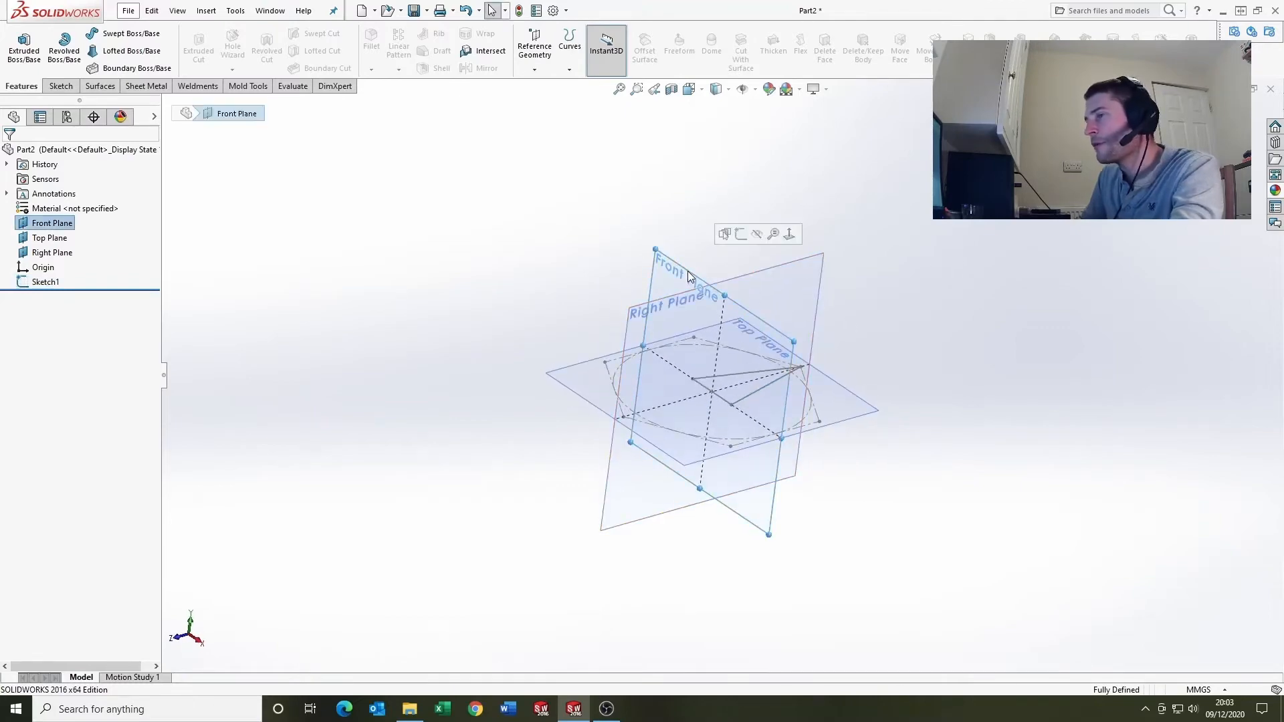
click(687, 269)
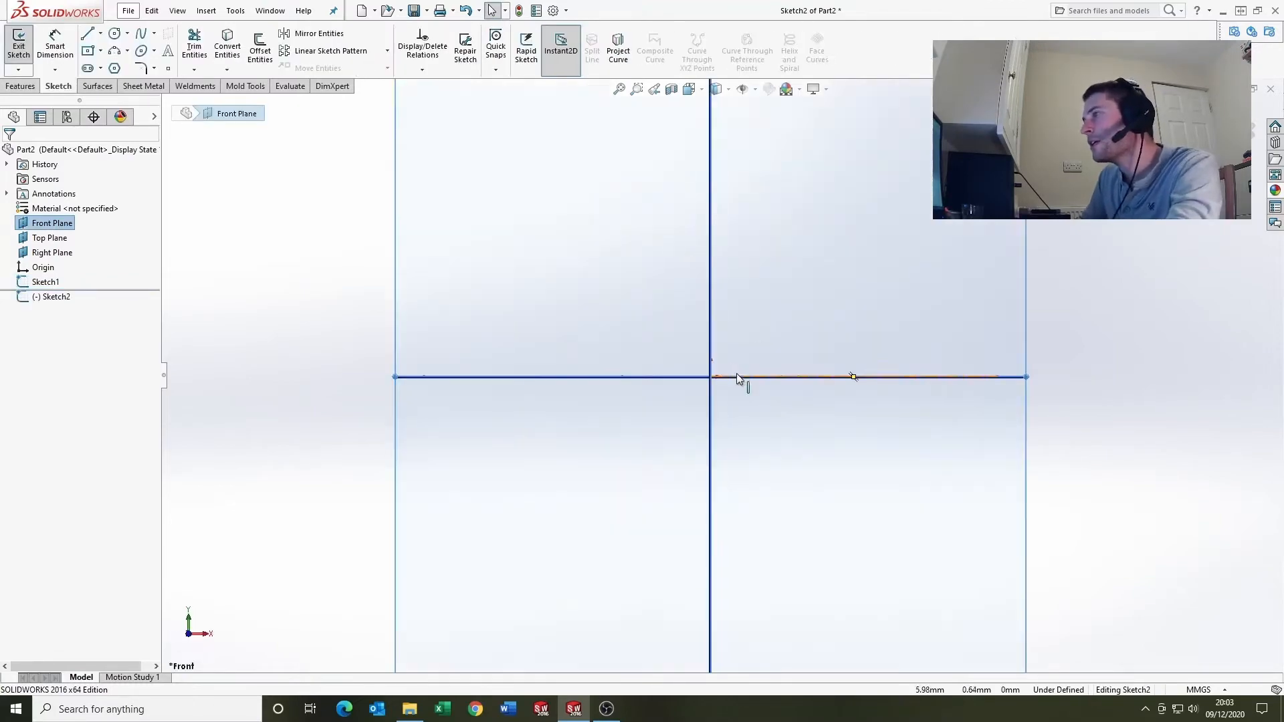
key(l)
middle_drag(853, 377, 593, 356)
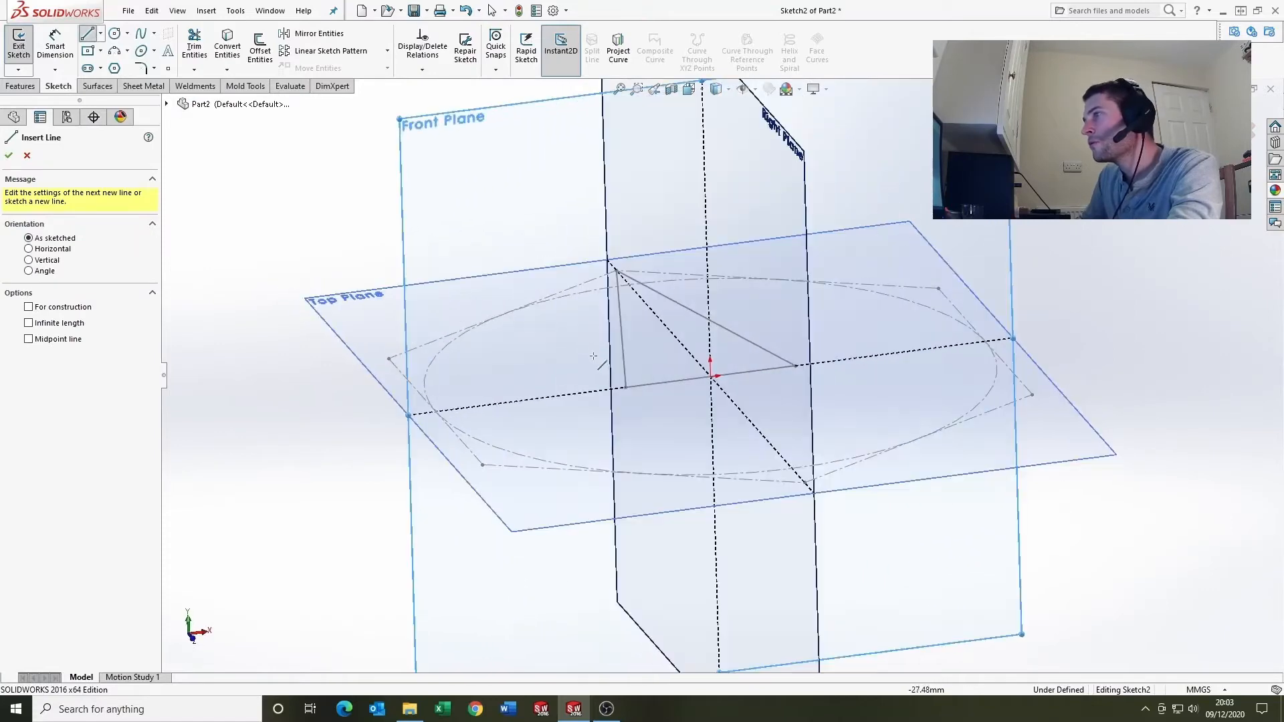
click(626, 387)
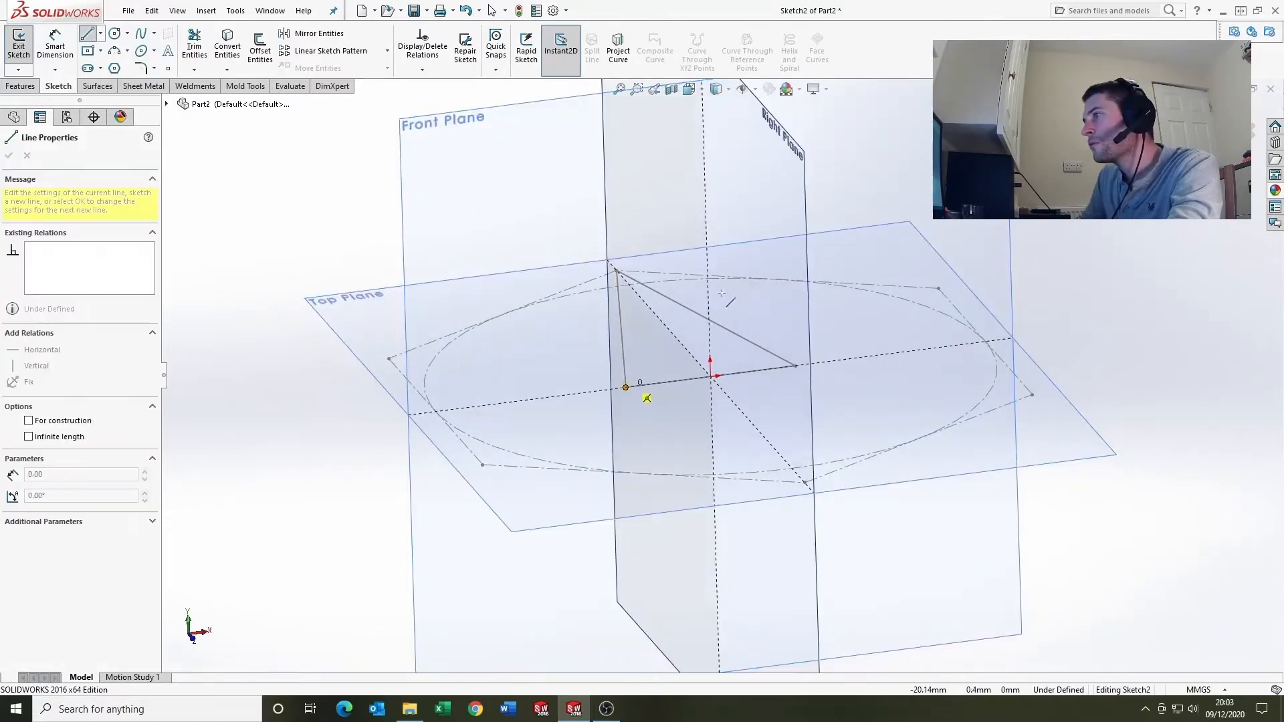
click(693, 325)
click(797, 367)
key(Escape)
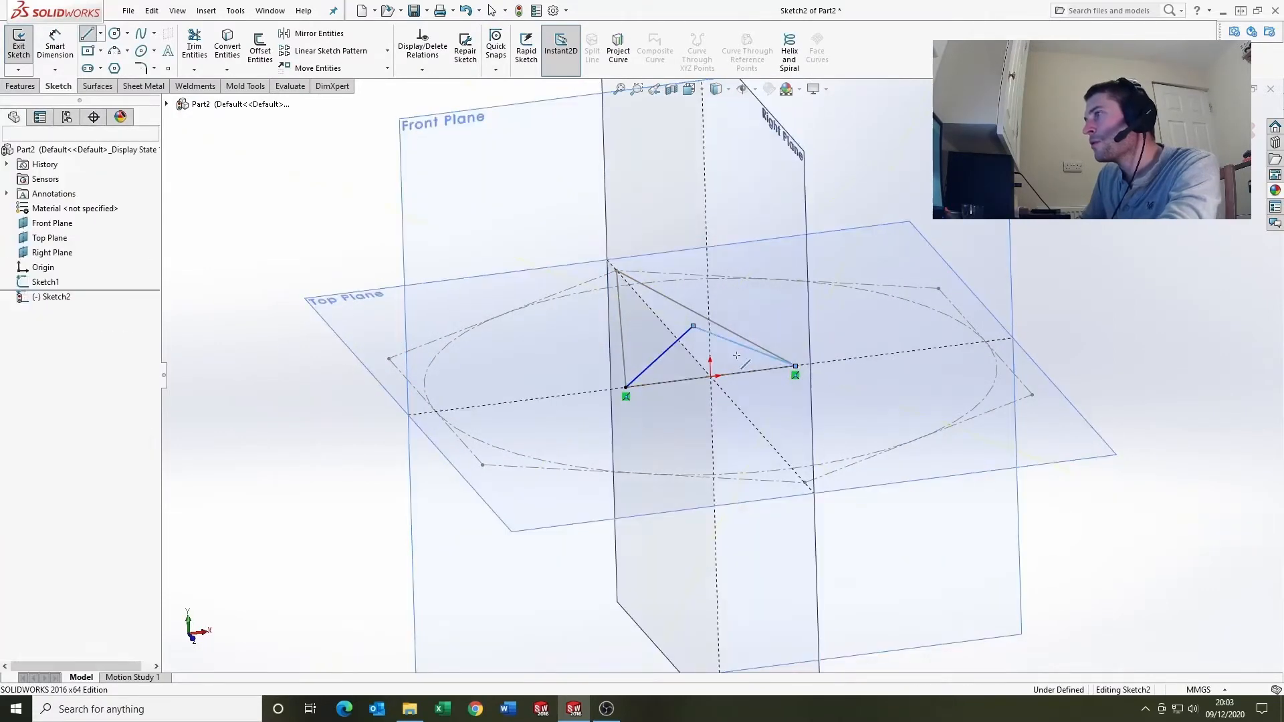
- Add a vertical relation between the apex of the two lines and the origin
scroll(741, 348, down, 3)
click(660, 311)
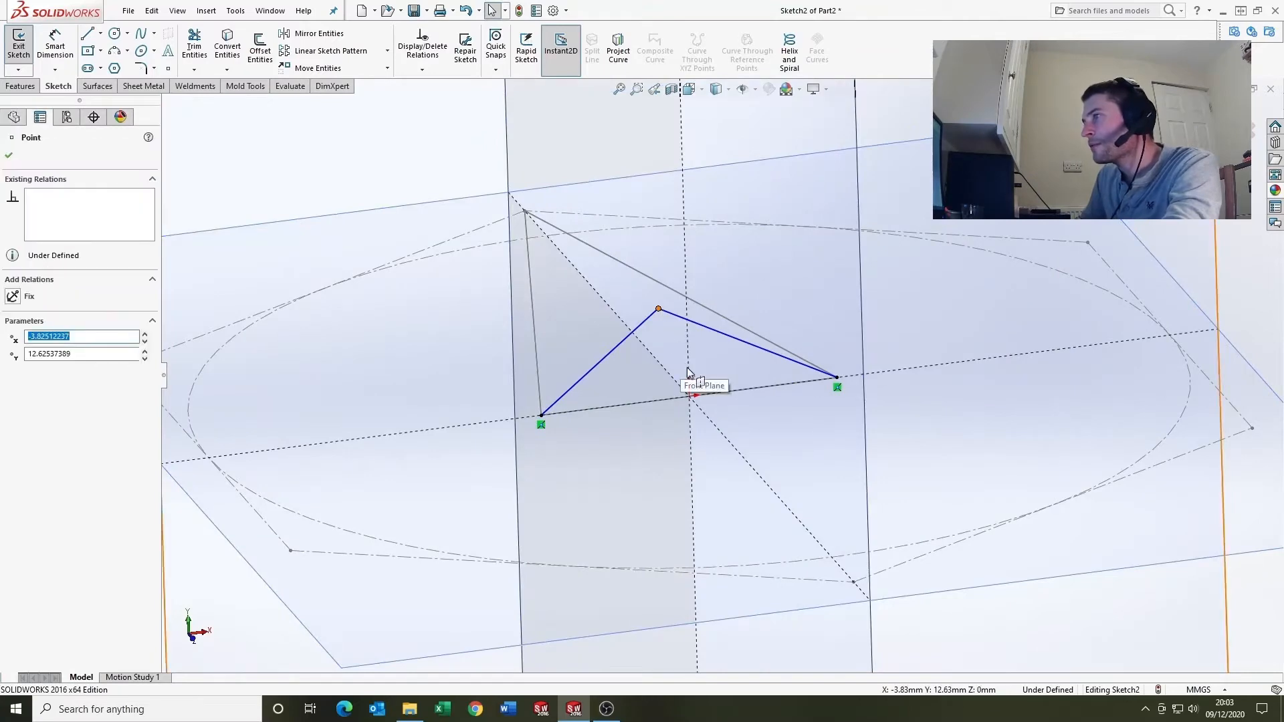
ctrl+click(689, 395)
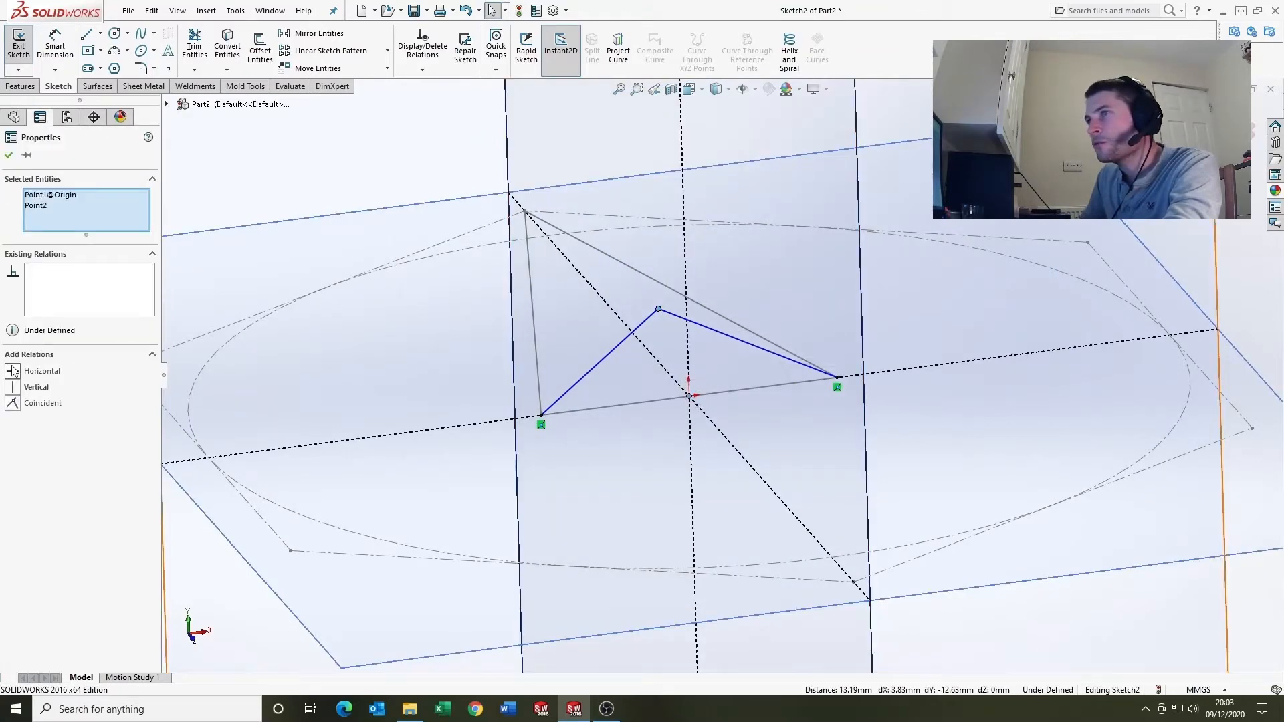
click(14, 393)
key(Escape)
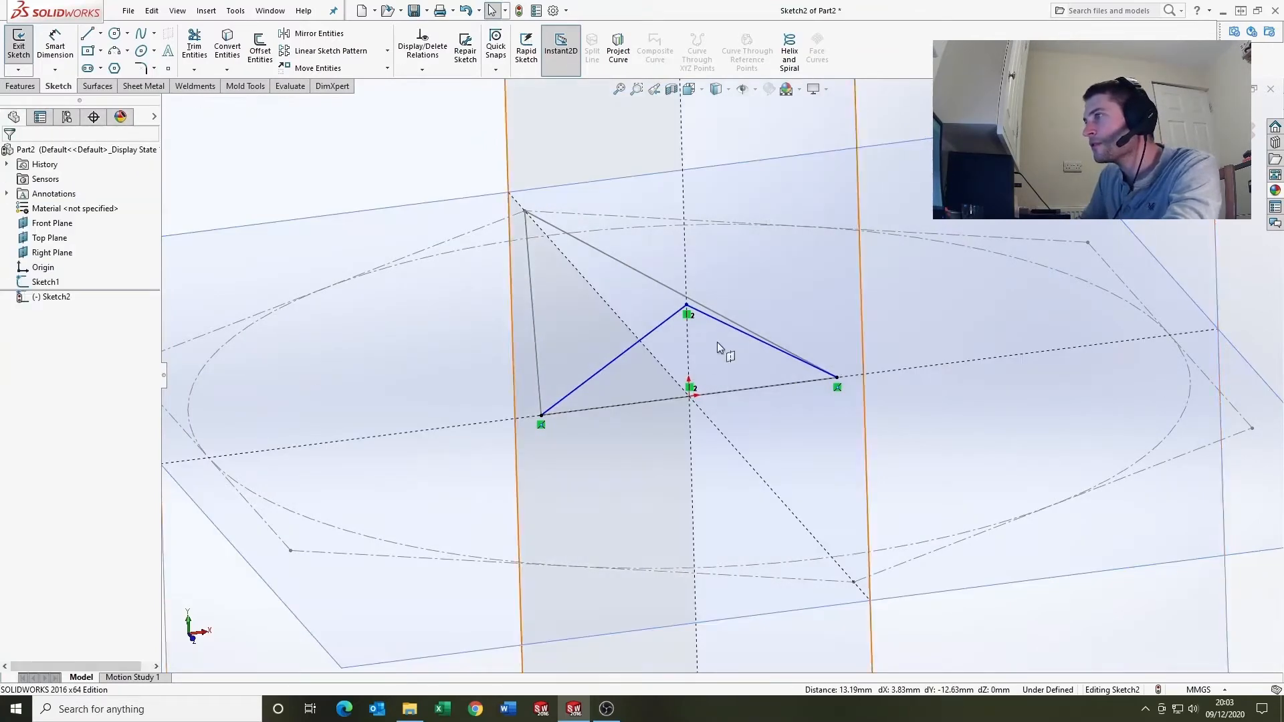
scroll(715, 339, down, 2)
right_drag(708, 361, 681, 305)
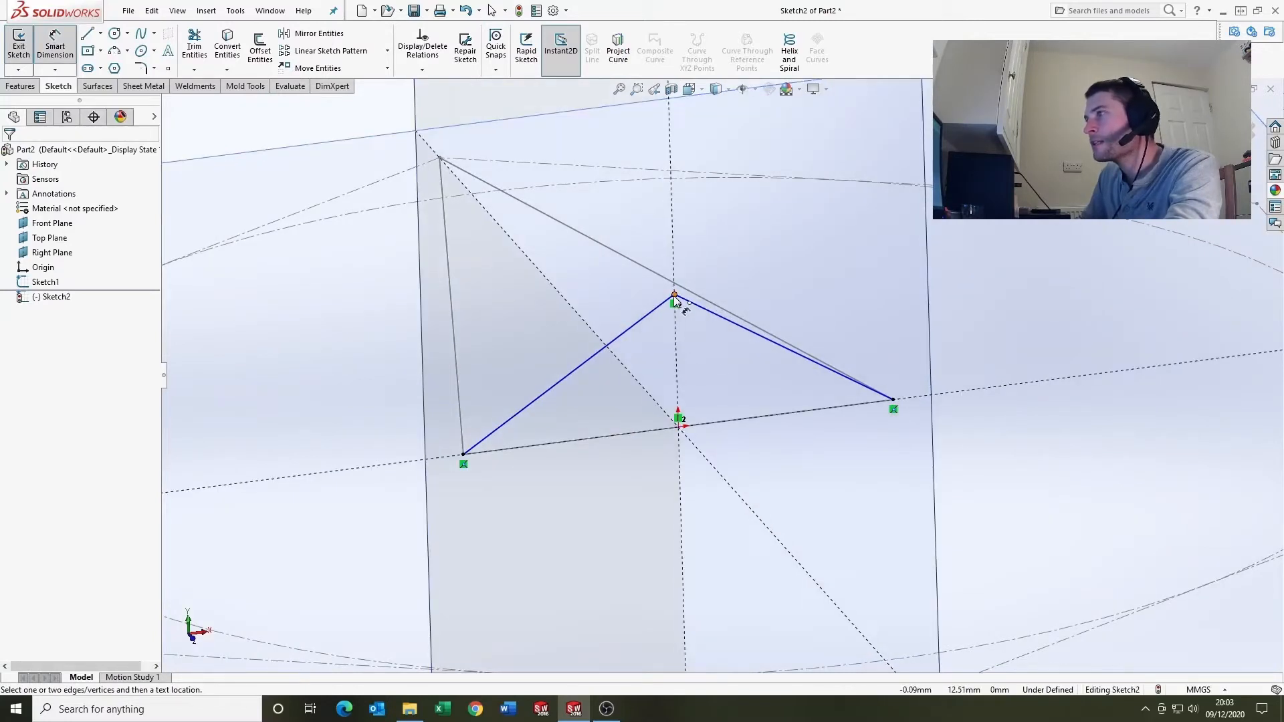
click(676, 299)
key(Escape)
key(Escape)
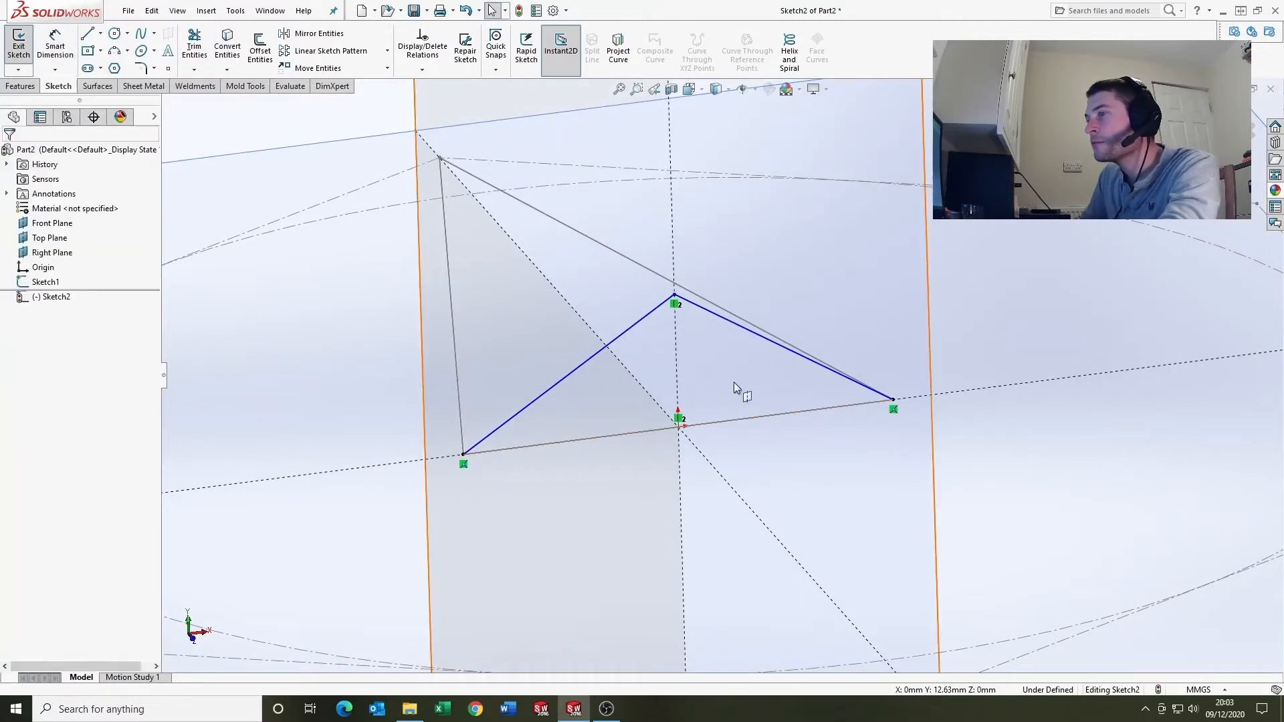
- Dimension the apex height above the origin to 15 mm
right_drag(734, 383, 730, 364)
click(675, 296)
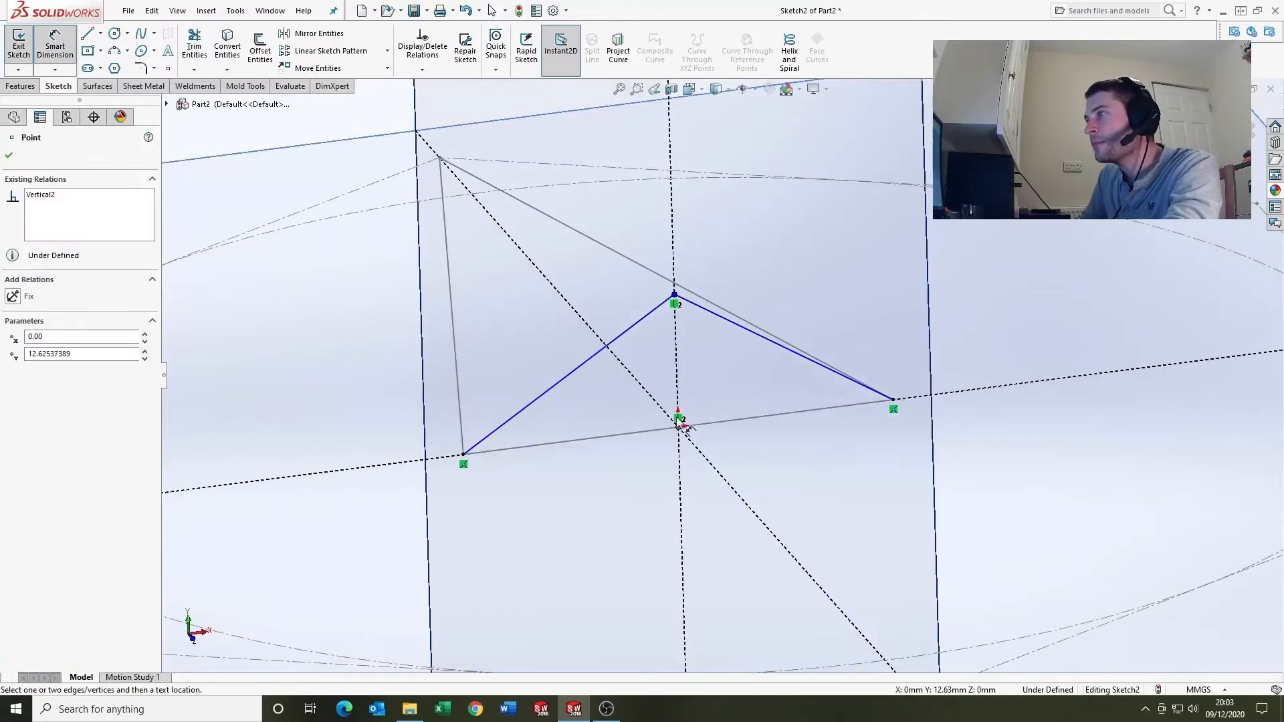
click(679, 426)
click(600, 424)
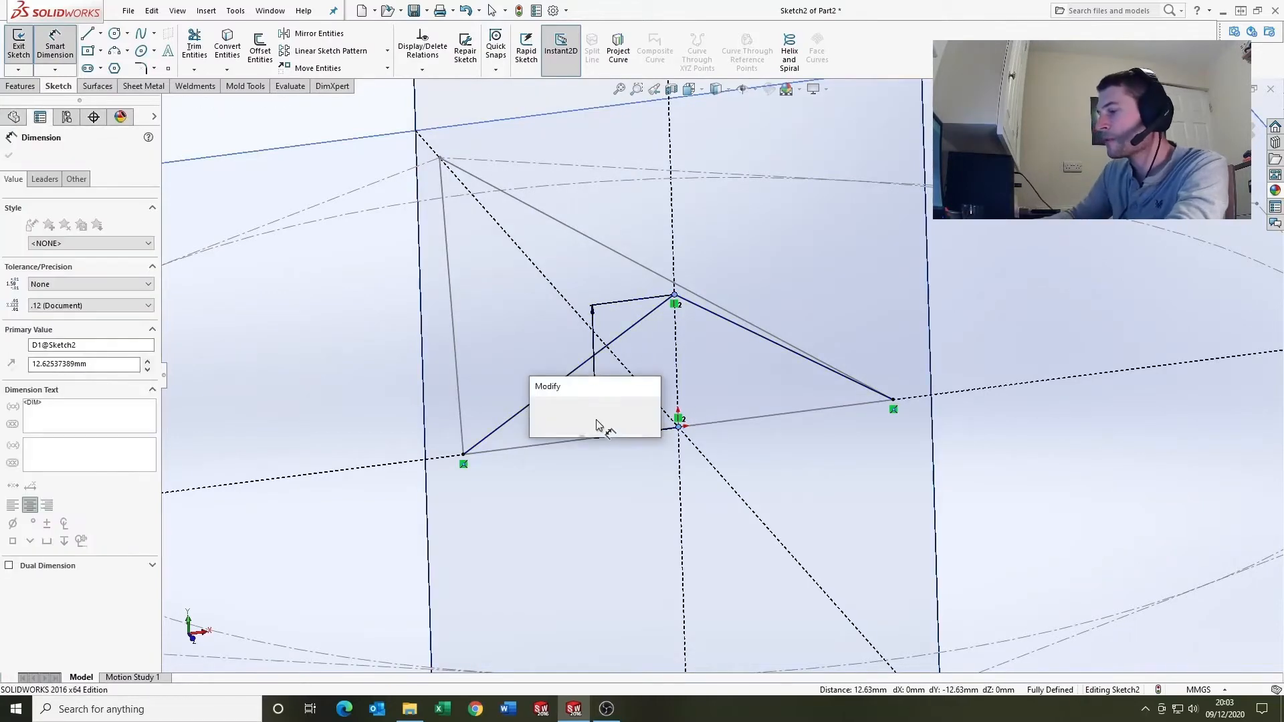
text(15)
key(Return)
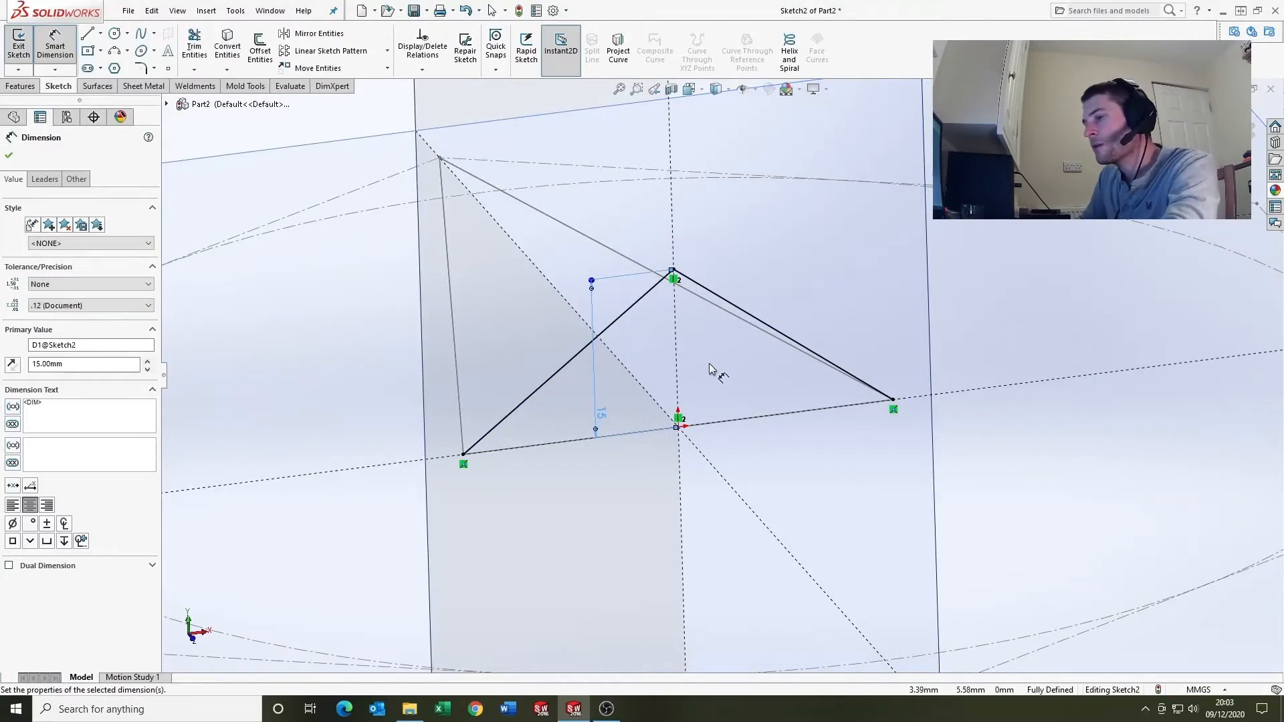
- Close the Front Plane triangle with a base line between its two lower endpoints and exit the sketch
key(l)
click(463, 455)
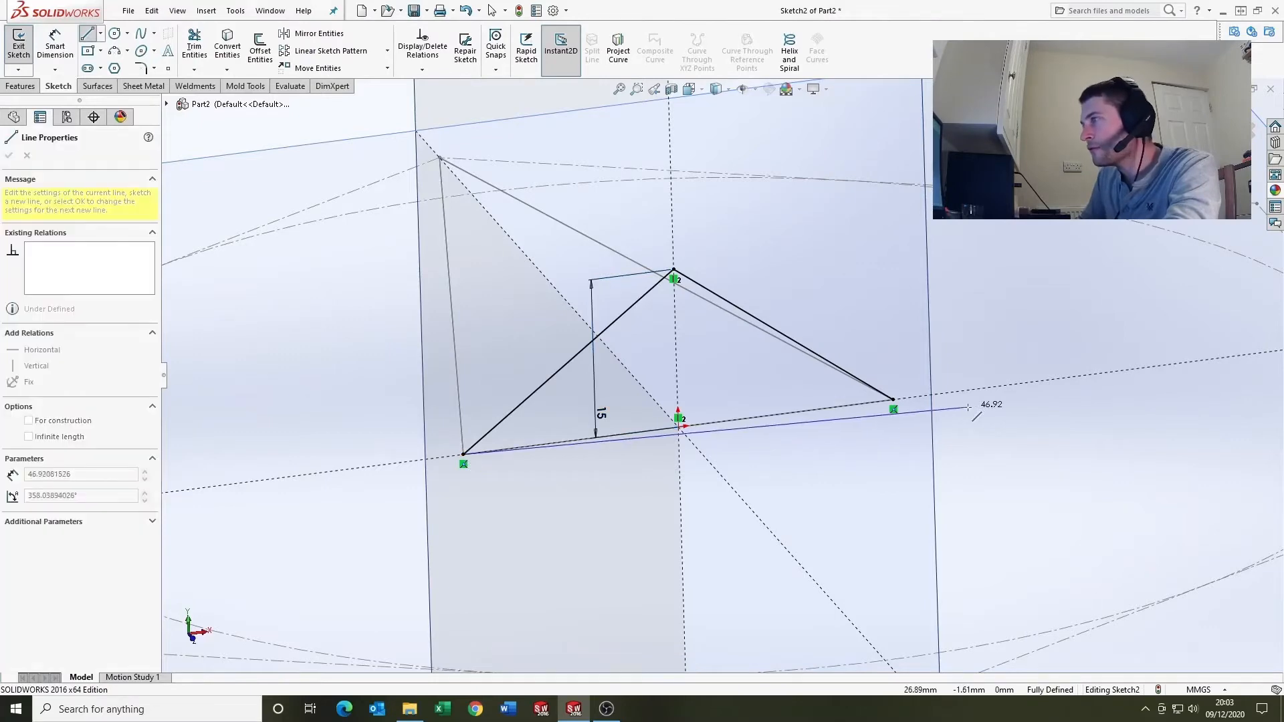
click(893, 400)
key(Escape)
scroll(777, 462, up, 2)
mouse_move(779, 461)
middle_down()
mouse_move(607, 522)
mouse_move(702, 506)
middle_up()
click(1235, 110)
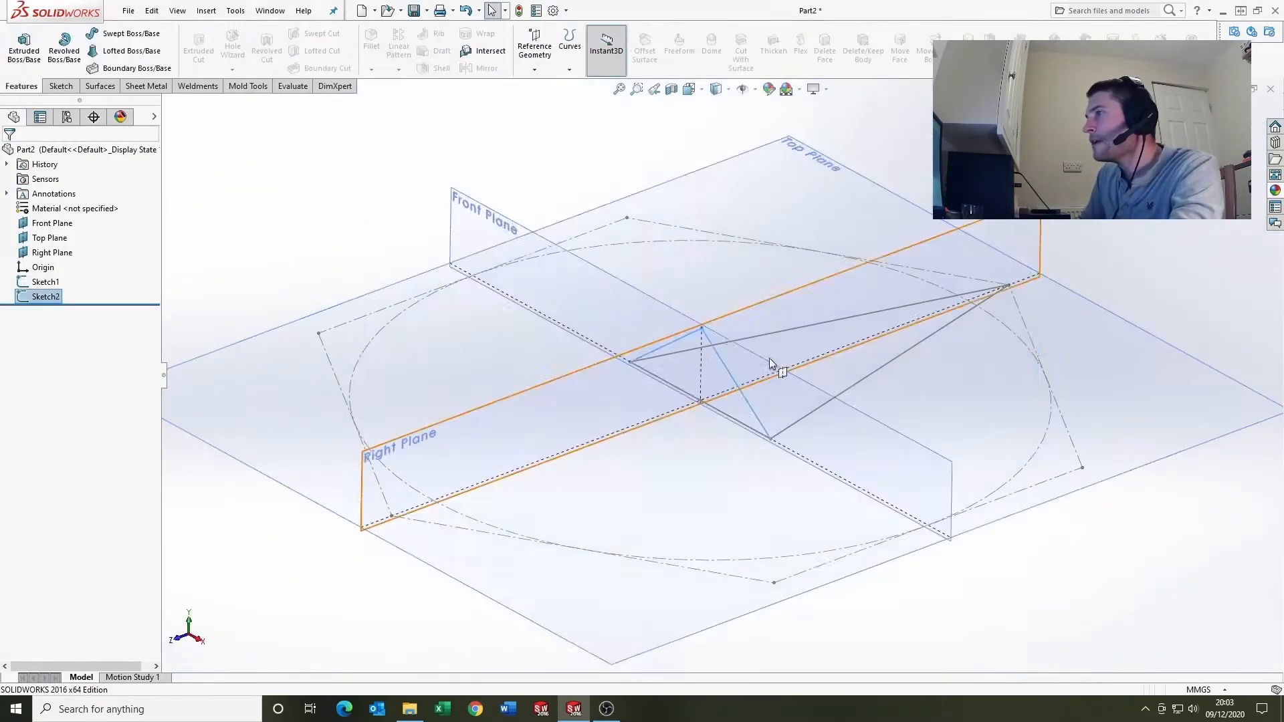
- In a new sketch on the Right Plane, draw a line from the Front Plane triangle's apex to the base triangle's far tip, then exit the sketch
scroll(770, 360, up, 3)
mouse_move(769, 360)
middle_down()
mouse_move(676, 354)
mouse_move(630, 373)
middle_up()
click(637, 376)
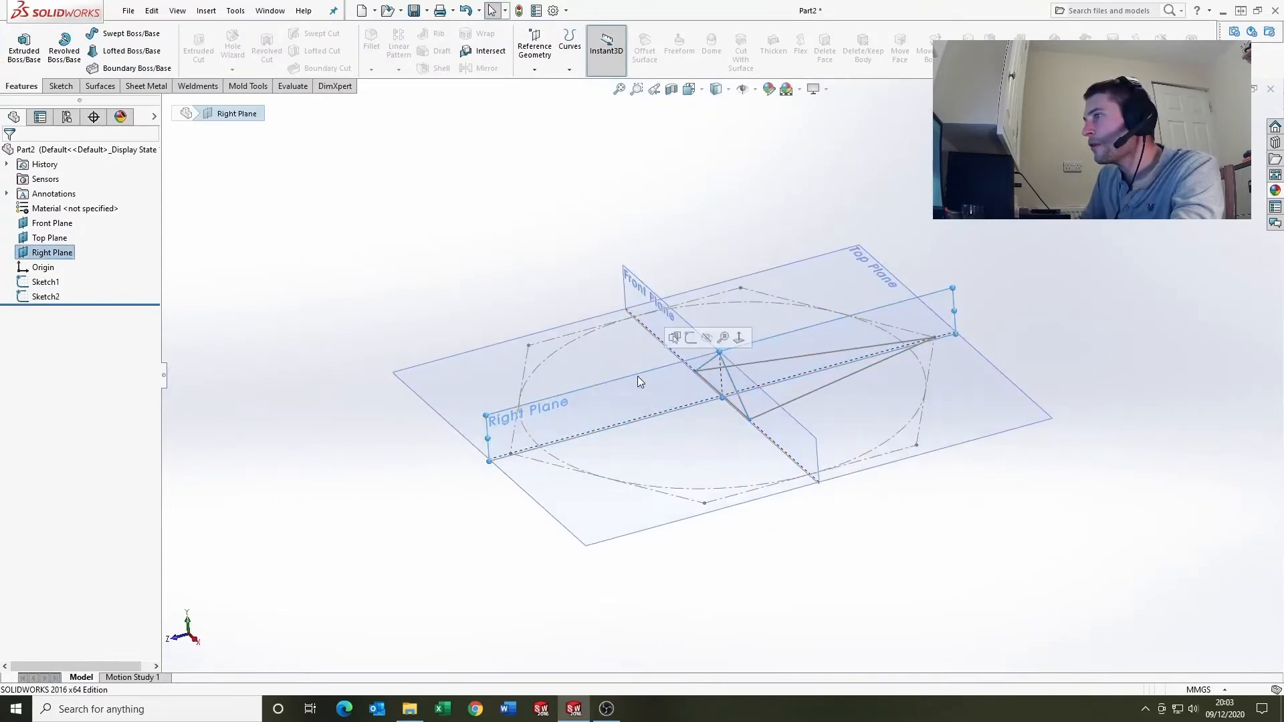
key(s)
scroll(817, 361, down, 2)
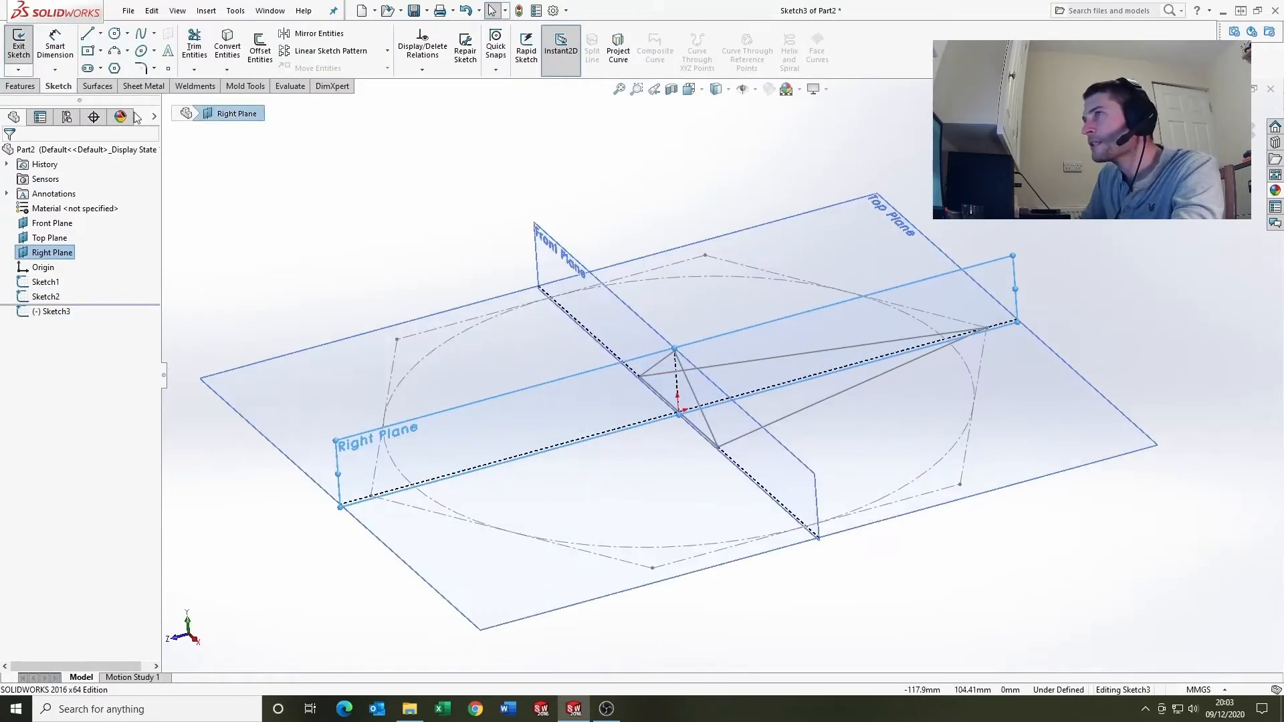
click(92, 35)
scroll(762, 396, down, 2)
middle_drag(752, 378, 725, 313)
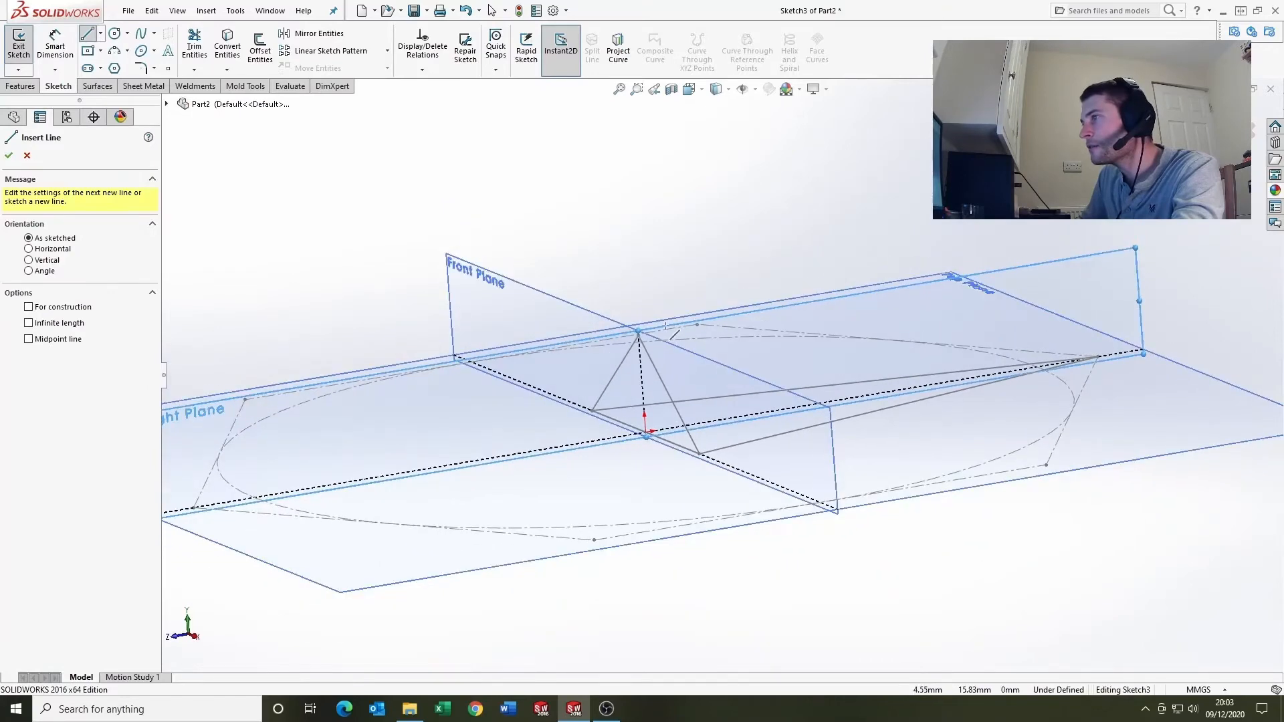
click(639, 335)
scroll(1097, 358, down, 2)
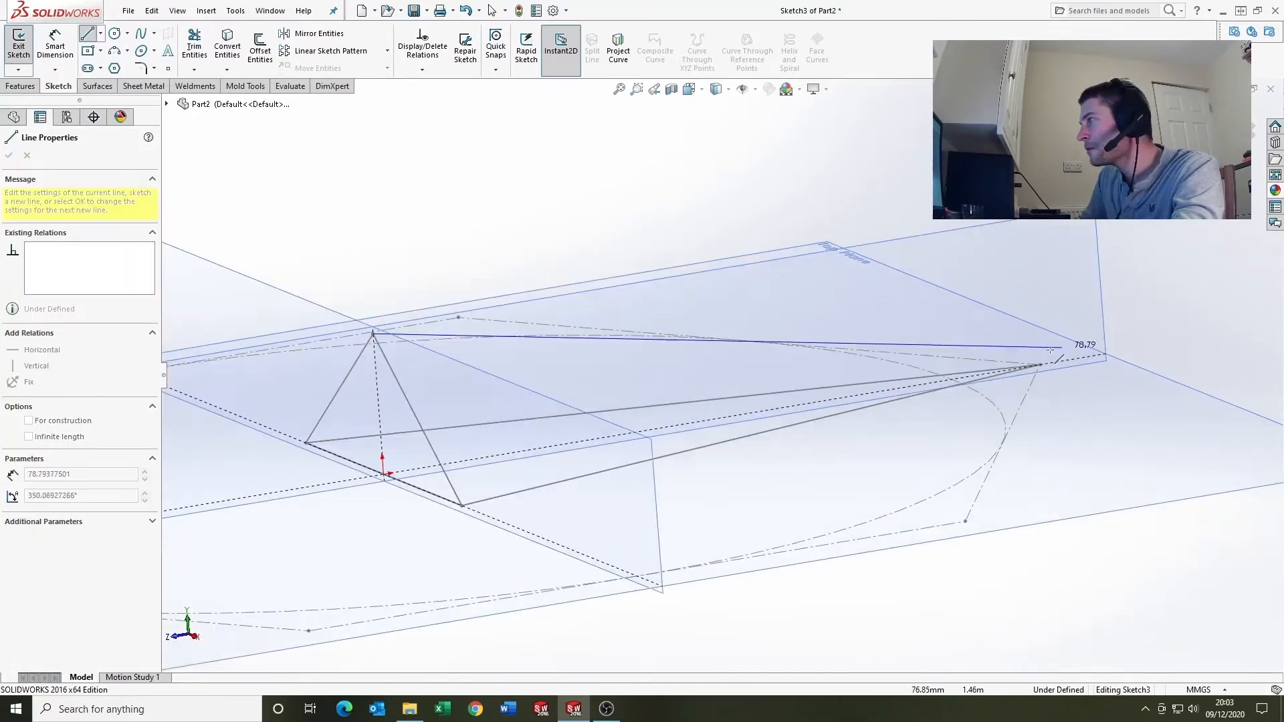
click(1041, 365)
key(Escape)
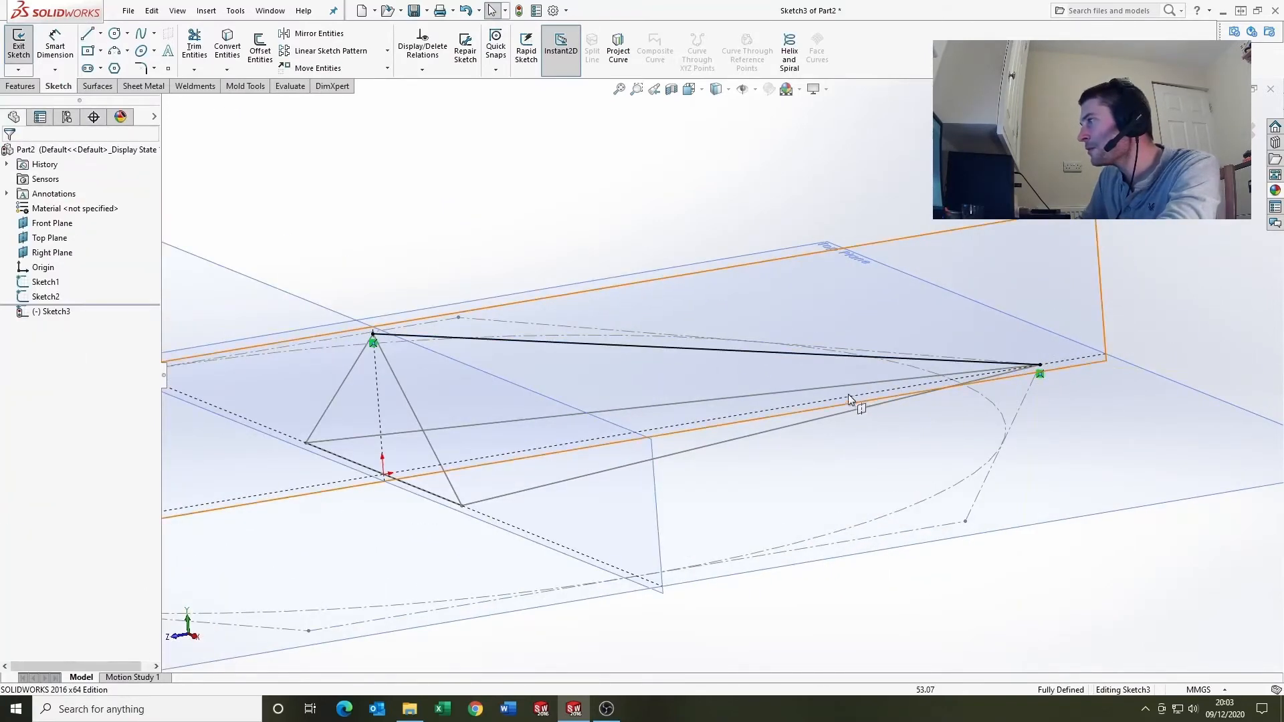
mouse_move(848, 395)
middle_down()
mouse_move(851, 450)
mouse_move(797, 392)
mouse_move(836, 388)
middle_up()
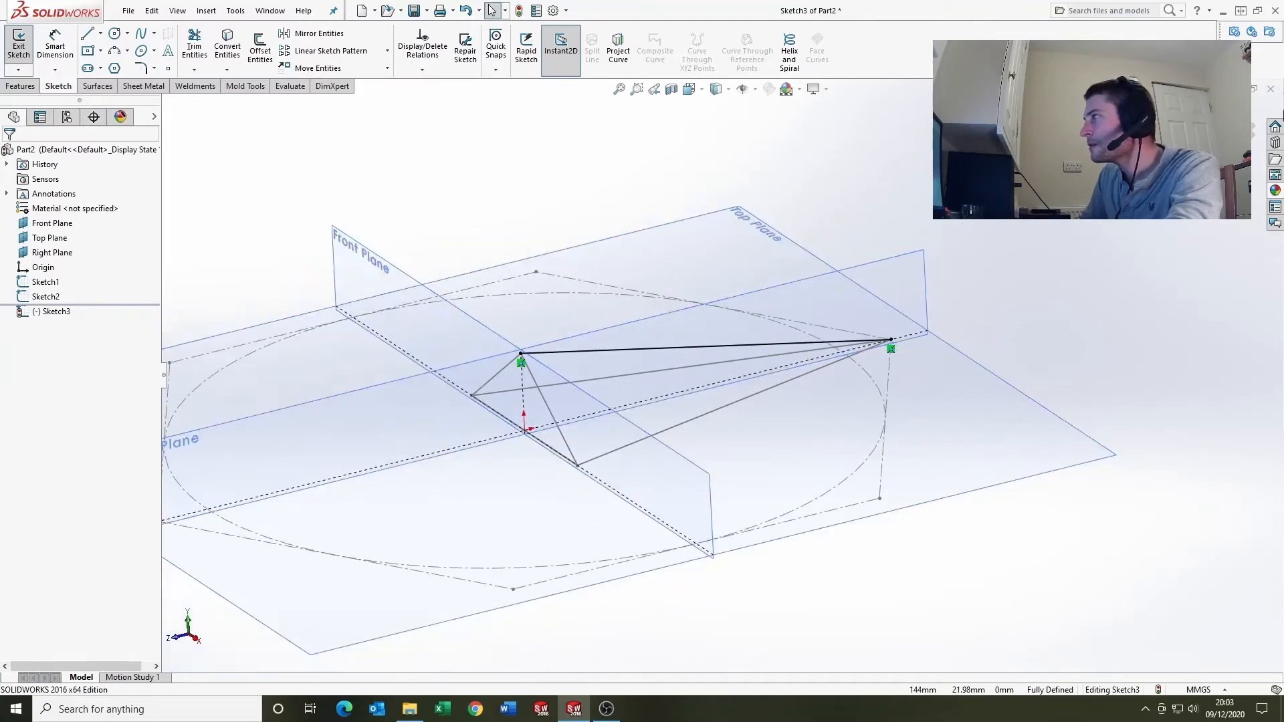
click(1237, 124)
- Create a planar surface from the Front Plane triangle sketch
scroll(729, 375, up, 3)
mouse_move(729, 374)
middle_down()
mouse_move(764, 331)
mouse_move(809, 322)
mouse_move(676, 383)
mouse_move(670, 354)
middle_up()
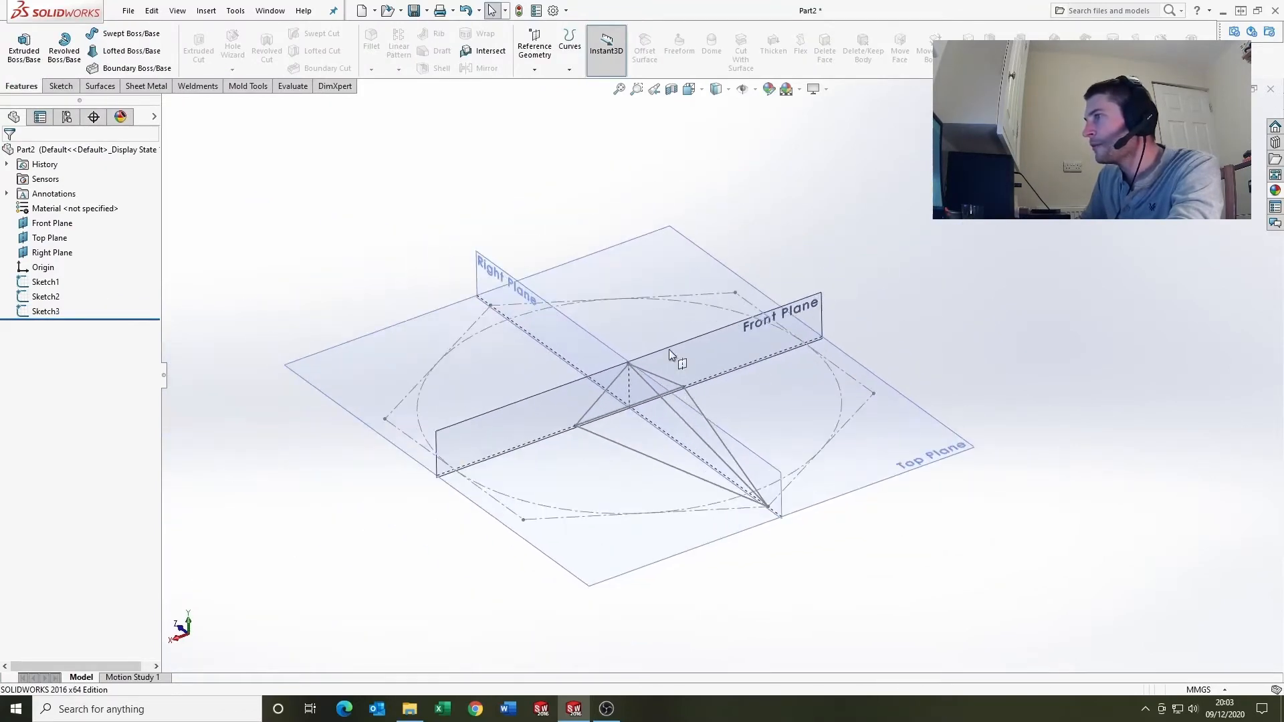
click(100, 87)
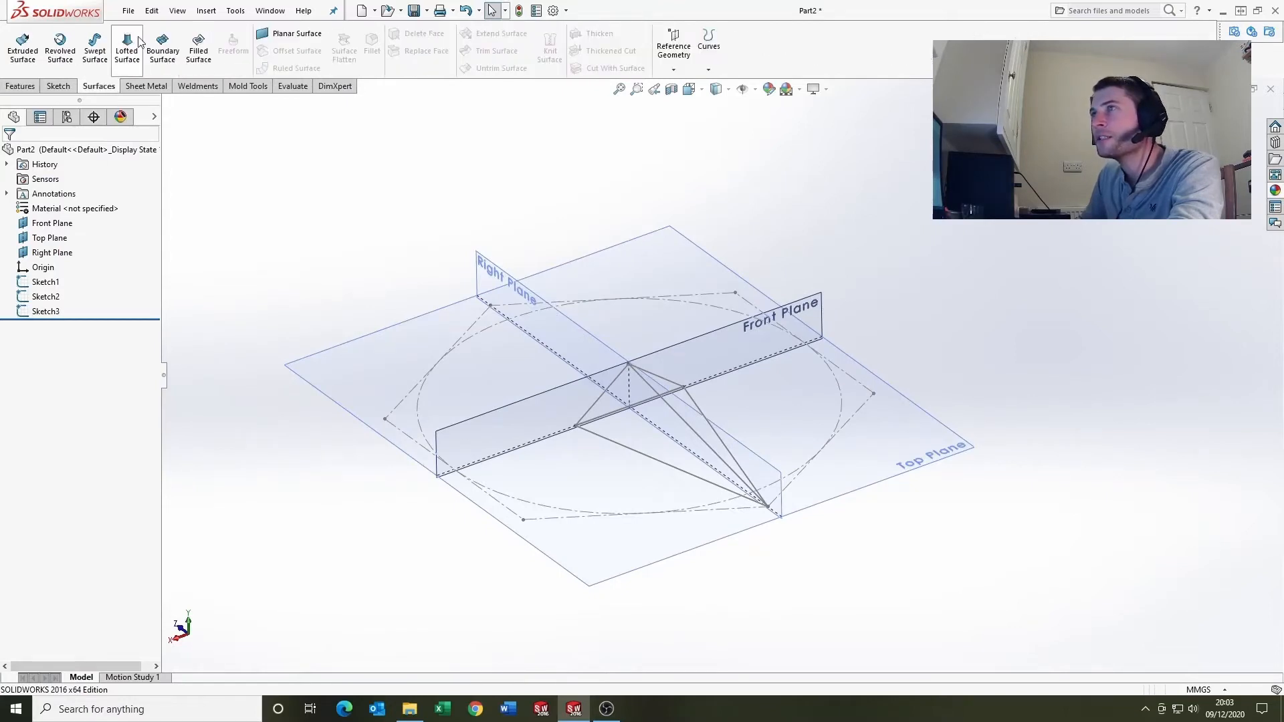
click(284, 34)
scroll(622, 354, down, 2)
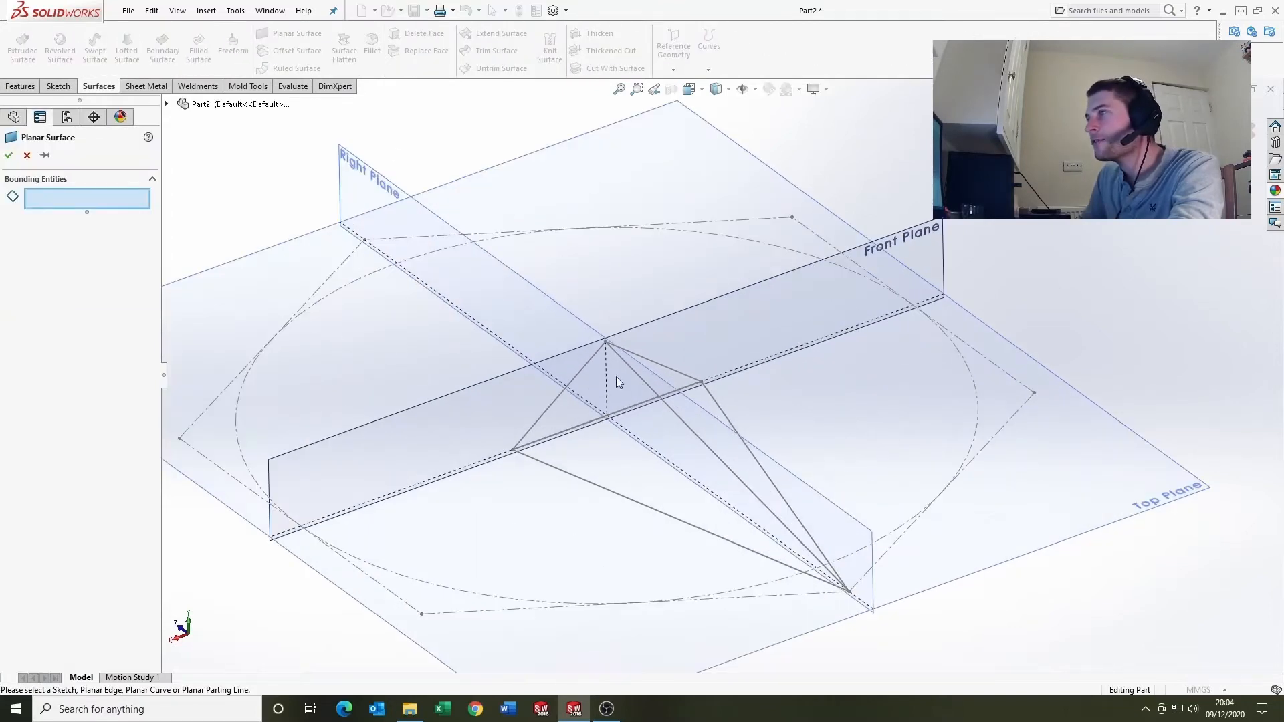
click(595, 356)
key(Return)
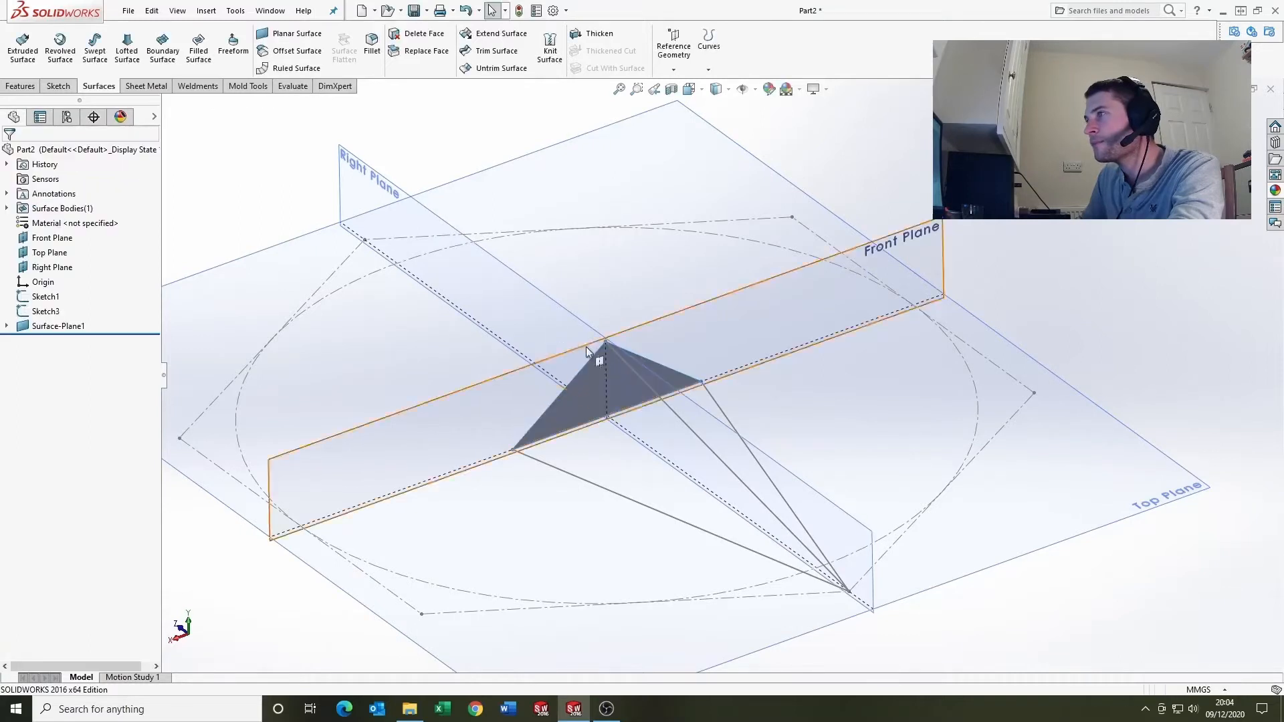
- Create a planar surface from the base triangle sketch on the Top Plane
click(305, 36)
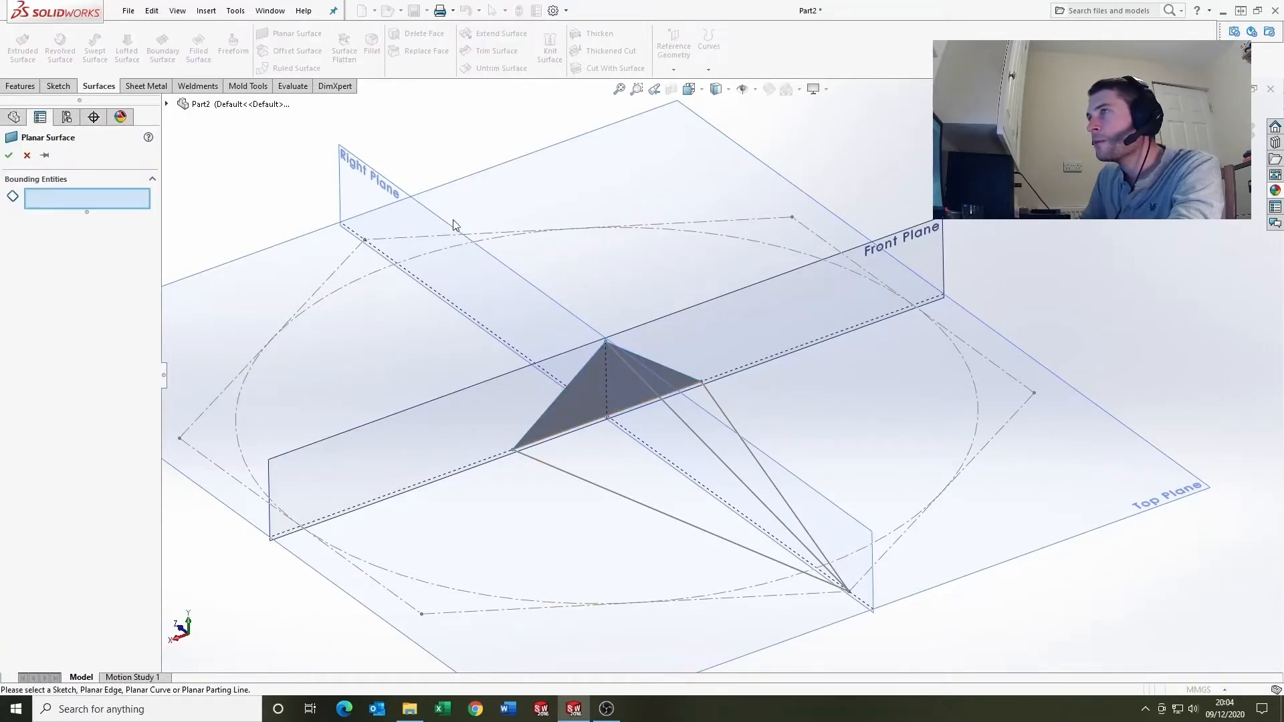
click(632, 502)
key(Return)
- Create a boundary surface on one sloping side, using the ridge line and long base edge as Direction 1 and the upright triangle's edge as Direction 2
scroll(628, 481, up, 4)
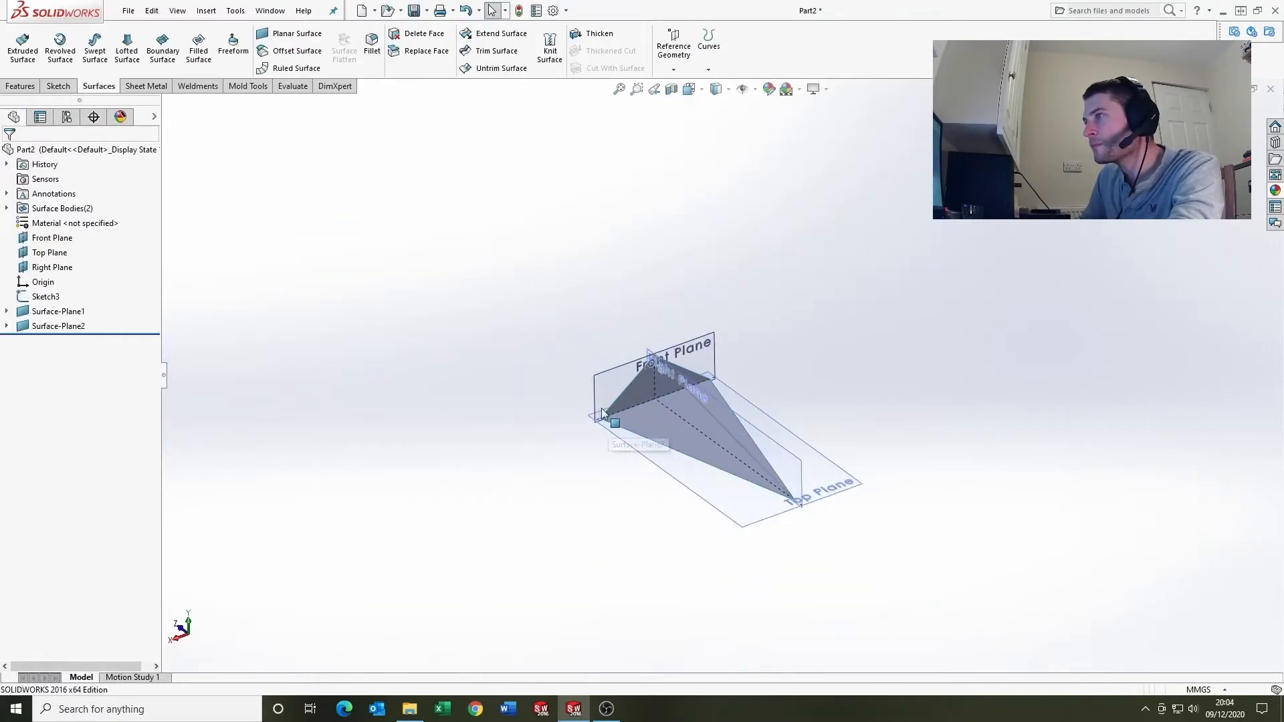
click(162, 47)
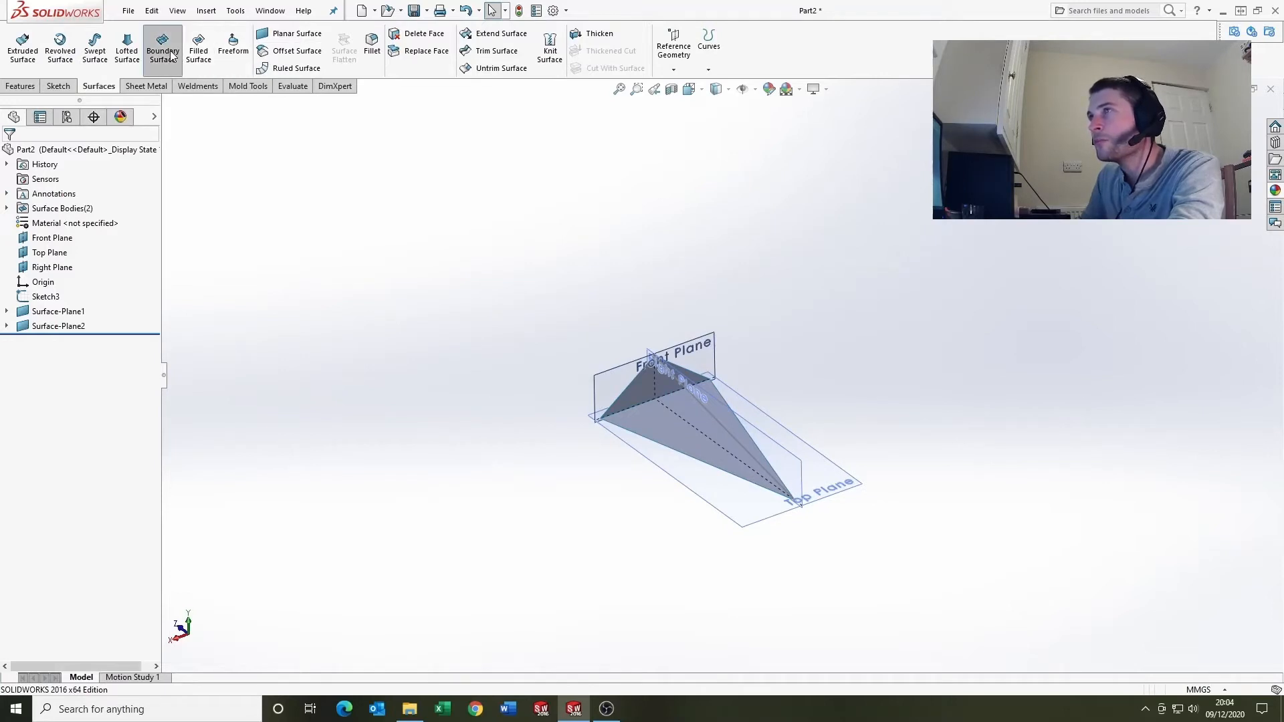
scroll(716, 395, up, 3)
click(667, 380)
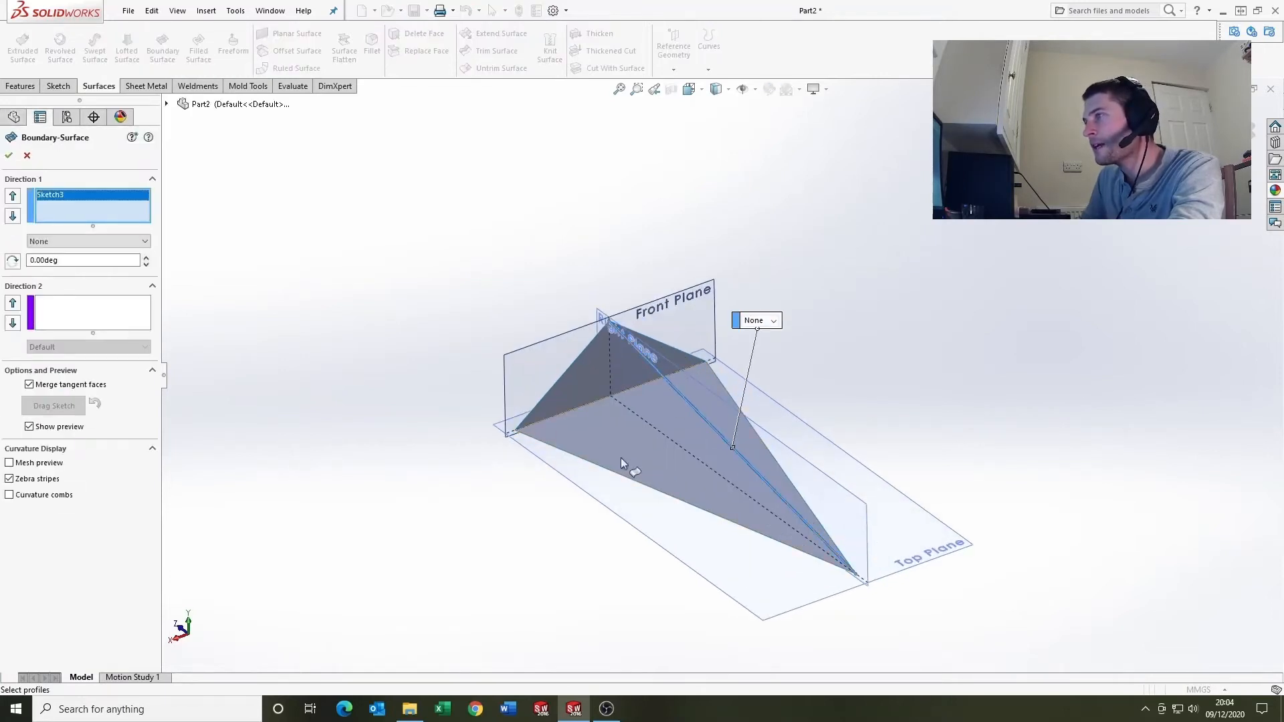
click(596, 464)
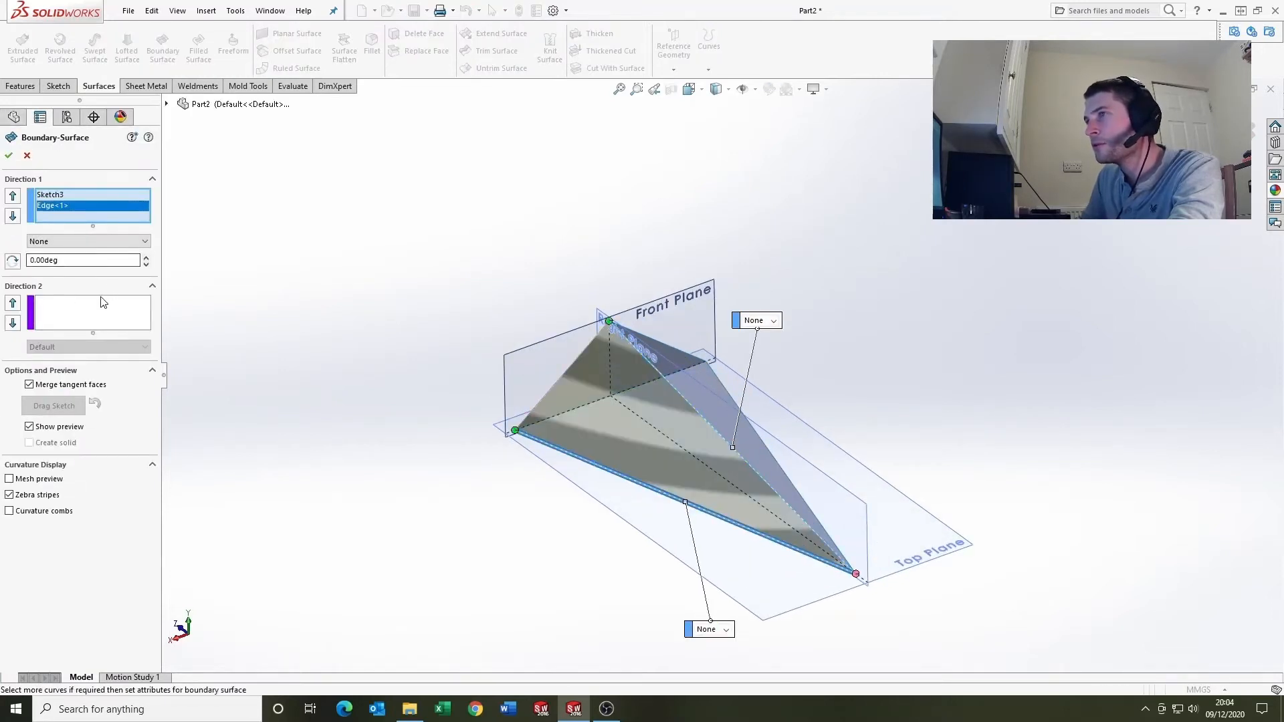
click(123, 309)
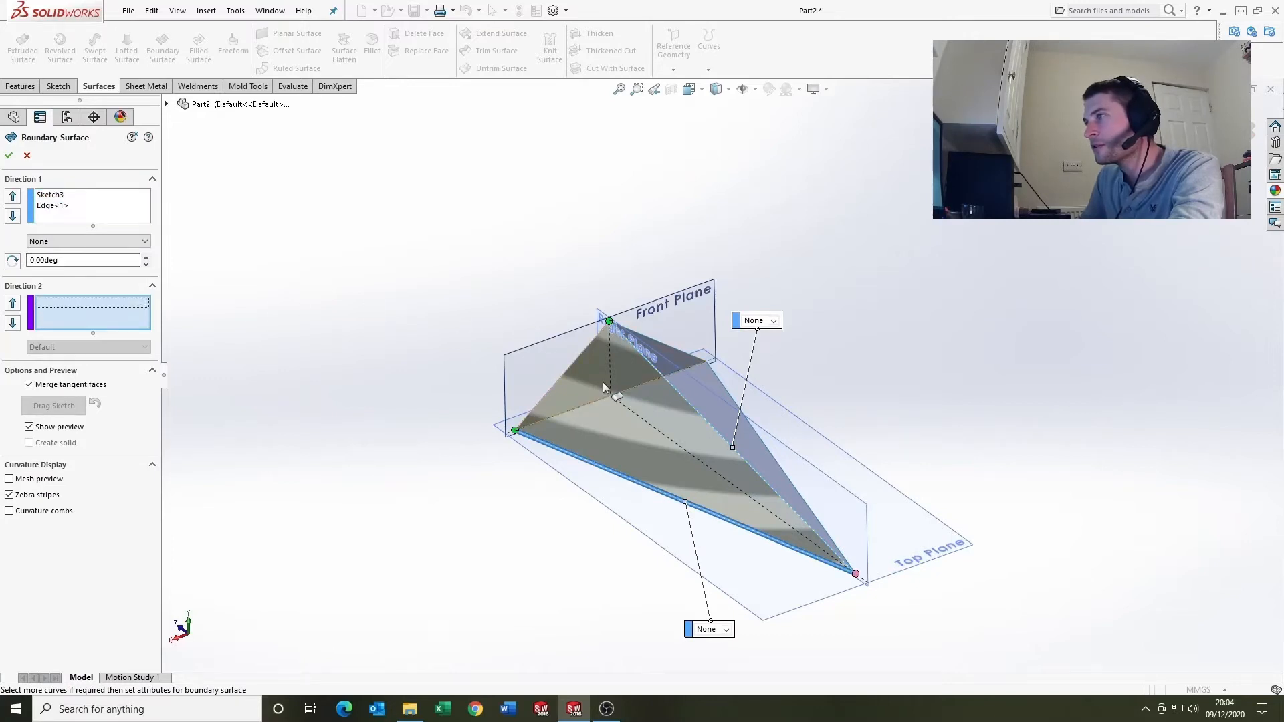
click(576, 360)
key(Return)
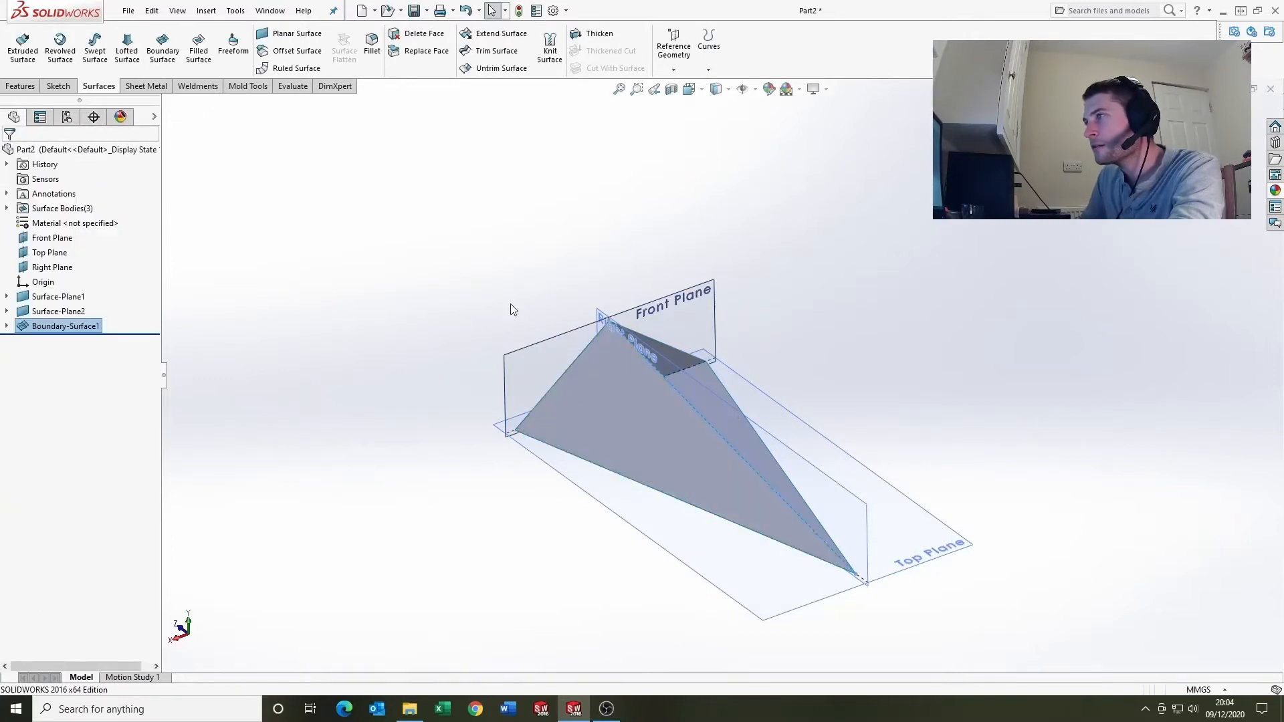
- Create a boundary surface on the opposite sloping side from the ridge edge, the other long base edge and the upright triangle's remaining sloped edge
middle_drag(629, 302, 724, 331)
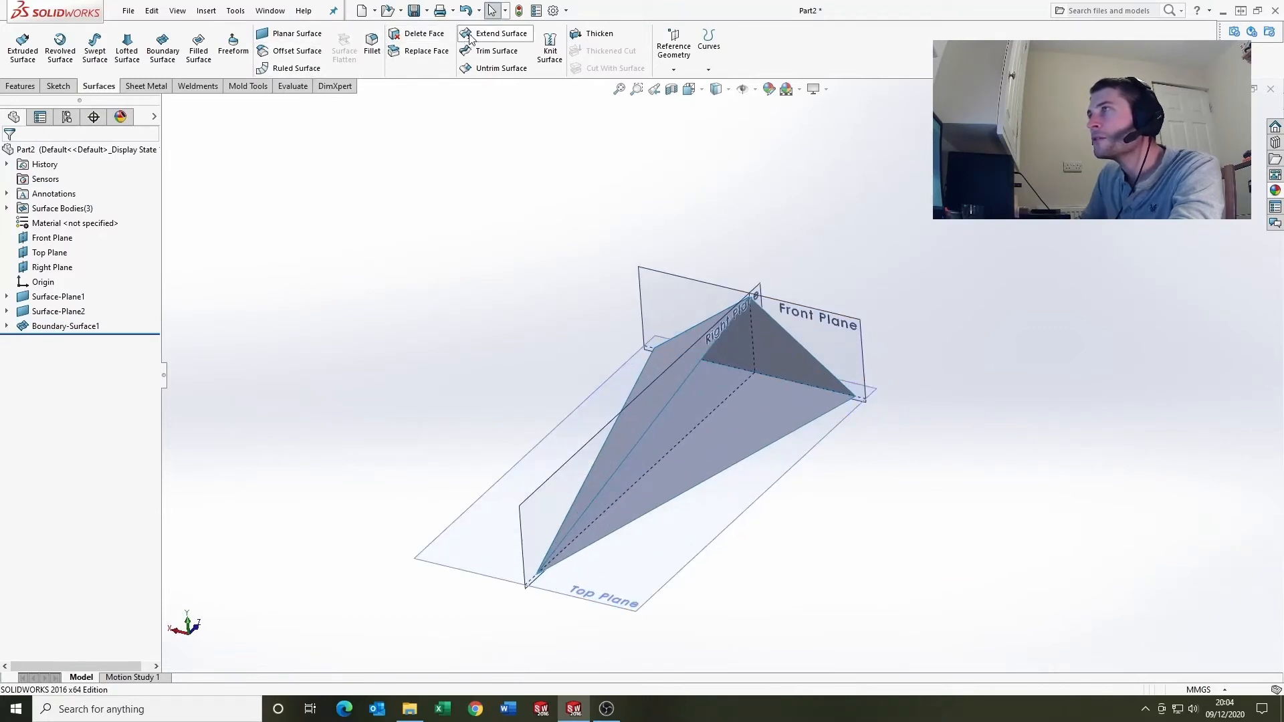
click(160, 50)
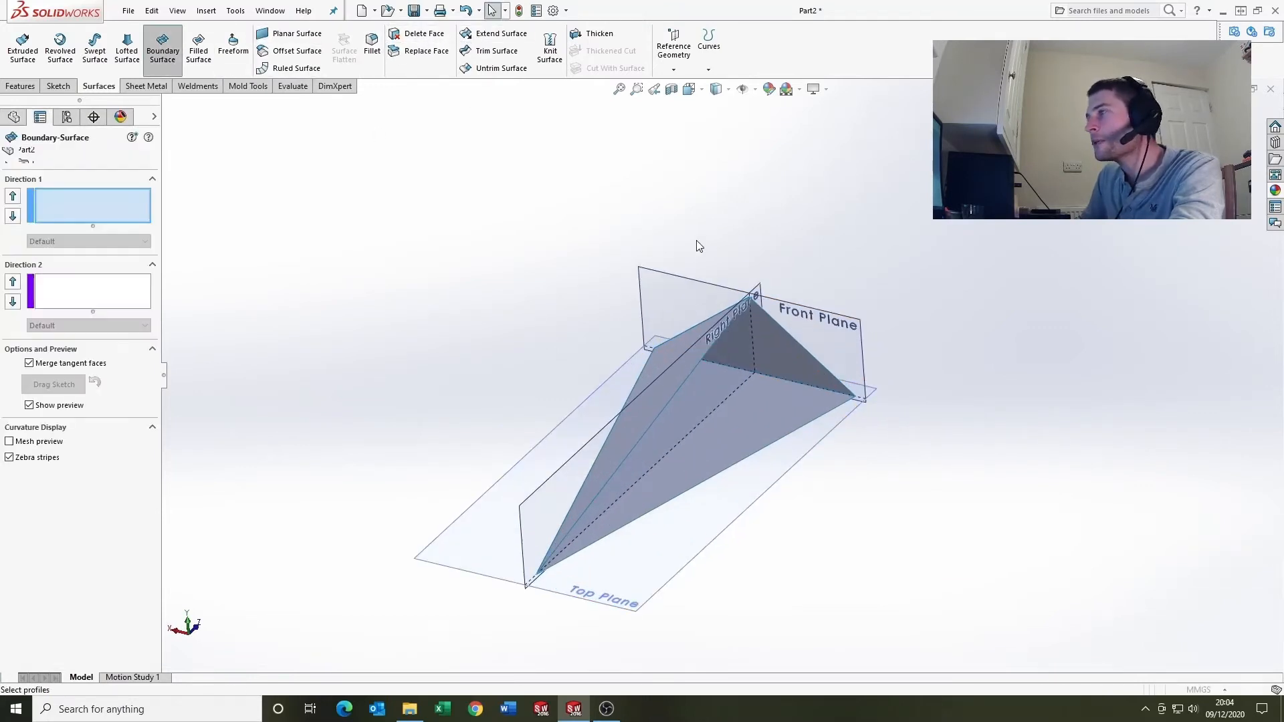
scroll(692, 379, down, 2)
click(686, 379)
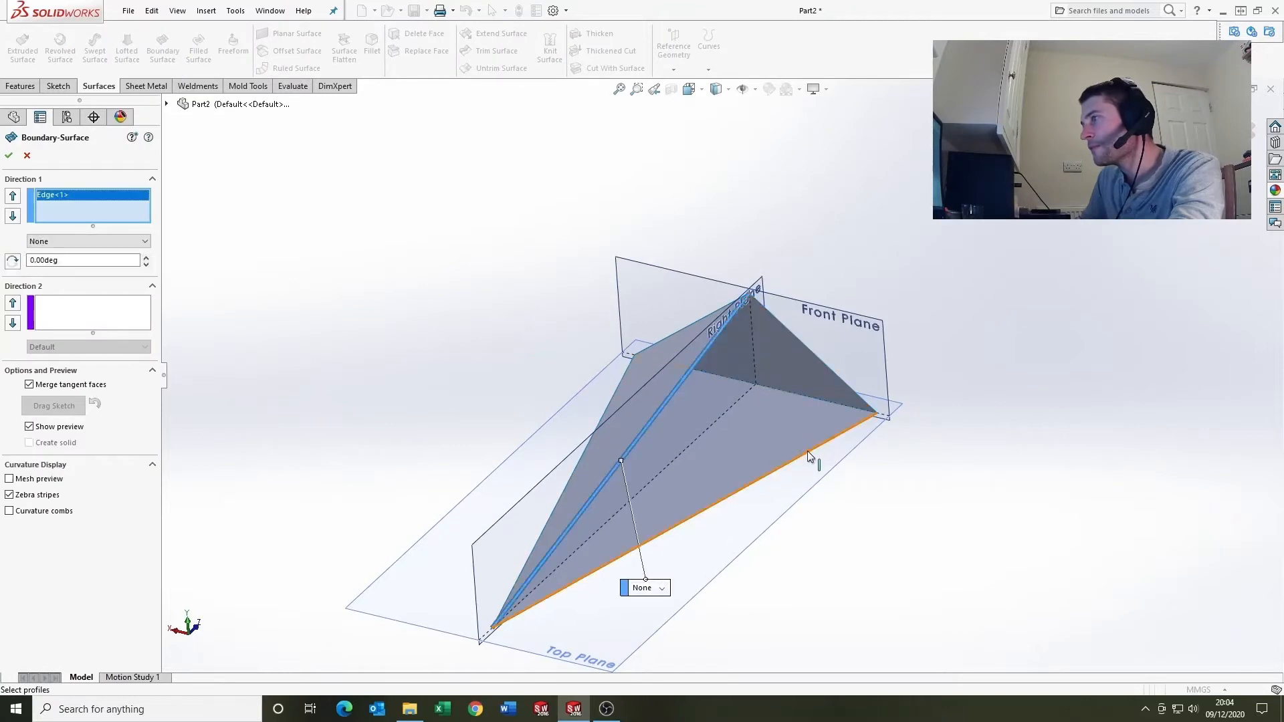
click(810, 451)
click(87, 300)
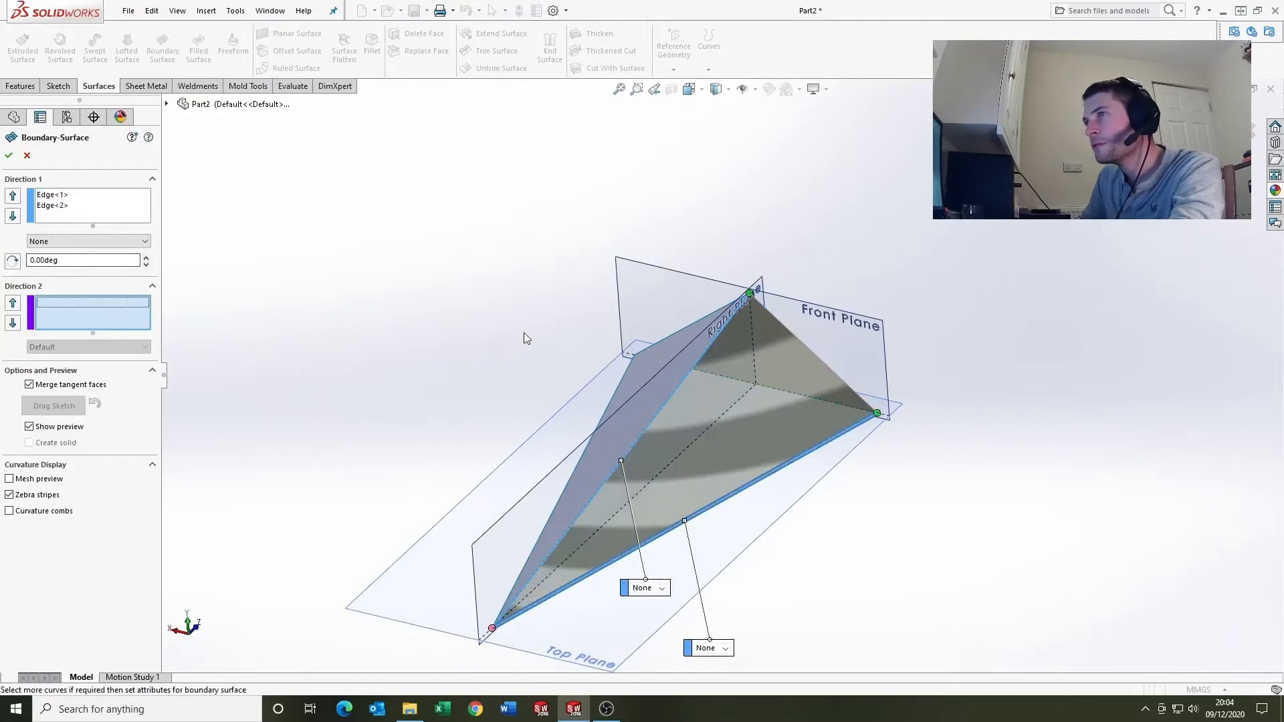
click(787, 334)
right_click(771, 343)
- Knit the two boundary surfaces and two planar surfaces together with Create solid enabled
scroll(762, 349, up, 4)
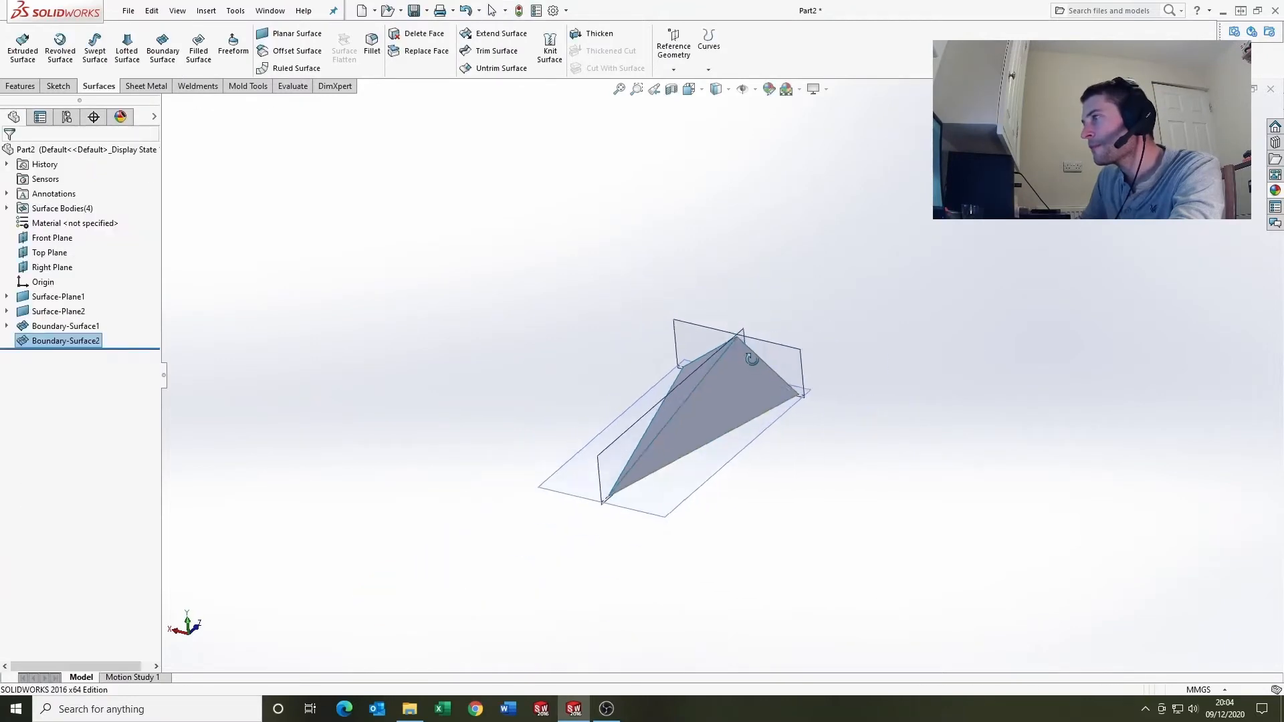
middle_drag(751, 356, 723, 395)
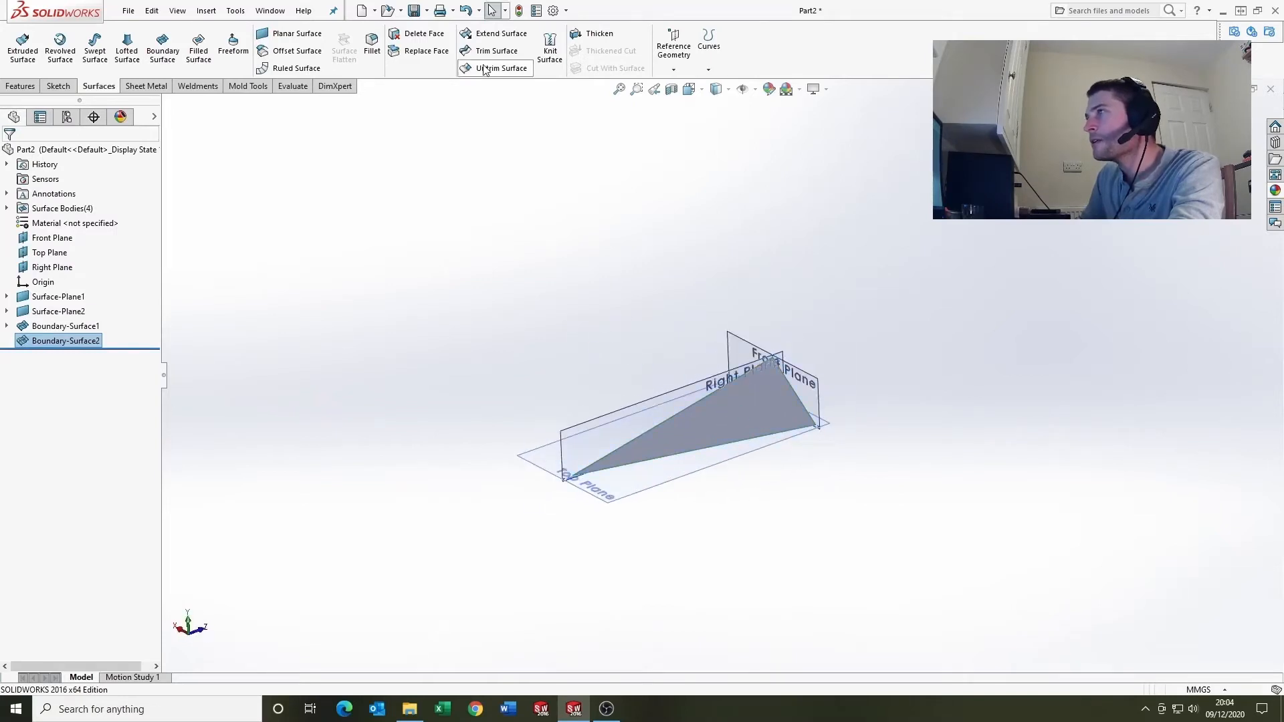
click(548, 41)
middle_drag(740, 450, 548, 278)
click(549, 277)
middle_drag(691, 376, 712, 344)
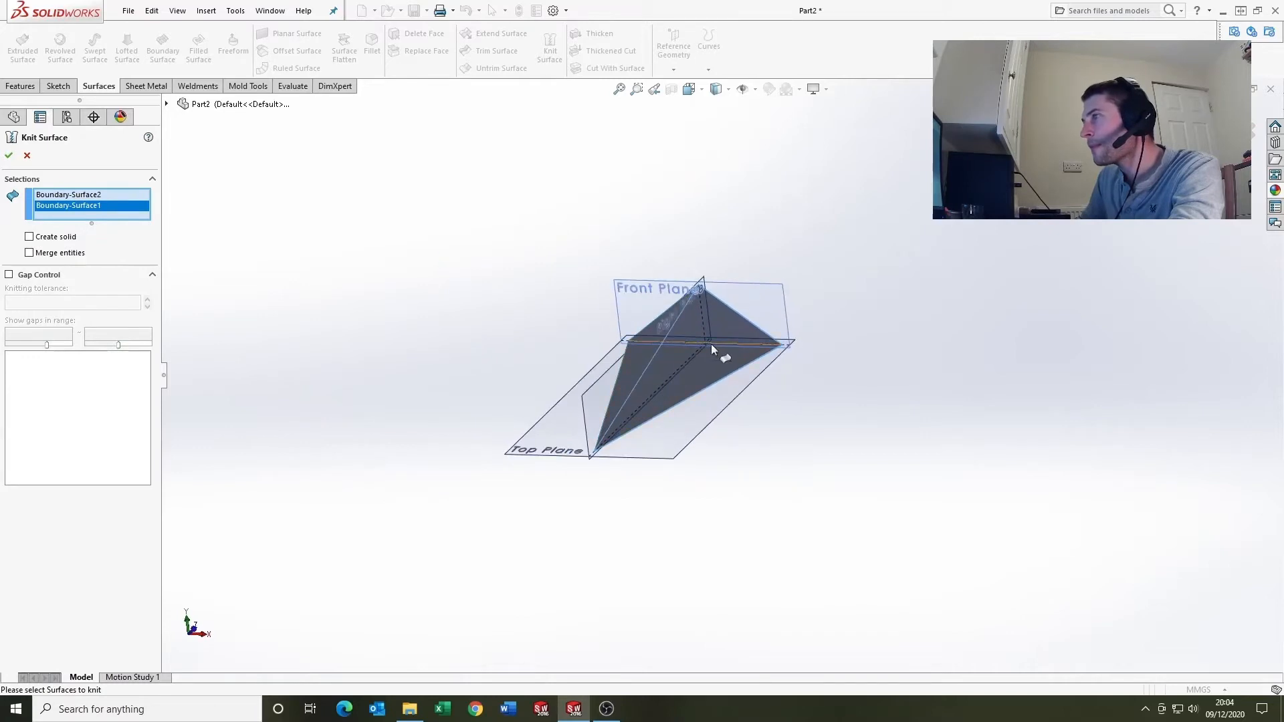
click(727, 323)
click(720, 359)
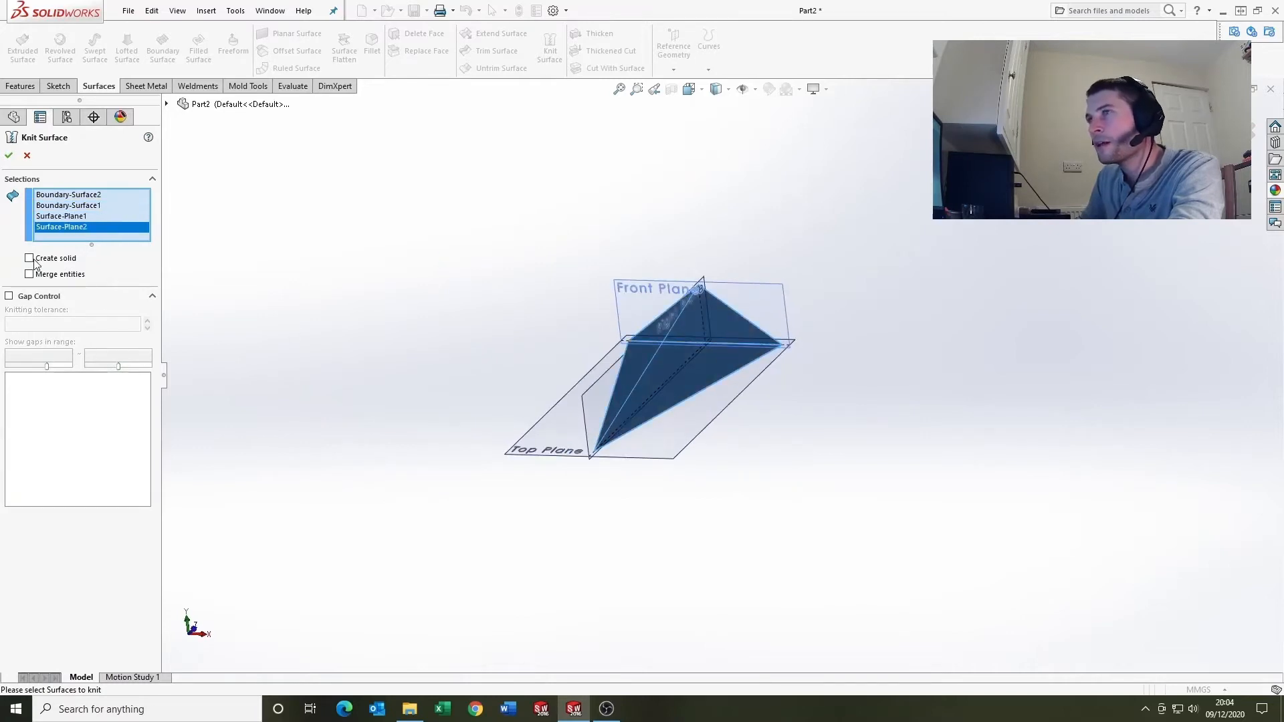
middle_drag(552, 319, 680, 378)
scroll(762, 392, down, 3)
scroll(642, 390, down, 2)
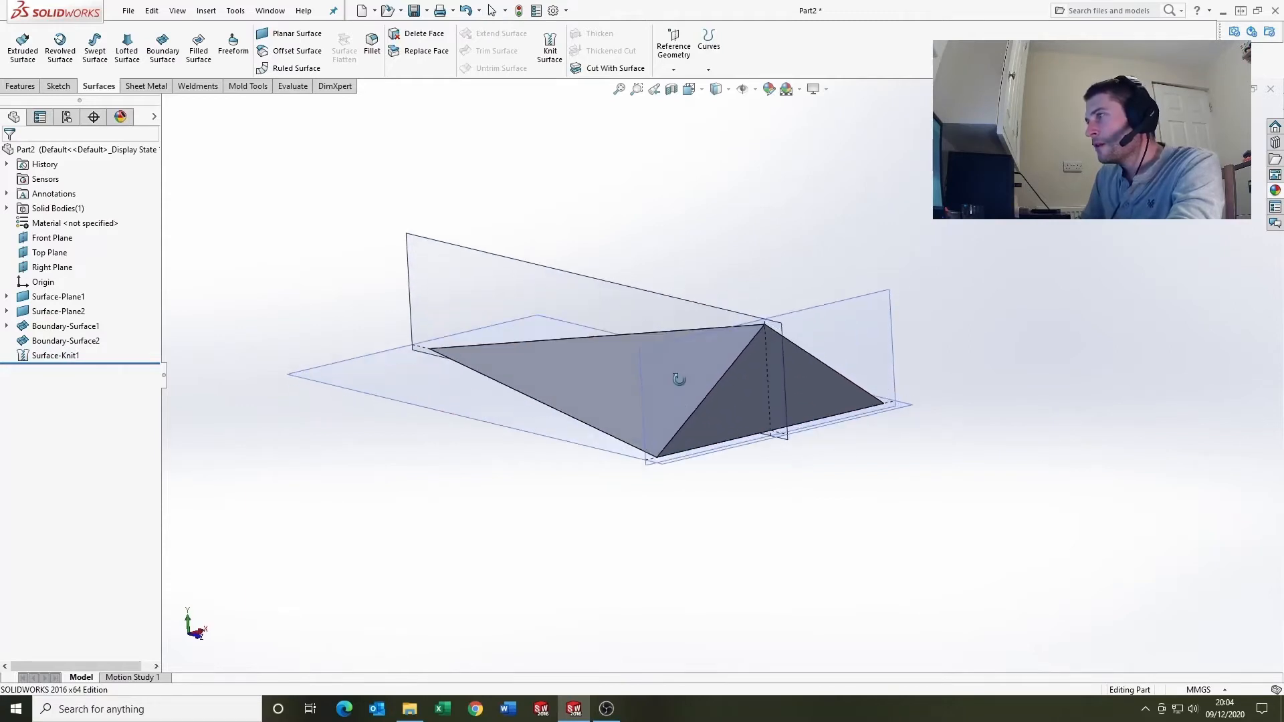
- Create a reference axis at the intersection of the Right Plane and Front Plane
scroll(725, 383, up, 2)
middle_drag(672, 311, 670, 335)
click(545, 278)
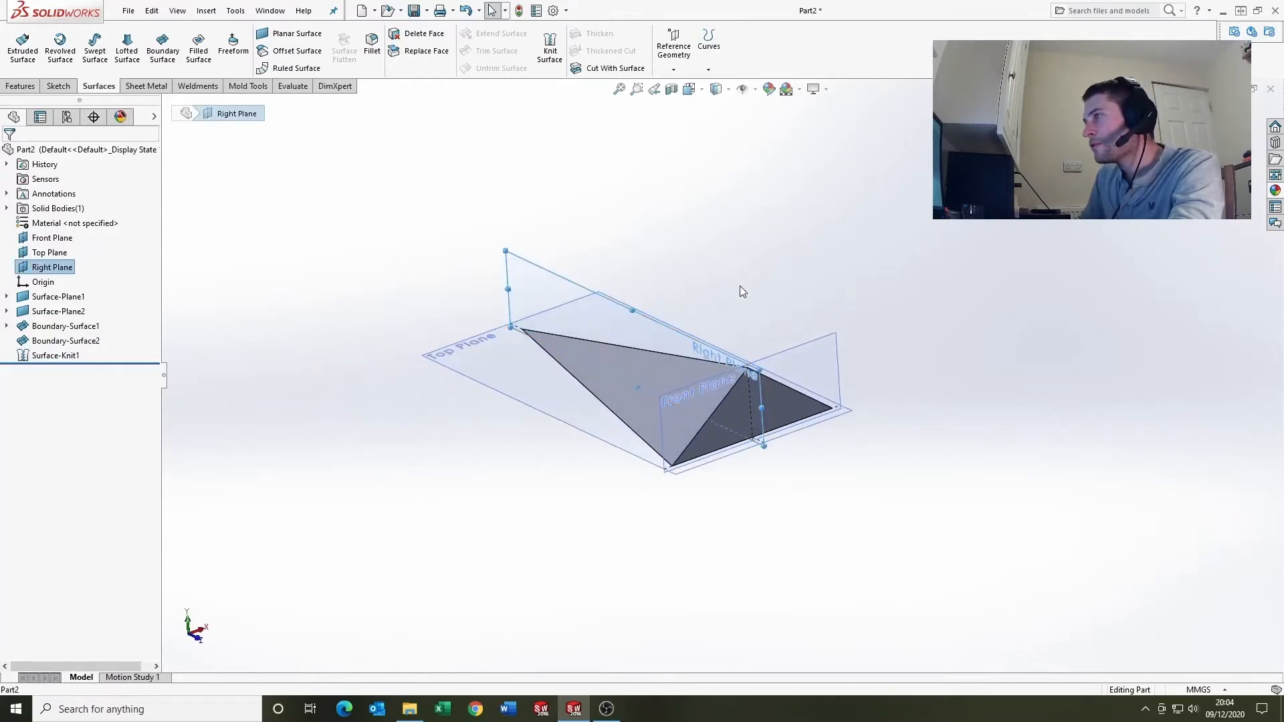
ctrl+click(796, 341)
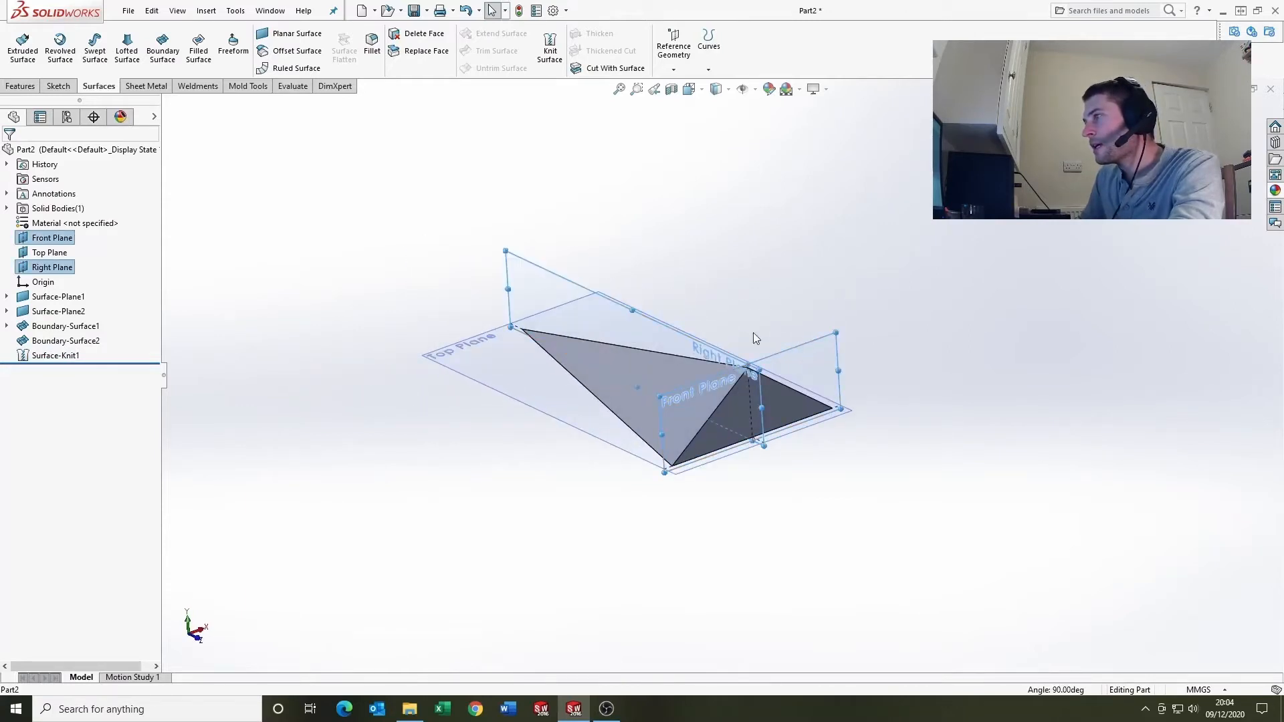
click(665, 52)
click(696, 104)
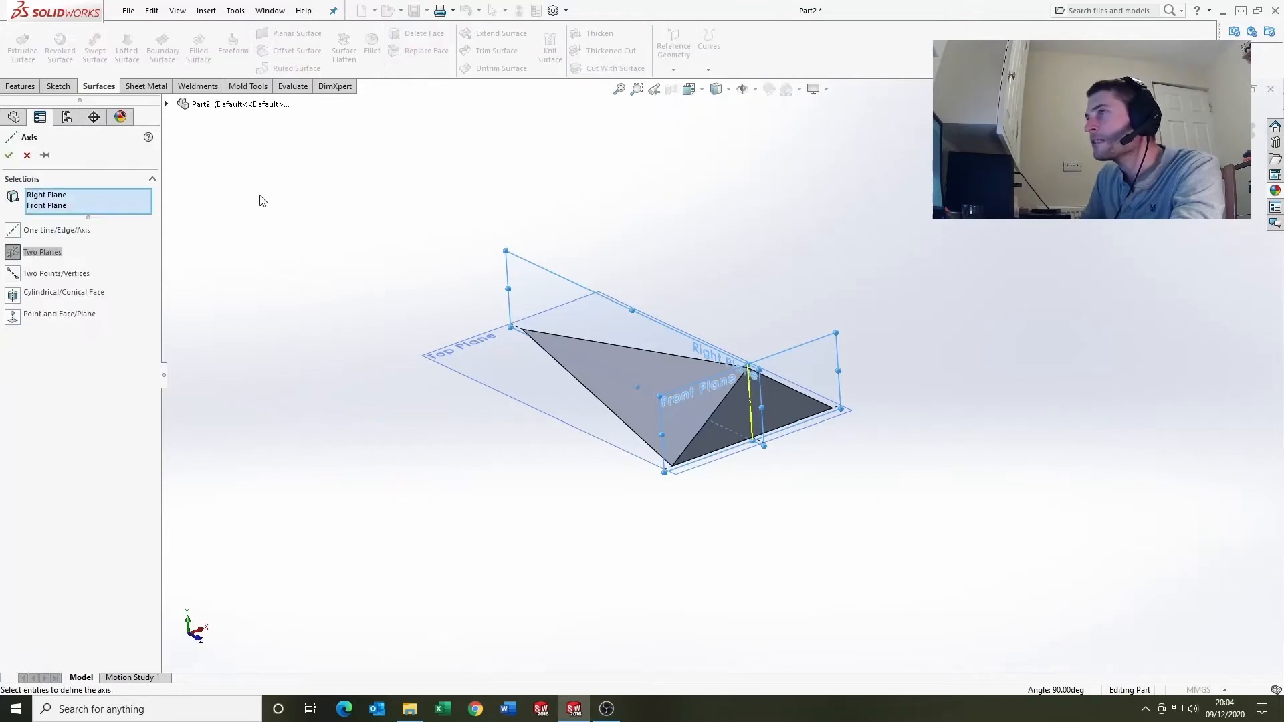
click(9, 157)
- Start a circular pattern about the vertical reference axis, with the knitted solid as the body to pattern instead of features and faces
middle_drag(984, 335, 739, 288)
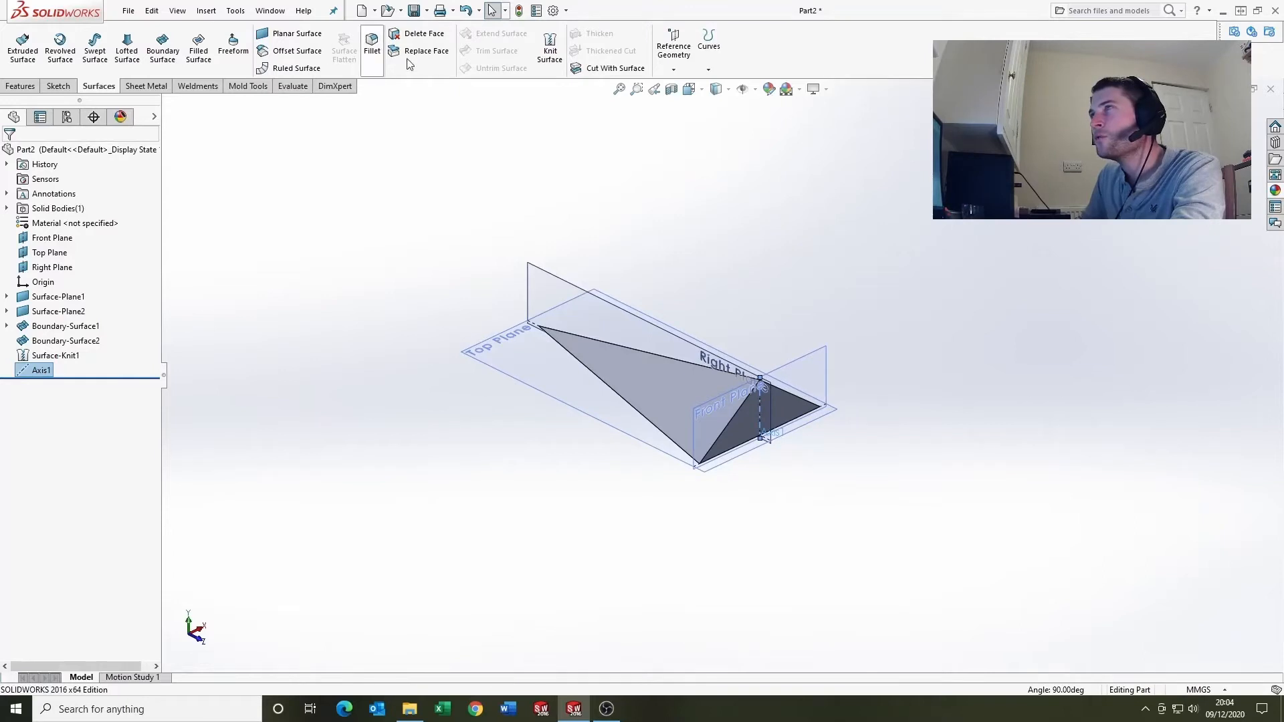
click(20, 87)
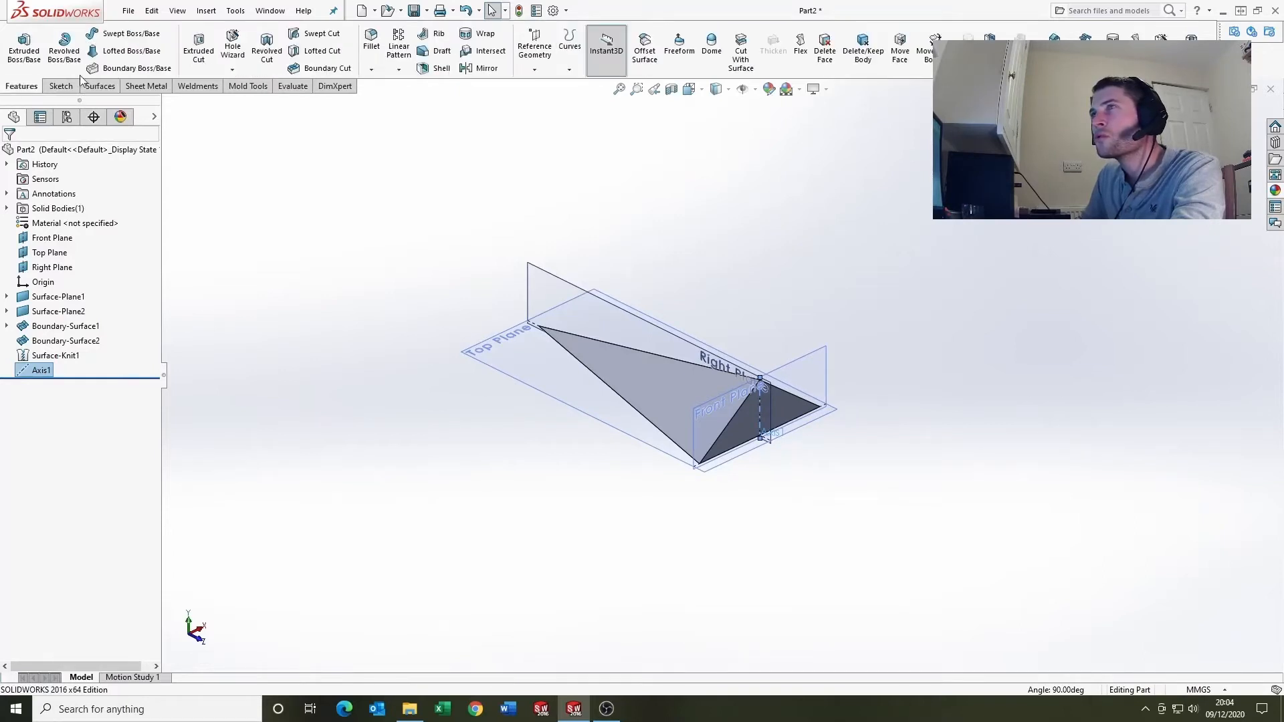
click(398, 70)
click(442, 102)
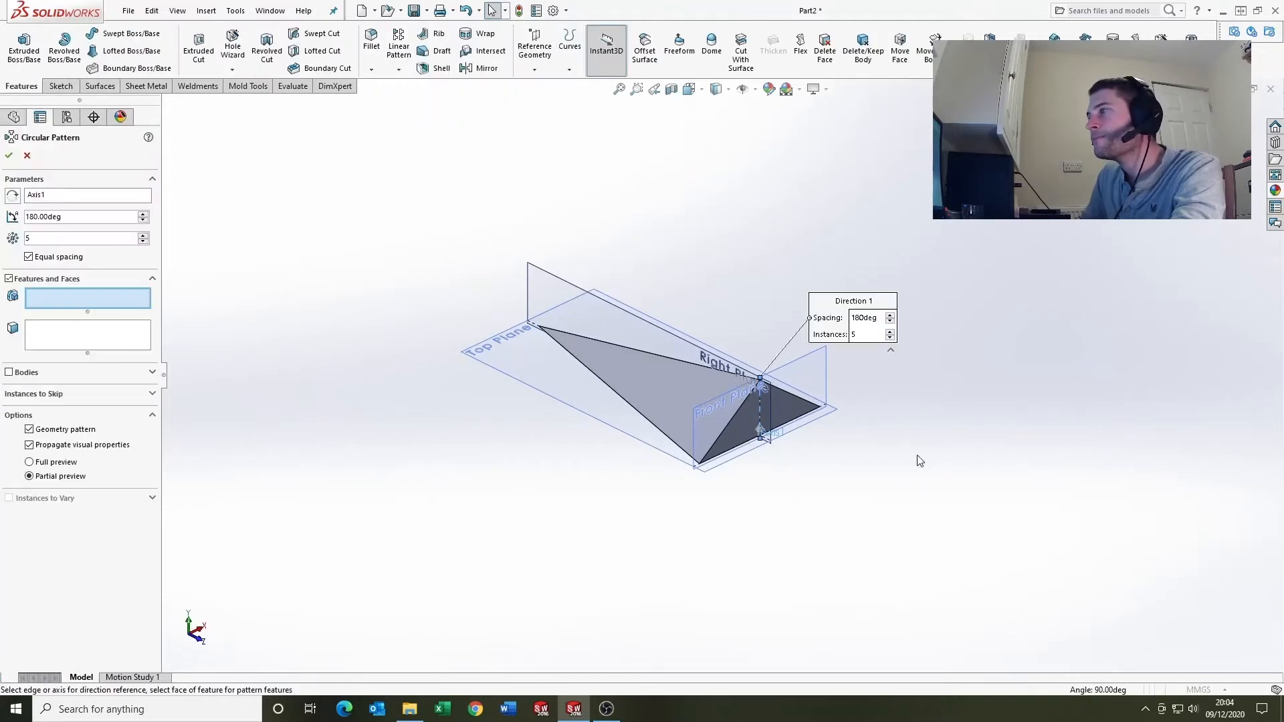
scroll(863, 455, down, 3)
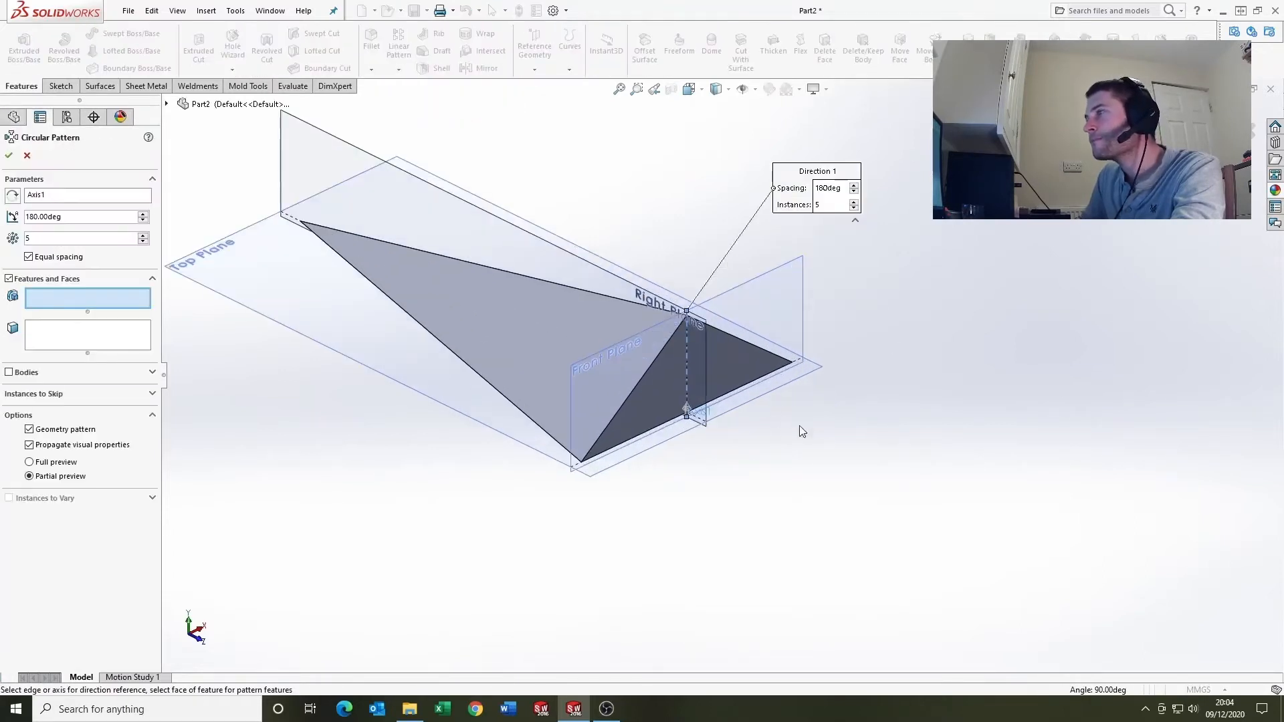
click(9, 279)
click(9, 300)
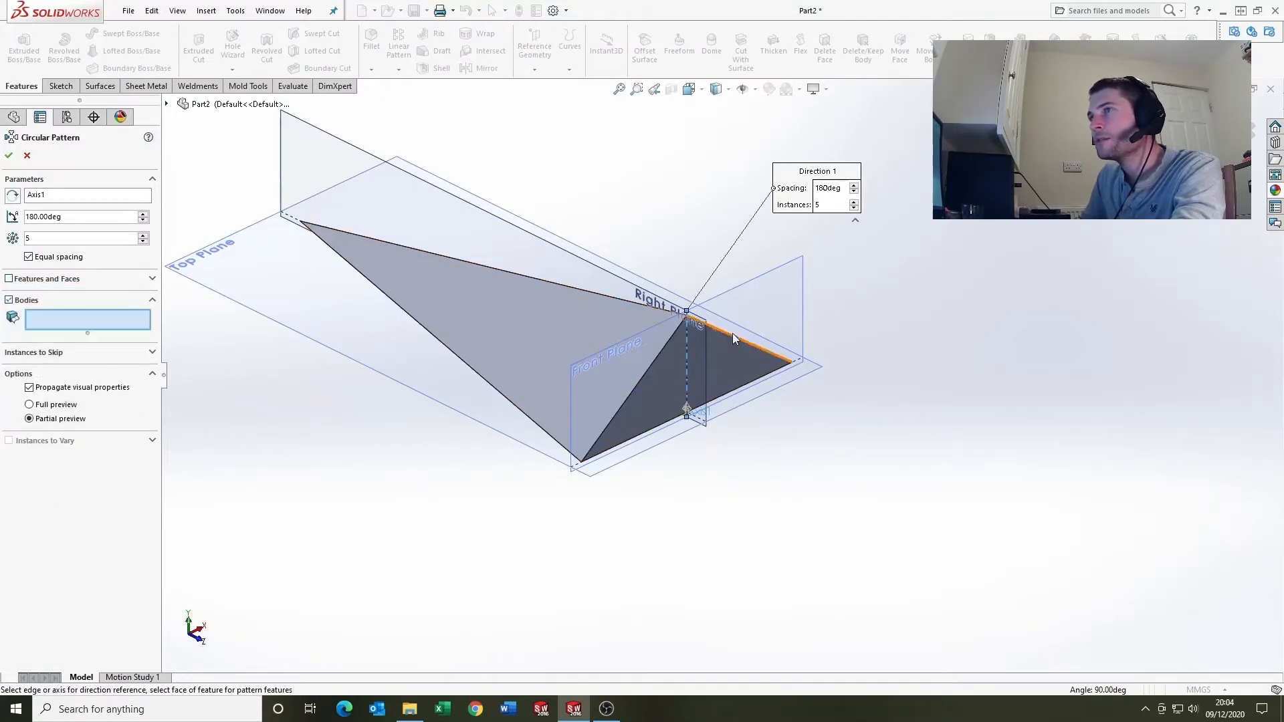
scroll(674, 342, down, 2)
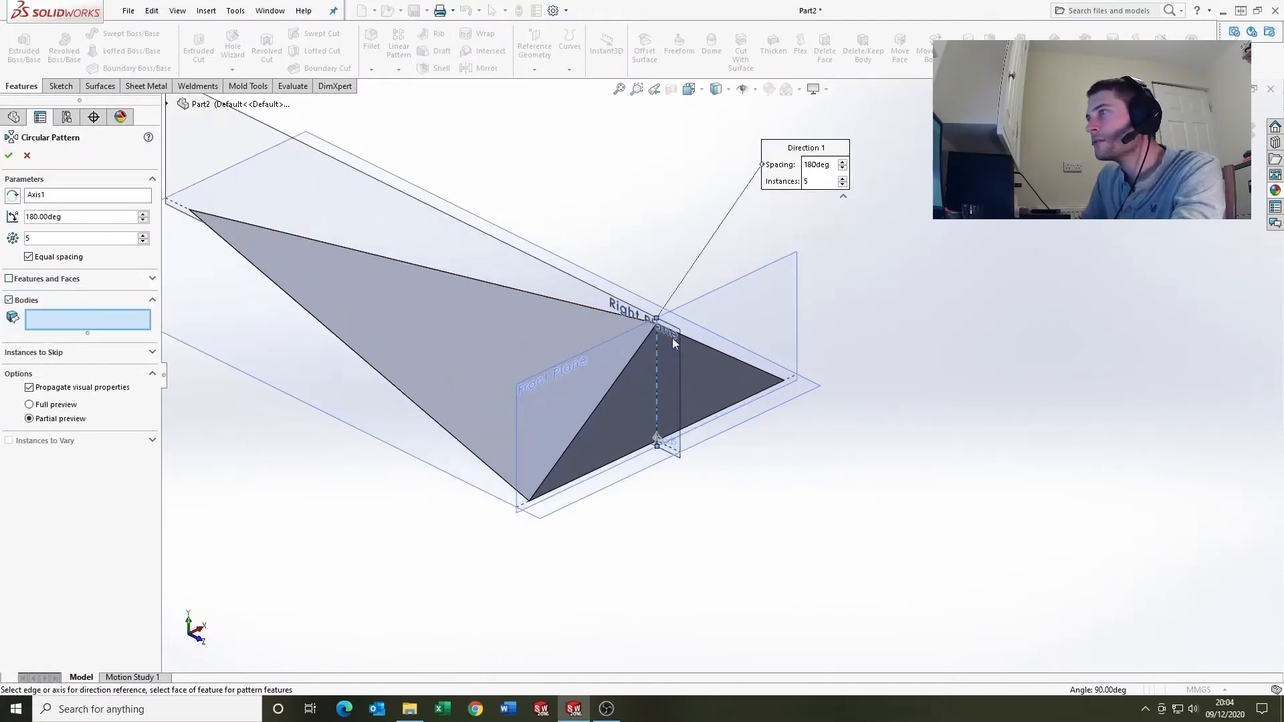
click(515, 329)
scroll(729, 373, up, 3)
middle_drag(729, 373, 709, 439)
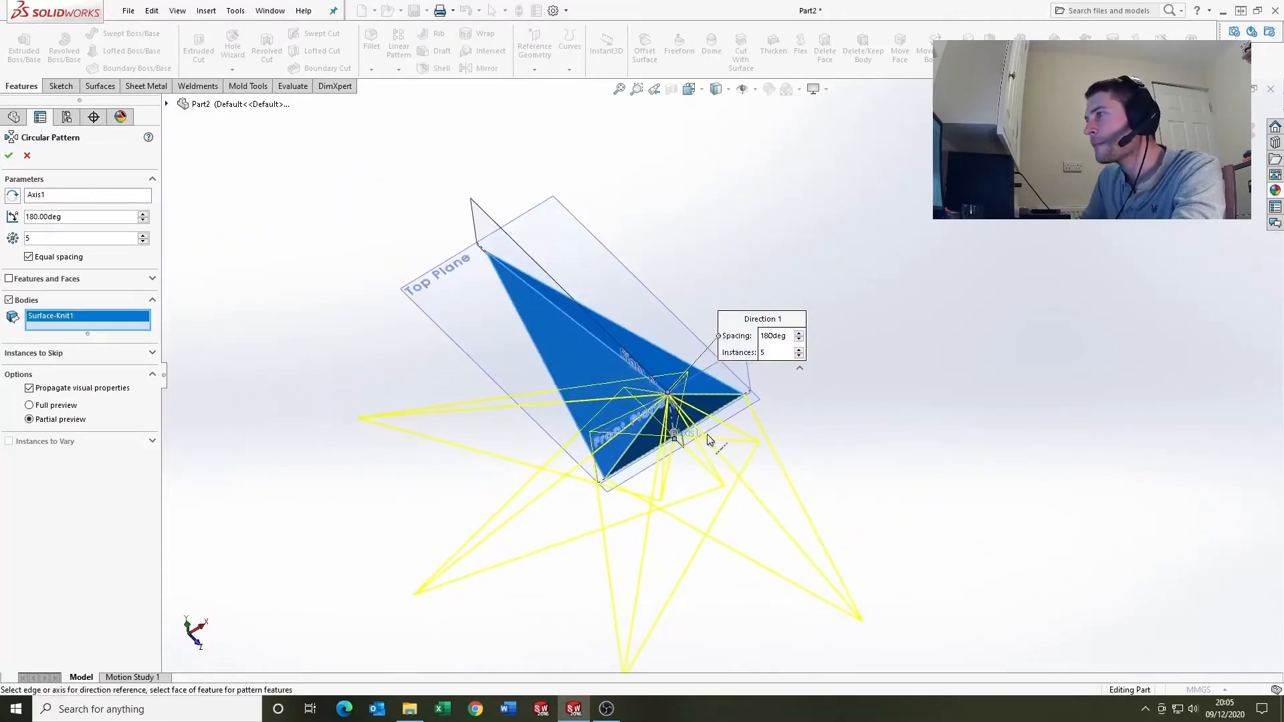
- Set the circular pattern's total angle to 360 degrees and create it with 5 equally spaced instances
scroll(662, 408, down, 2)
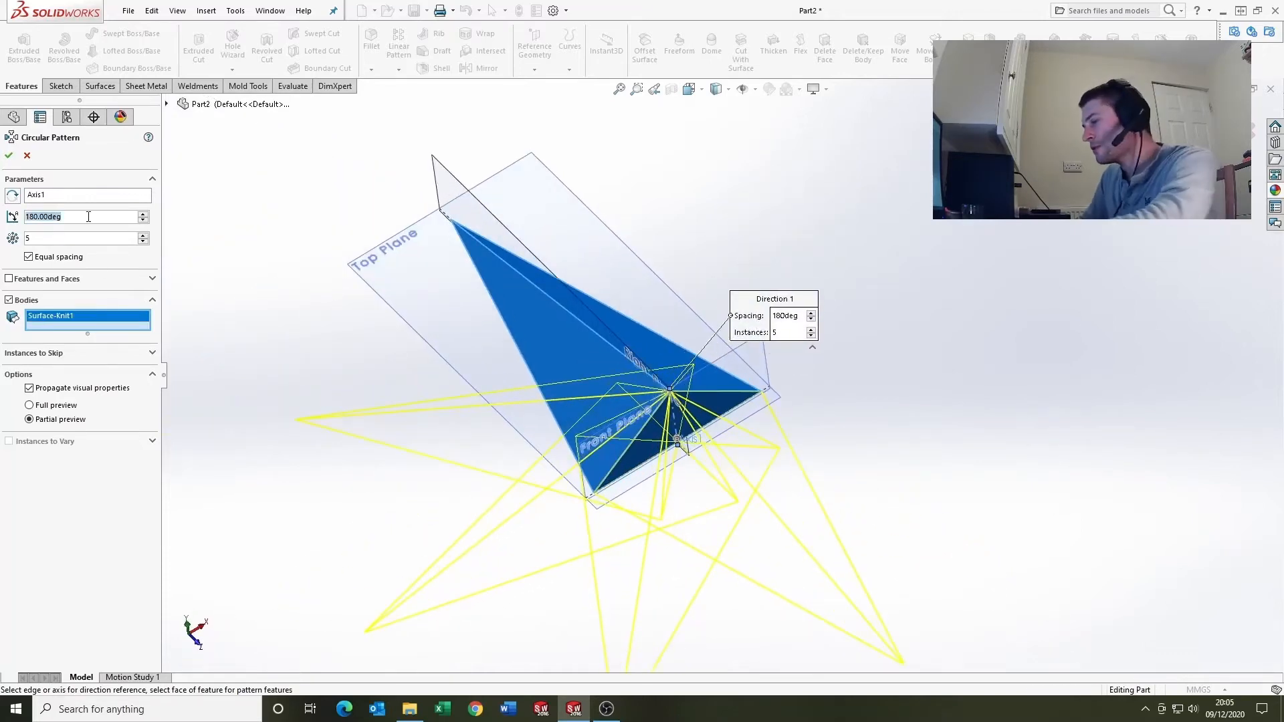
text(360)
key(Return)
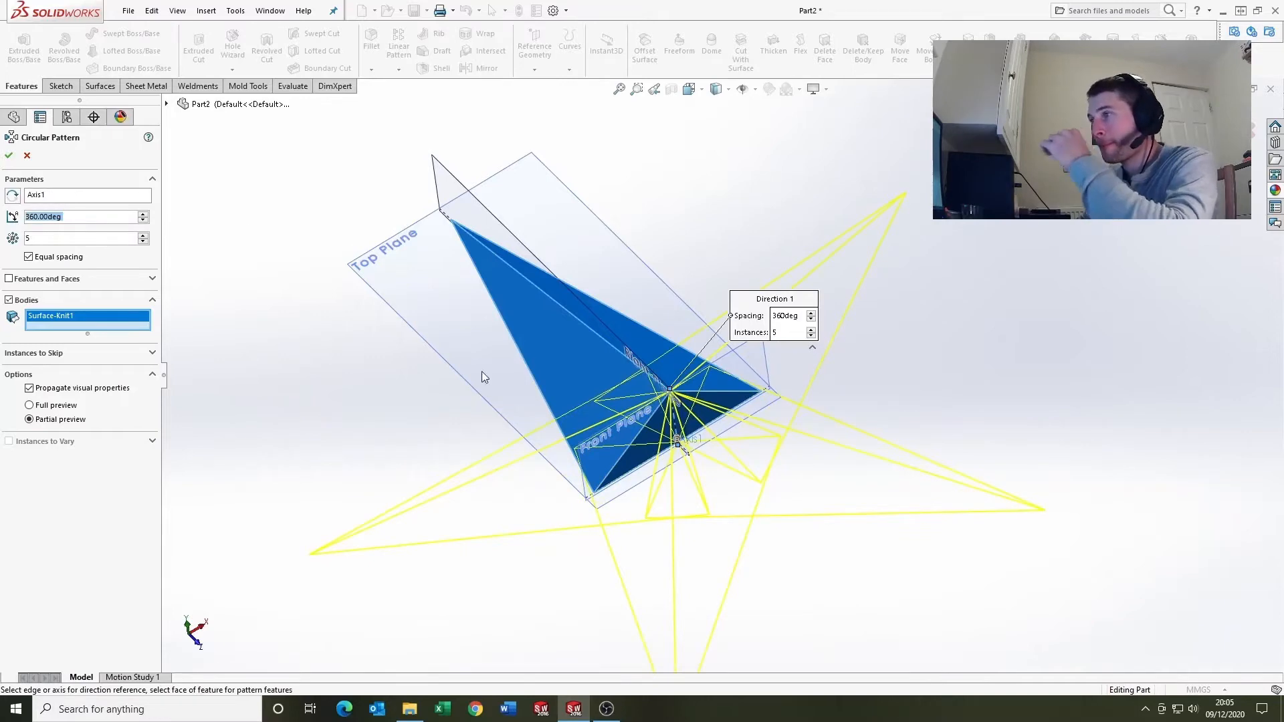
scroll(485, 377, up, 3)
click(41, 214)
click(9, 158)
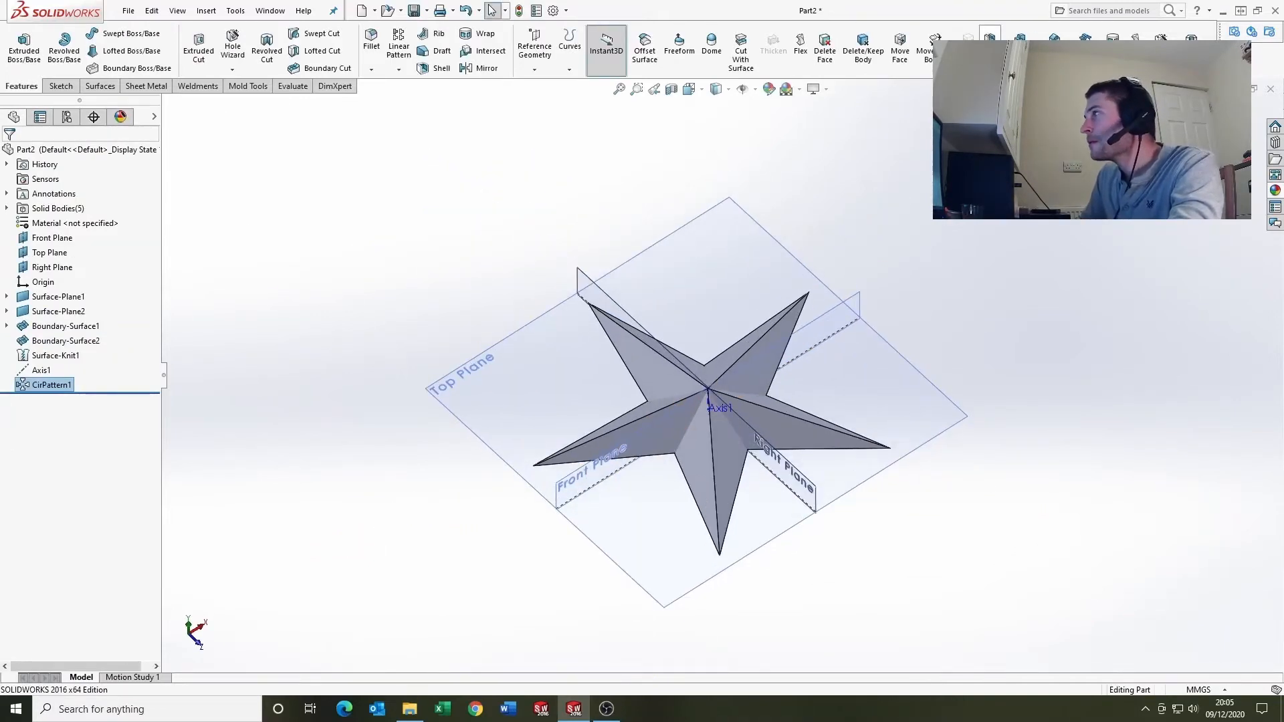
- Combine the original body and its four patterned copies into one star body using the Add operation
scroll(678, 415, down, 3)
click(644, 347)
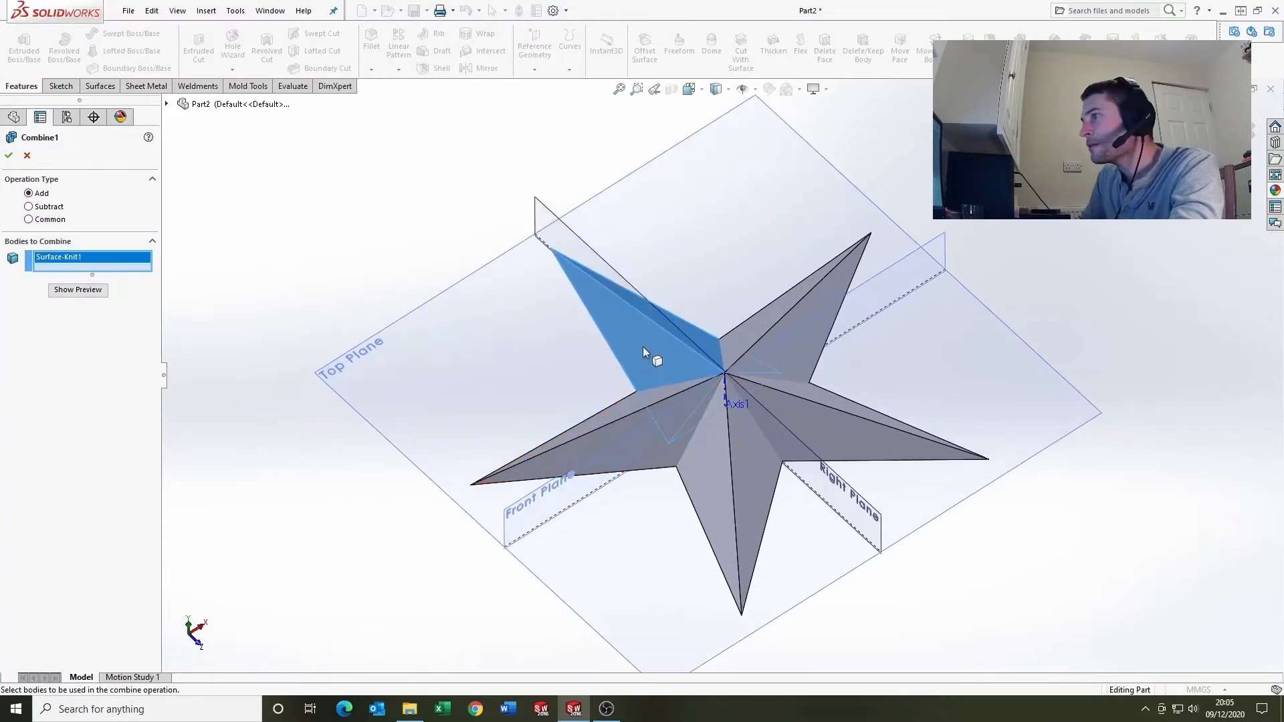
click(680, 424)
click(711, 456)
click(793, 421)
click(780, 346)
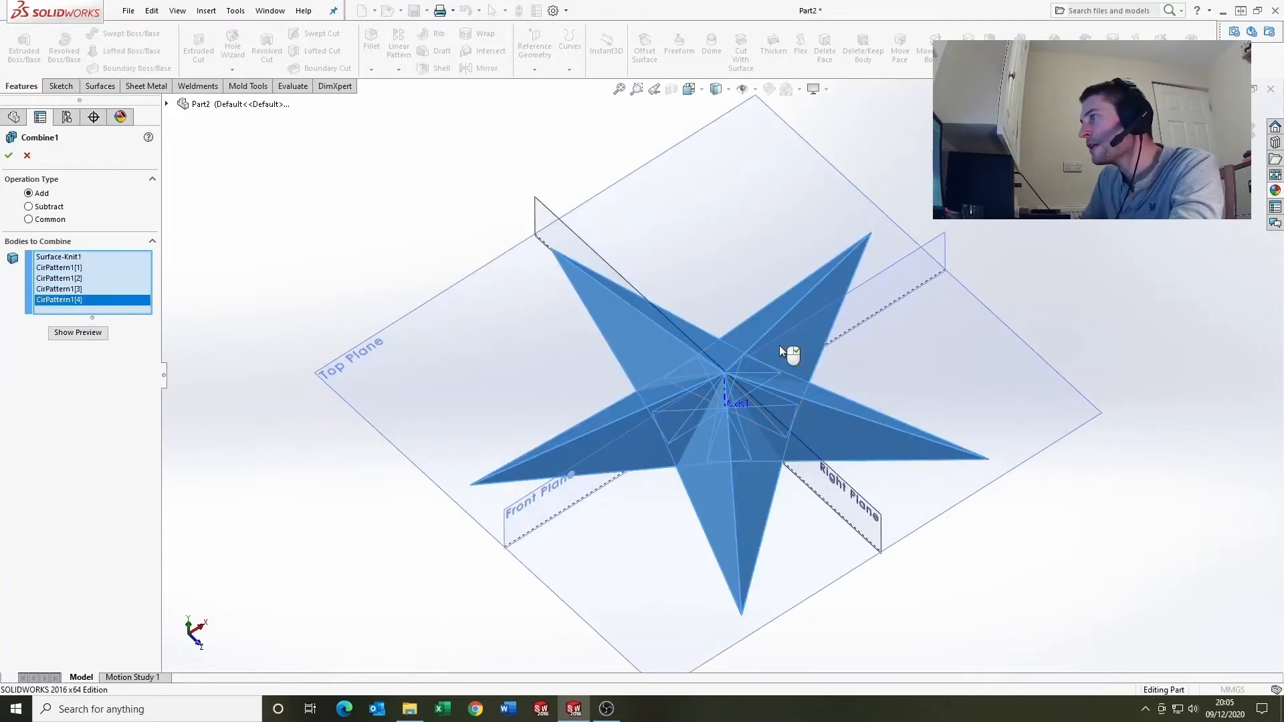
key(Return)
- Mirror the combined star body about the Right Plane with Merge solids enabled
mouse_move(779, 345)
middle_down()
mouse_move(634, 320)
mouse_move(556, 134)
mouse_move(702, 519)
mouse_move(668, 167)
mouse_move(785, 367)
middle_up()
scroll(785, 366, down, 3)
scroll(786, 369, down, 2)
click(566, 306)
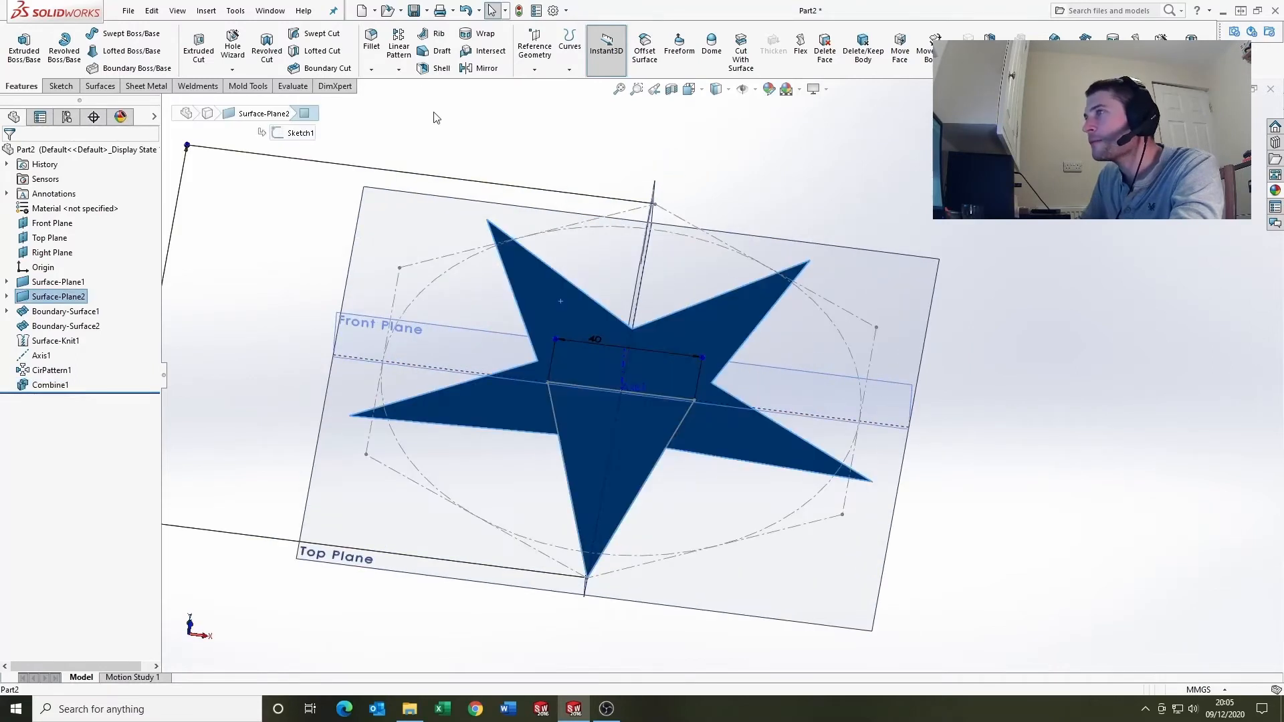
click(484, 68)
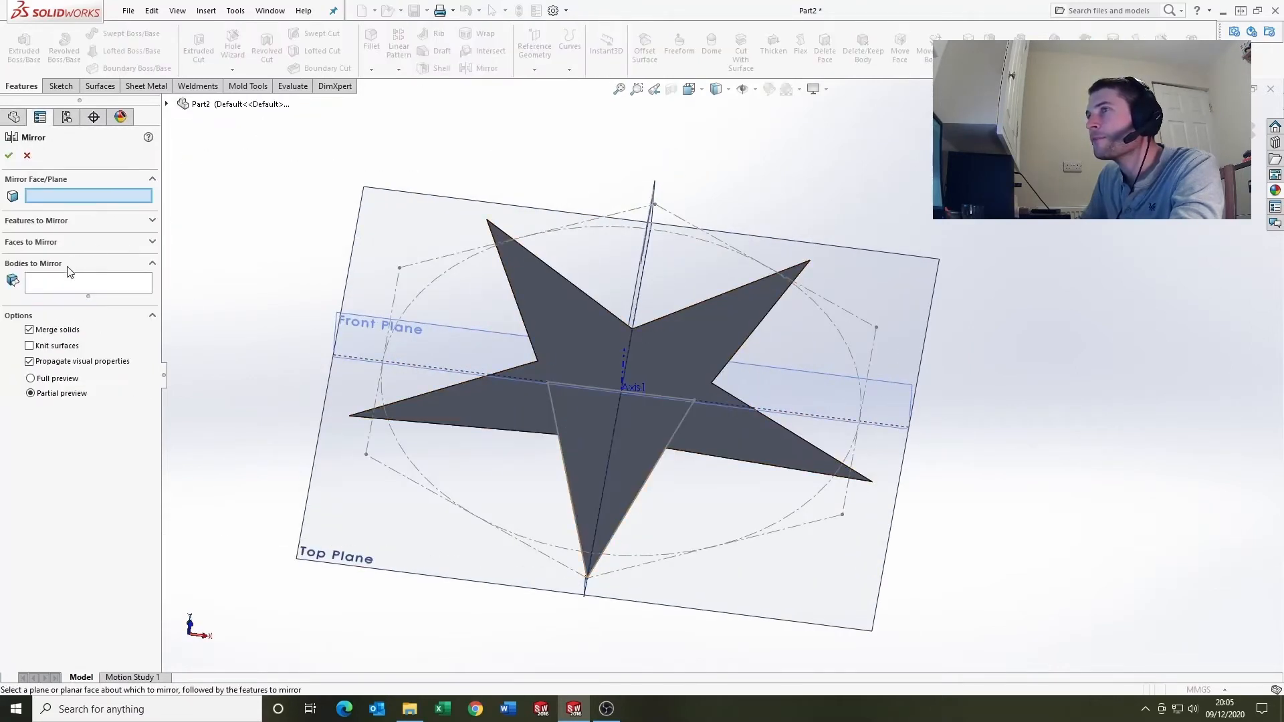
click(72, 283)
click(576, 330)
middle_drag(576, 330, 602, 347)
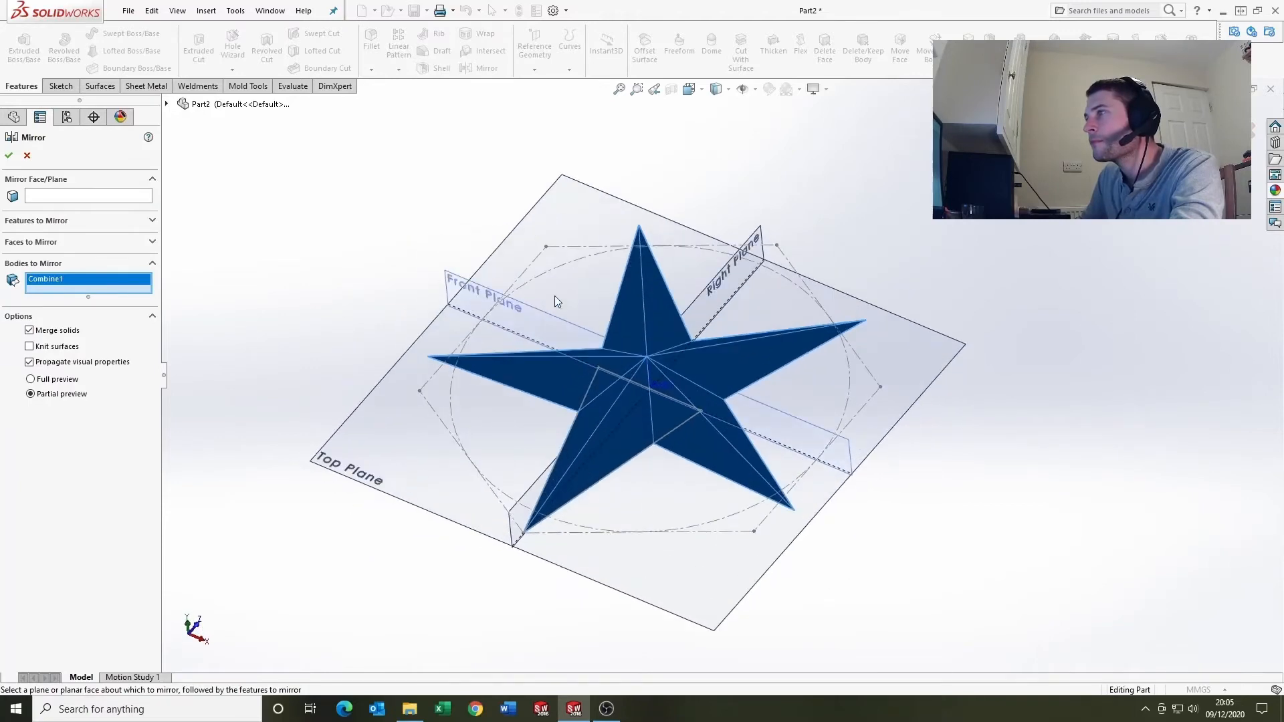
click(44, 197)
click(669, 326)
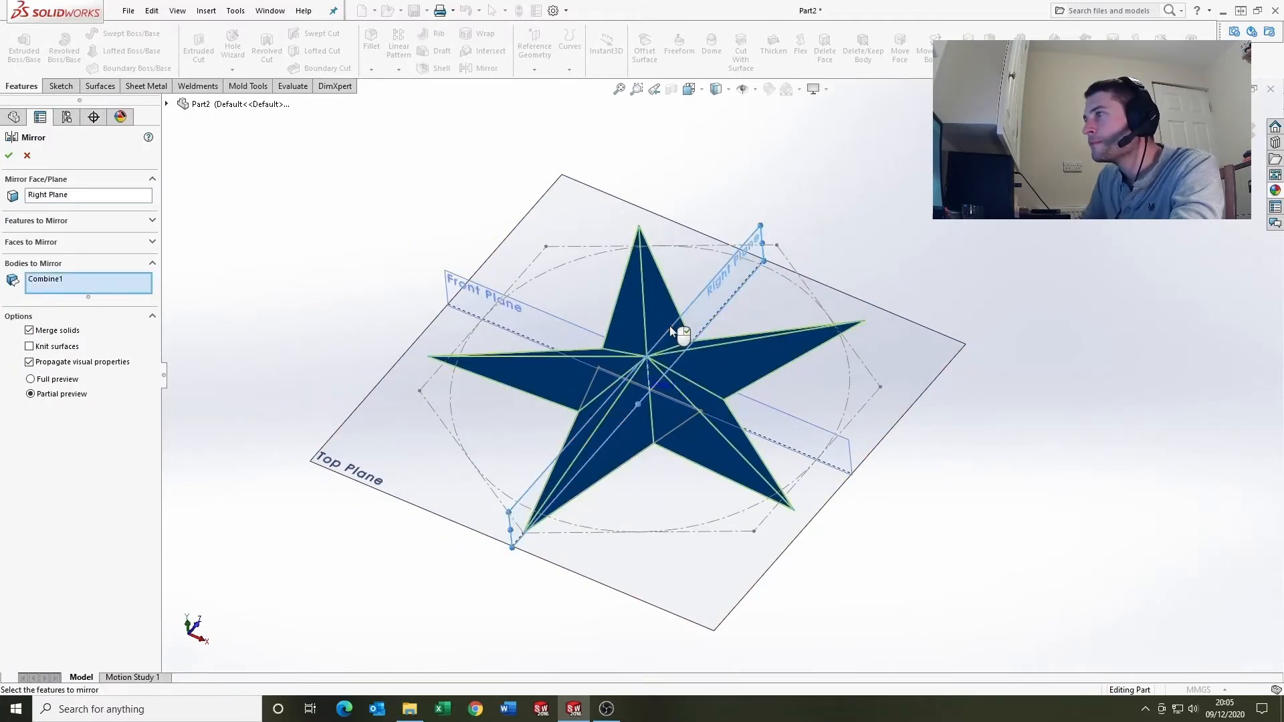
right_click(670, 327)
scroll(638, 334, up, 1)
middle_drag(636, 335, 468, 472)
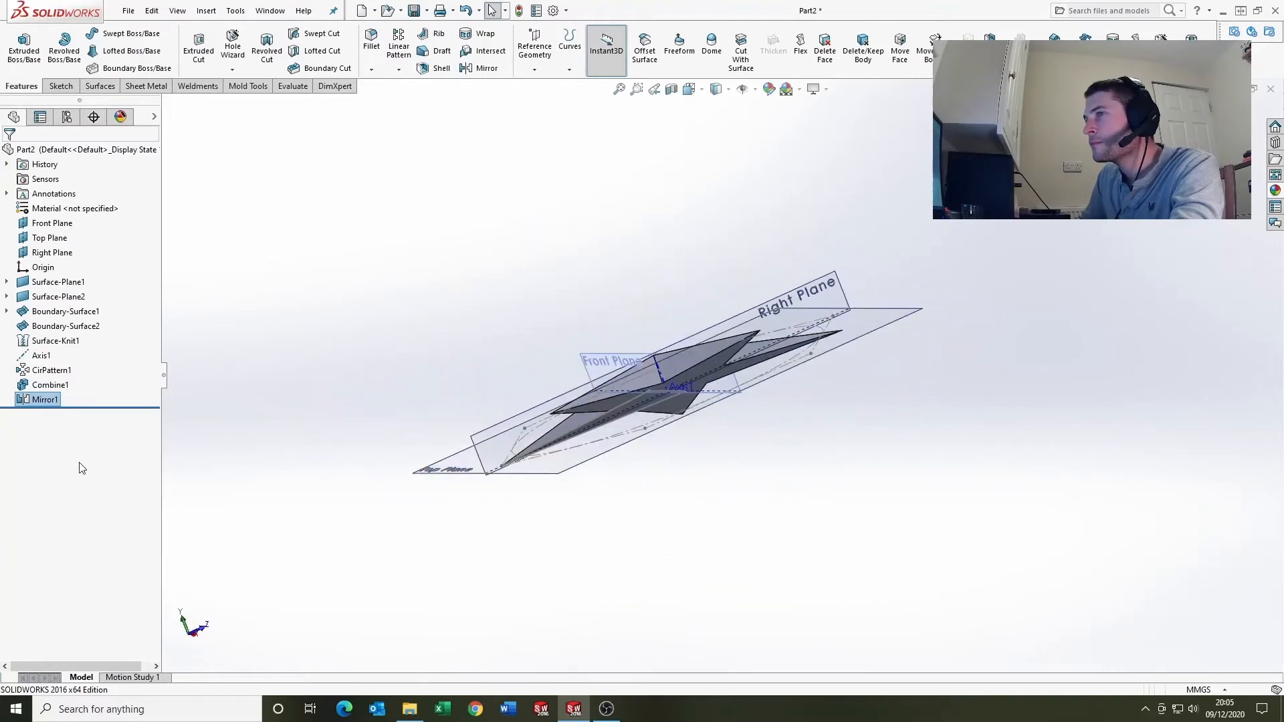
- Edit the mirror feature to replace the Right Plane with the star's flat underside face as the mirror face
right_click(45, 400)
click(54, 362)
scroll(702, 354, down, 2)
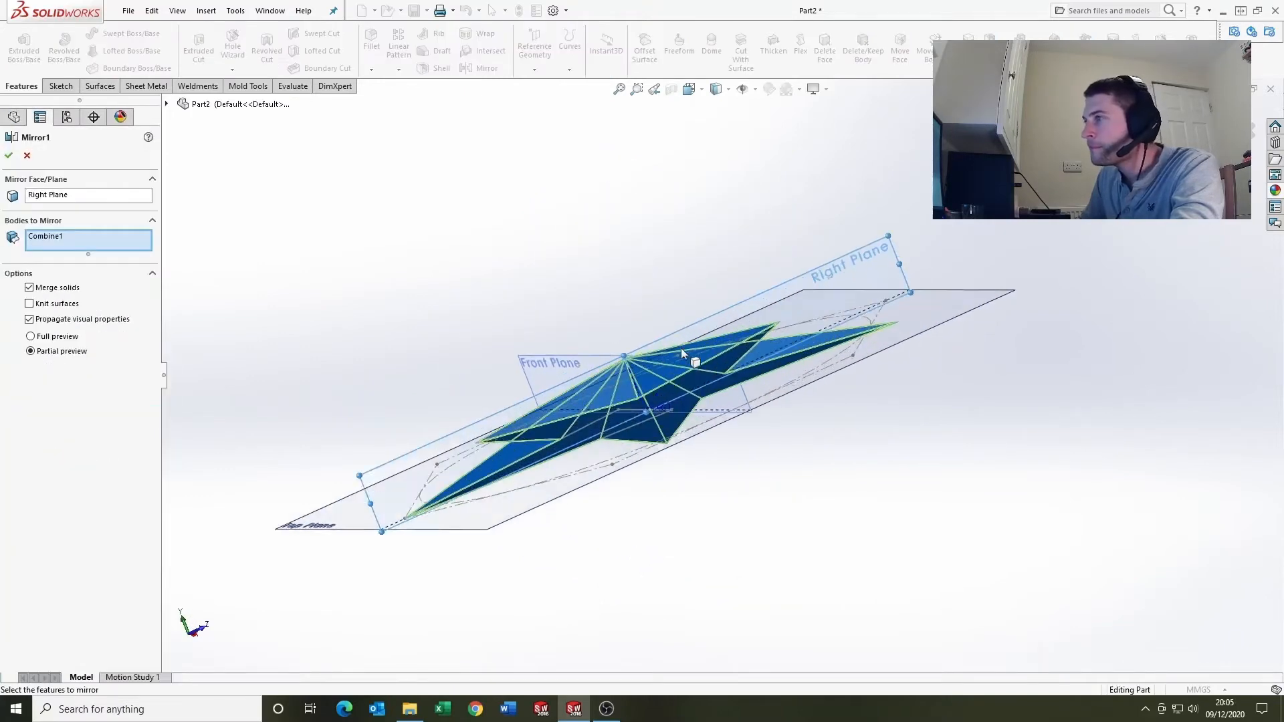
middle_drag(684, 354, 653, 310)
right_click(65, 202)
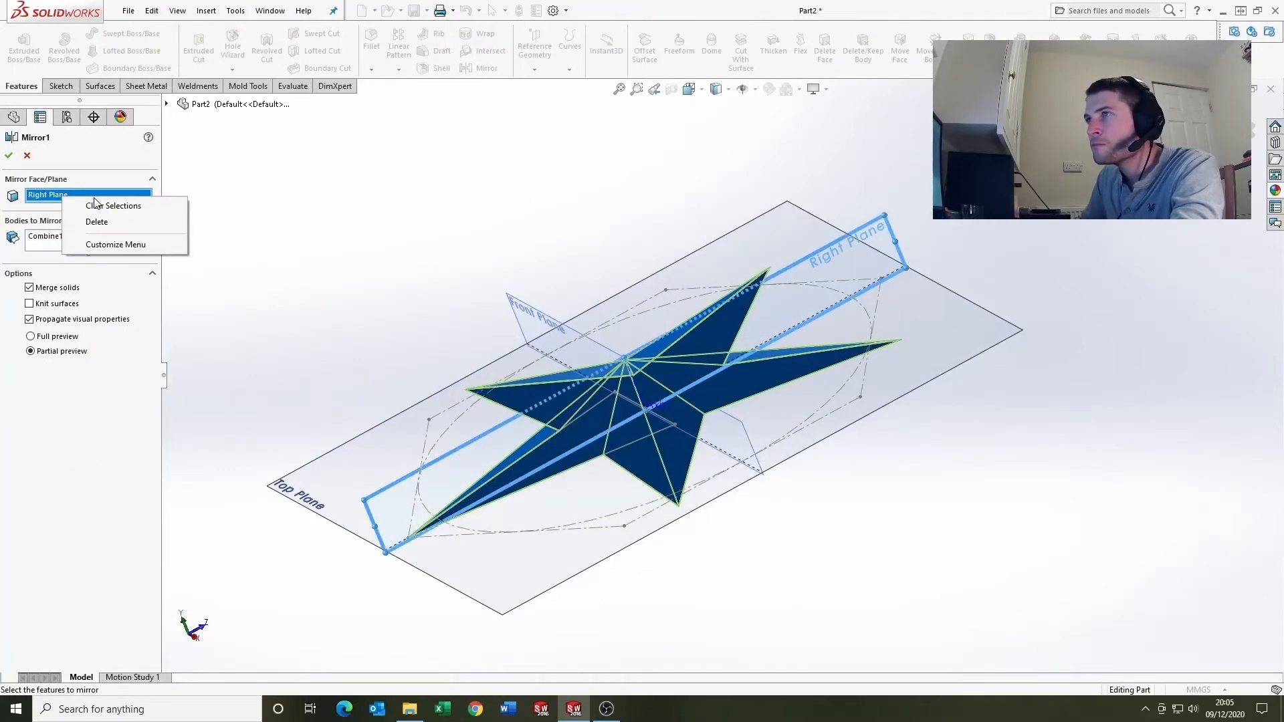
click(97, 203)
scroll(515, 327, down, 3)
click(526, 337)
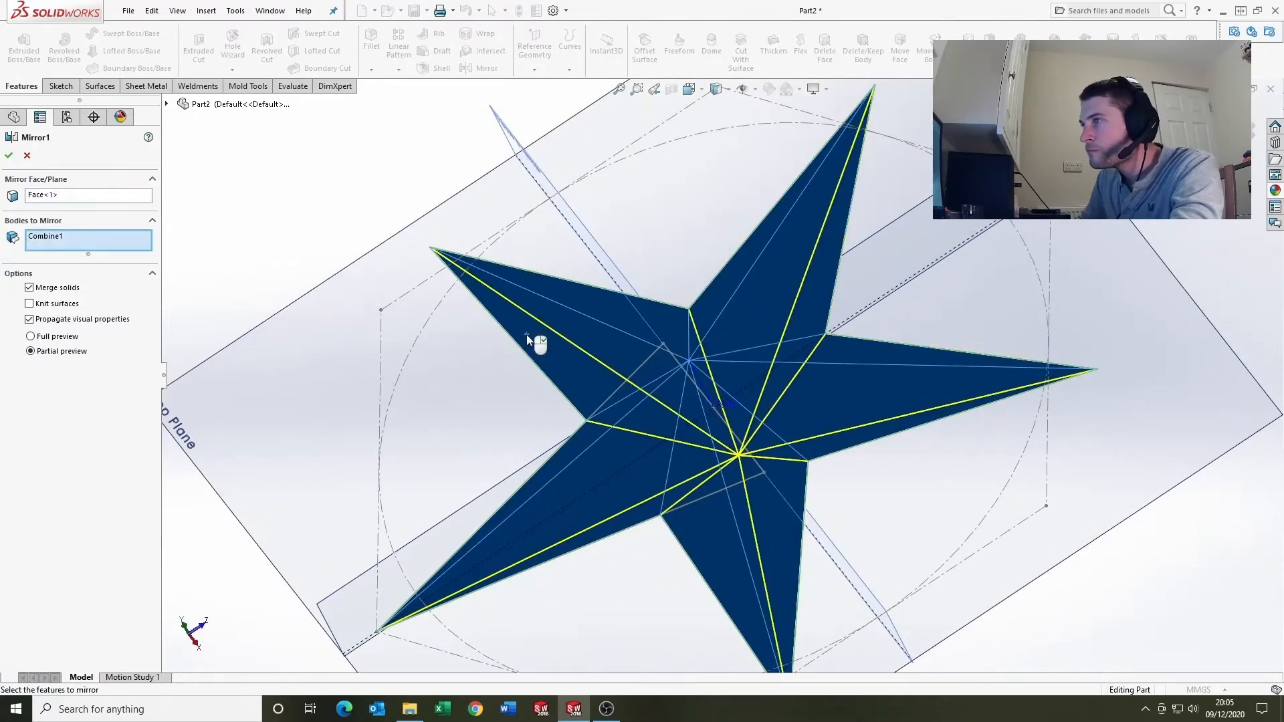
right_click(525, 334)
middle_drag(724, 348, 673, 334)
scroll(651, 338, up, 3)
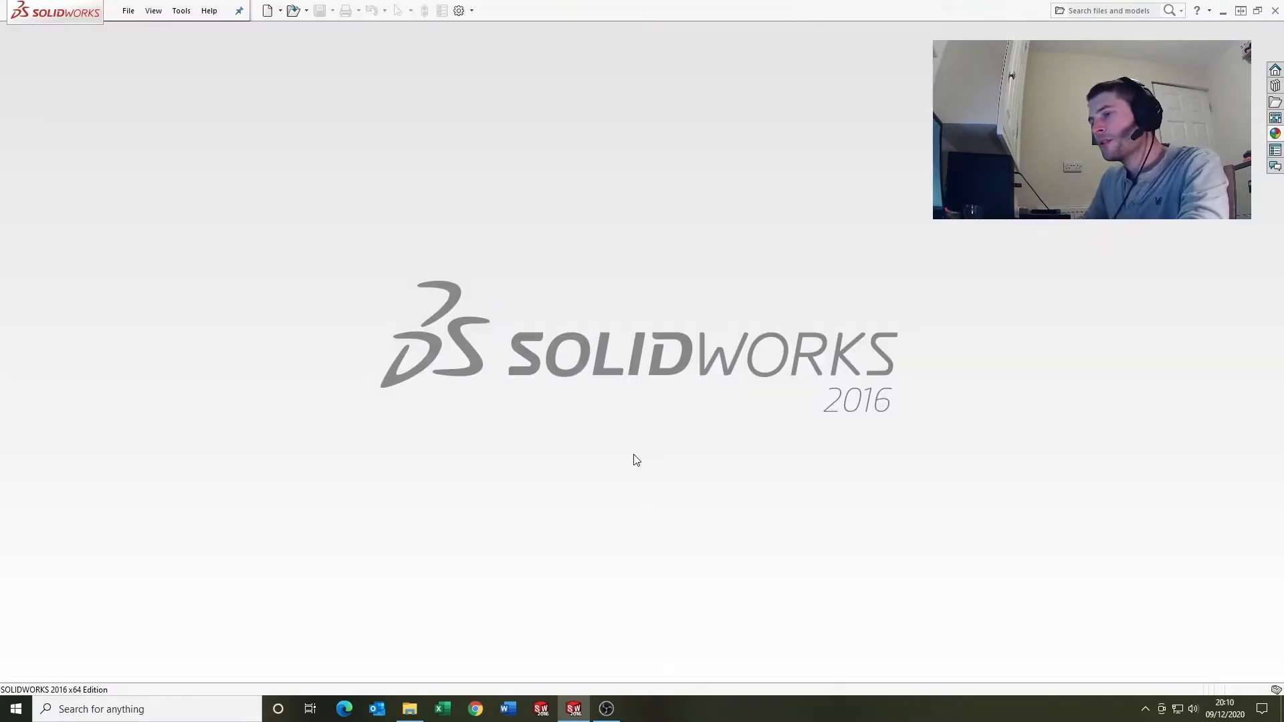
- In a new part, sketch a narrow upright corner rectangle about 25 mm wide from the origin on the Top Plane
key(ctrl+n)
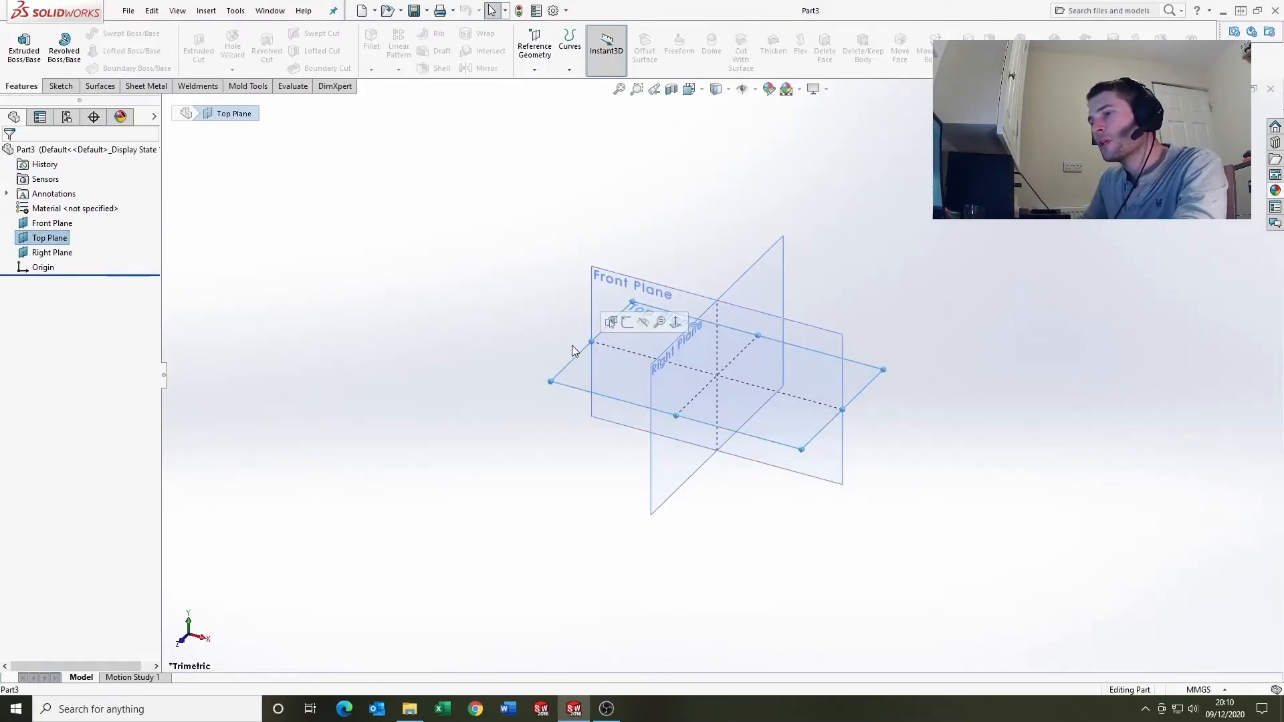
click(628, 322)
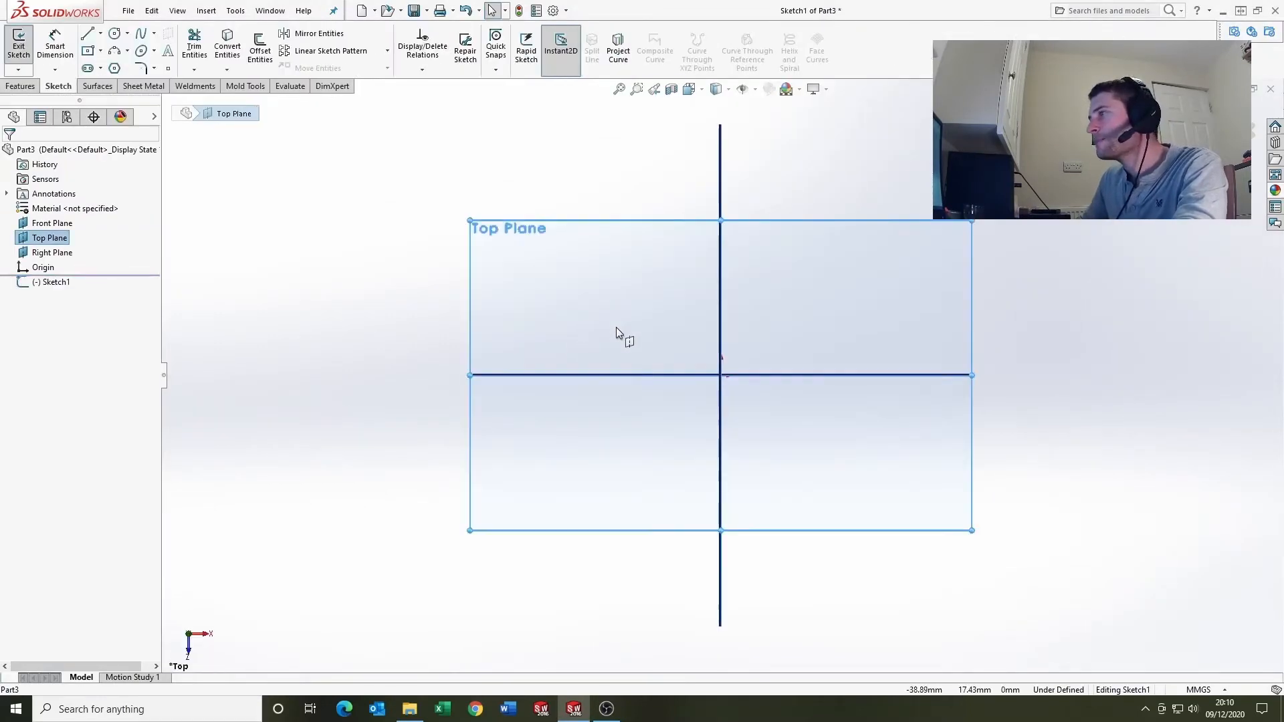
click(101, 52)
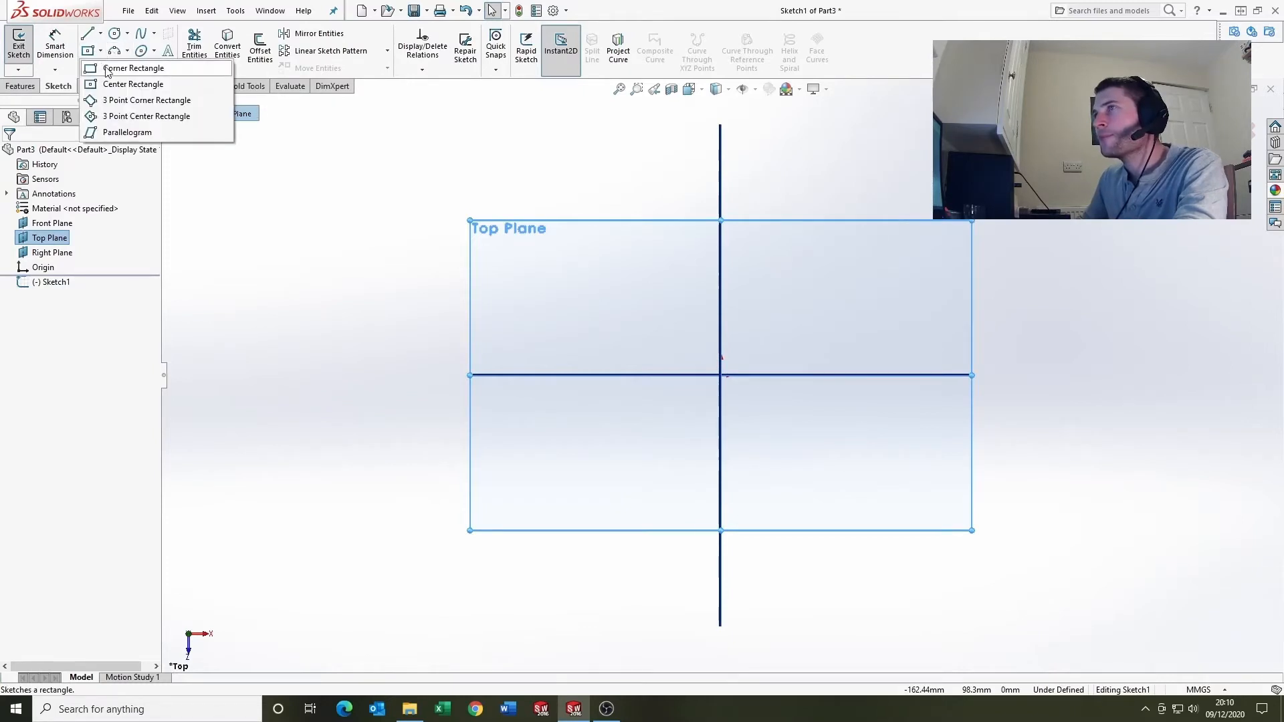
click(107, 68)
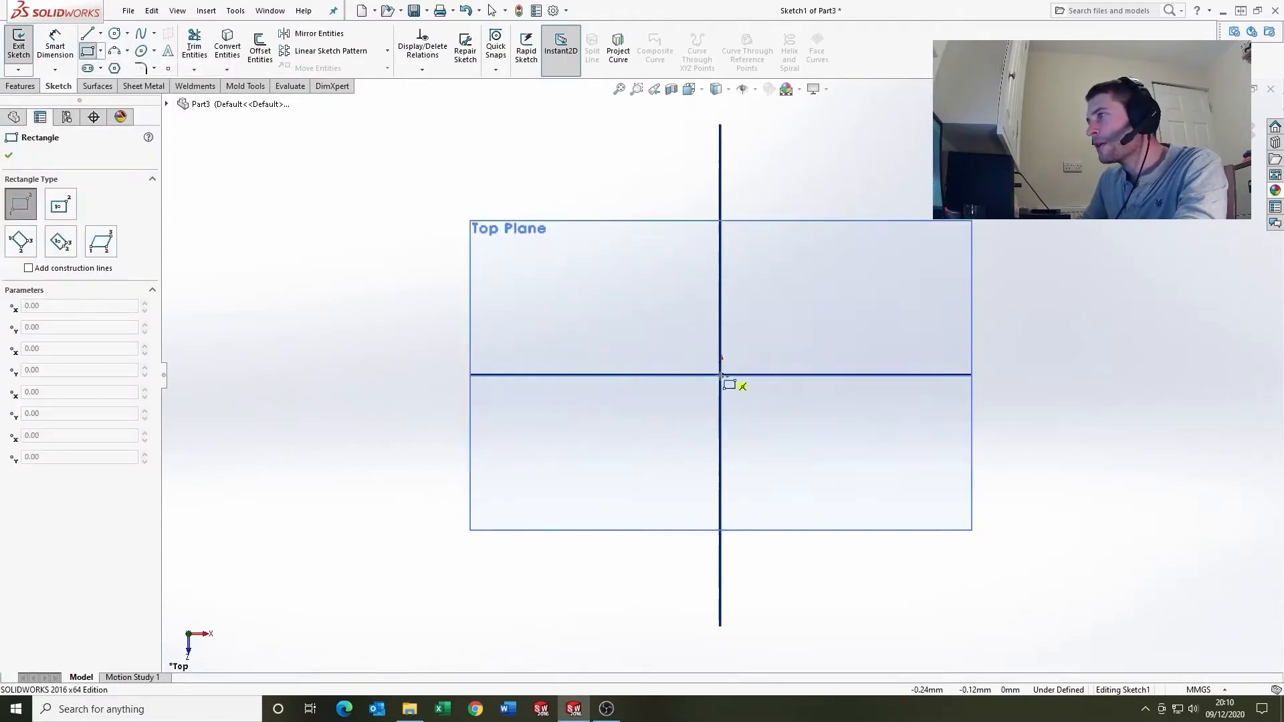
click(793, 165)
key(Escape)
- Dimension the rectangle to 20 mm wide and 75 mm long
key(d)
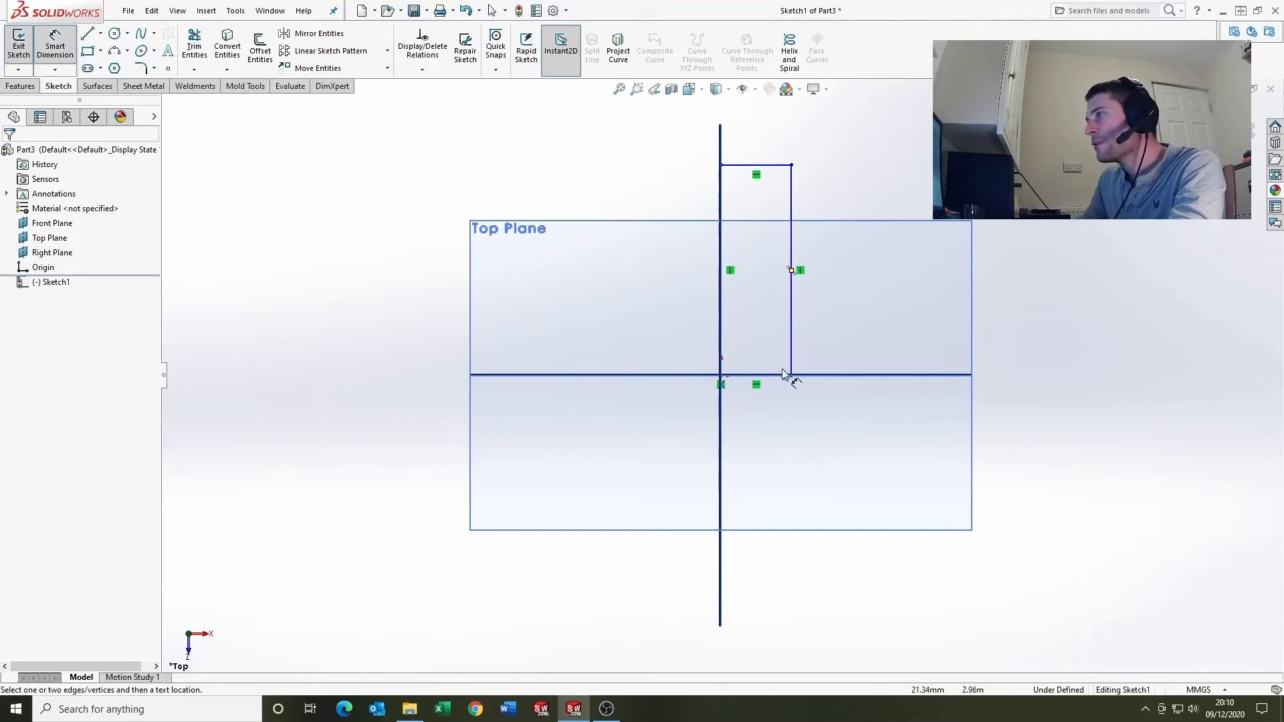
click(779, 380)
click(784, 441)
text(20)
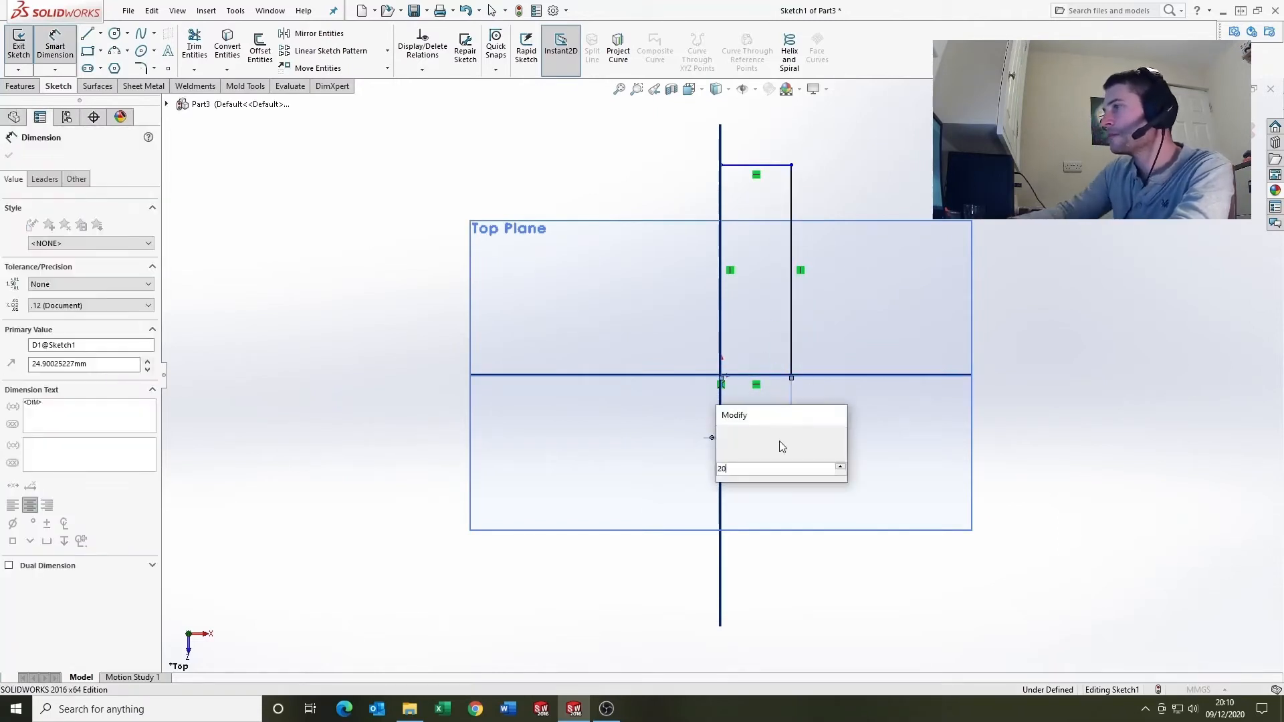
key(Return)
key(Escape)
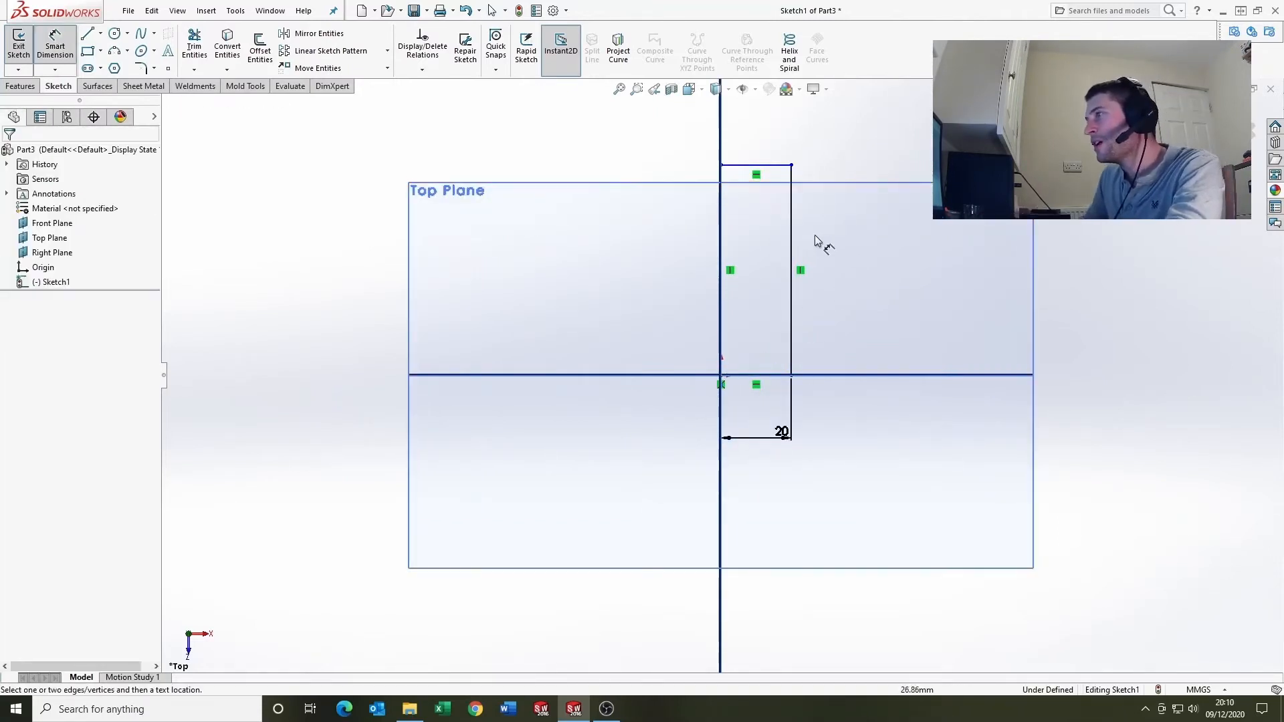
click(793, 229)
click(837, 235)
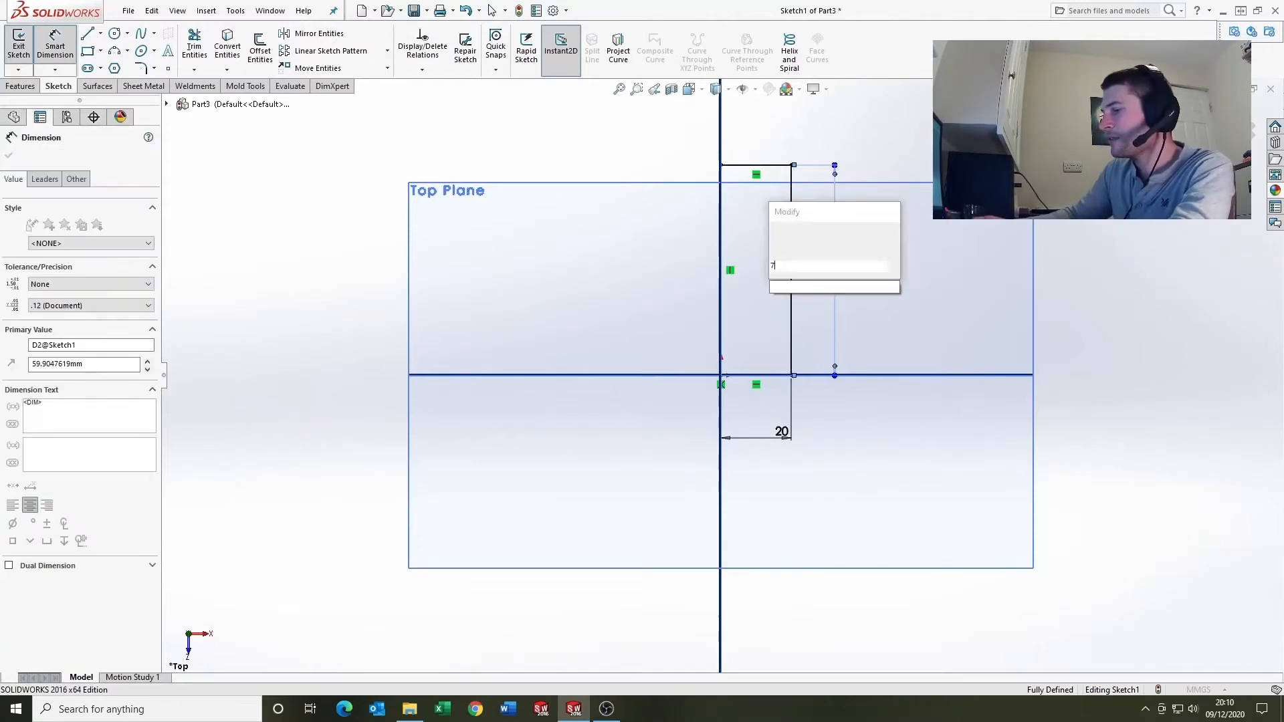
text(75)
key(Return)
key(Escape)
- Extrude the rectangle as a blind boss 15 mm deep
scroll(778, 261, up, 4)
scroll(781, 261, down, 2)
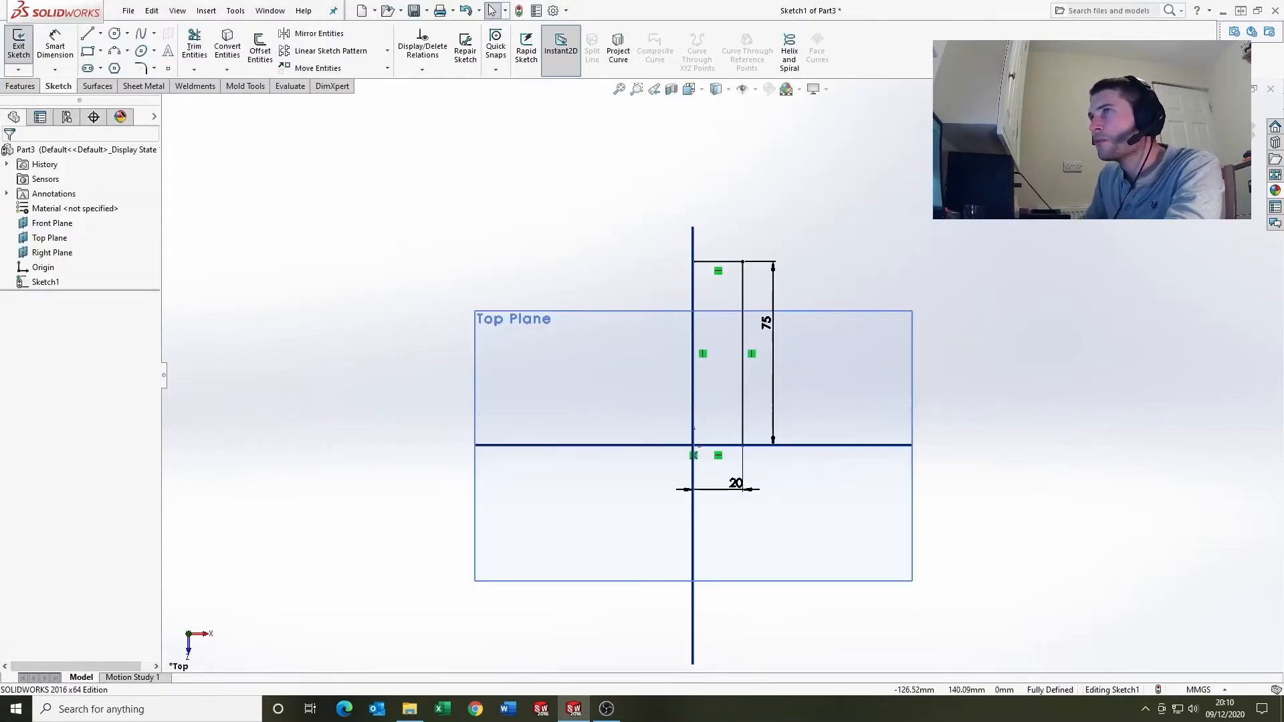
click(20, 85)
click(24, 47)
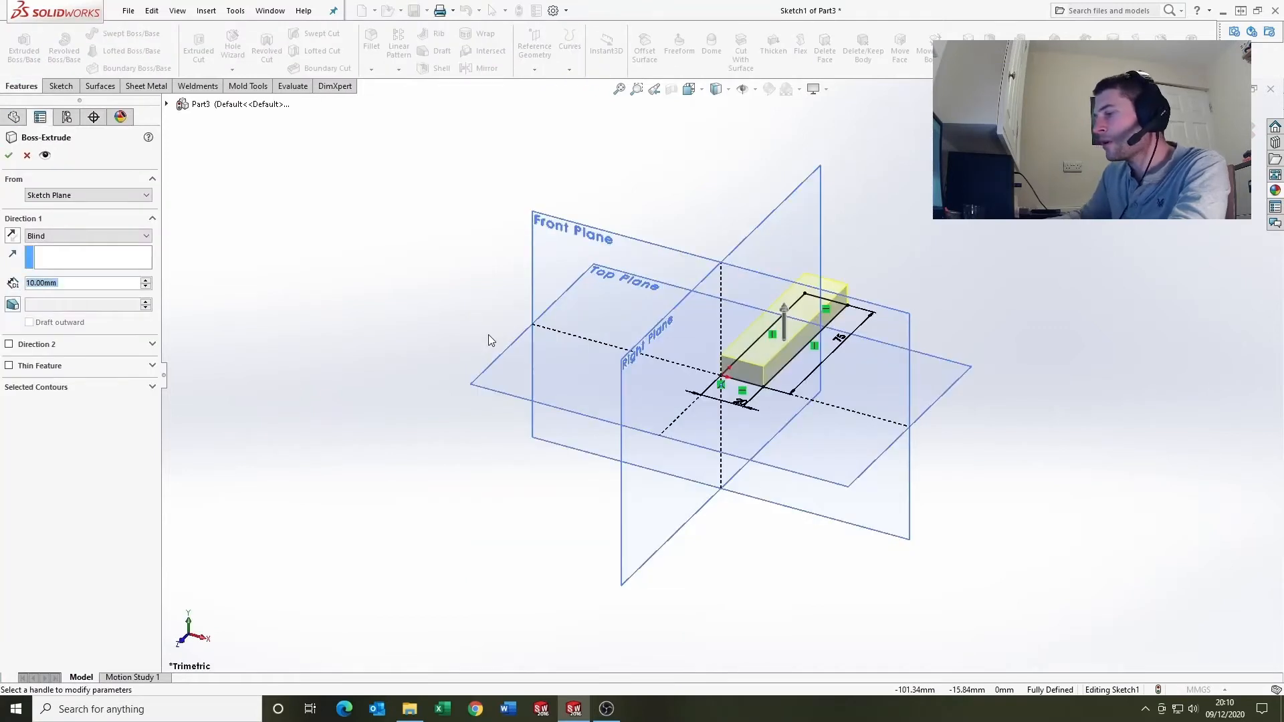
text(15)
key(Return)
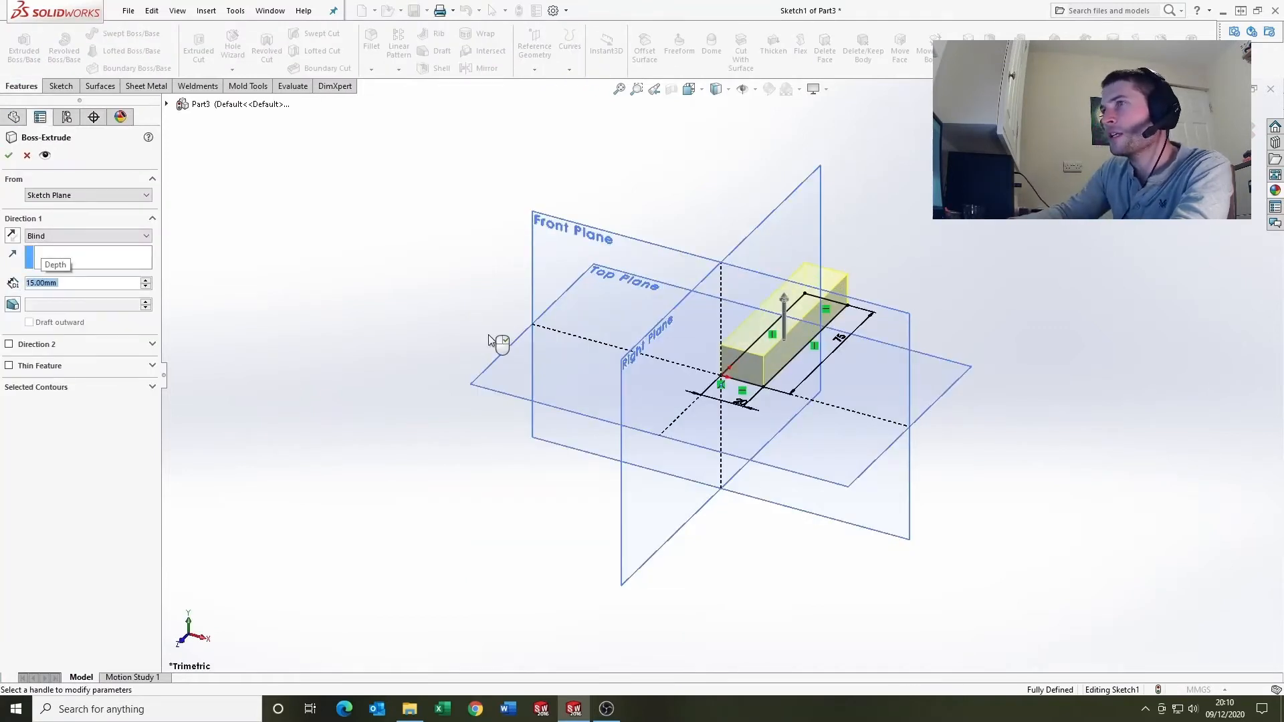
right_click(959, 333)
- Sketch a diagonal line across the block's end face from the top corner above the origin to the opposite bottom corner
middle_drag(813, 319, 771, 311)
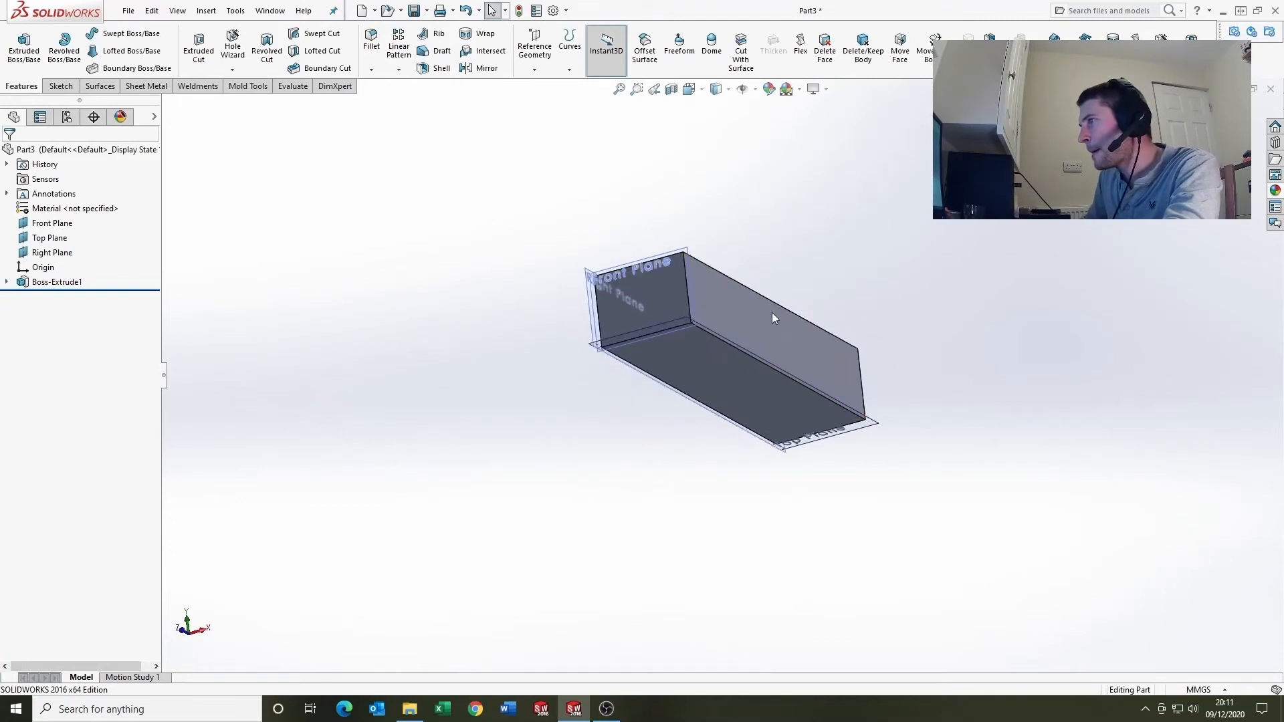
scroll(772, 311, down, 4)
click(635, 311)
click(689, 256)
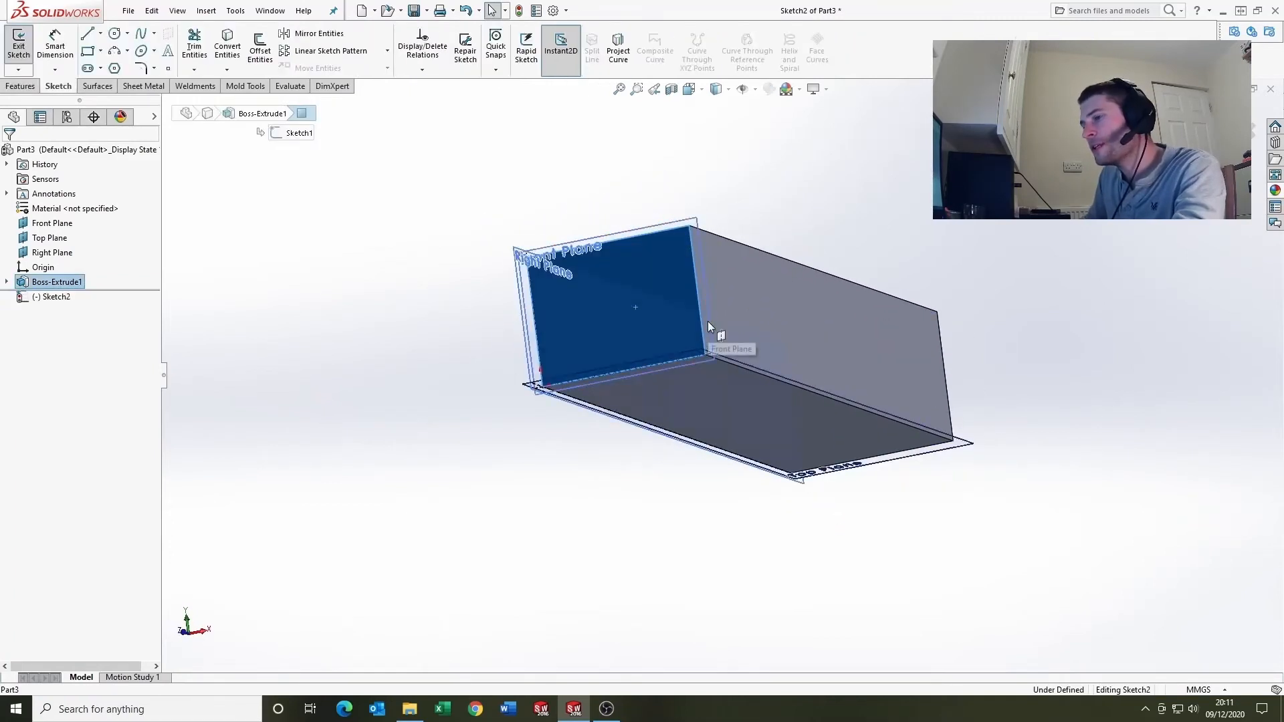
click(87, 33)
click(516, 223)
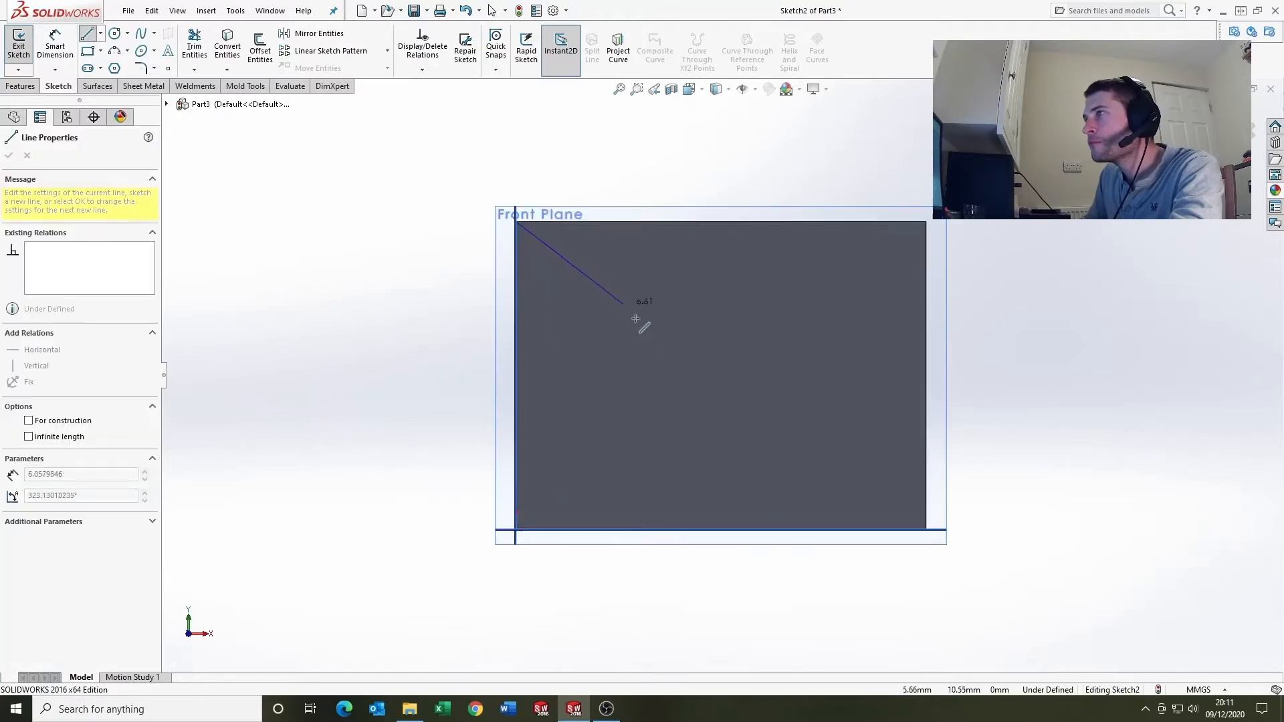
click(931, 530)
key(Escape)
scroll(837, 479, down, 3)
middle_drag(837, 479, 700, 360)
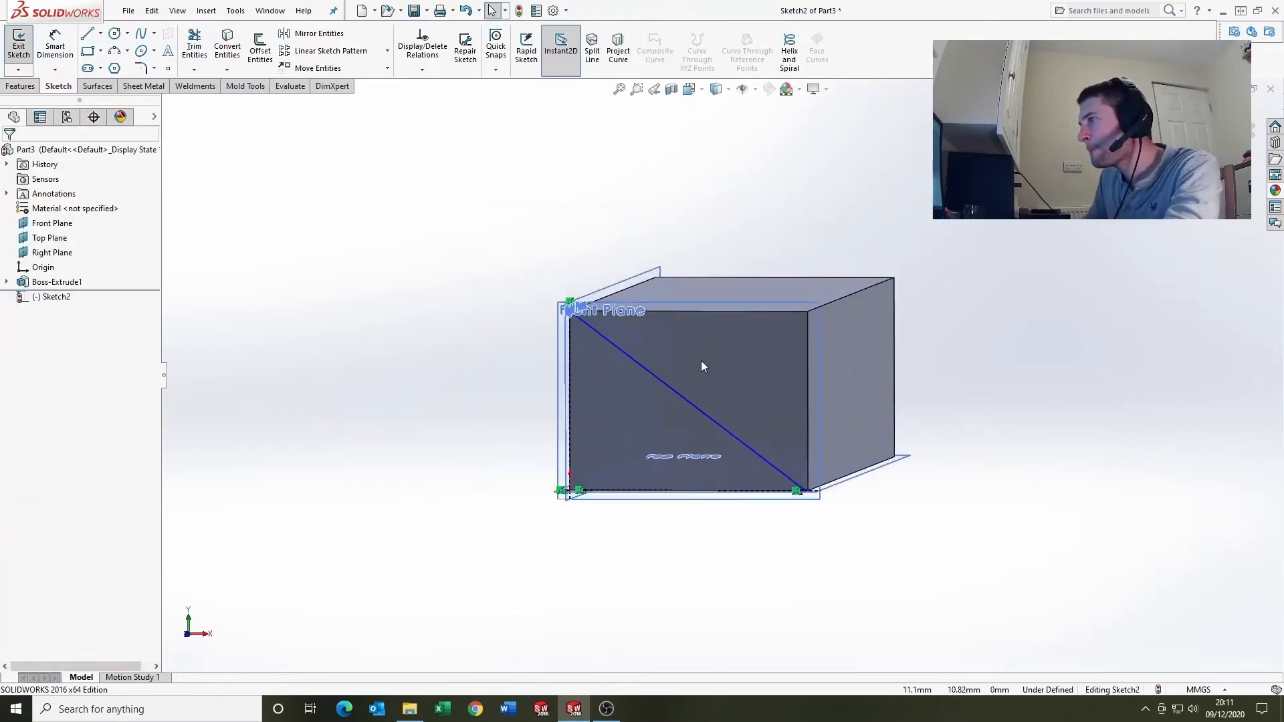
- Make the diagonal's lower endpoint coincident with the block's vertical edge at the bottom corner
scroll(459, 289, up, 5)
scroll(534, 295, down, 3)
scroll(911, 530, up, 5)
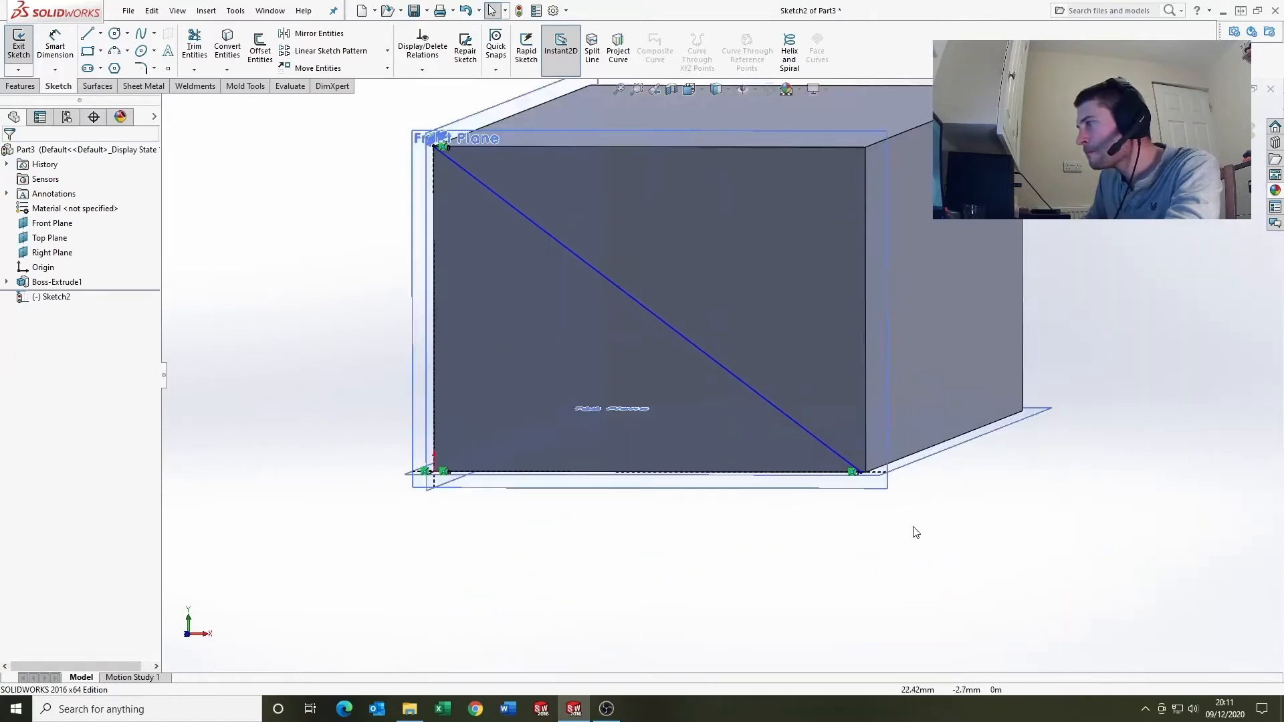
click(810, 441)
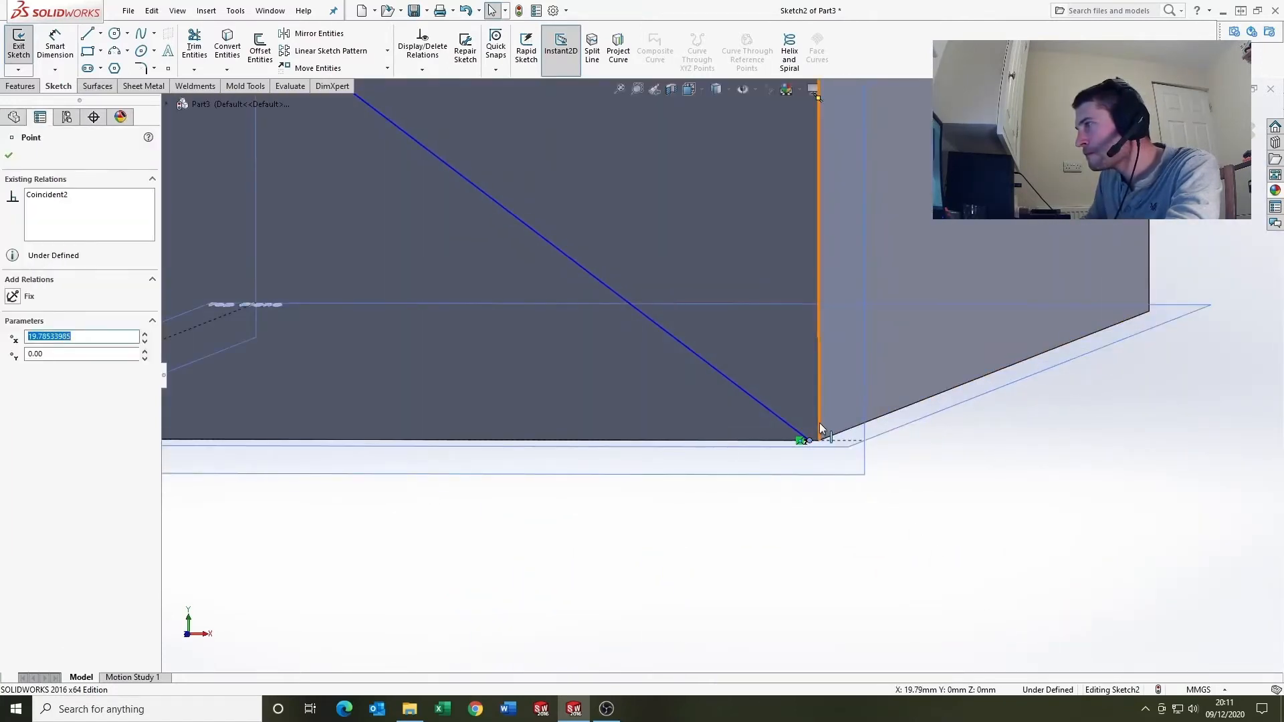
ctrl+click(467, 439)
click(13, 403)
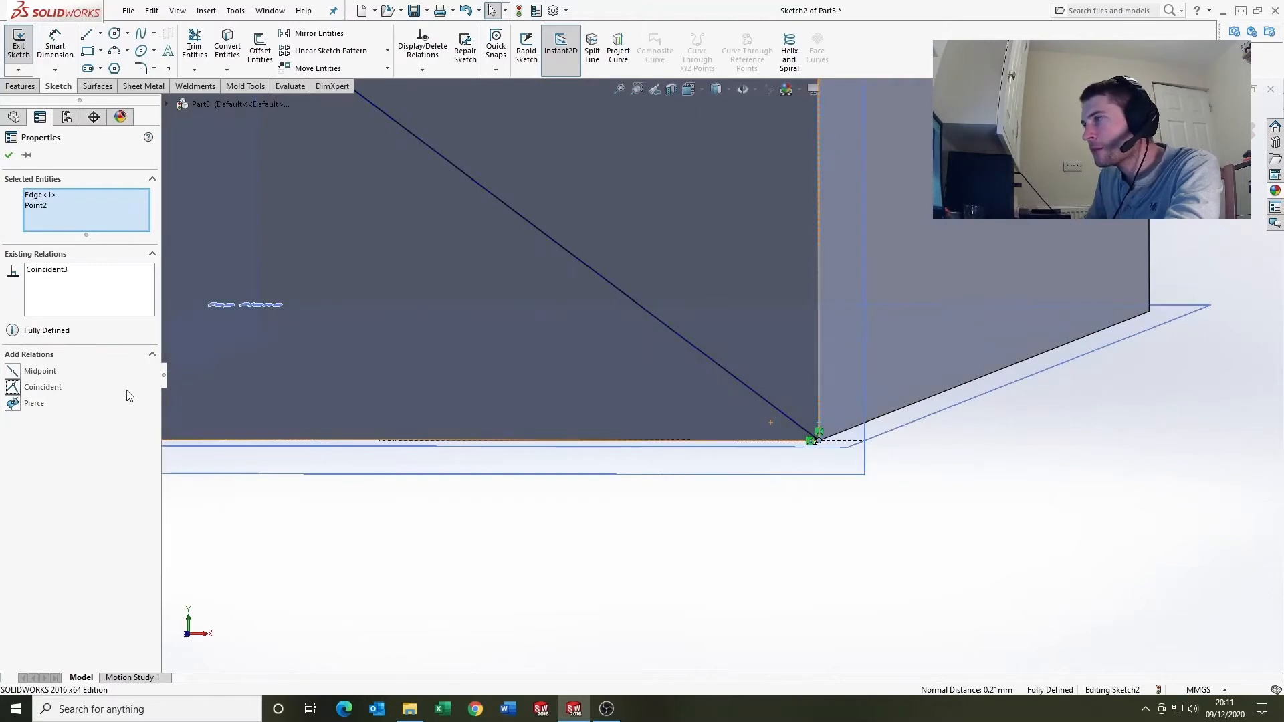
key(Escape)
- Close the profile around the diagonal with lines about 7 mm up, 25 mm across, down past the block and back to the bottom corner
scroll(643, 319, down, 4)
scroll(644, 320, up, 2)
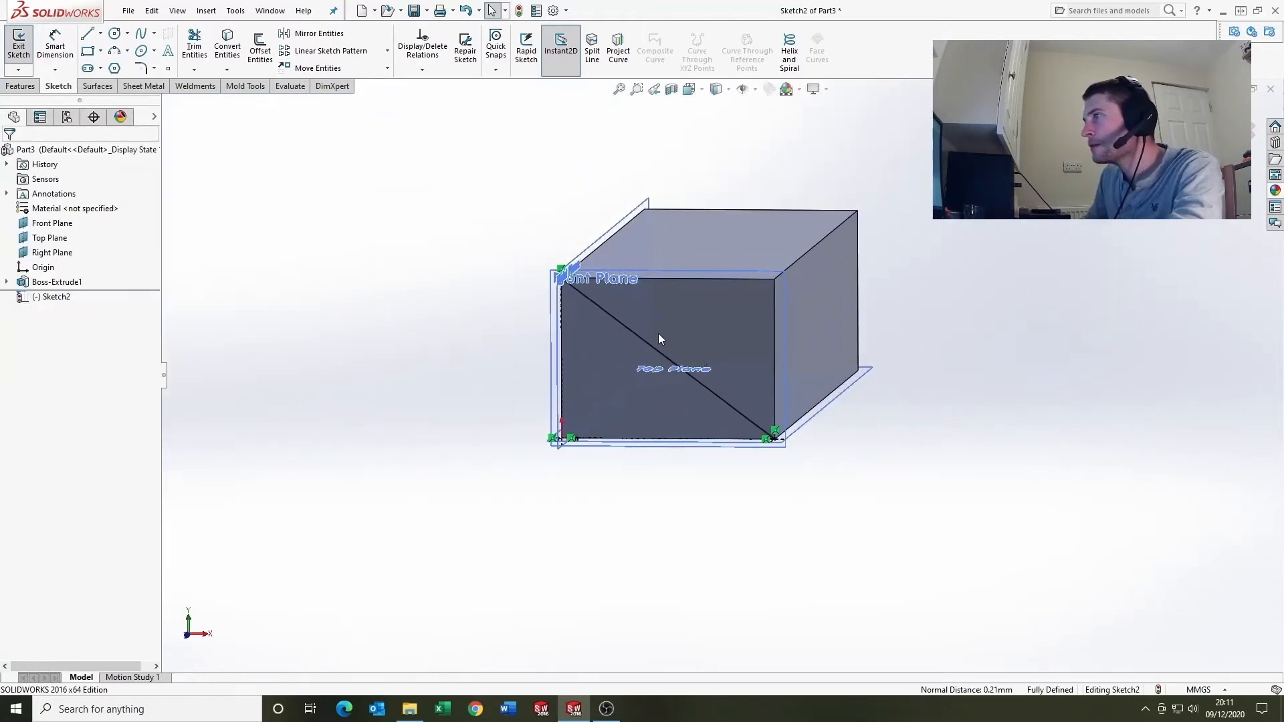
key(ctrl+8)
key(l)
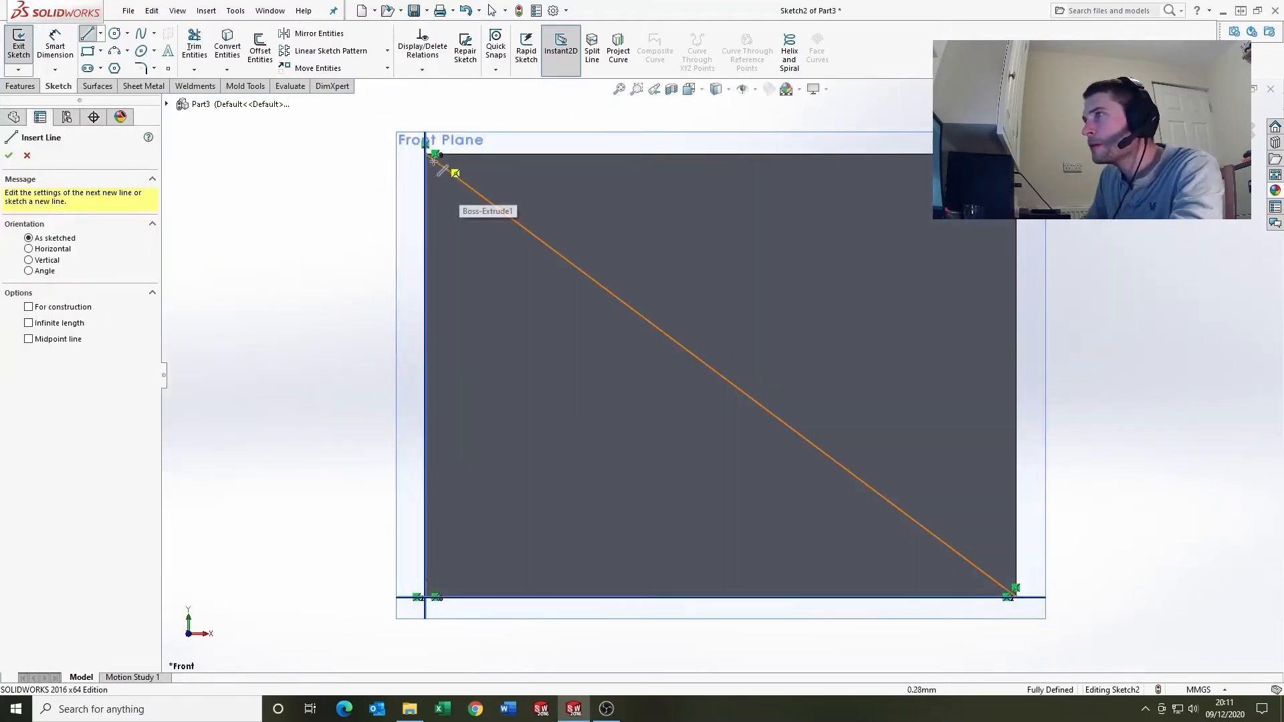
click(426, 155)
scroll(493, 195, down, 3)
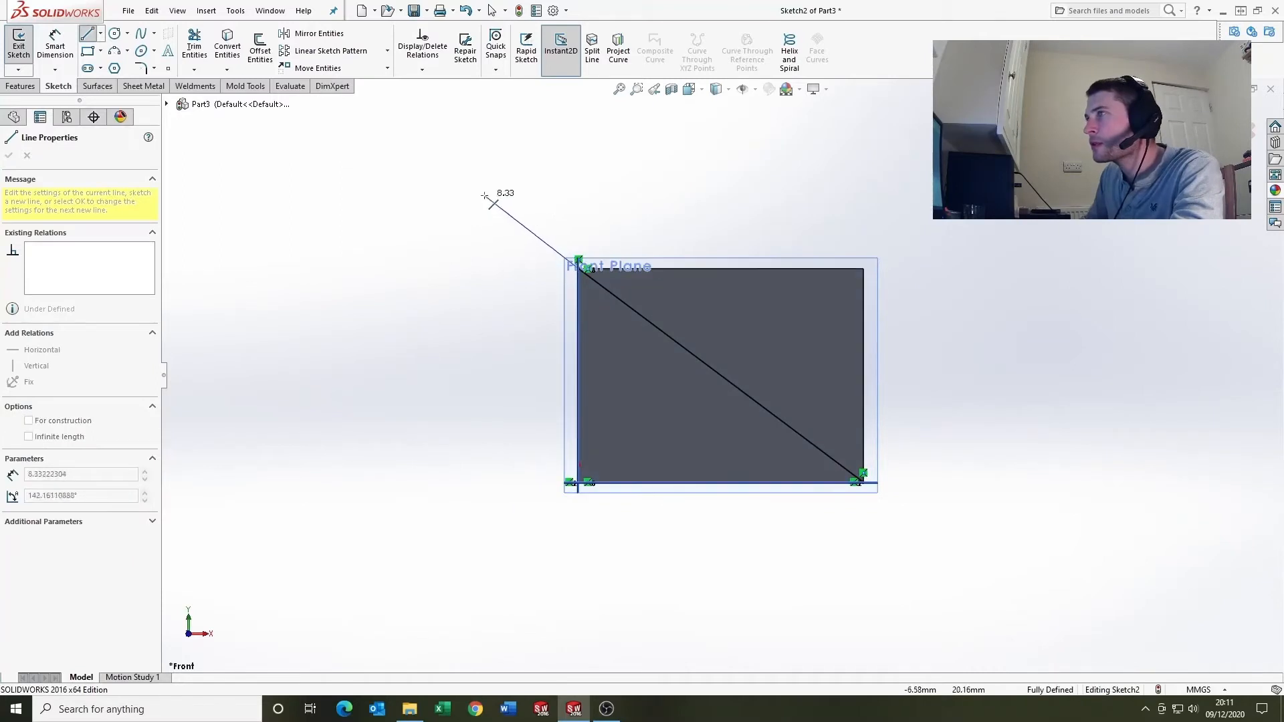
click(578, 165)
click(931, 164)
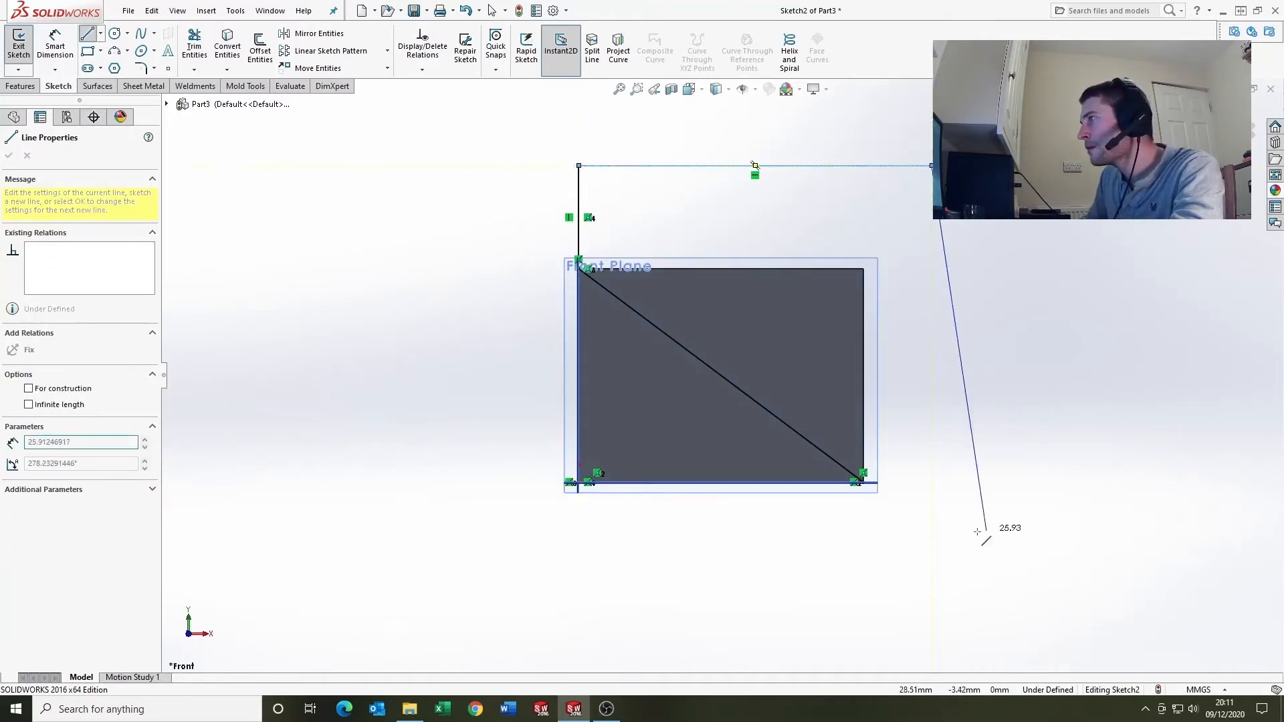
click(932, 518)
scroll(894, 500, down, 3)
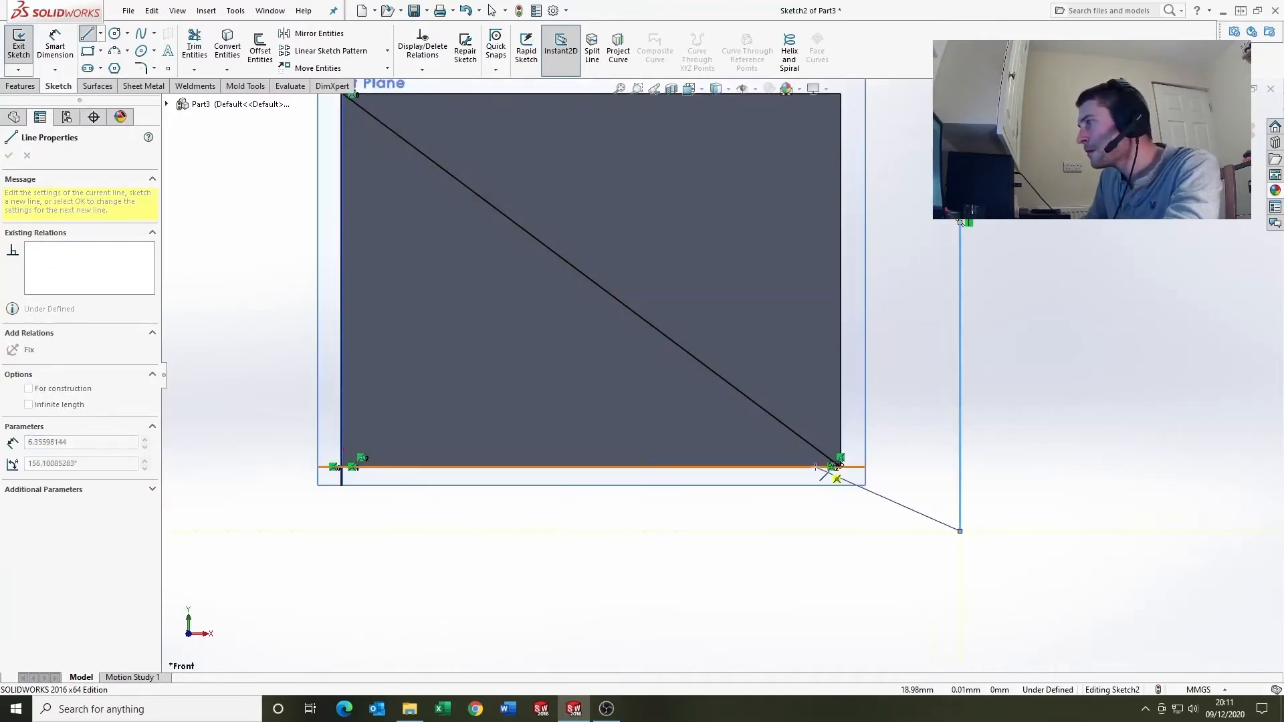
click(842, 468)
key(Escape)
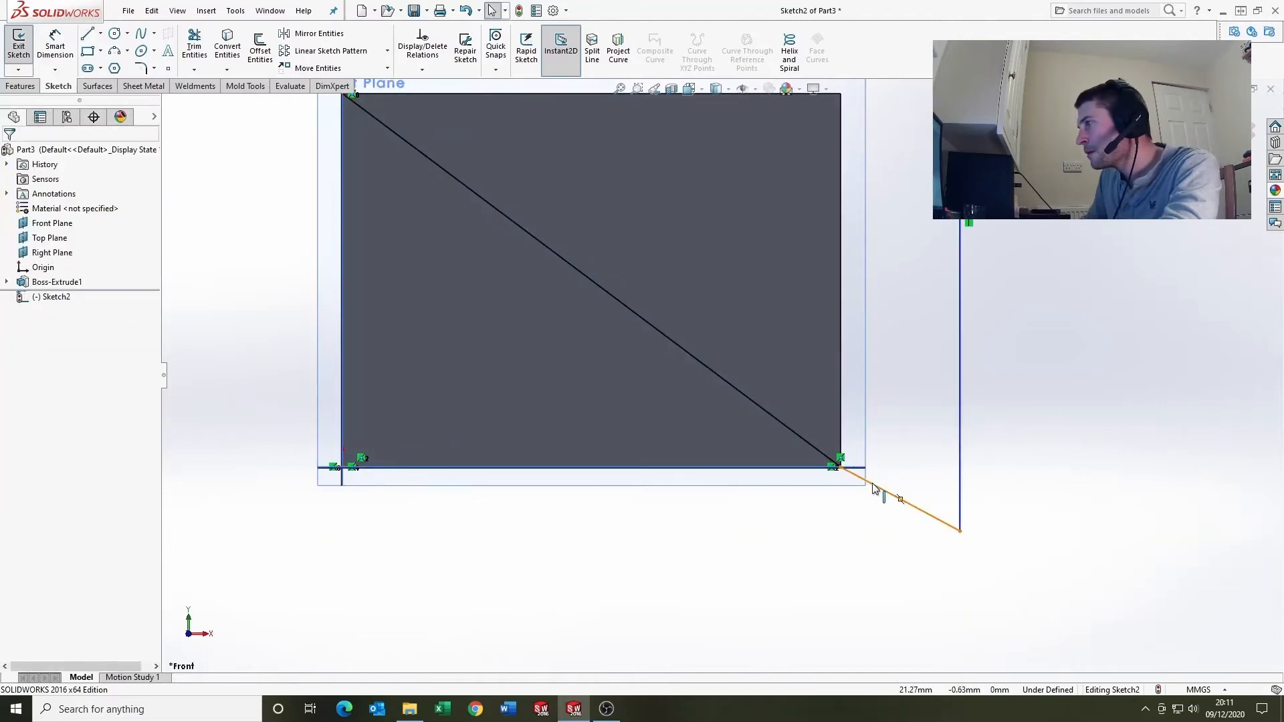
- Make the profile's short closing line at the block's bottom corner horizontal
click(874, 493)
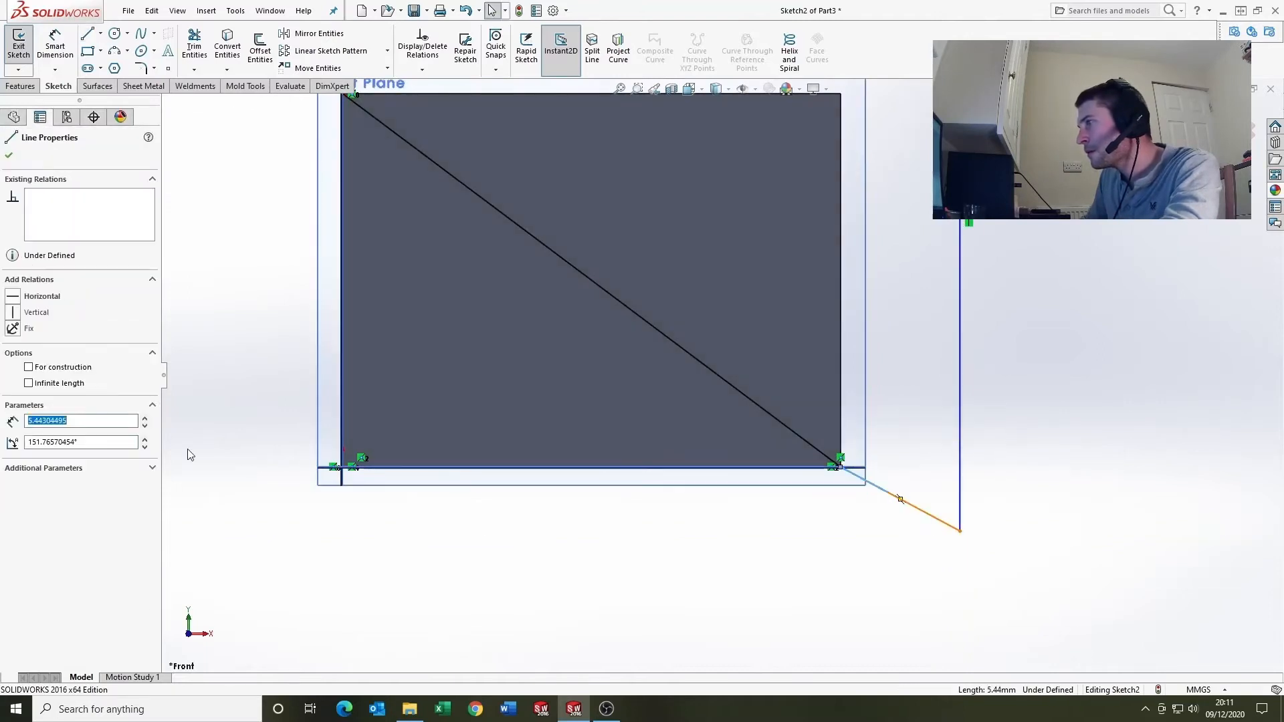
click(15, 299)
key(Escape)
scroll(647, 355, up, 3)
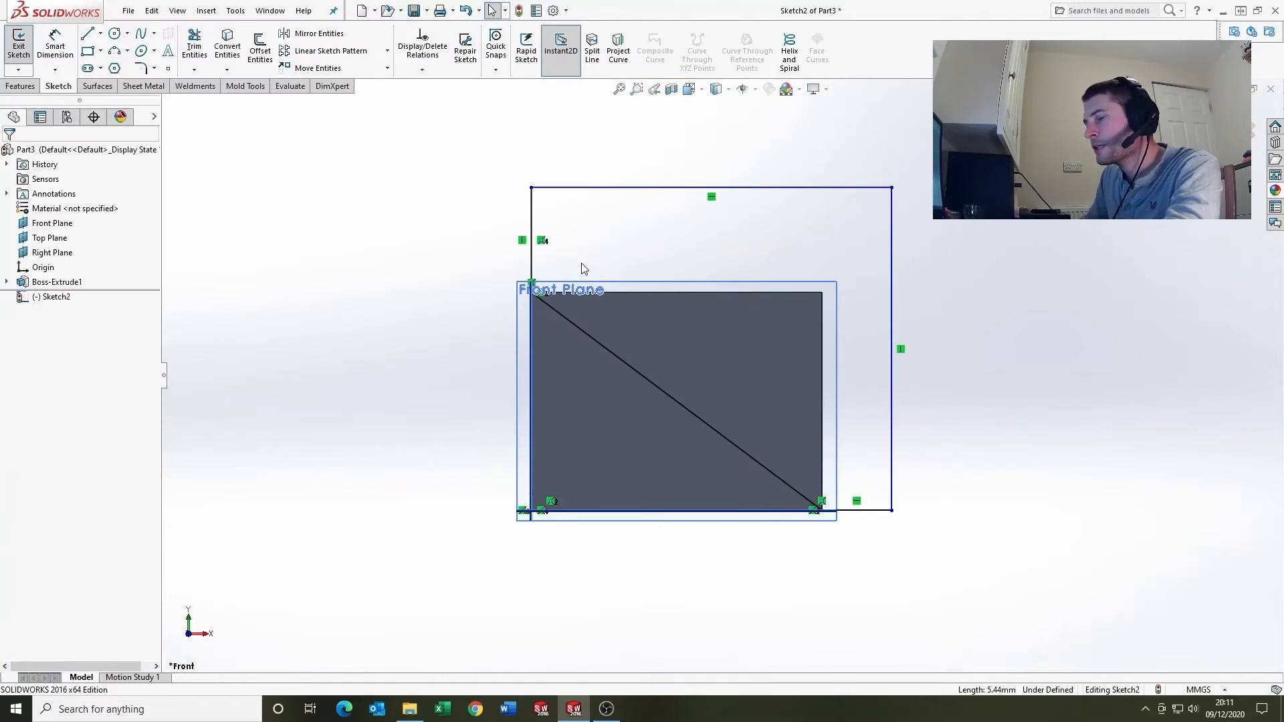
- Dimension the short vertical and short horizontal lines outside the block to 7 mm each and finish the sketch
key(d)
click(537, 209)
click(460, 214)
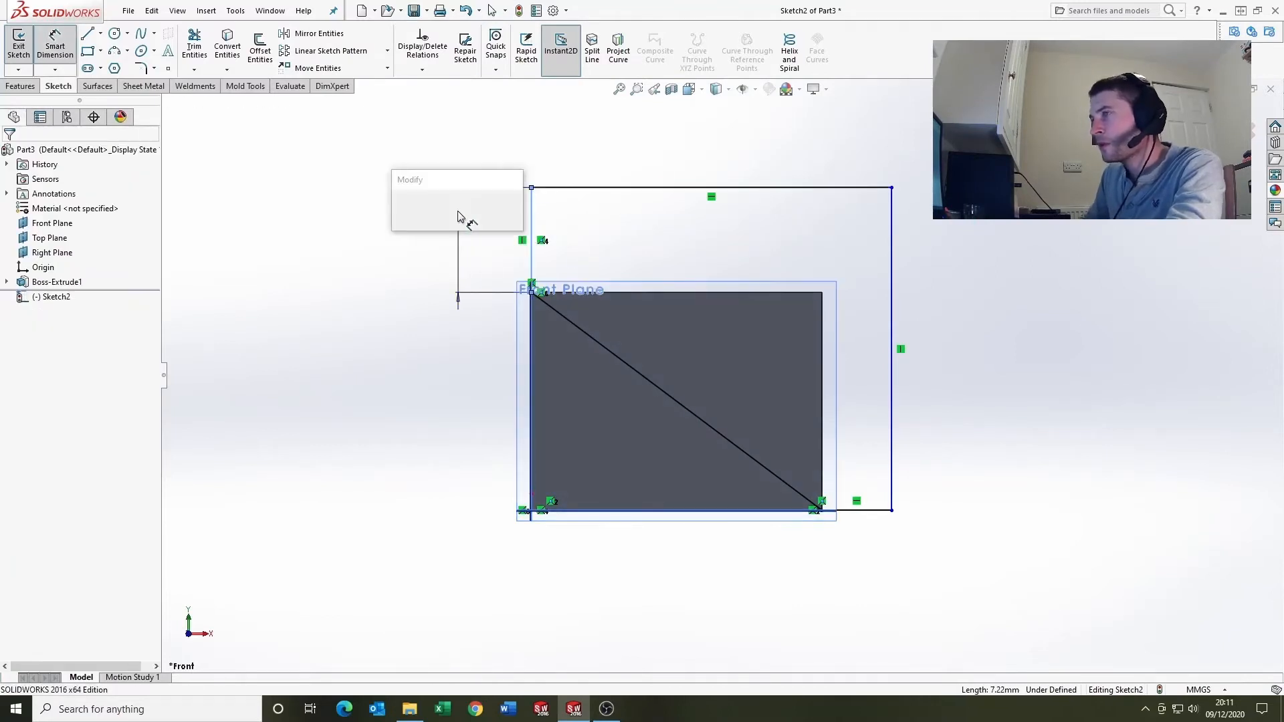
text(7)
key(Return)
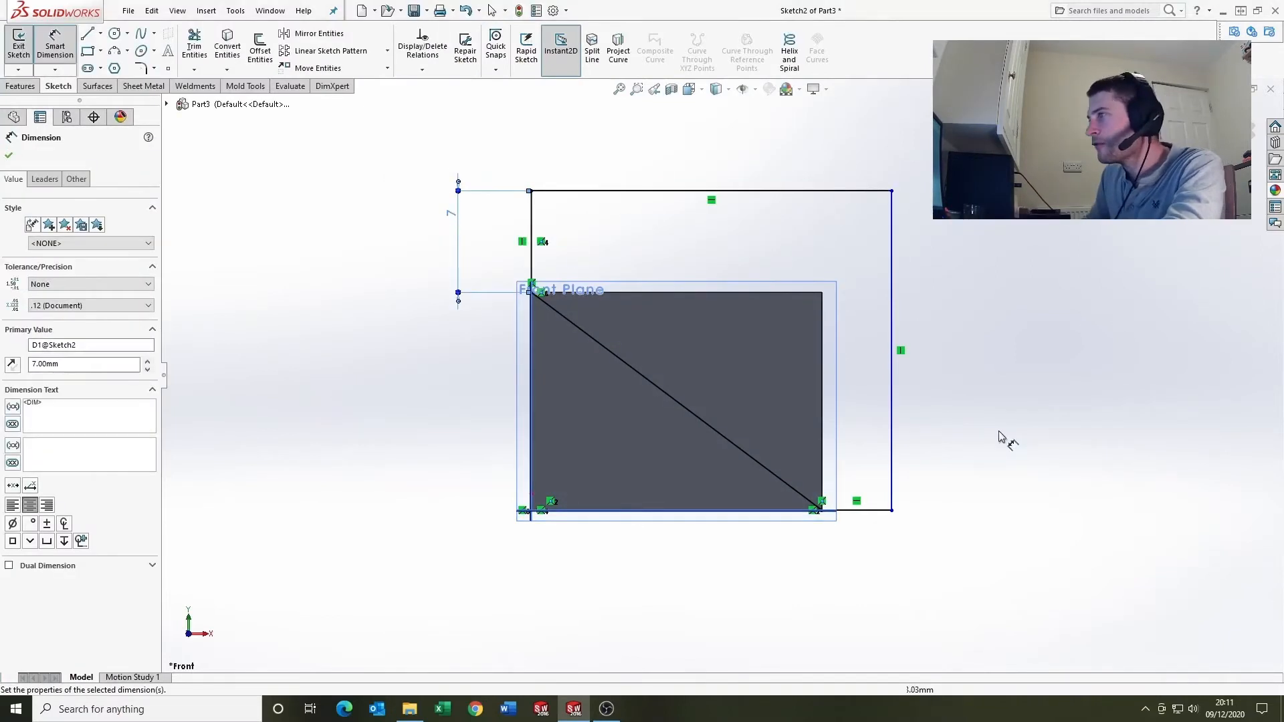
click(881, 513)
click(878, 568)
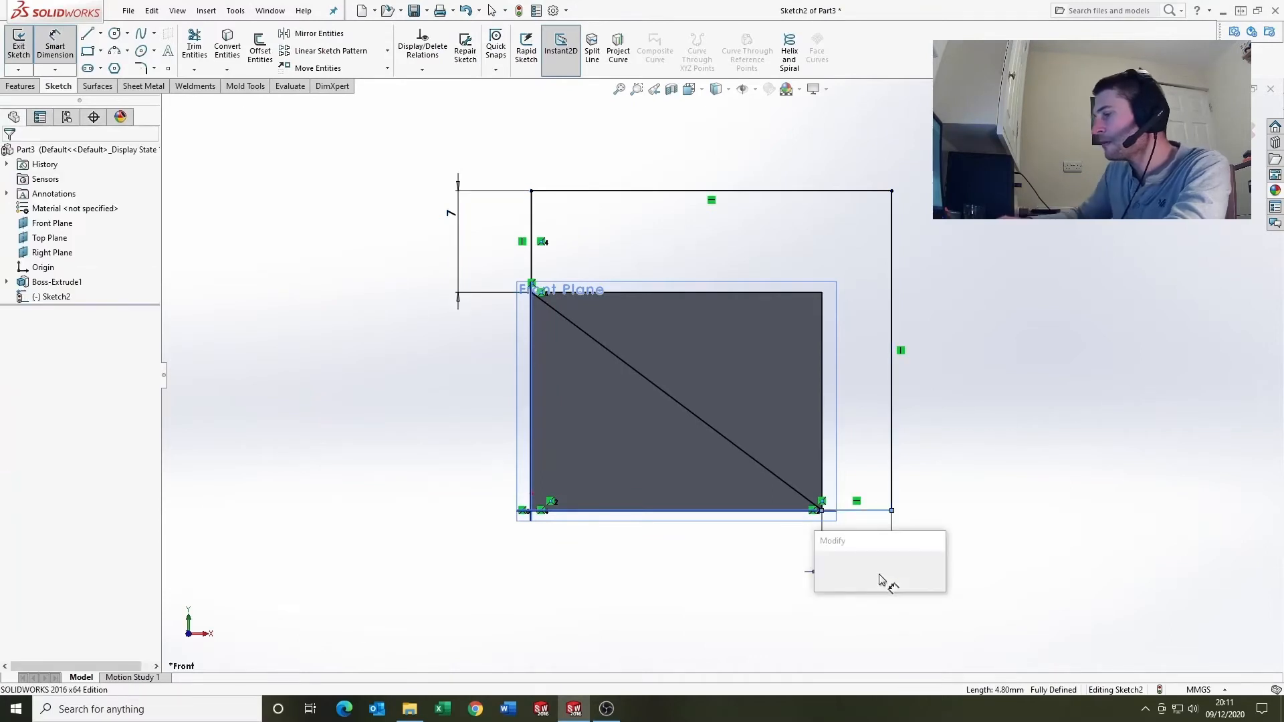
text(7)
key(Return)
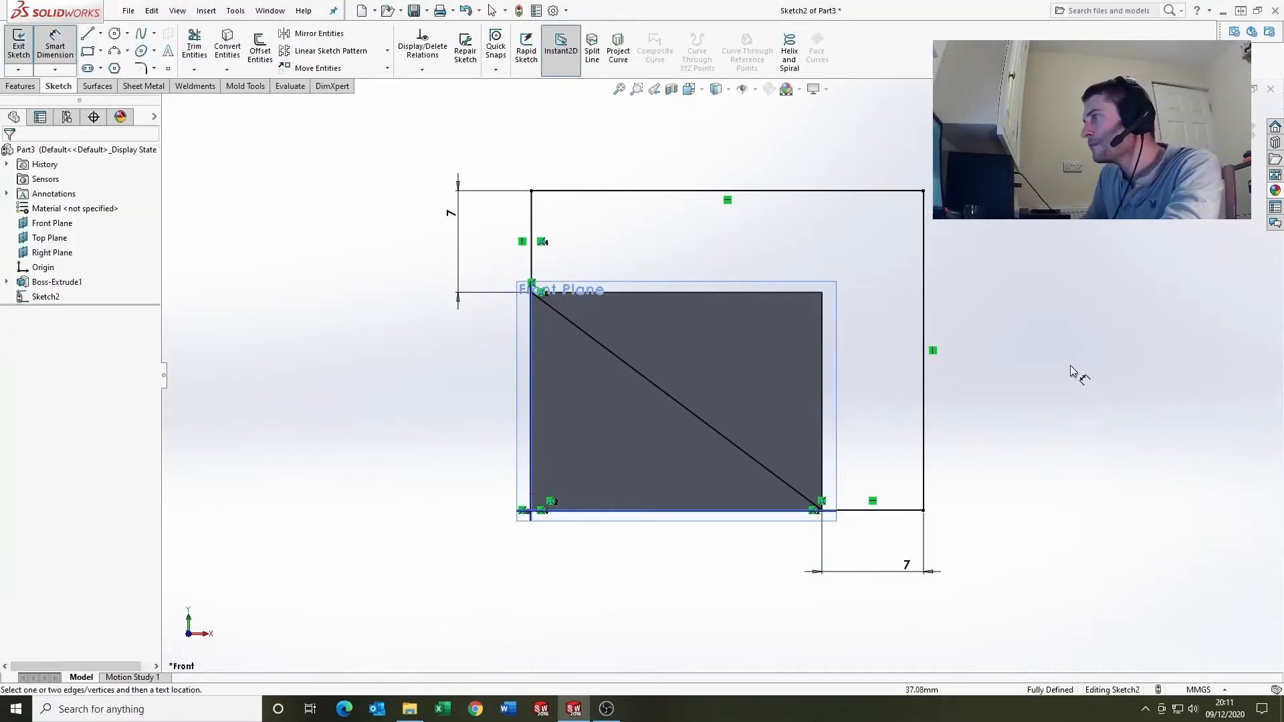
click(1239, 114)
- Sketch a corner-to-corner diagonal on the block's underside, starting at the profile's bottom corner, and finish the sketch
scroll(616, 407, up, 2)
mouse_move(616, 407)
middle_down()
mouse_move(720, 403)
mouse_move(732, 387)
mouse_move(716, 404)
middle_up()
scroll(722, 403, down, 3)
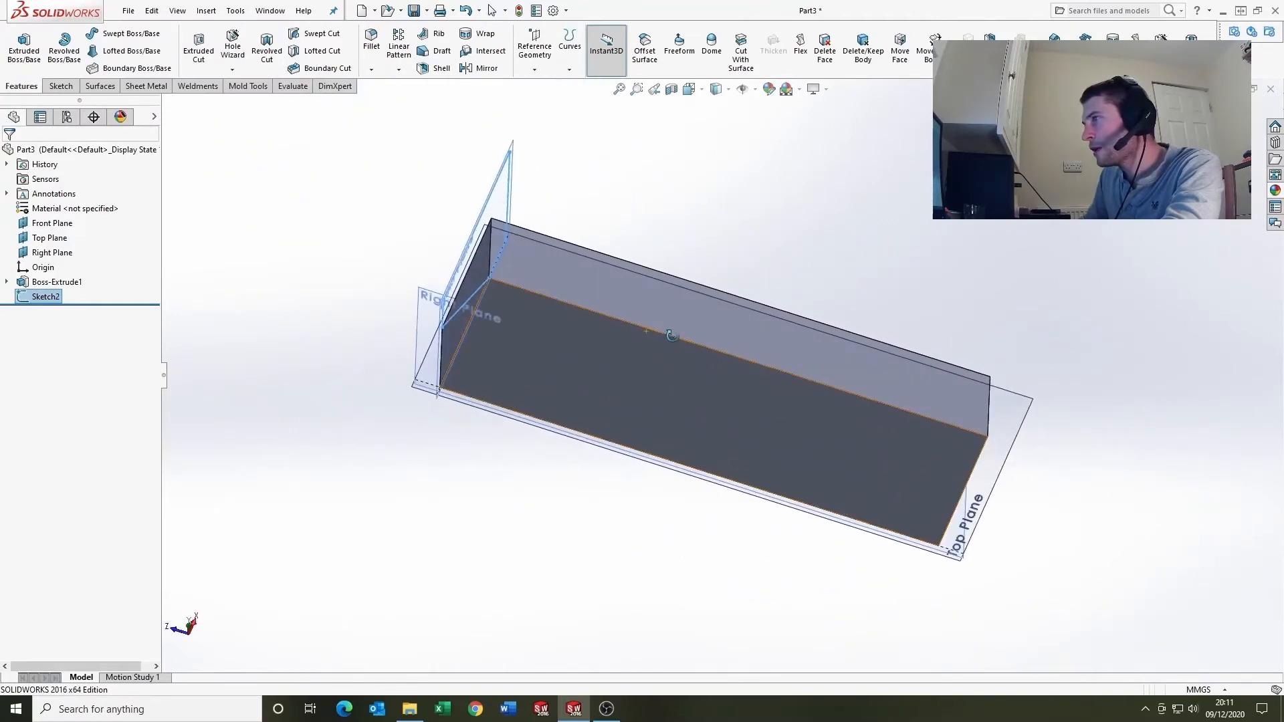
click(711, 409)
key(l)
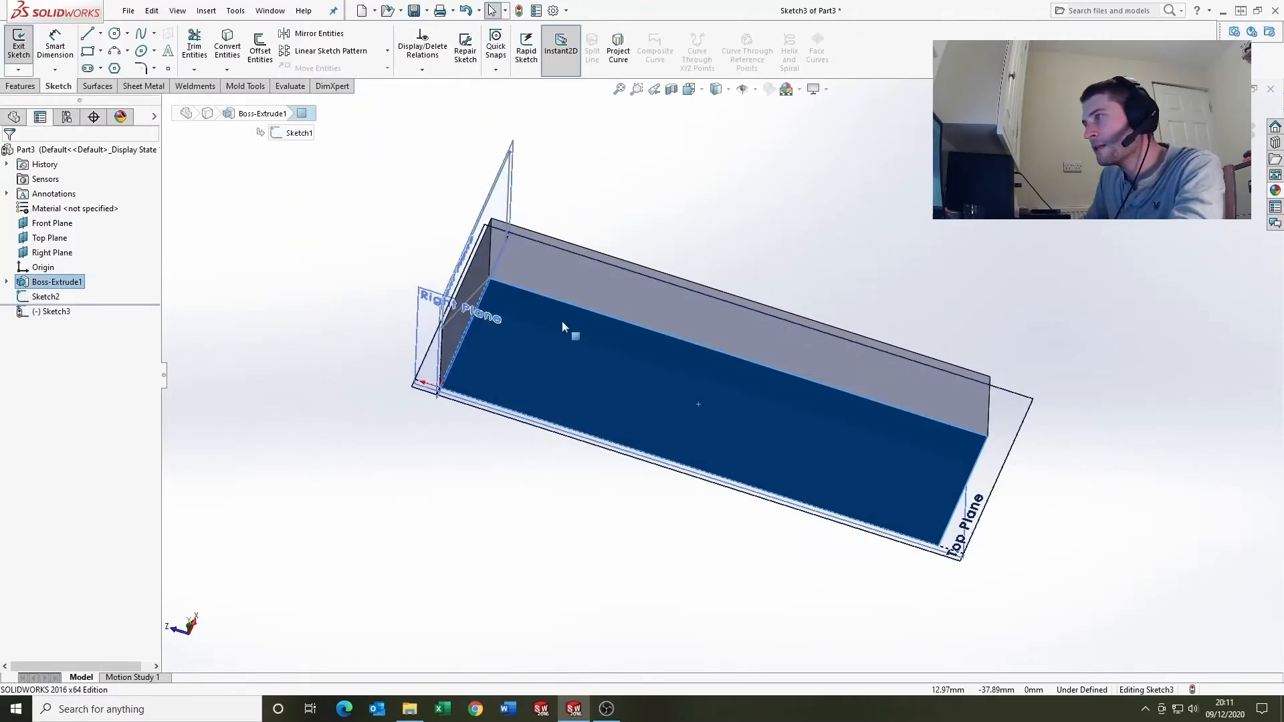
click(489, 278)
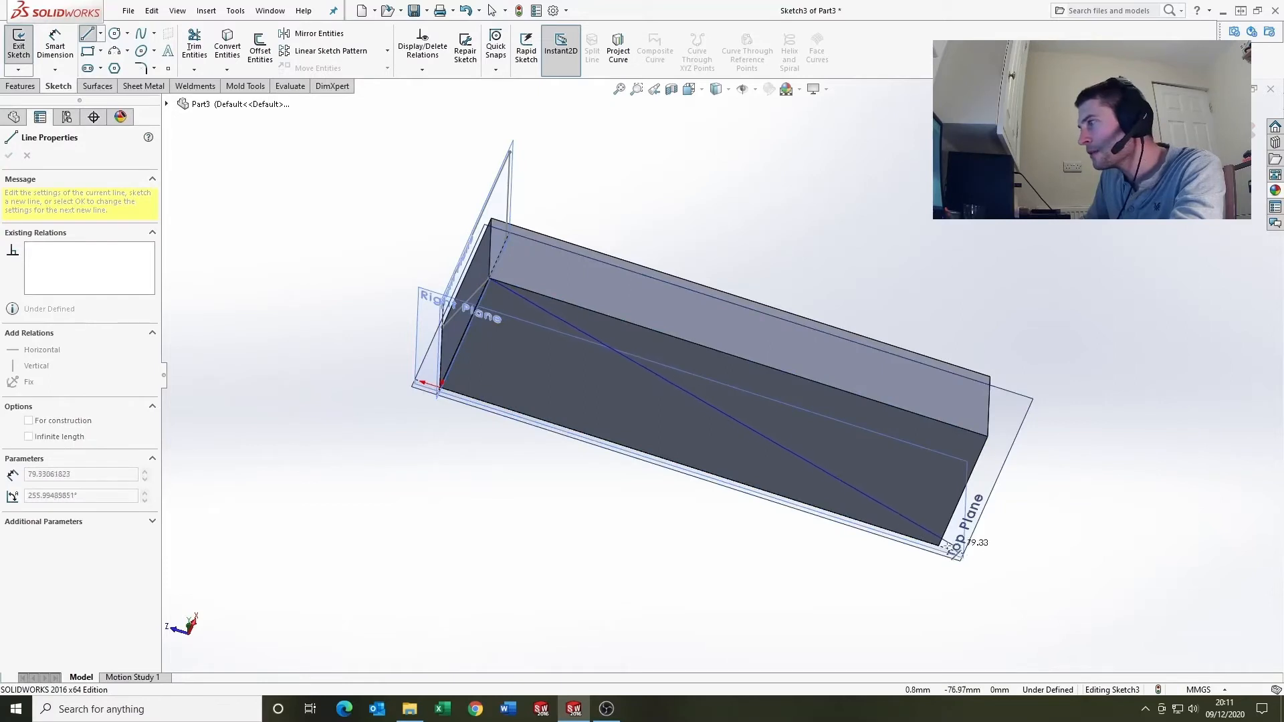
click(939, 546)
key(Escape)
scroll(664, 343, up, 4)
middle_drag(665, 354, 827, 340)
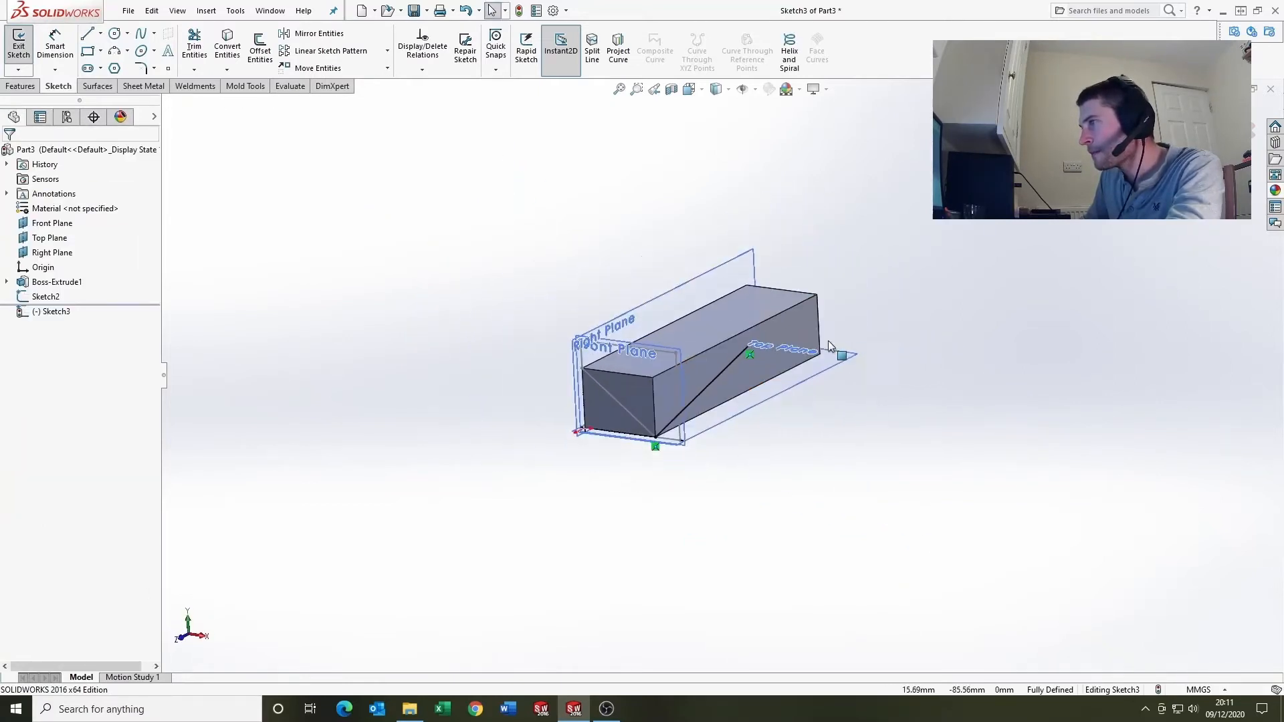
click(1238, 110)
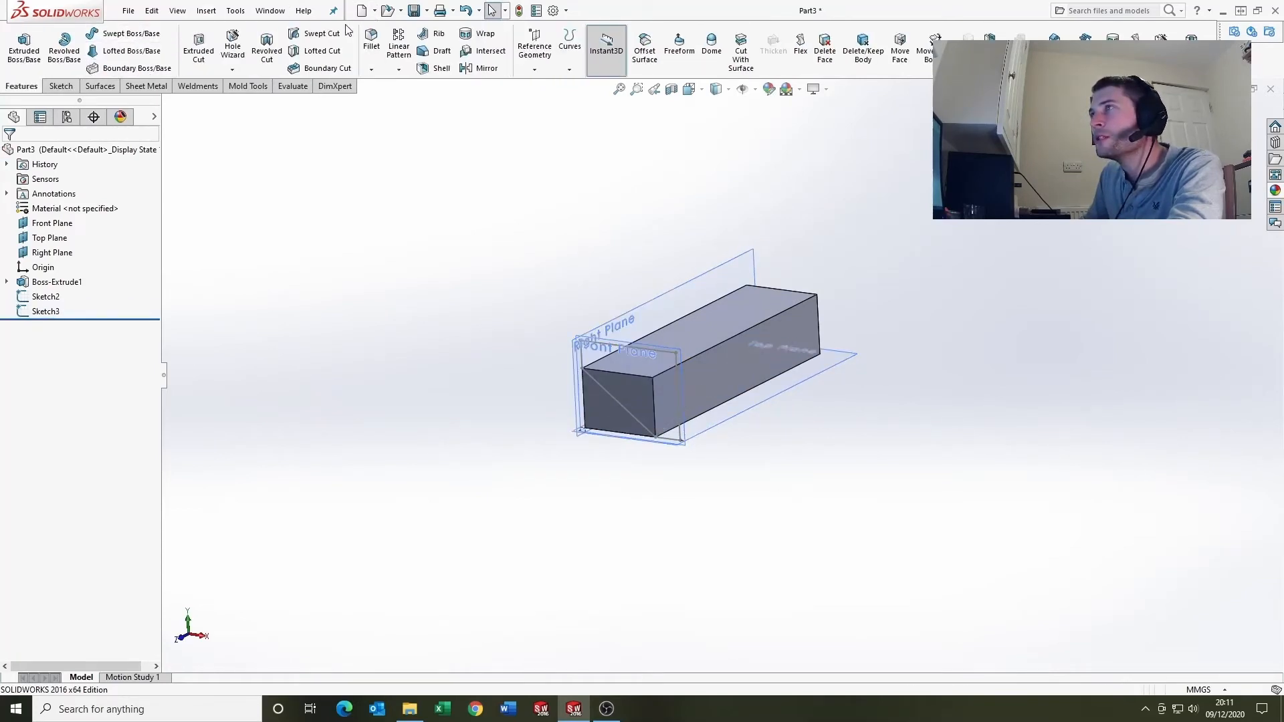
- Cut-sweep the closed end-face profile along the underside diagonal, keeping all resulting bodies
scroll(636, 374, down, 3)
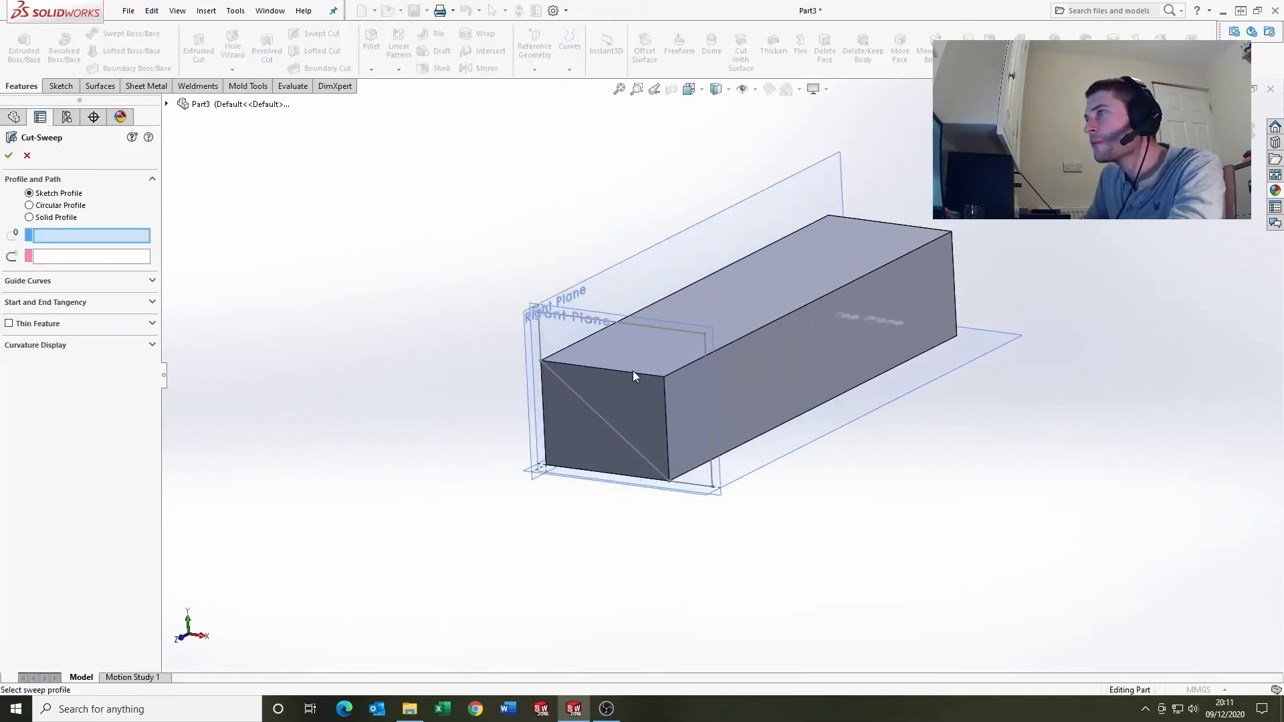
click(636, 325)
middle_drag(706, 408, 676, 241)
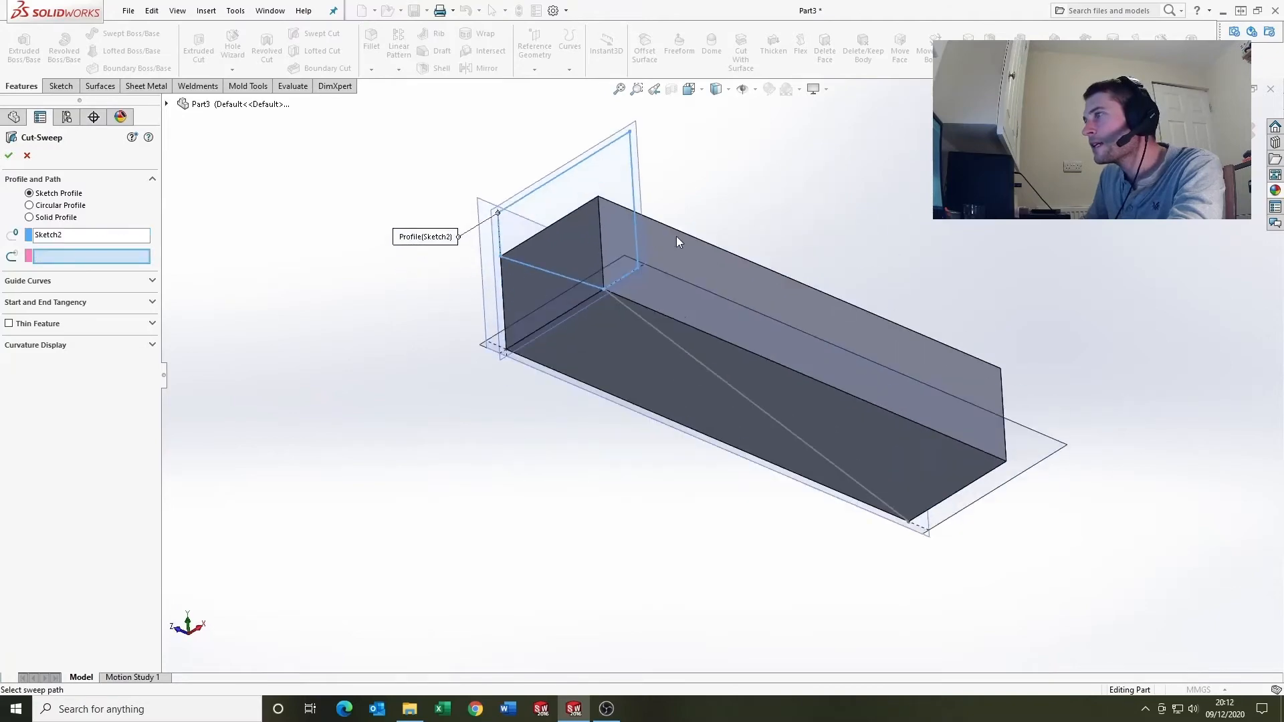
click(675, 345)
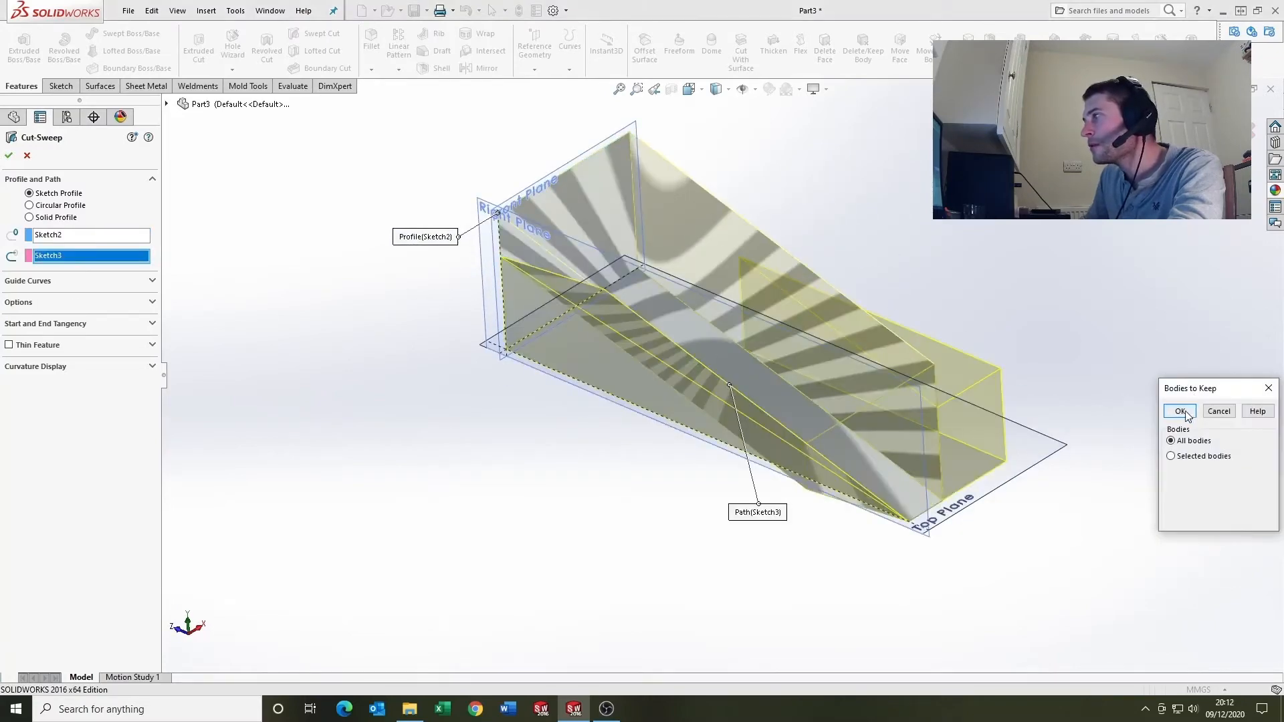
click(1186, 411)
scroll(824, 271, up, 3)
middle_drag(824, 271, 826, 417)
click(970, 415)
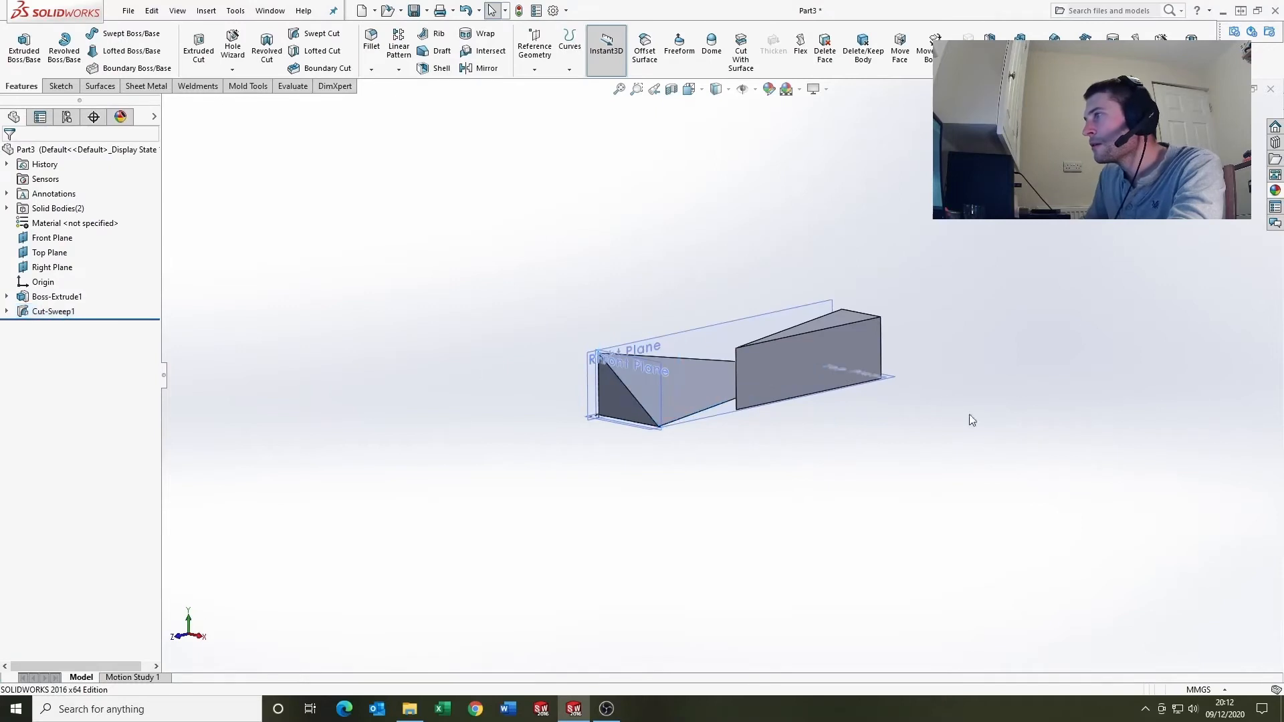
- Delete the leftover far body so that only the tapered wedge is kept
click(862, 50)
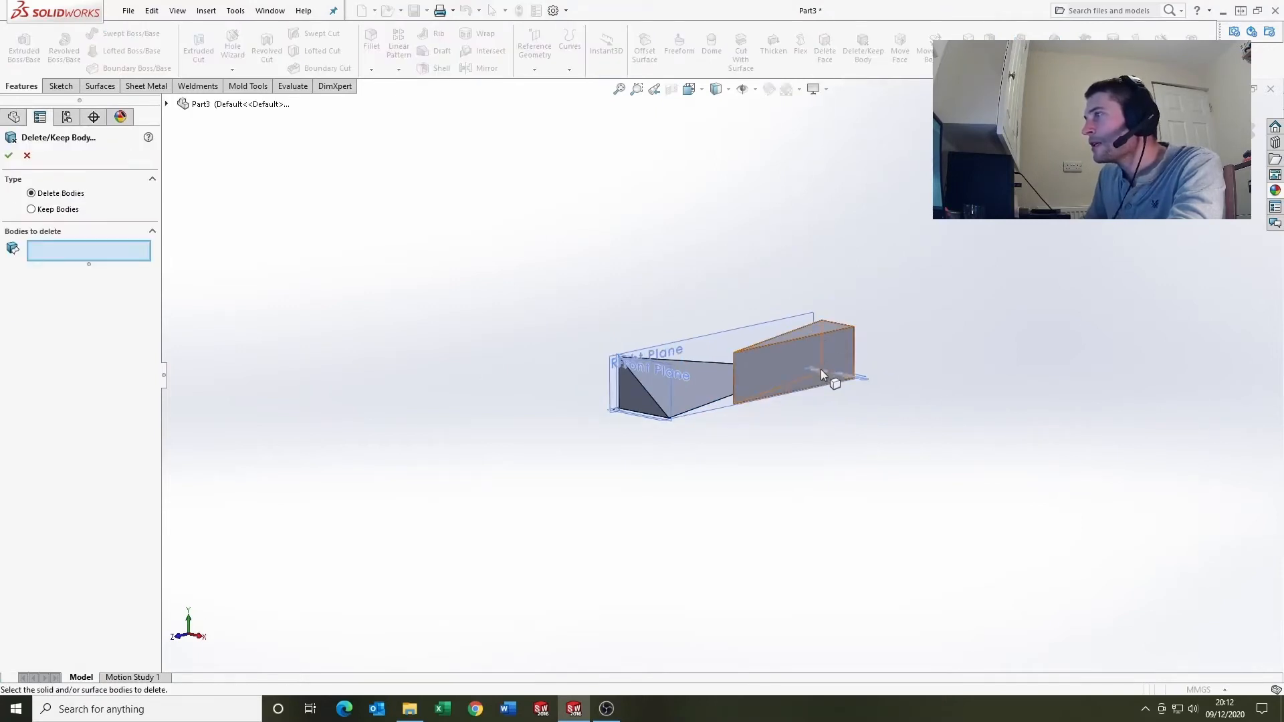
click(822, 373)
key(Return)
scroll(780, 359, down, 3)
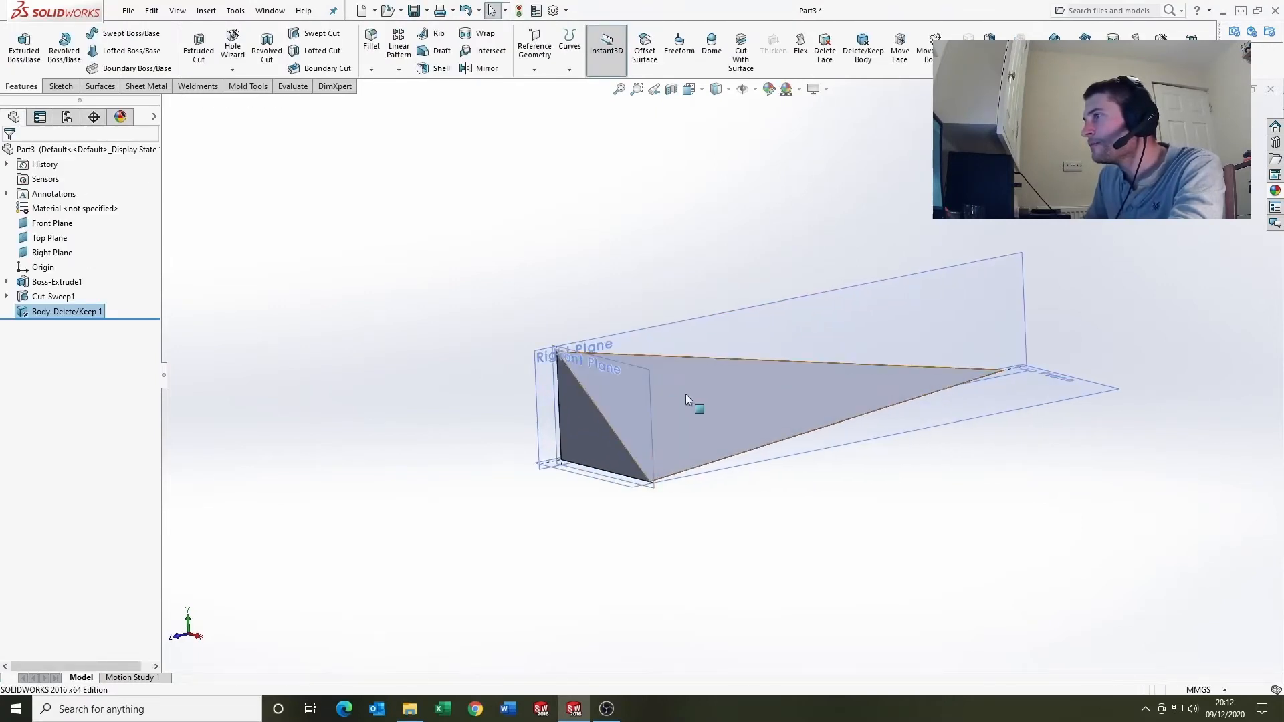
- Mirror the wedge as a body about its upright triangular side face on the Right Plane, with merged solids
scroll(689, 400, down, 4)
middle_drag(657, 401, 725, 441)
scroll(683, 399, up, 4)
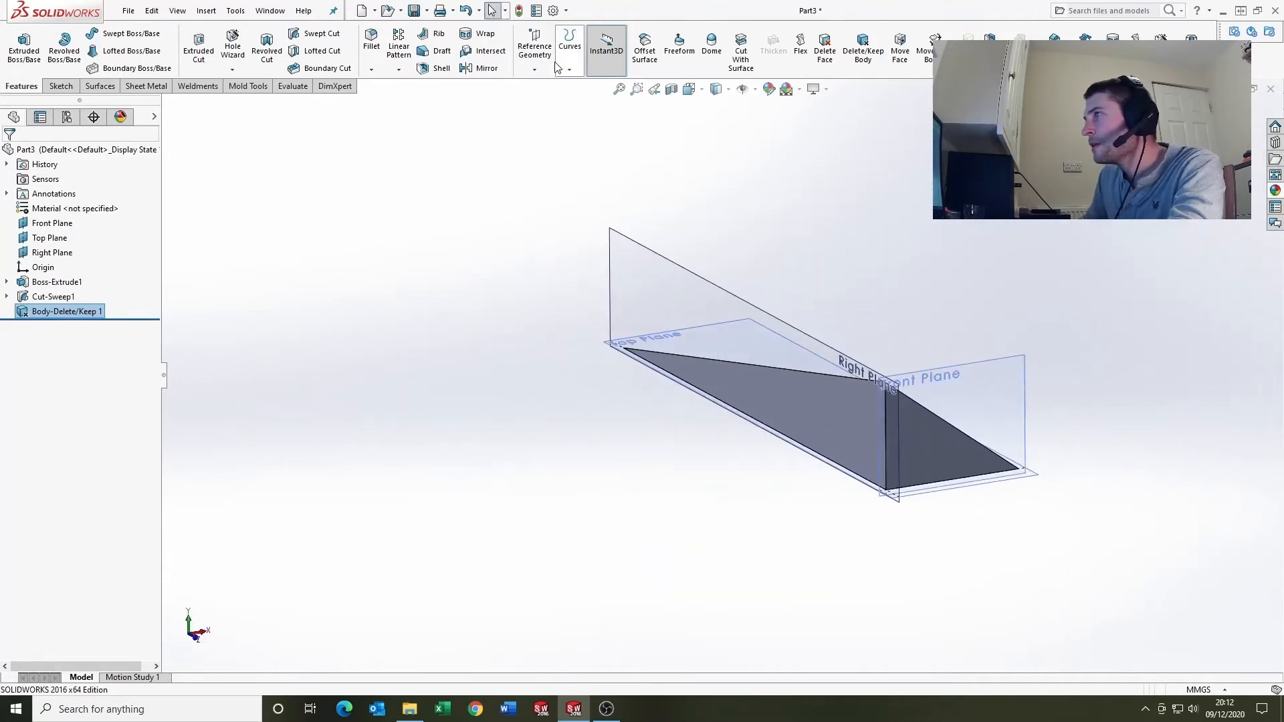
click(486, 68)
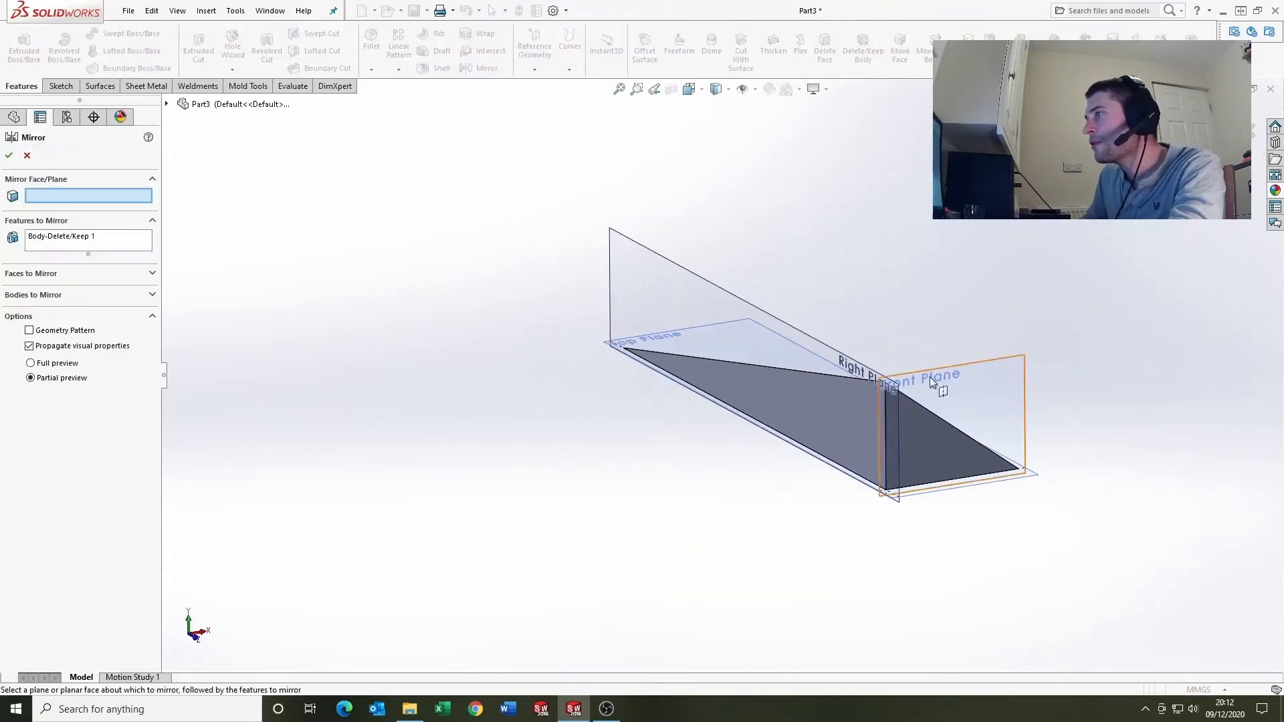
click(854, 408)
right_click(92, 250)
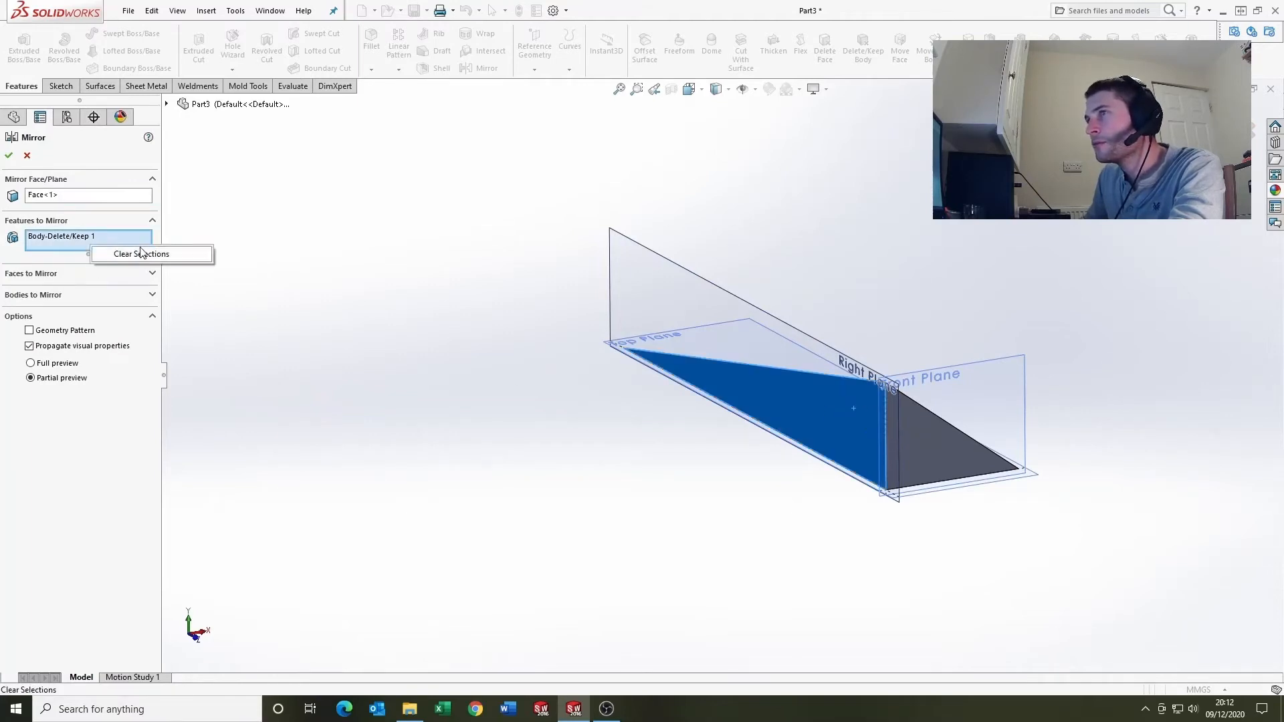
click(137, 254)
click(106, 294)
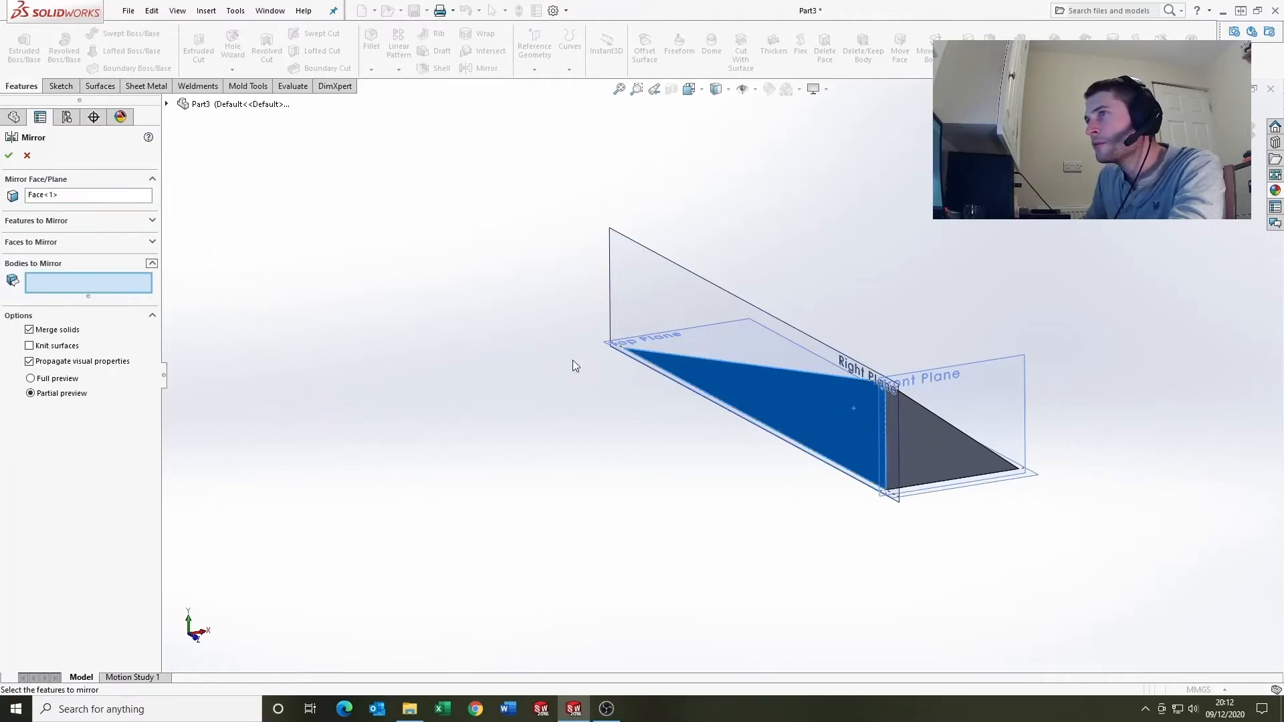
click(917, 441)
key(Return)
middle_drag(824, 425, 793, 254)
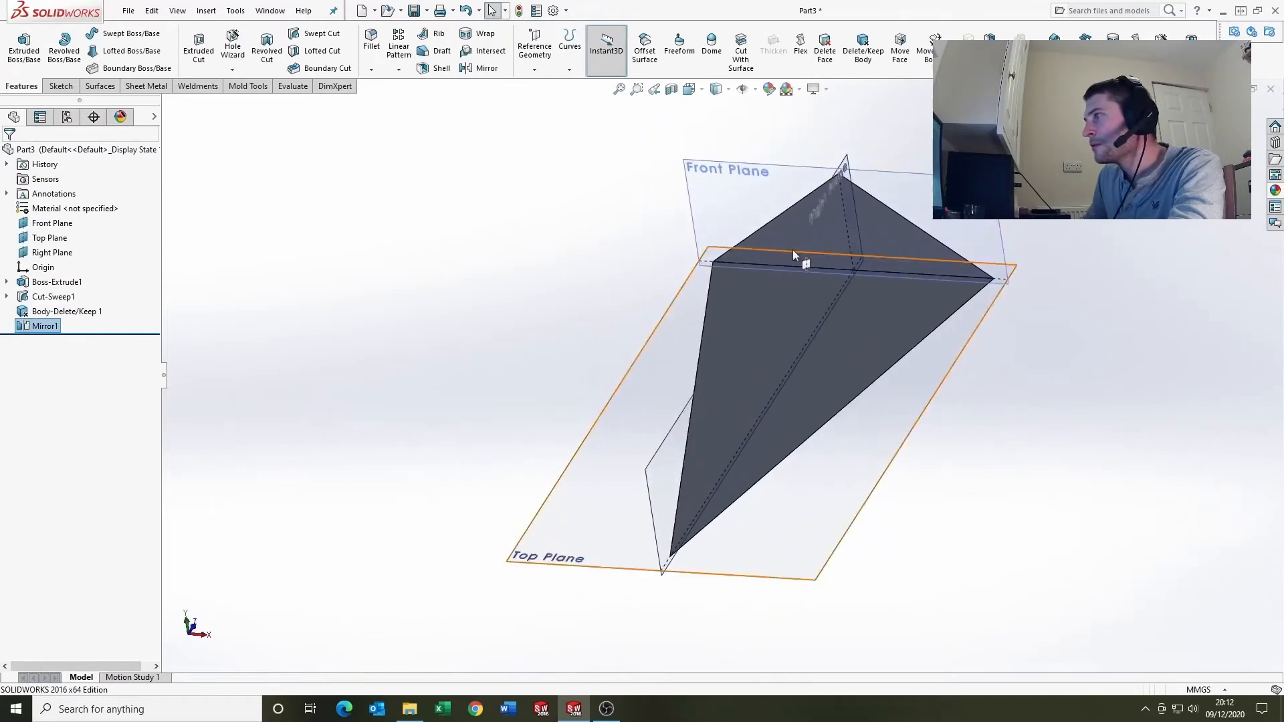
- Mirror the wedge as a body about its large flat triangular face on the Top Plane, with merged solids
click(473, 67)
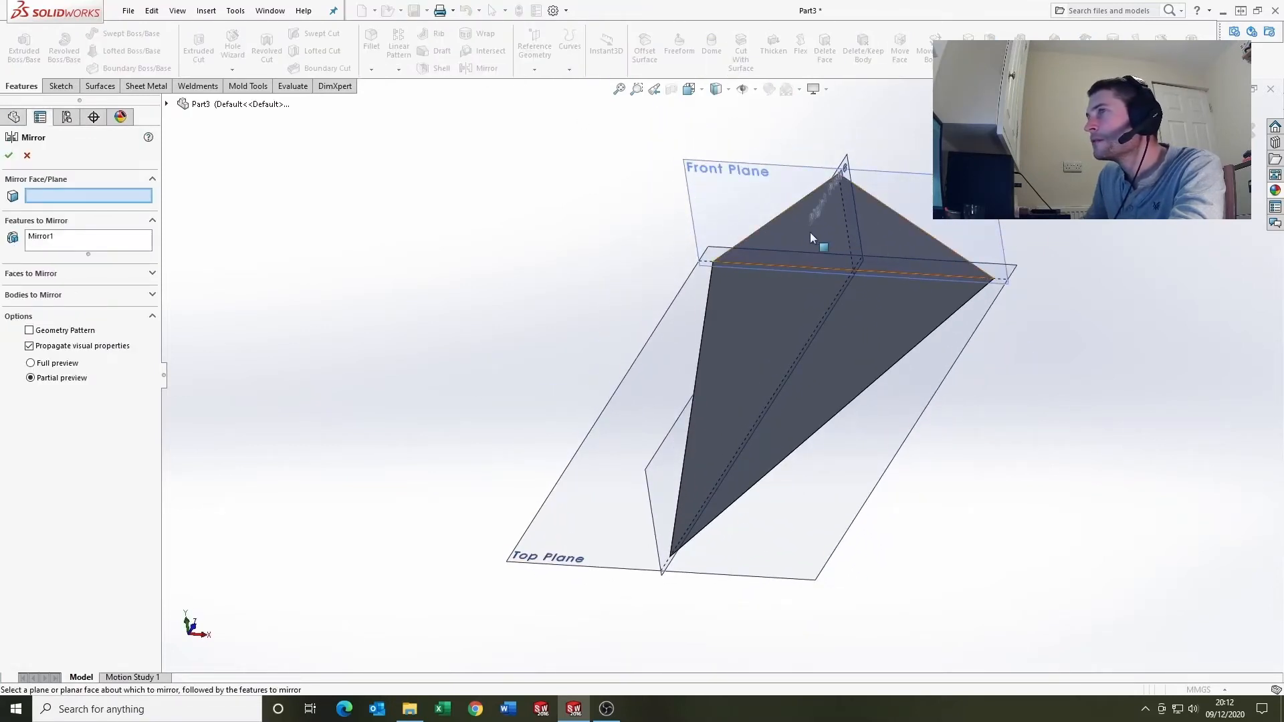
click(812, 376)
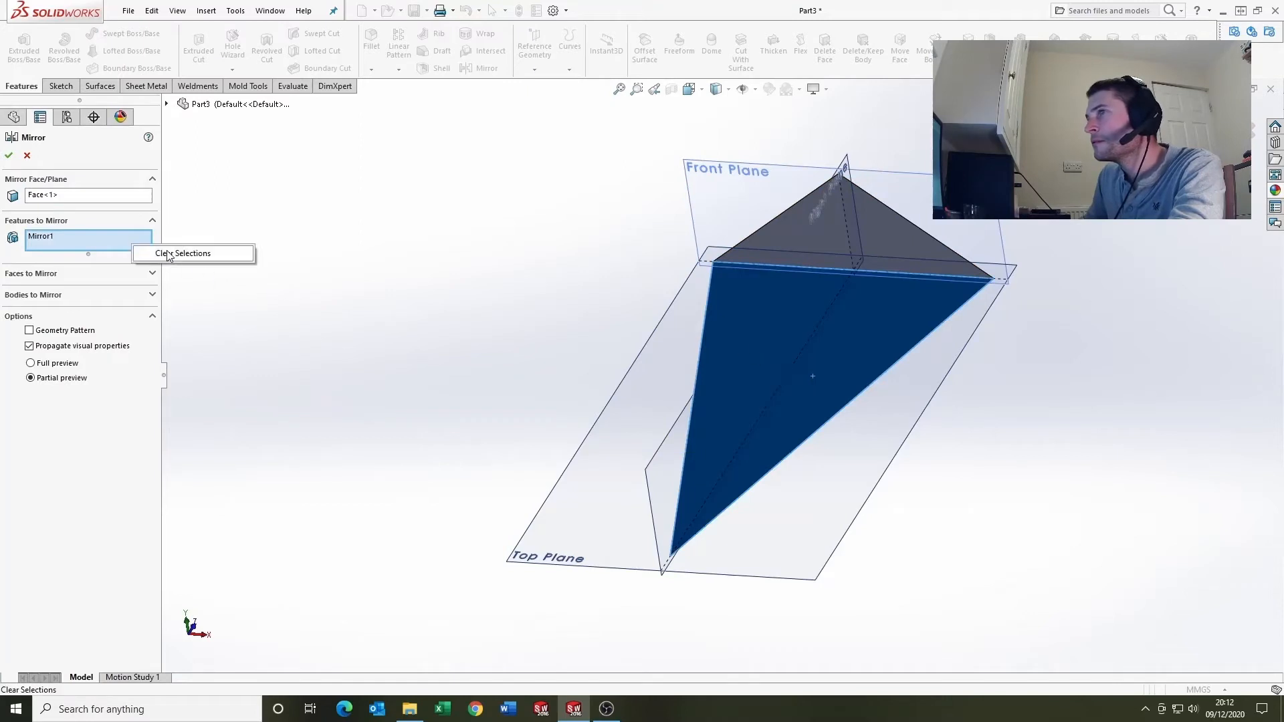
click(168, 254)
click(133, 294)
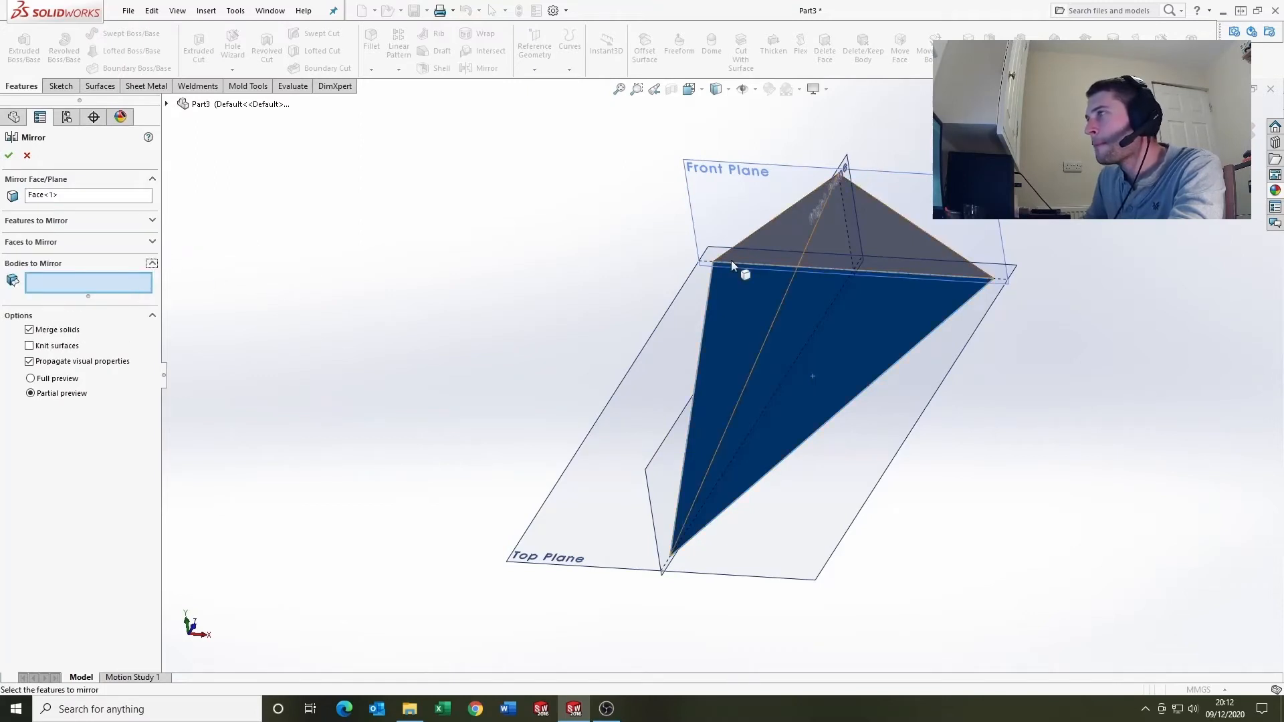
click(776, 231)
right_click(780, 235)
- Create a reference axis where the Right Plane and Front Plane intersect
scroll(785, 246, up, 2)
middle_drag(785, 247, 790, 366)
click(671, 282)
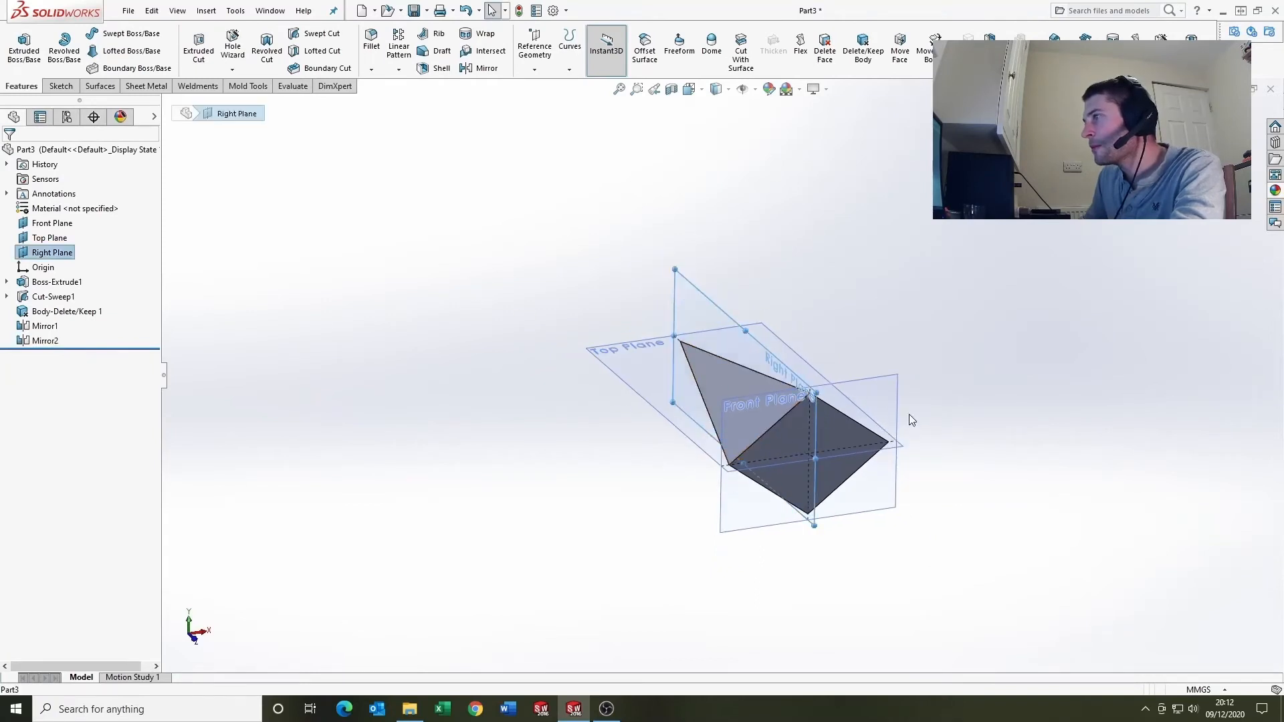
ctrl+click(897, 411)
click(548, 62)
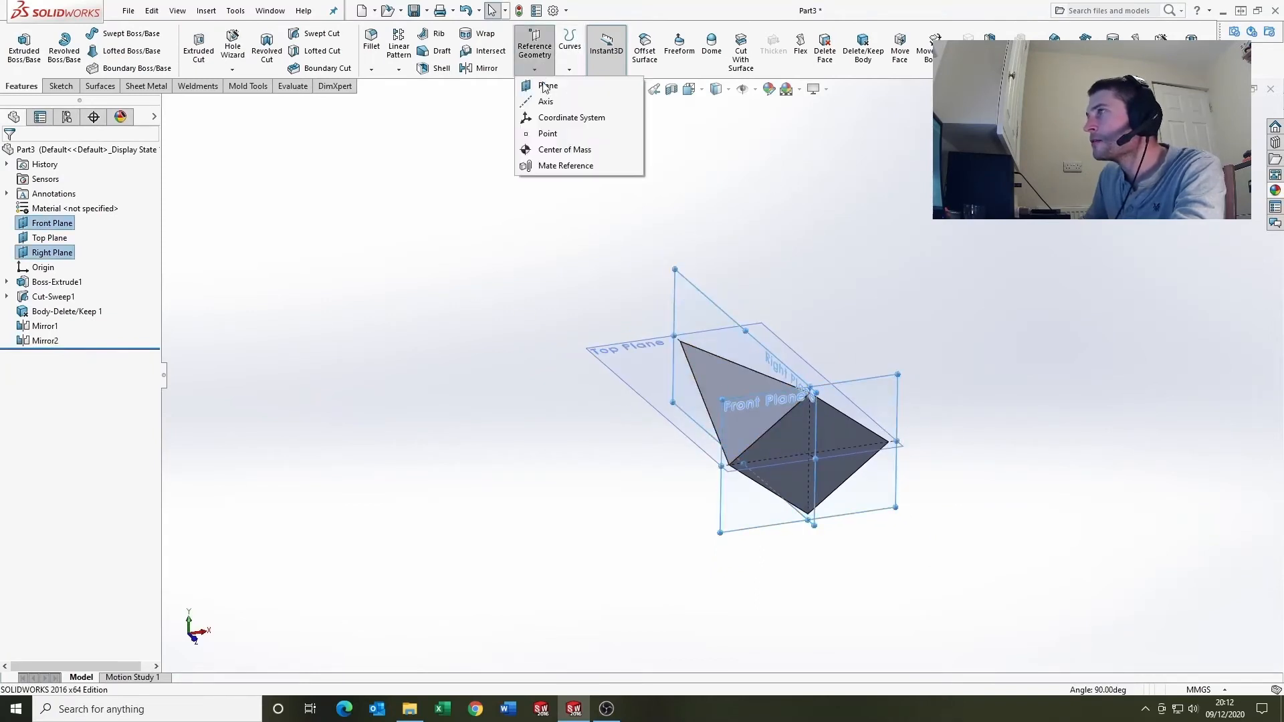
click(541, 98)
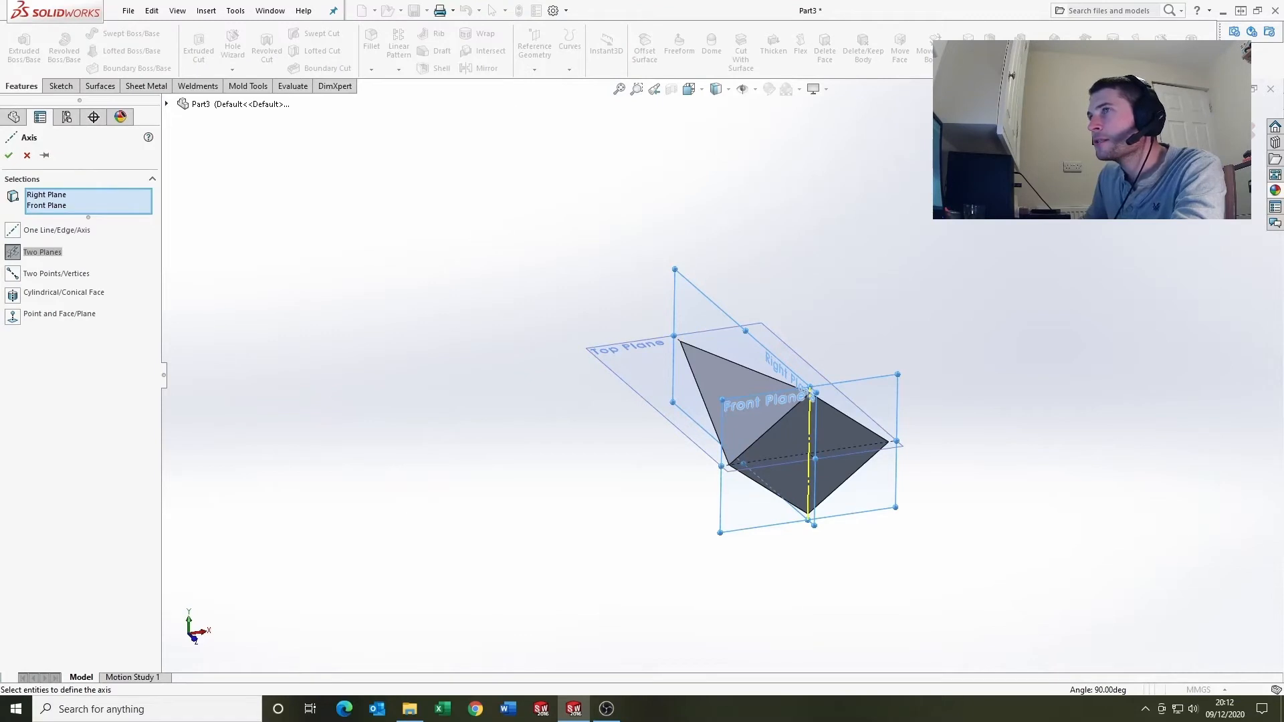
click(10, 158)
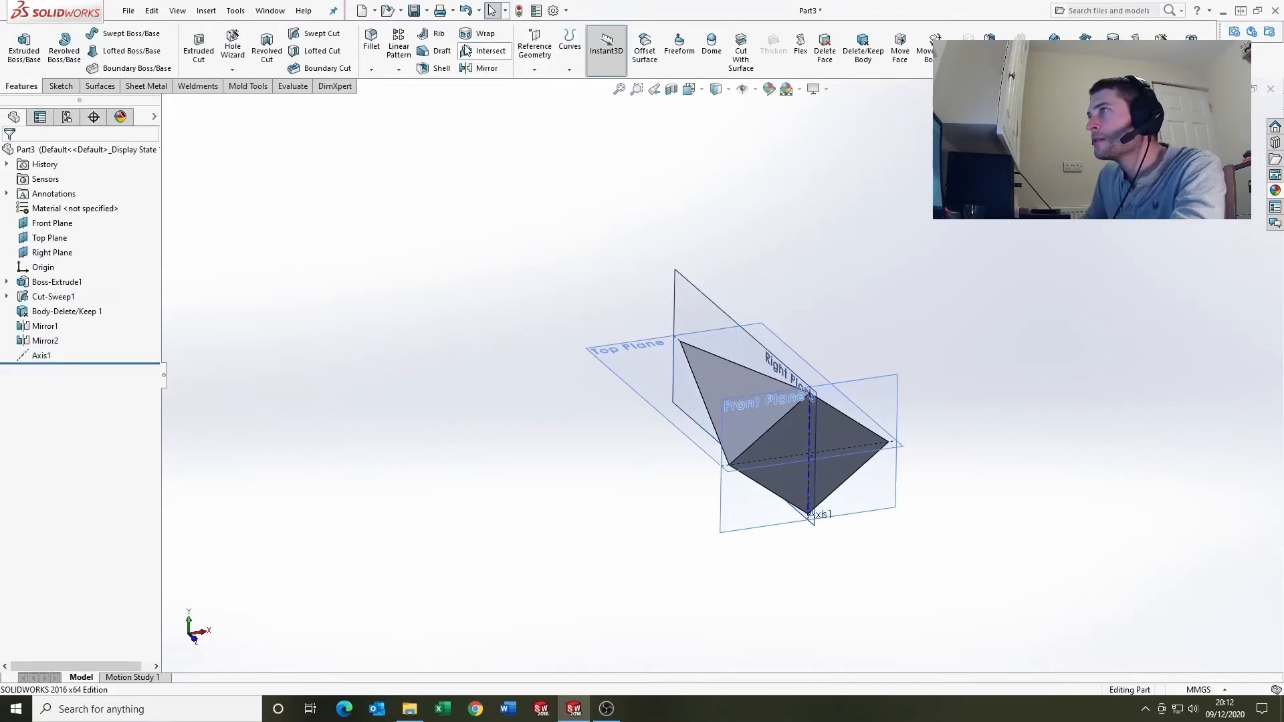
click(398, 70)
click(435, 101)
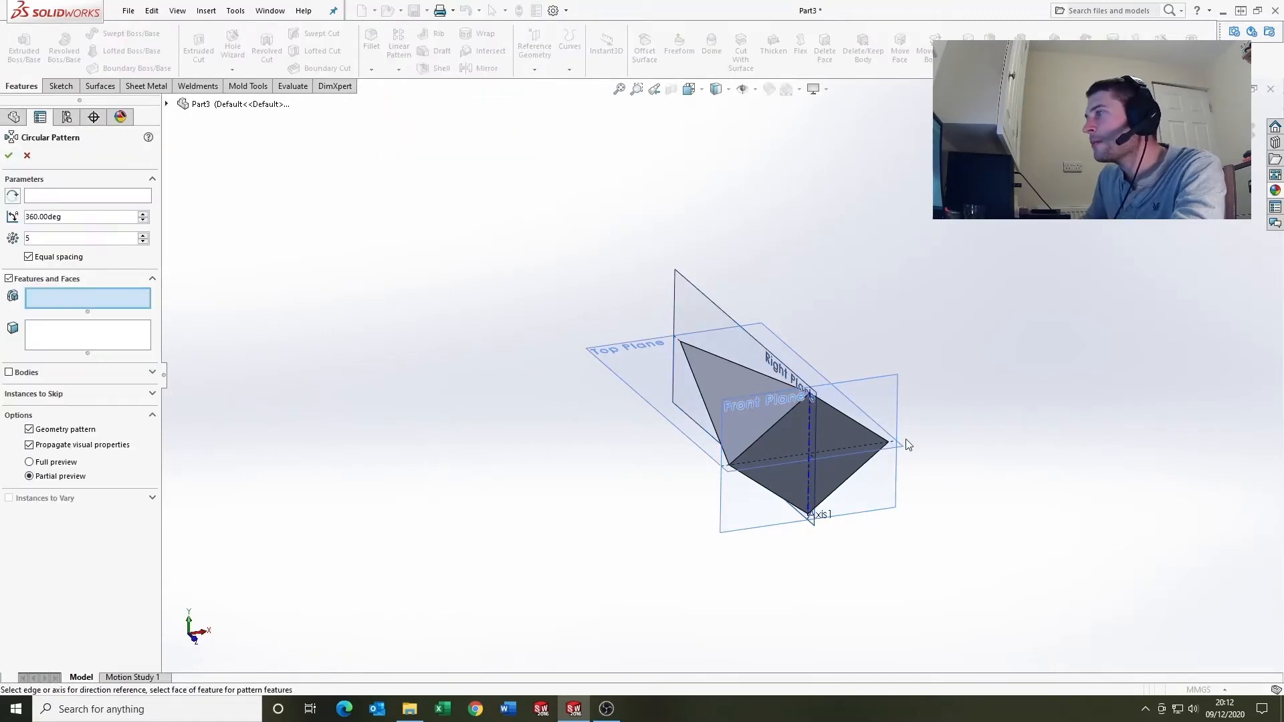
scroll(905, 455, down, 2)
click(770, 400)
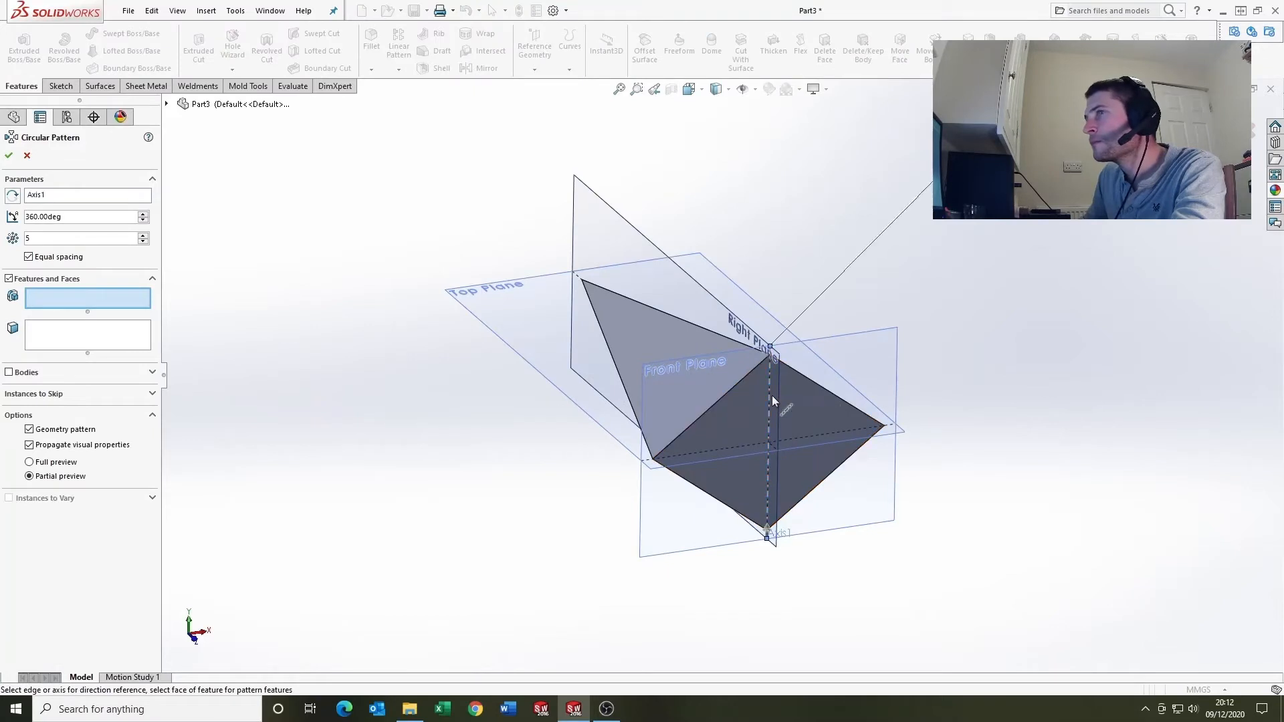
click(8, 279)
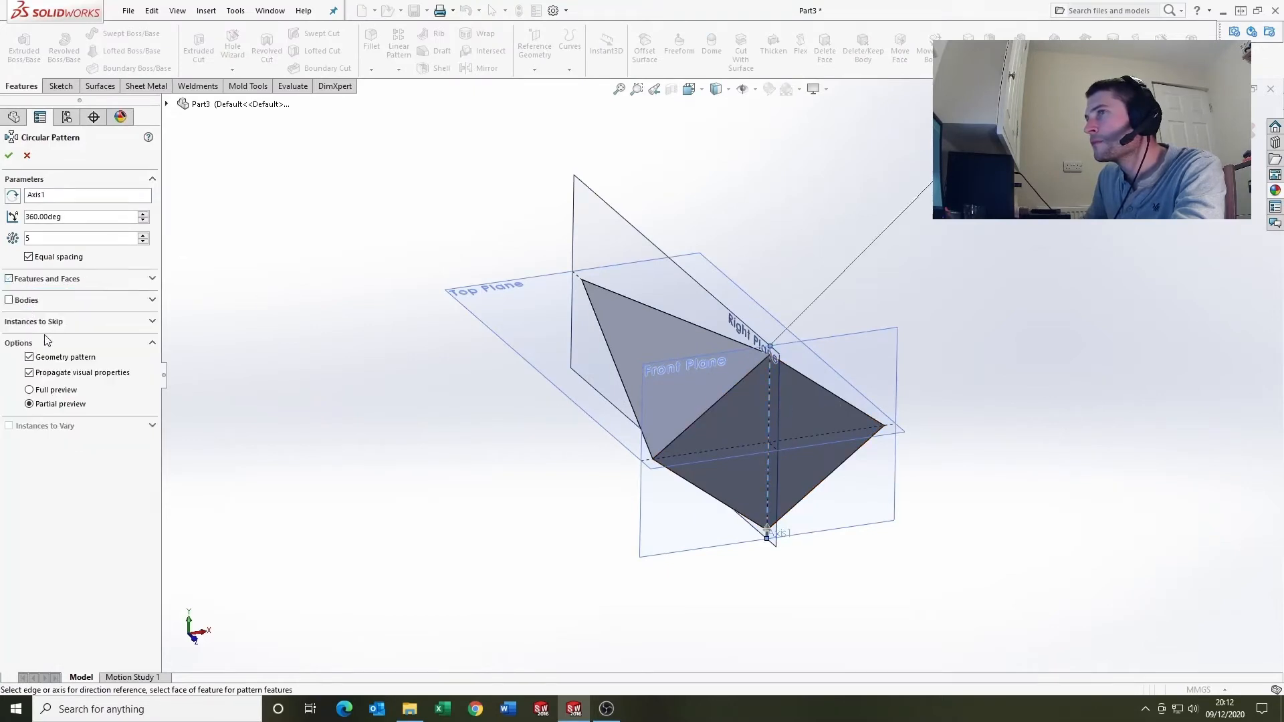
click(47, 301)
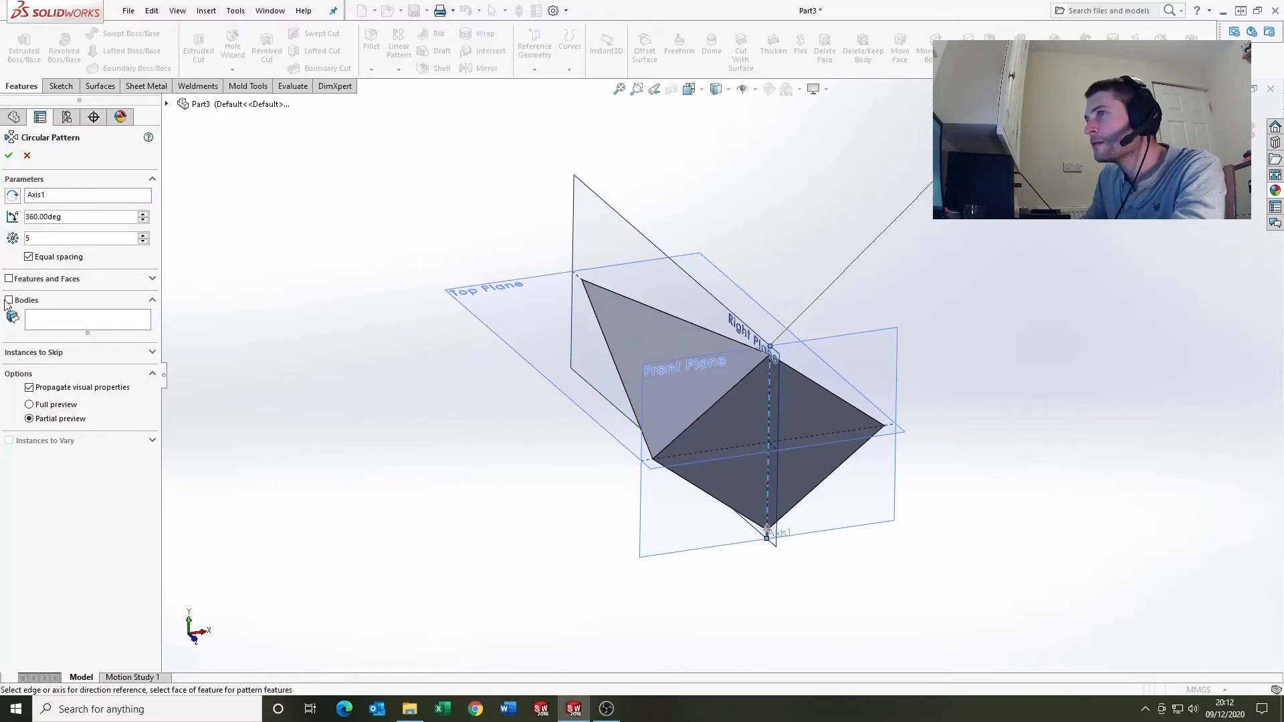
click(674, 334)
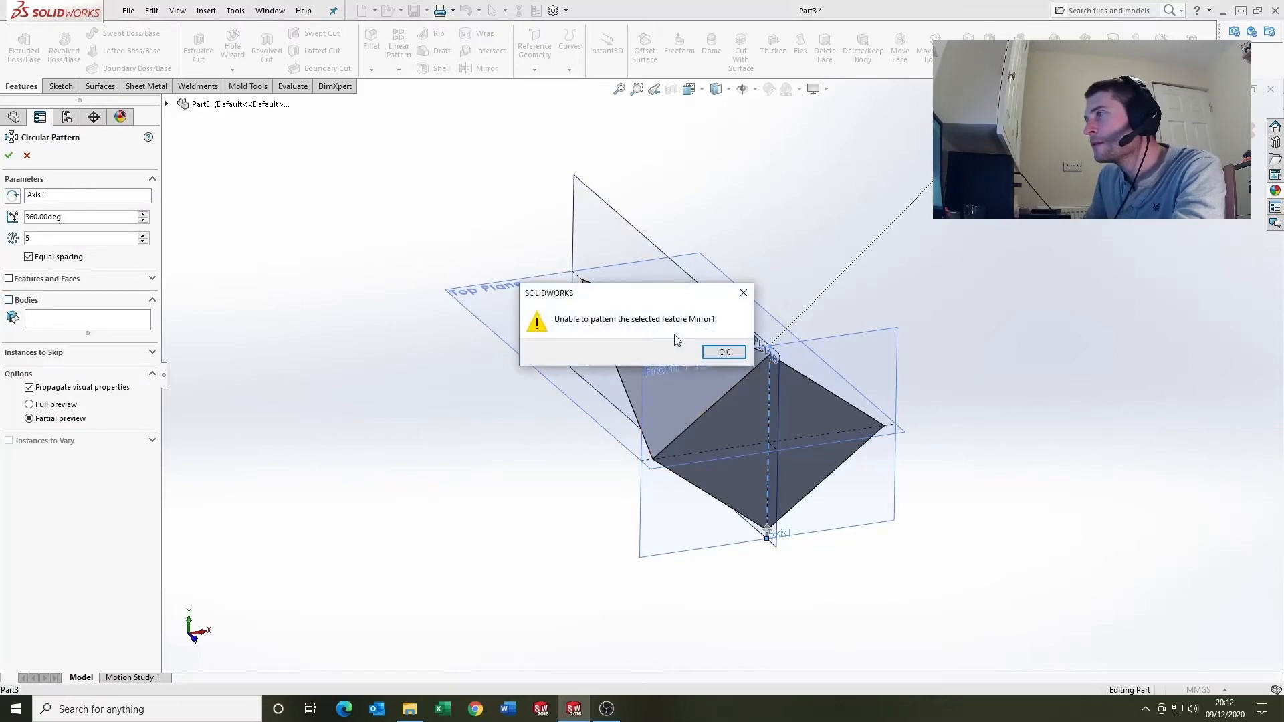
click(723, 353)
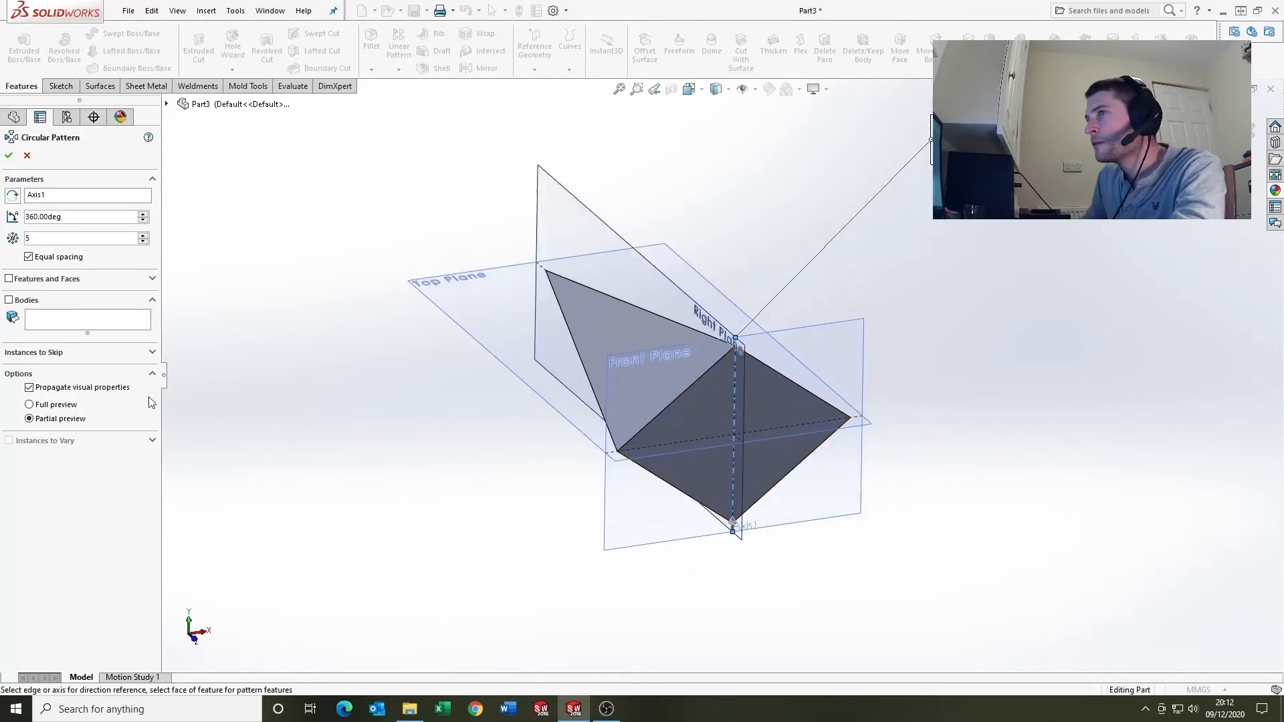
middle_drag(678, 429, 711, 395)
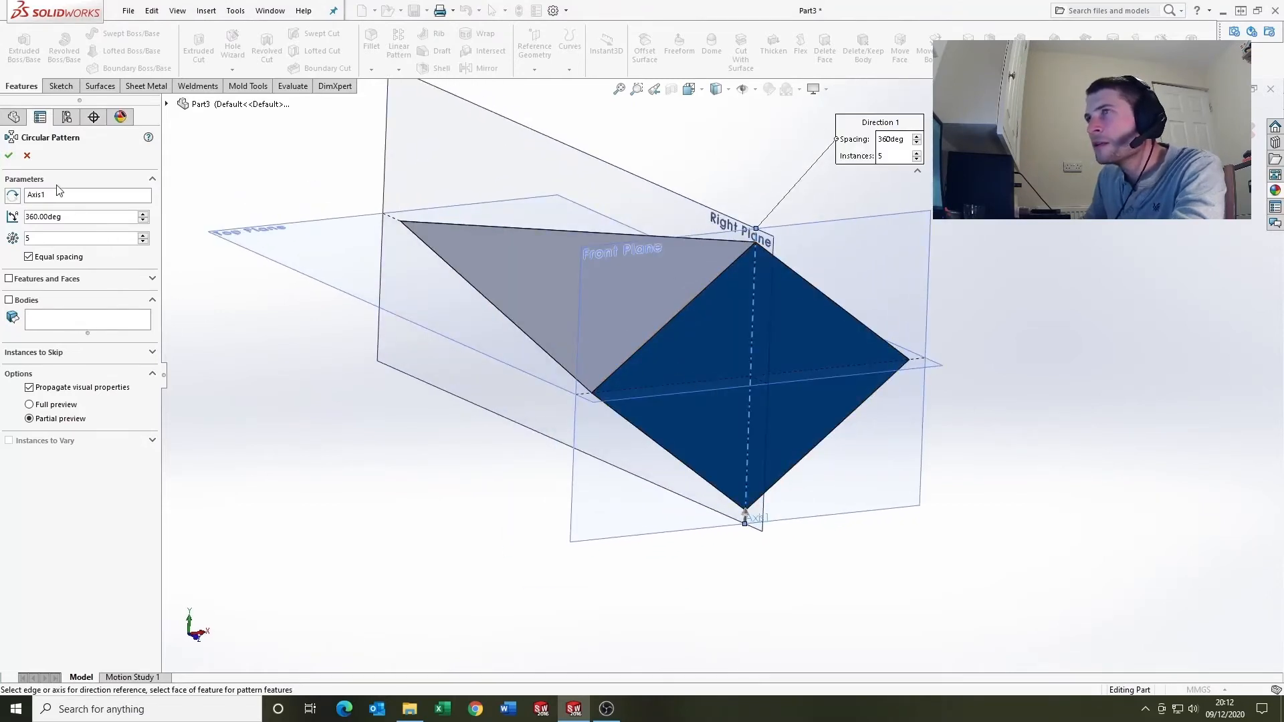
key(Escape)
- Circular-pattern the star point as a body around the vertical reference axis with 5 equally spaced instances over 360 degrees
click(400, 70)
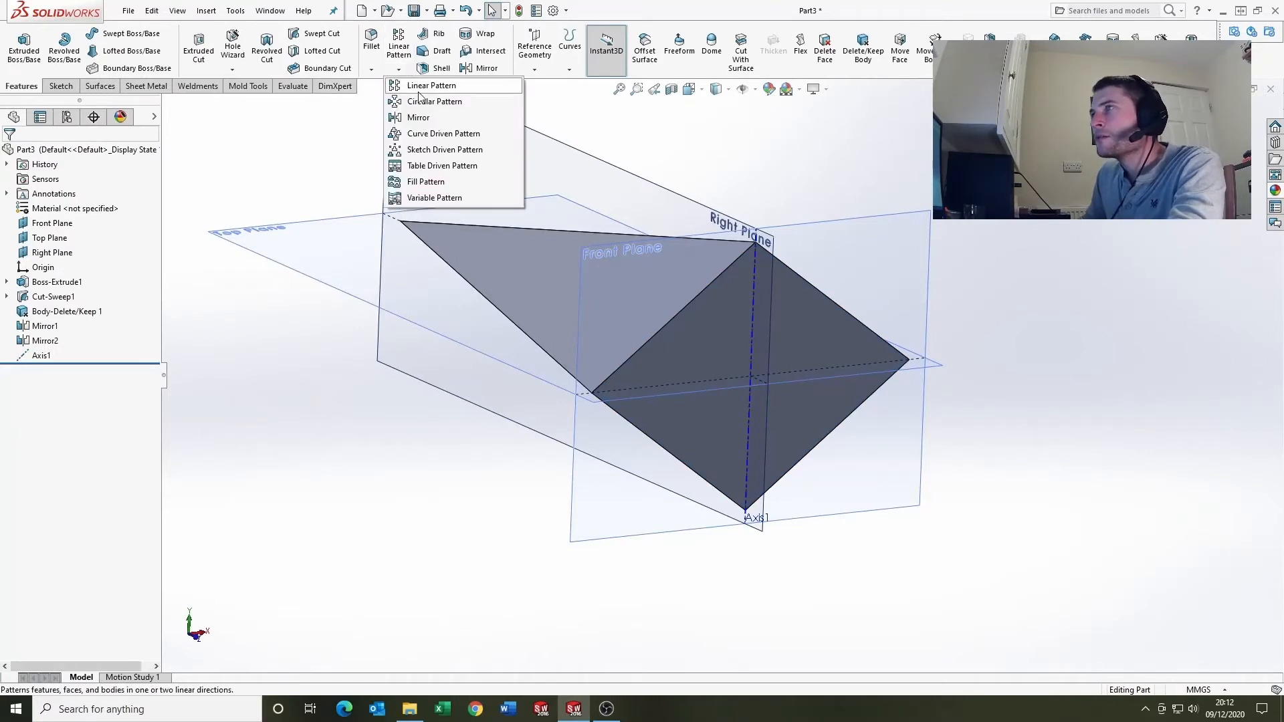
click(428, 106)
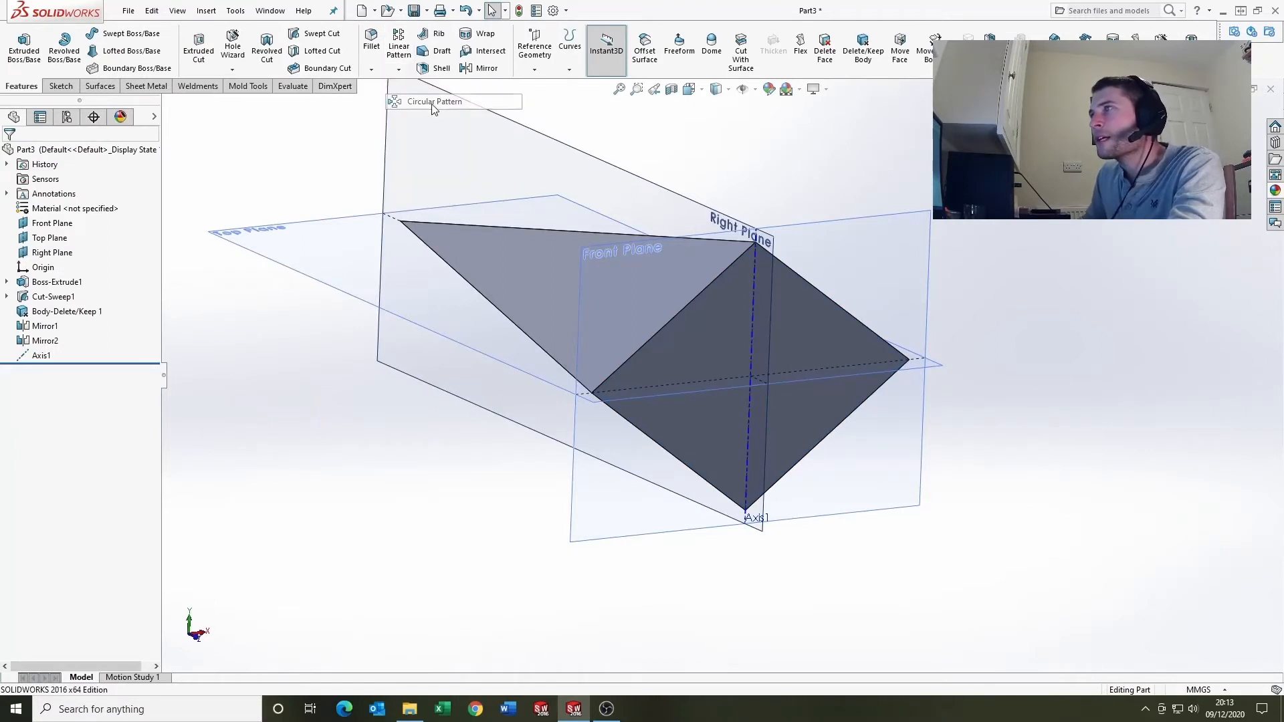
click(753, 343)
click(8, 278)
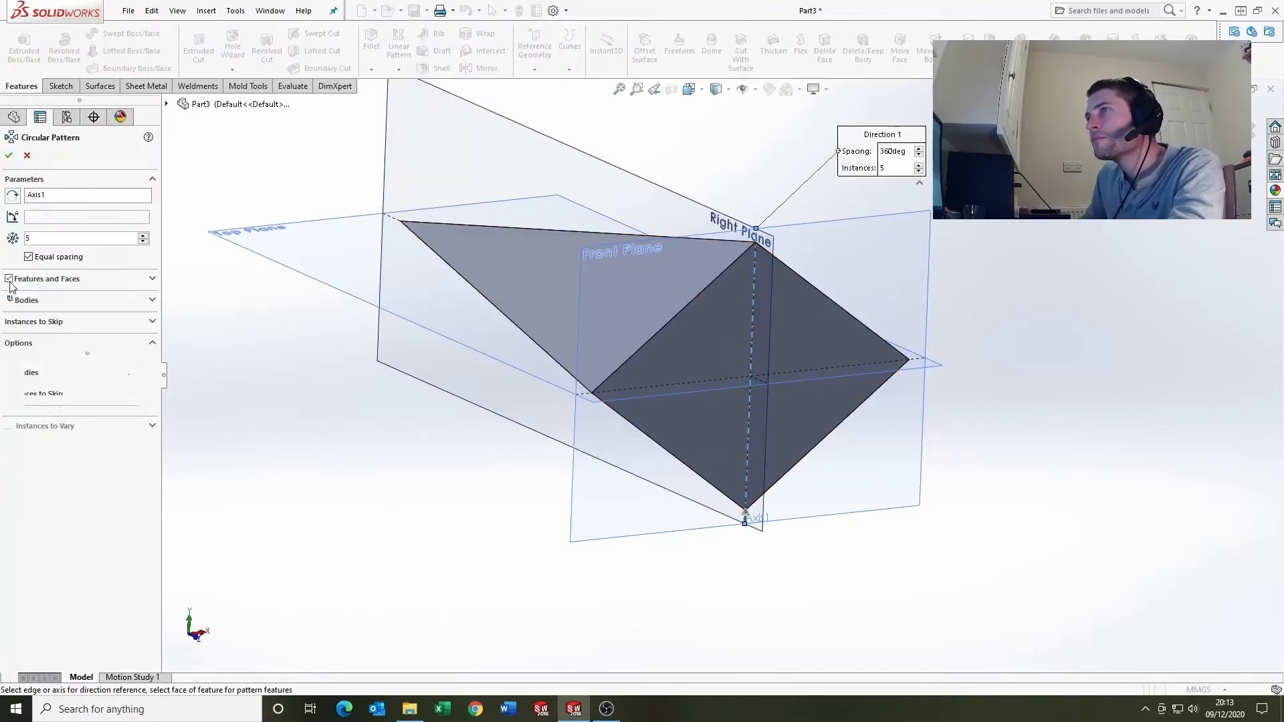
click(9, 300)
click(607, 282)
scroll(686, 368, up, 2)
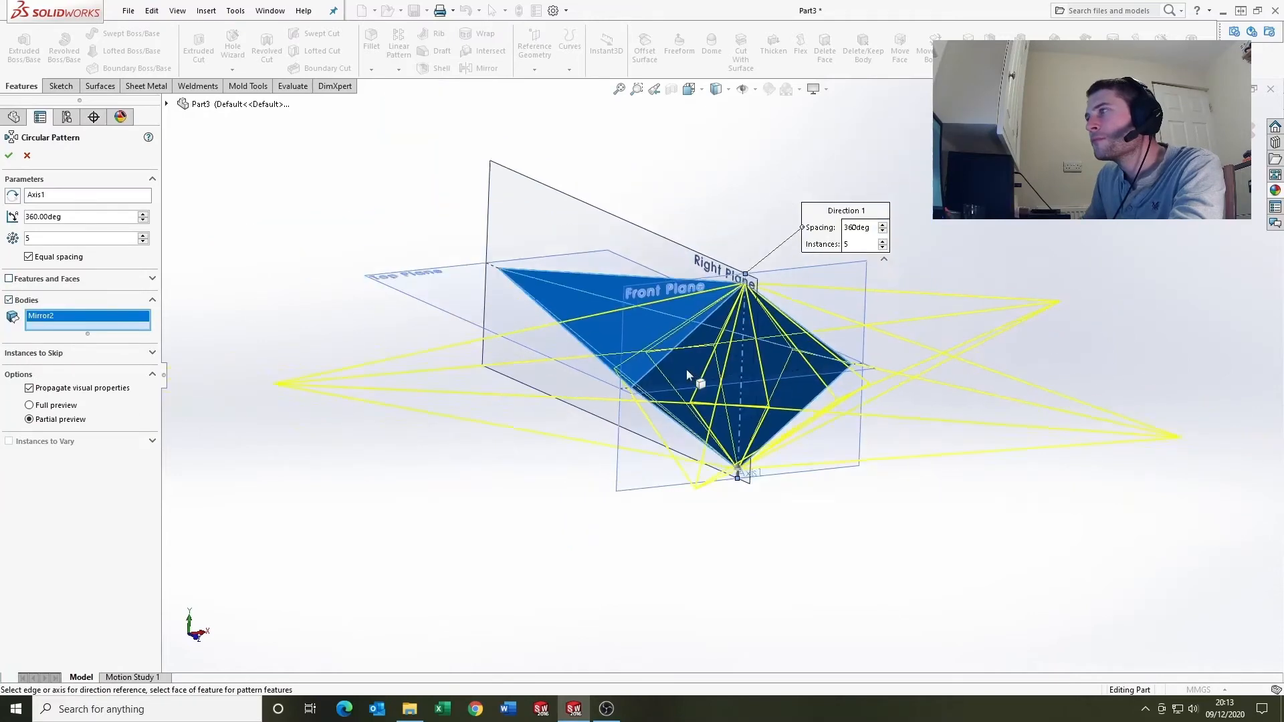
middle_drag(687, 367, 669, 476)
scroll(671, 493, up, 4)
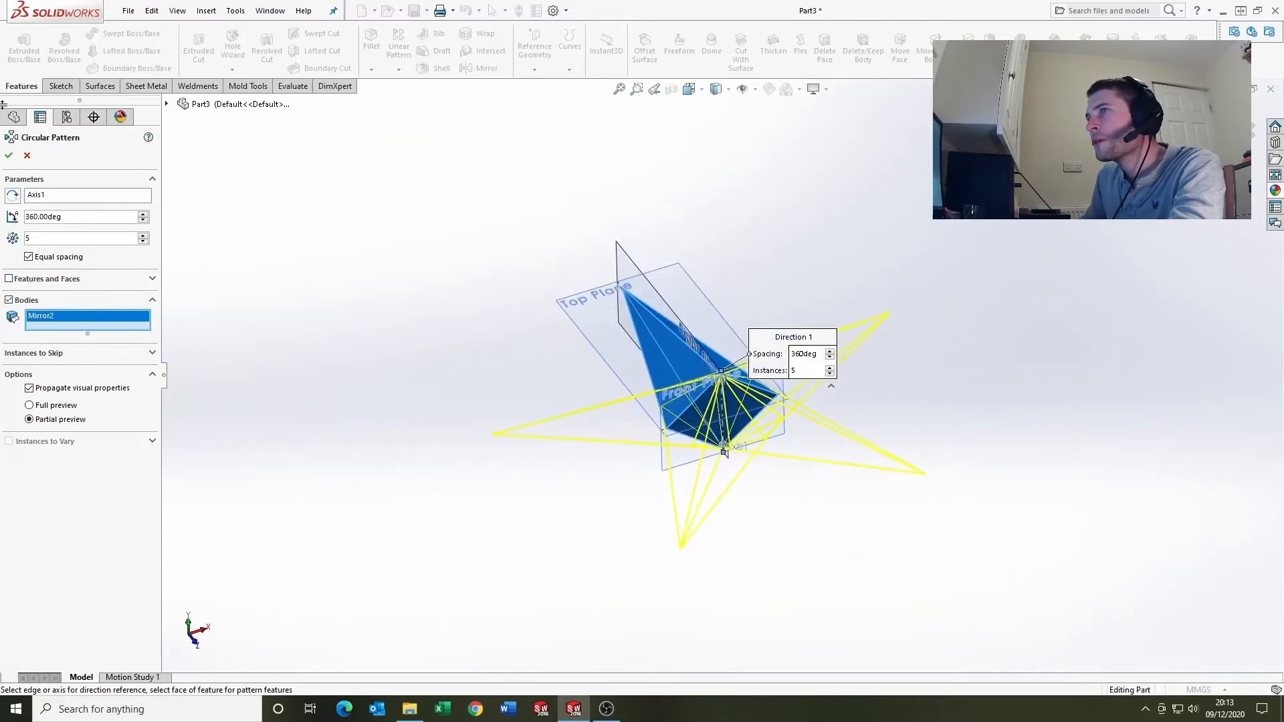
click(9, 155)
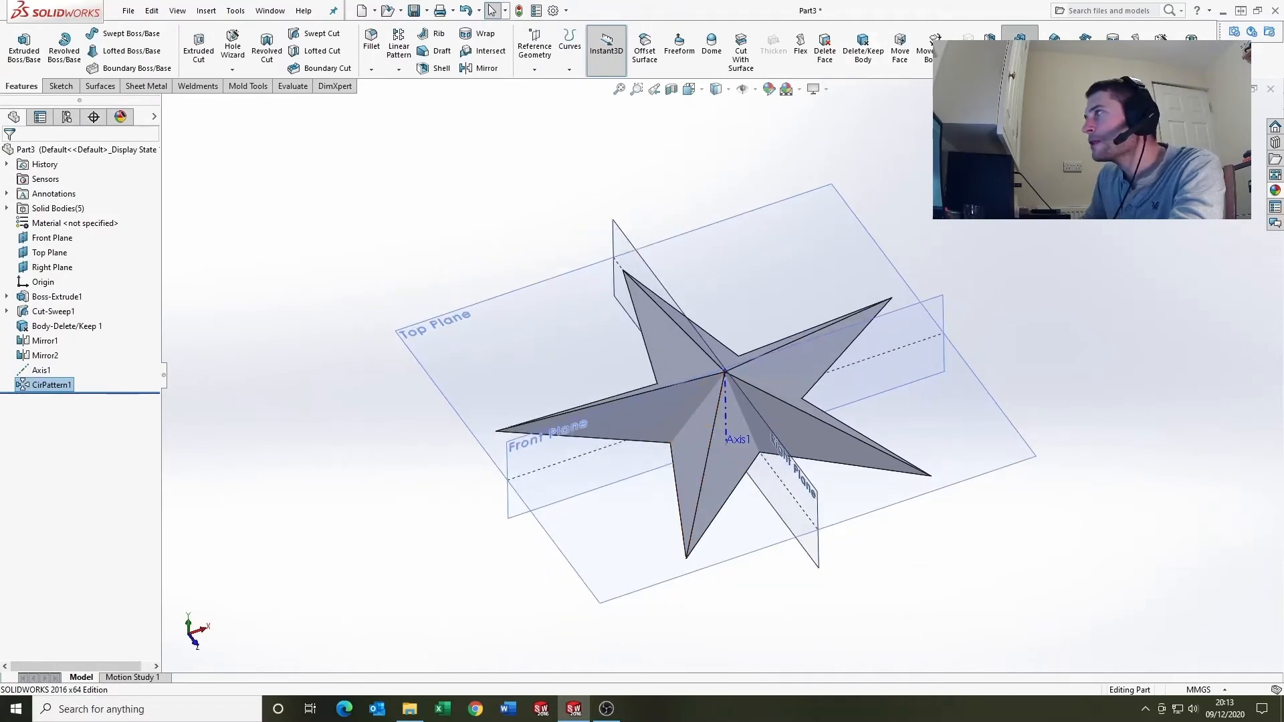
- Combine the five star point bodies into one solid using the Add operation
click(1019, 49)
scroll(732, 376, down, 2)
click(685, 355)
click(680, 397)
click(710, 421)
click(740, 420)
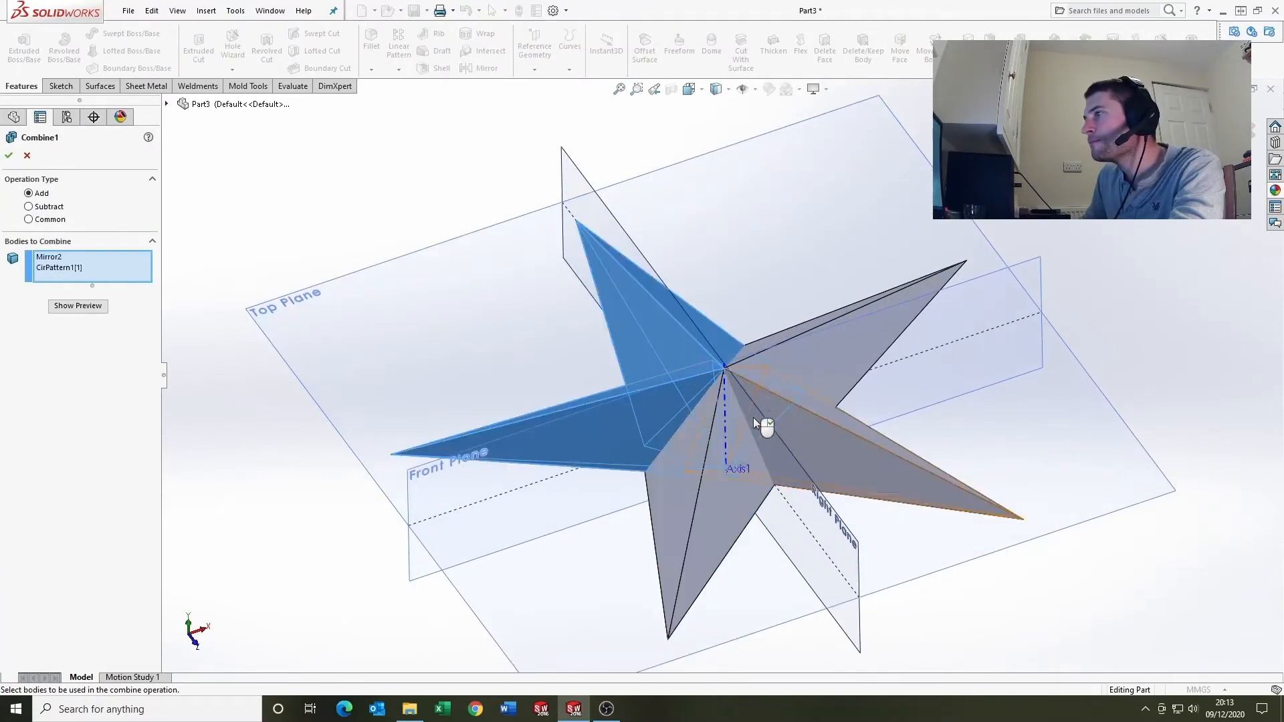
click(779, 379)
click(758, 404)
click(721, 414)
right_click(723, 415)
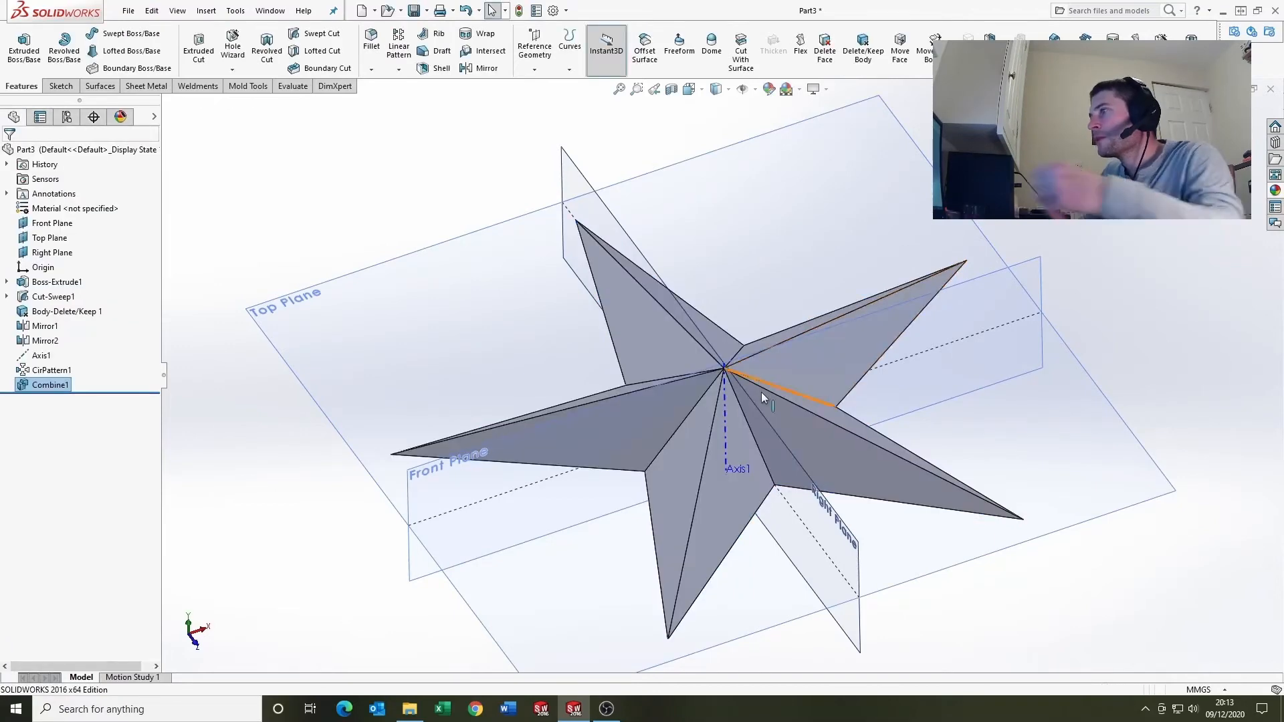
scroll(761, 398, up, 4)
middle_drag(761, 394, 762, 431)
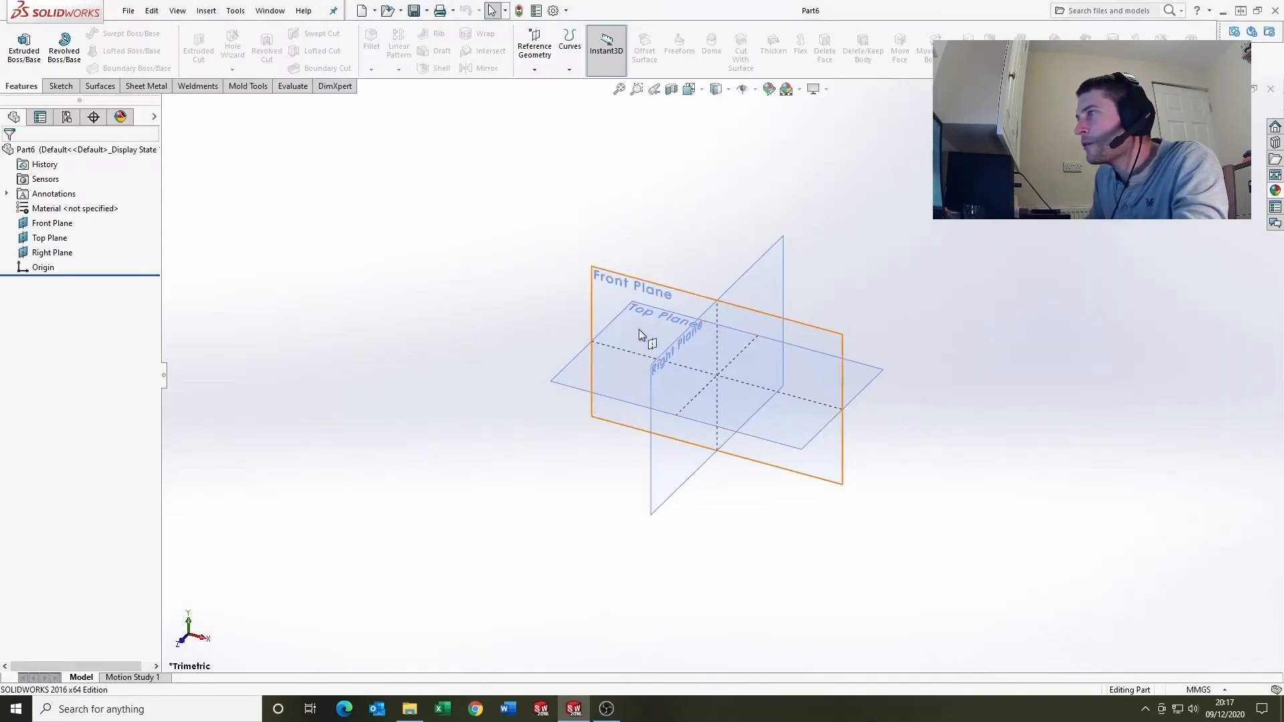
- Sketch a right triangle on the Right Plane from the origin, about 22 mm high and about 52 mm long
scroll(716, 328, down, 3)
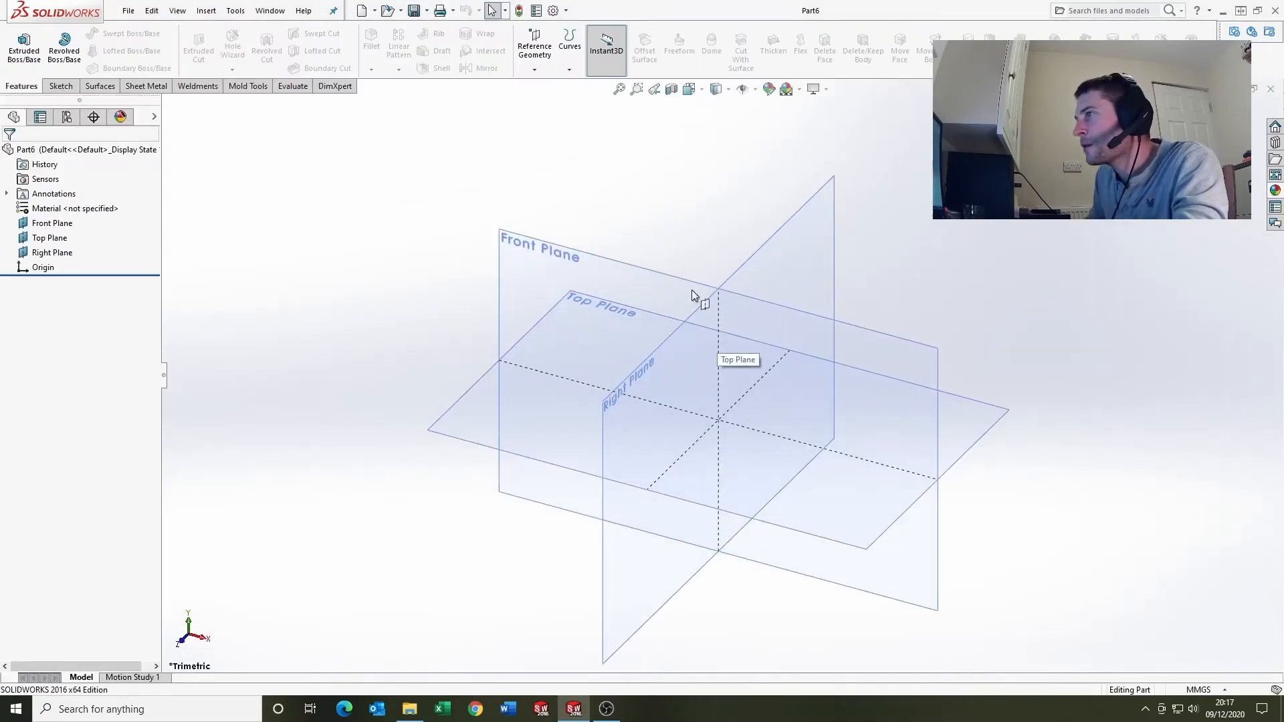
click(757, 250)
key(s)
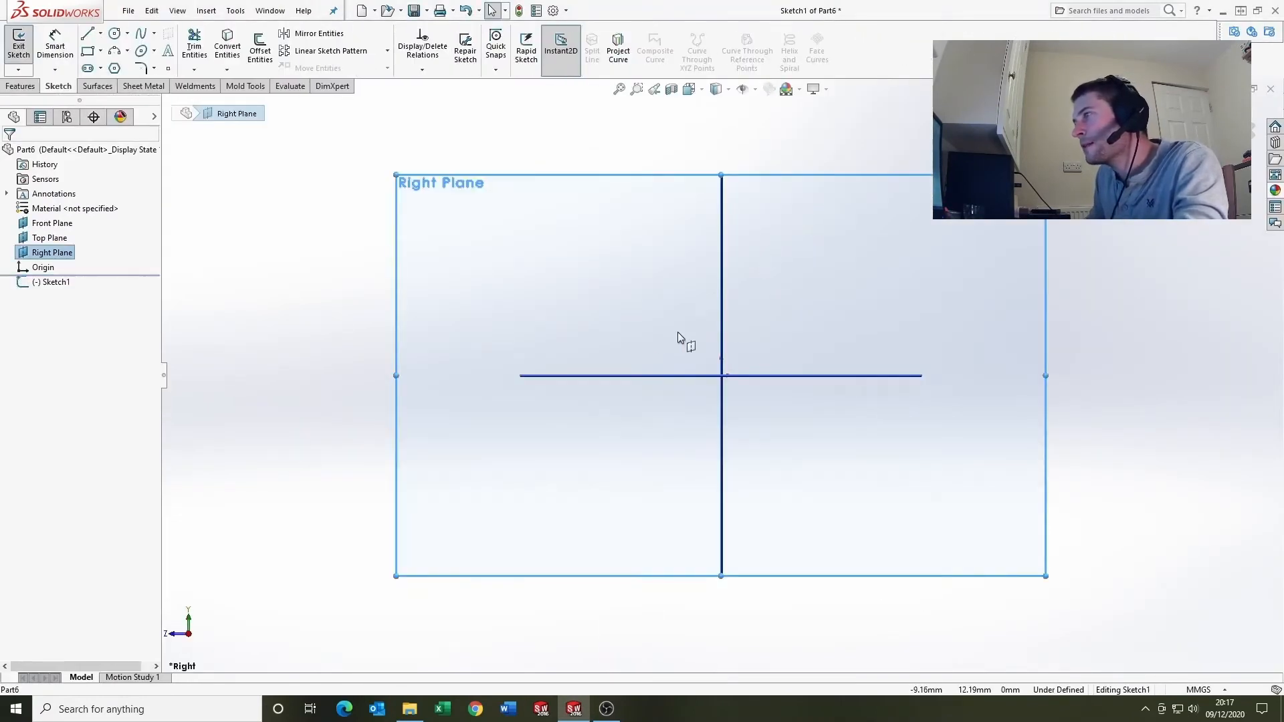
click(89, 36)
click(720, 294)
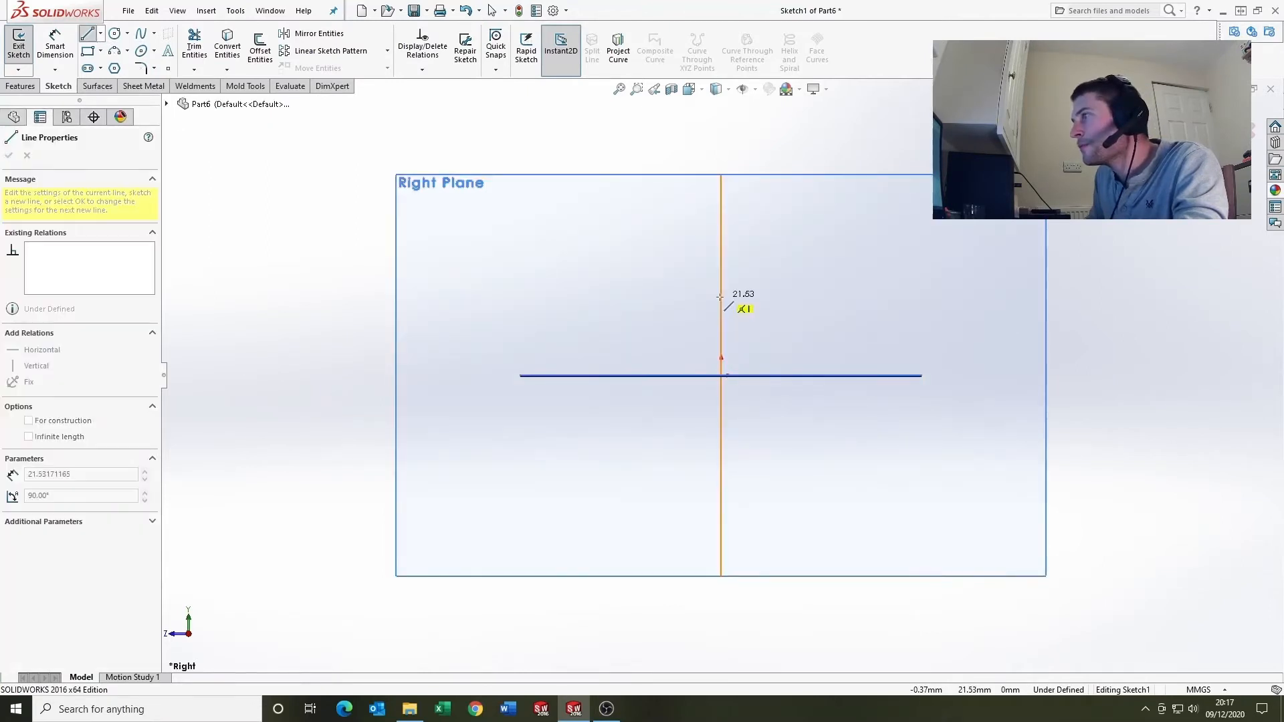
click(910, 375)
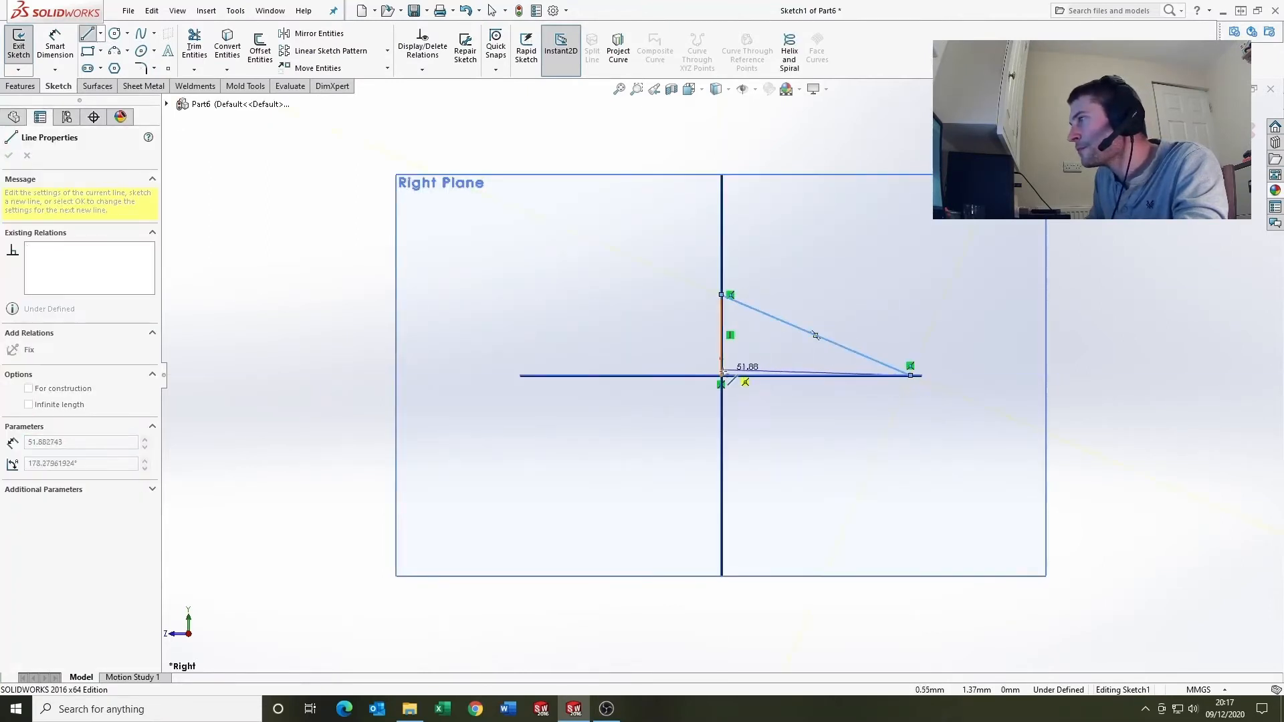
- Dimension the triangle's vertical side to 15 mm and its horizontal side to 75 mm, and finish the sketch
right_drag(800, 379, 795, 348)
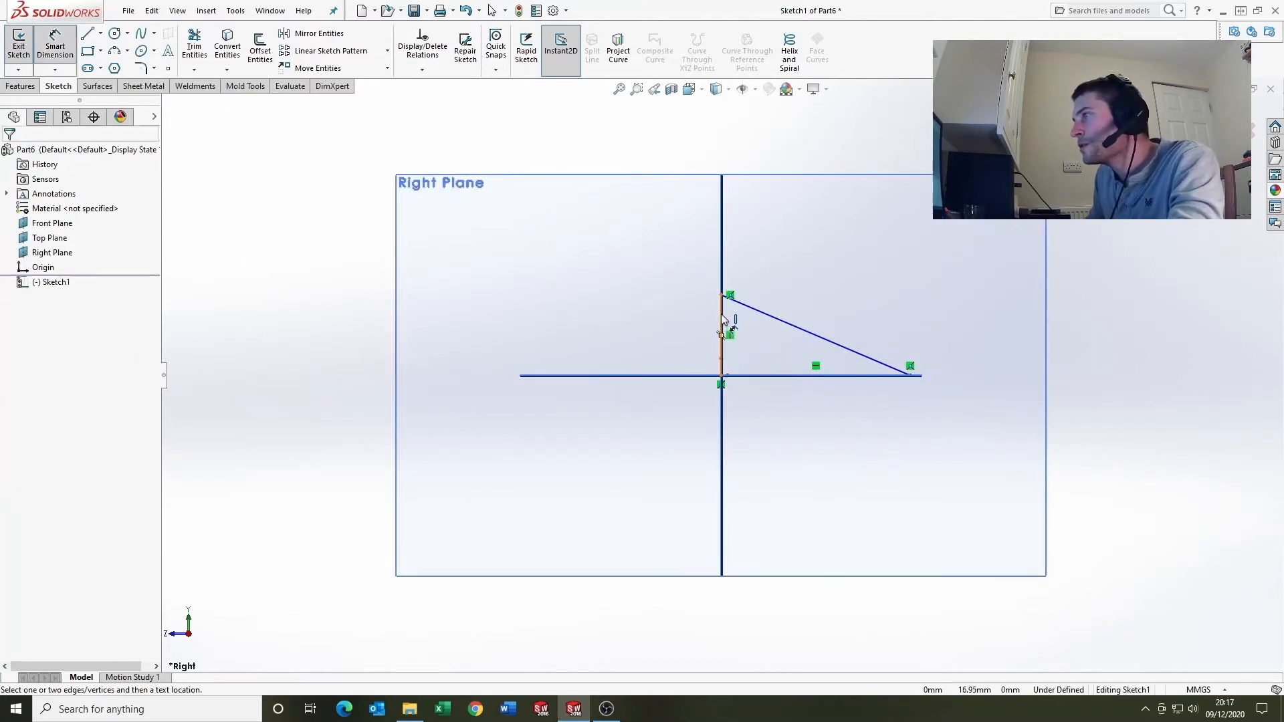
click(722, 325)
click(681, 328)
text(15)
key(Return)
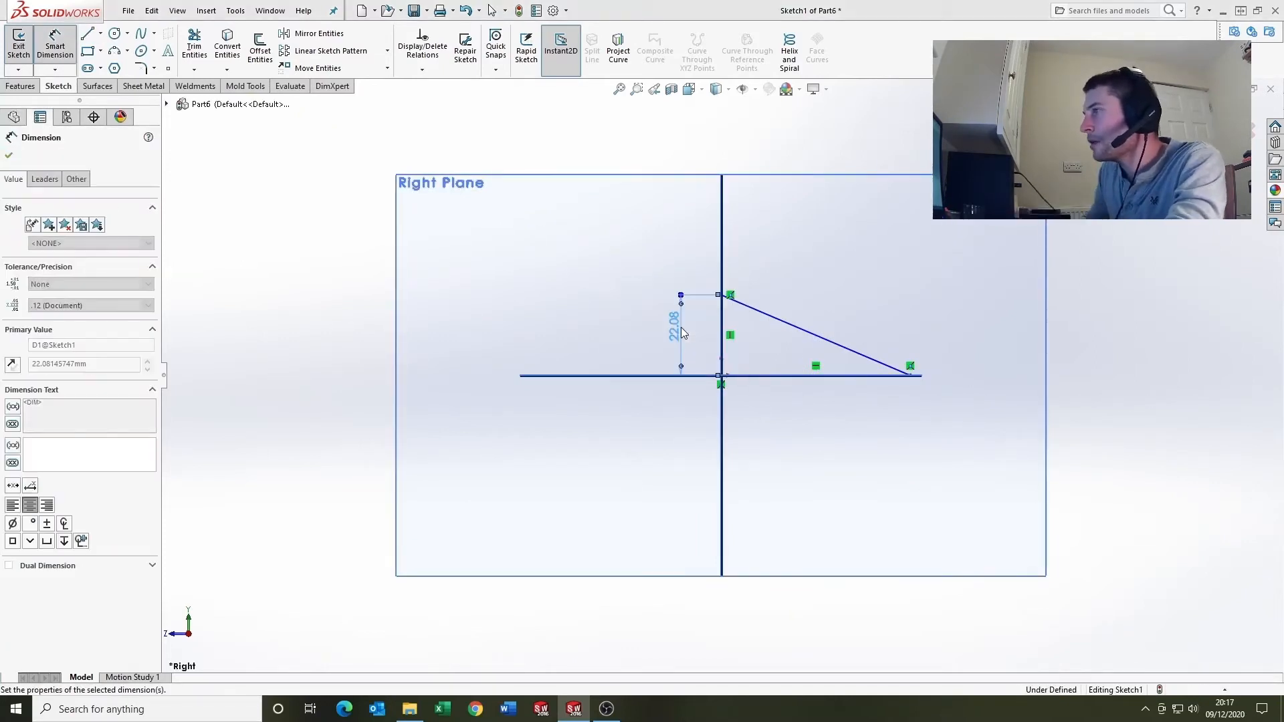
click(781, 376)
click(779, 431)
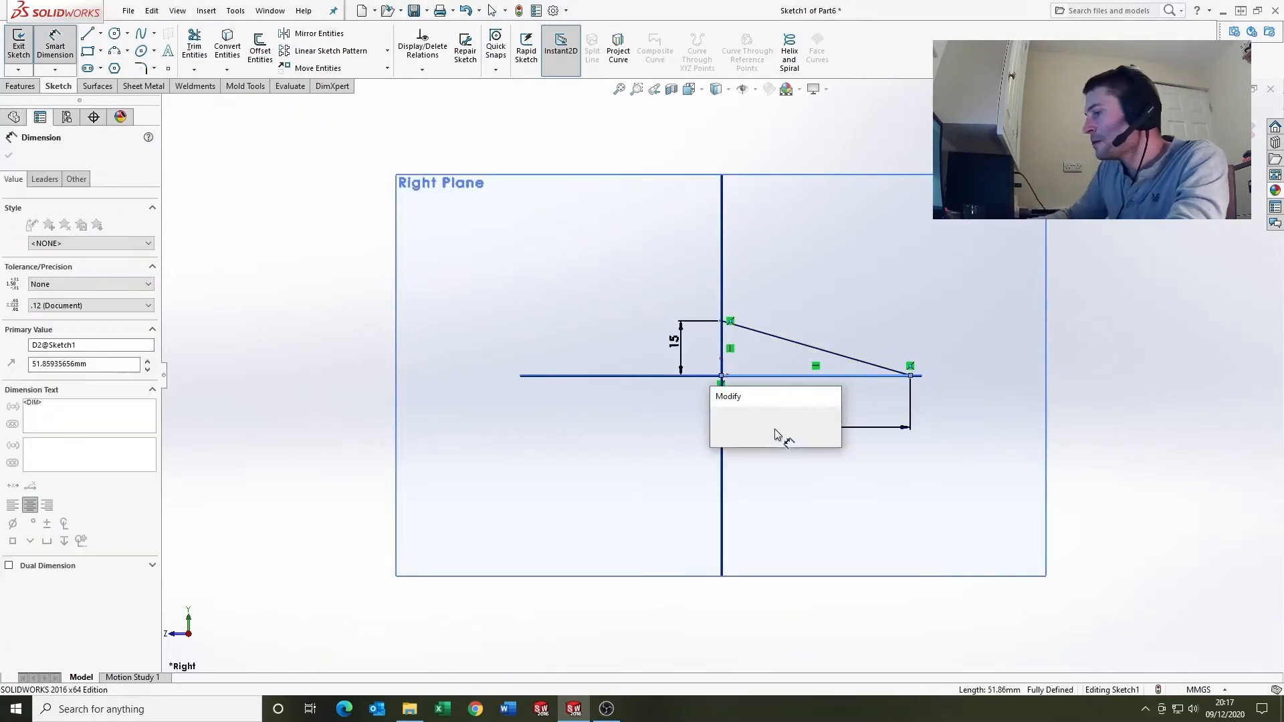
text(75)
key(Return)
key(Escape)
key(Escape)
scroll(676, 344, up, 3)
middle_drag(675, 345, 708, 354)
scroll(716, 360, down, 4)
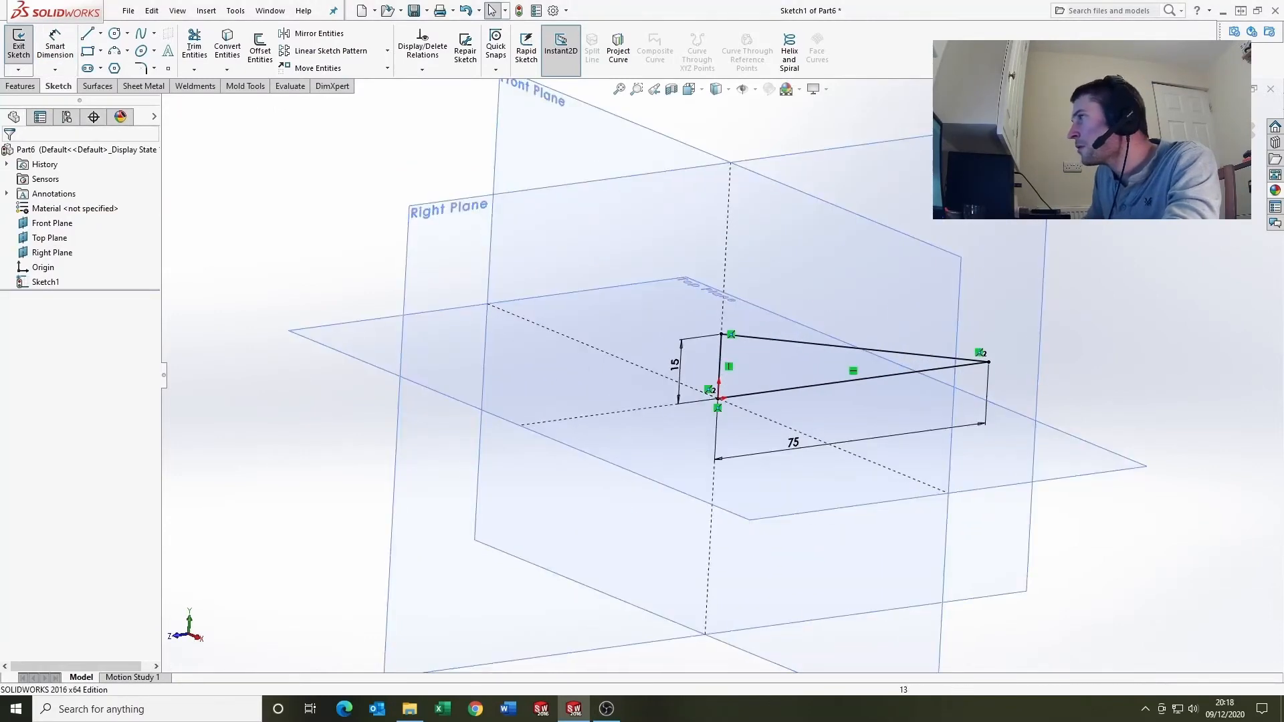
click(18, 45)
- Sketch a right triangle on the Front Plane from the origin up to the first triangle's top corner, with a base about 16 mm long
scroll(492, 292, up, 4)
mouse_move(493, 292)
middle_down()
mouse_move(660, 327)
mouse_move(763, 379)
middle_up()
scroll(766, 382, down, 4)
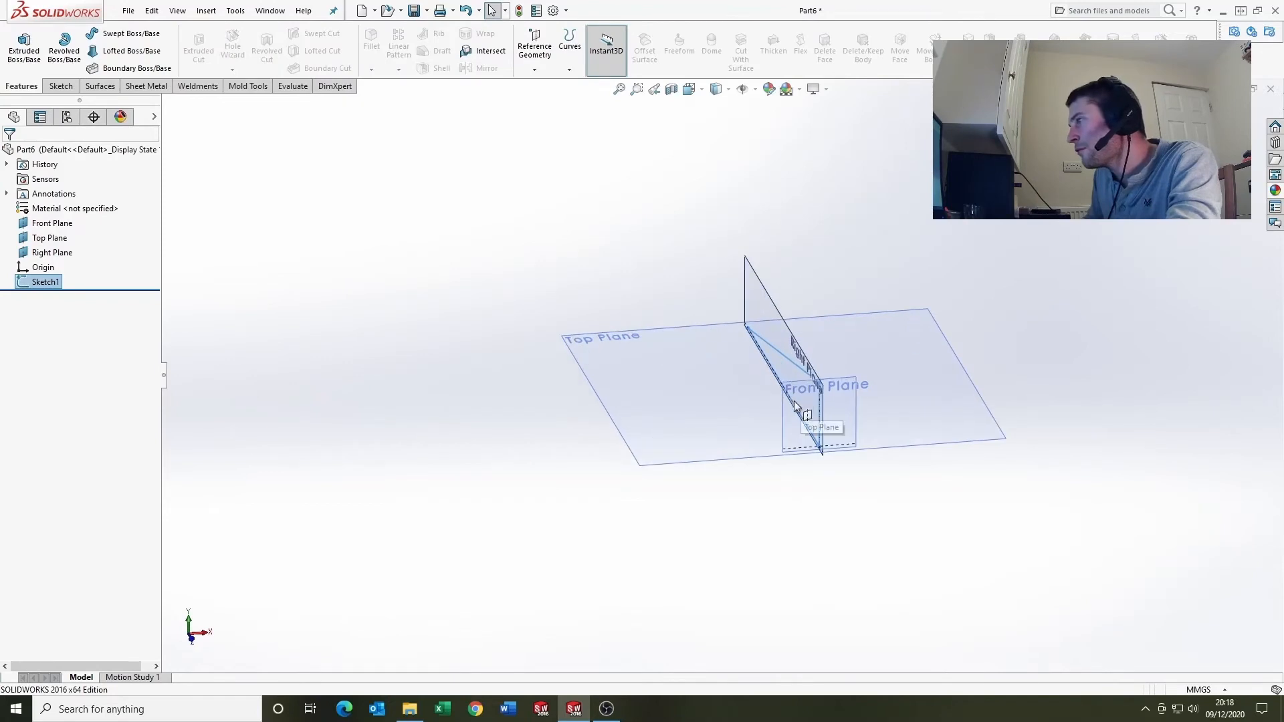
click(782, 402)
key(s)
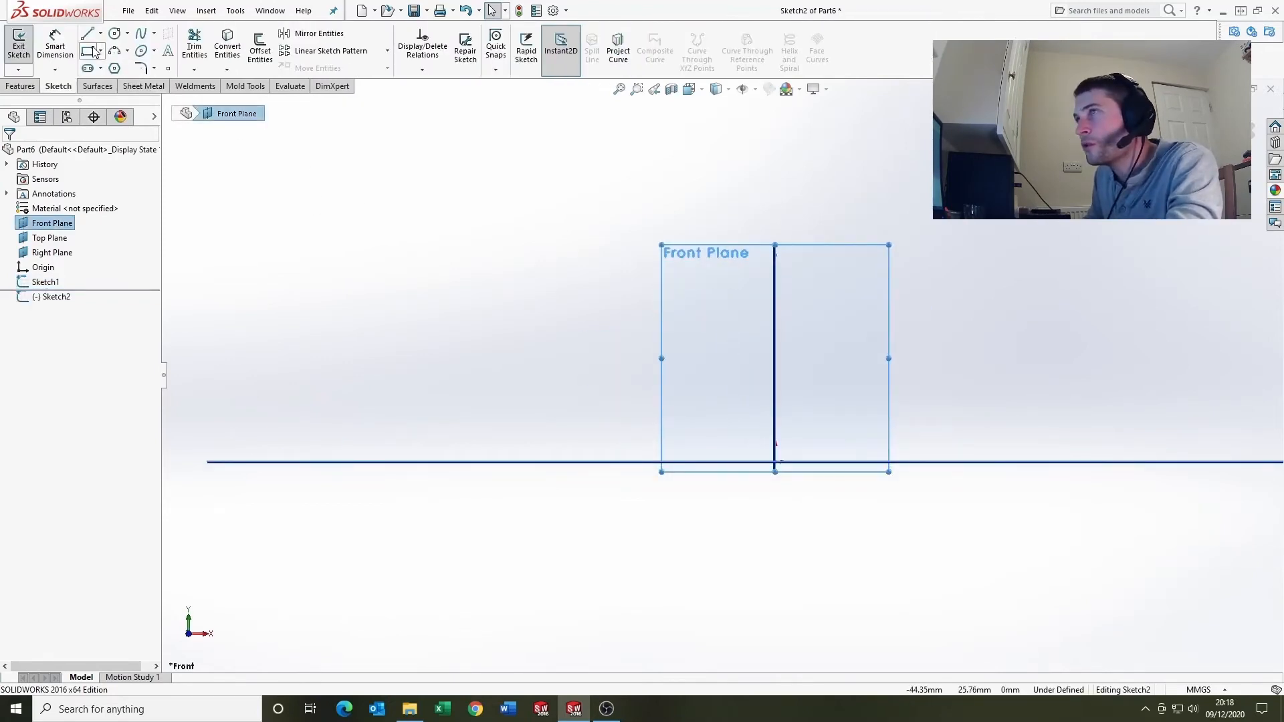
click(90, 41)
scroll(655, 381, up, 1)
middle_drag(649, 383, 711, 433)
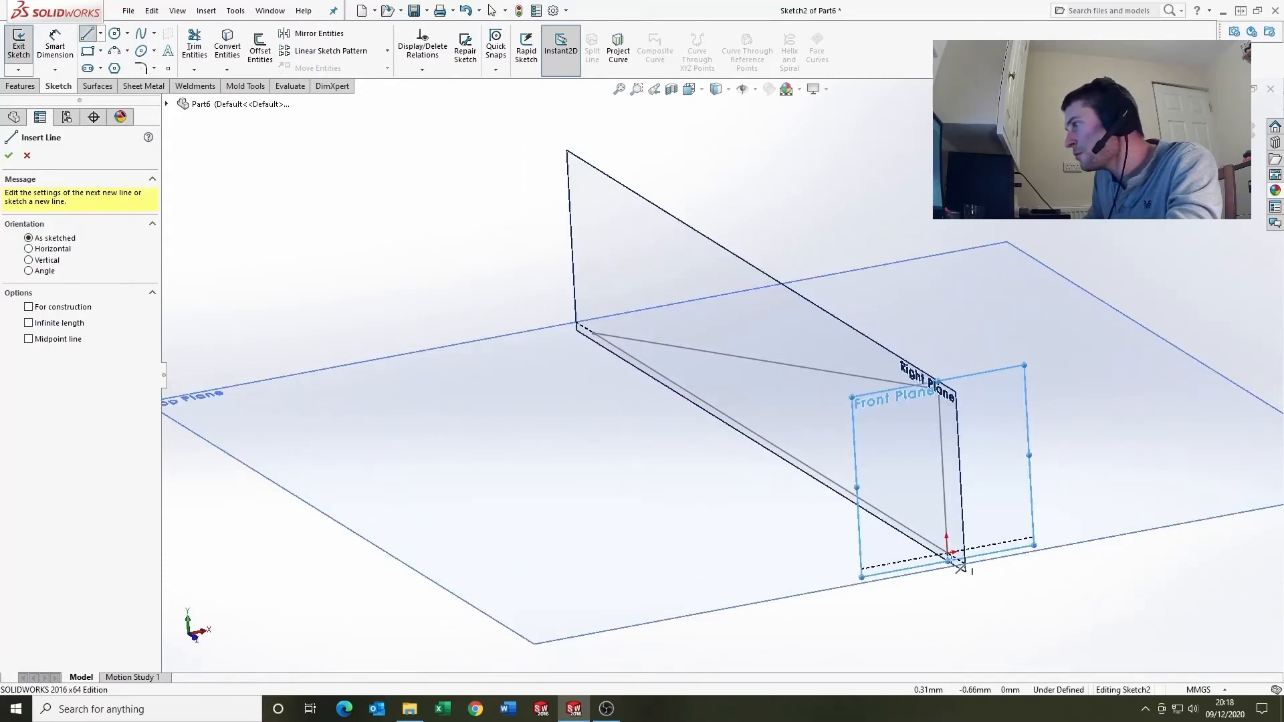
click(947, 561)
click(938, 397)
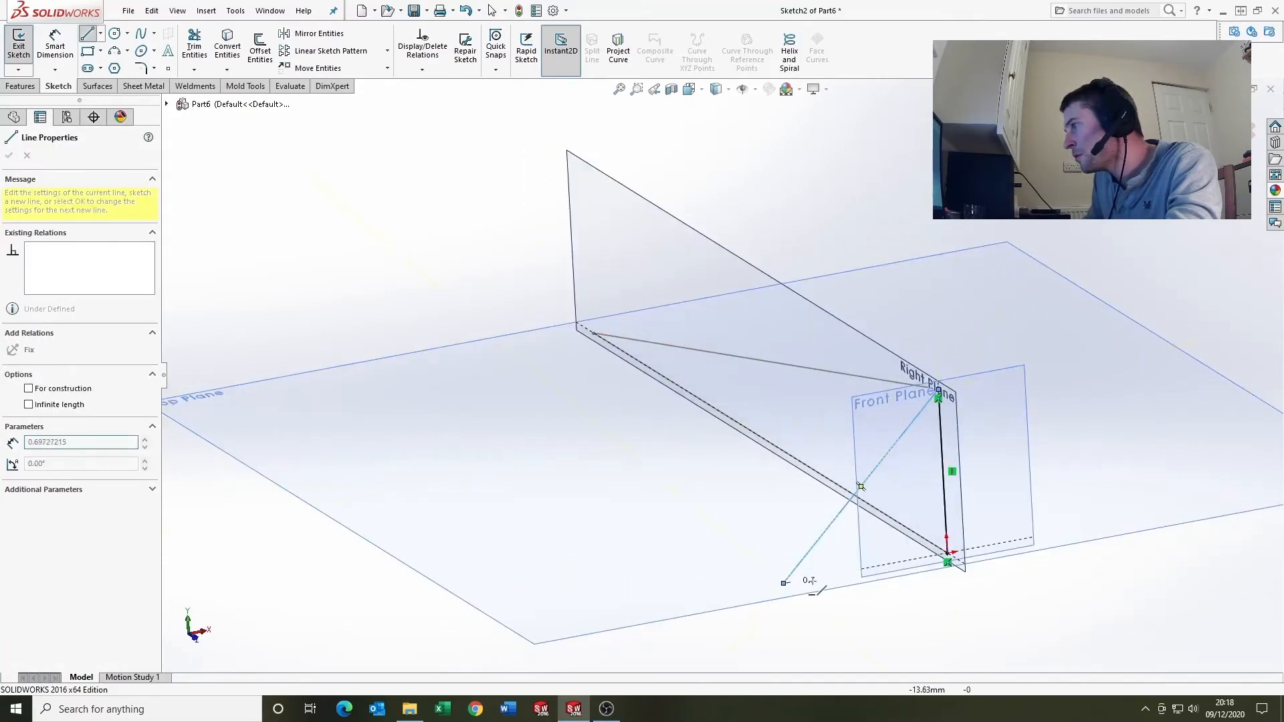
click(948, 562)
key(Escape)
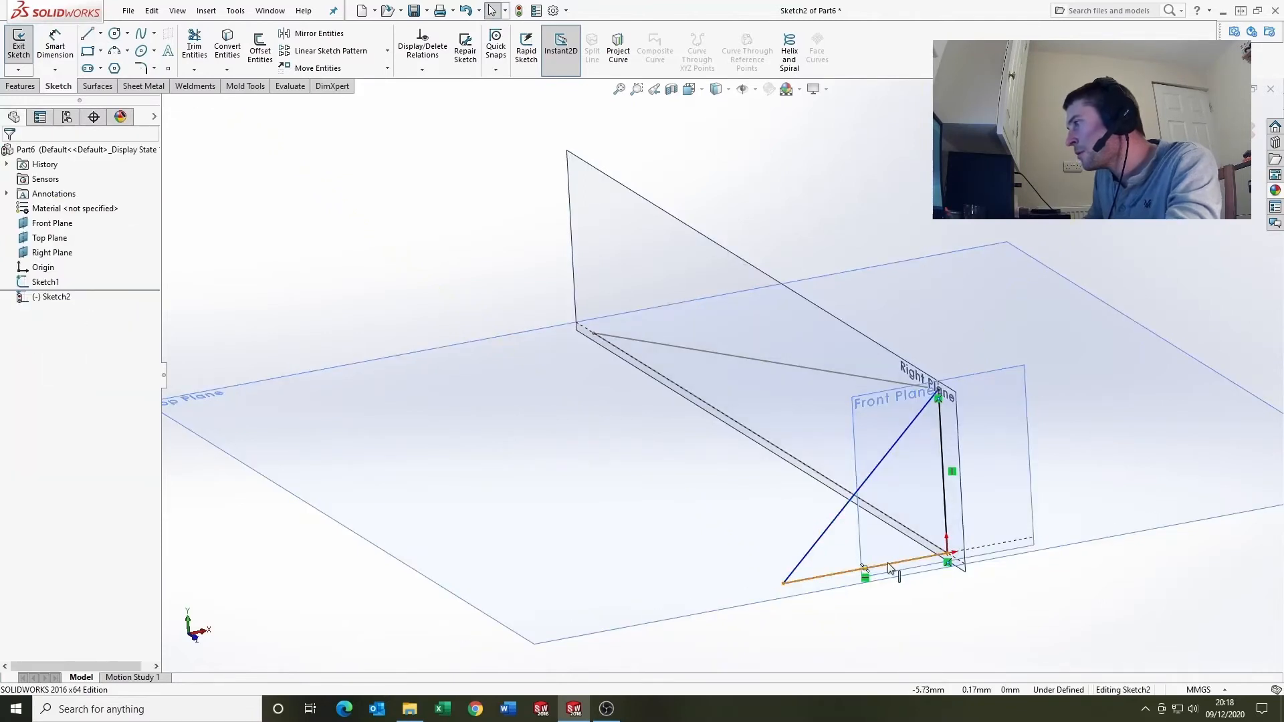
- Dimension the Front Plane triangle's horizontal base to 20 mm and finish the sketch
key(d)
click(862, 574)
click(863, 622)
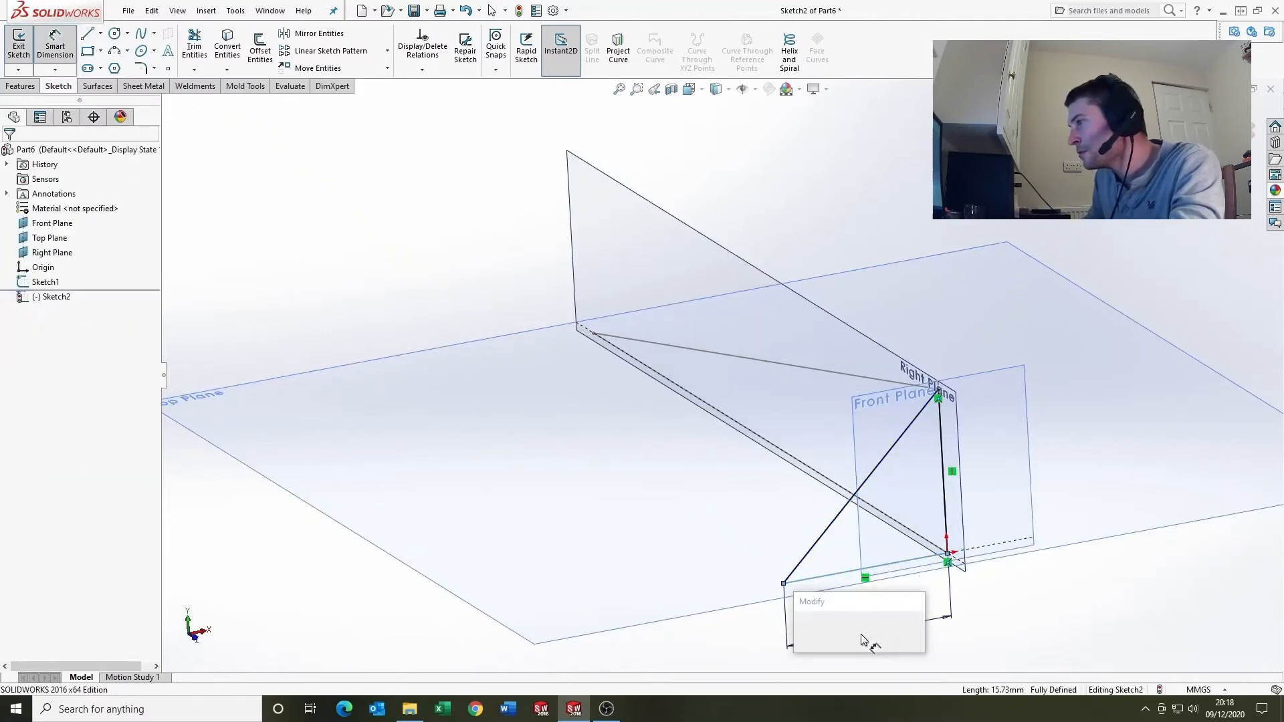
text(20)
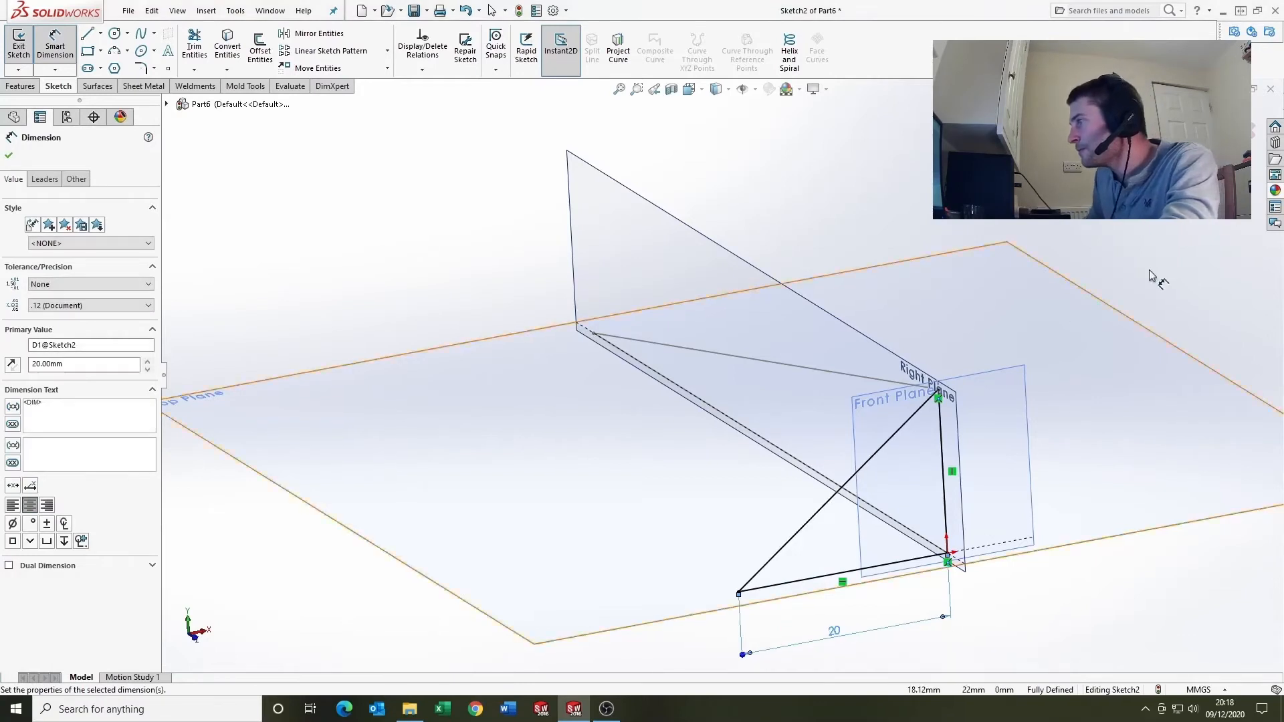
key(Escape)
mouse_move(880, 266)
middle_down()
mouse_move(602, 433)
mouse_move(785, 484)
middle_up()
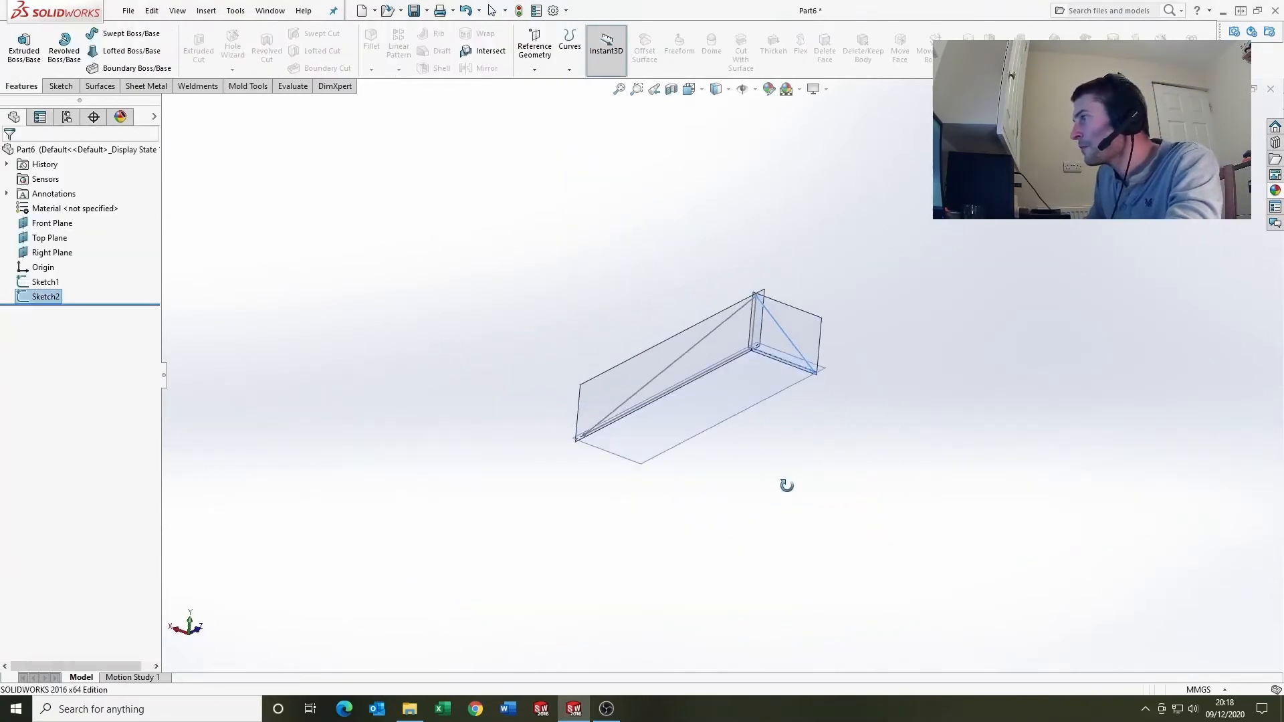
- Create a Boundary Boss/Base between the Front Plane triangle and the Right Plane triangle as Direction 1 profiles
click(145, 70)
middle_drag(622, 272, 672, 345)
click(645, 346)
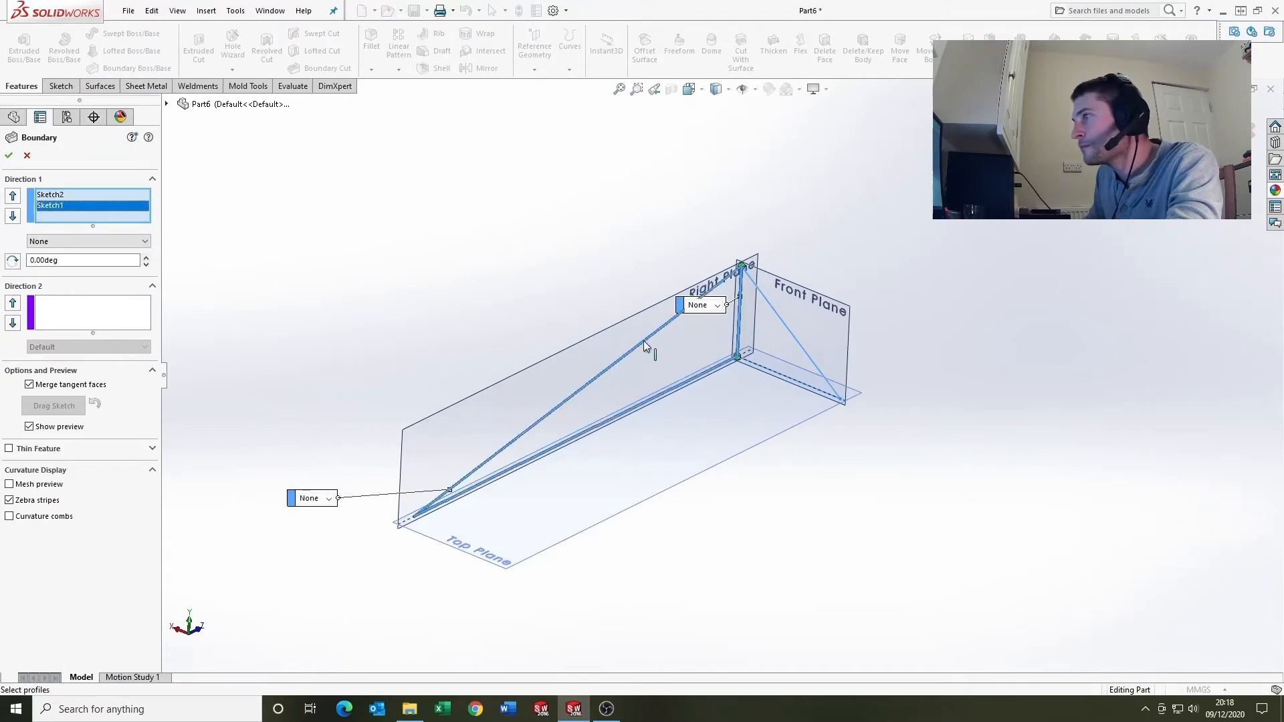
scroll(771, 314, down, 2)
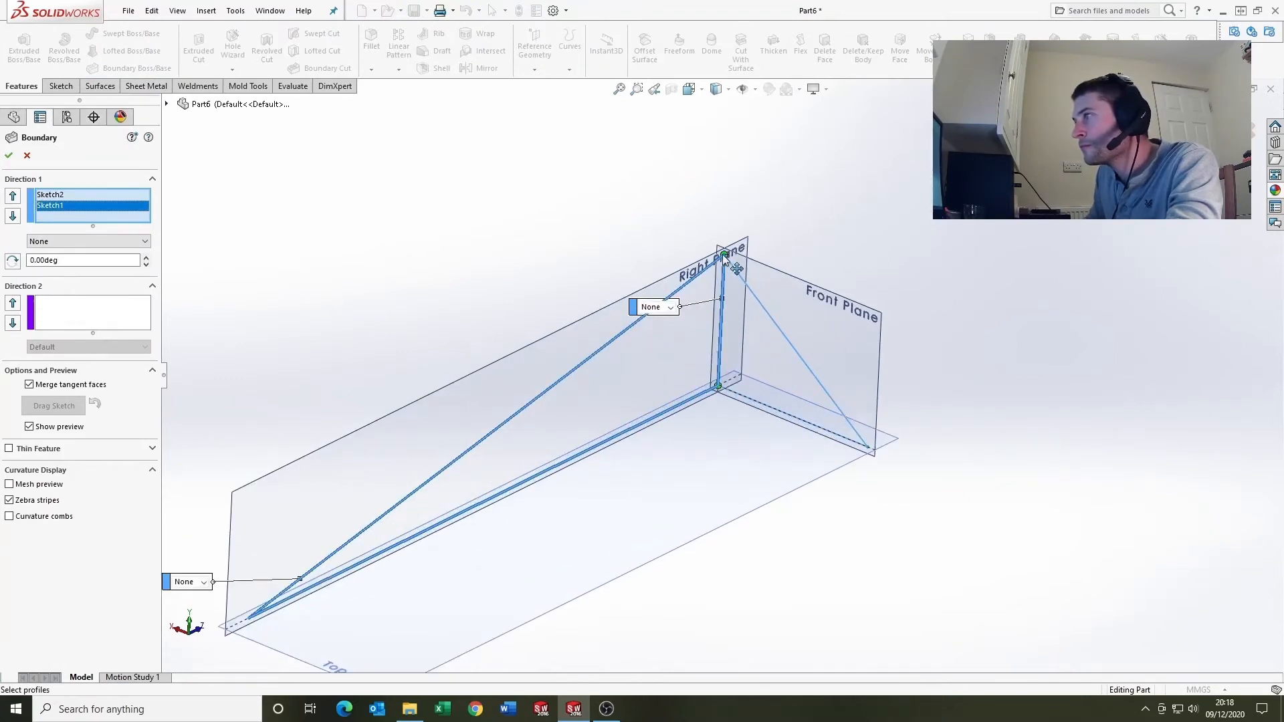
right_click(57, 207)
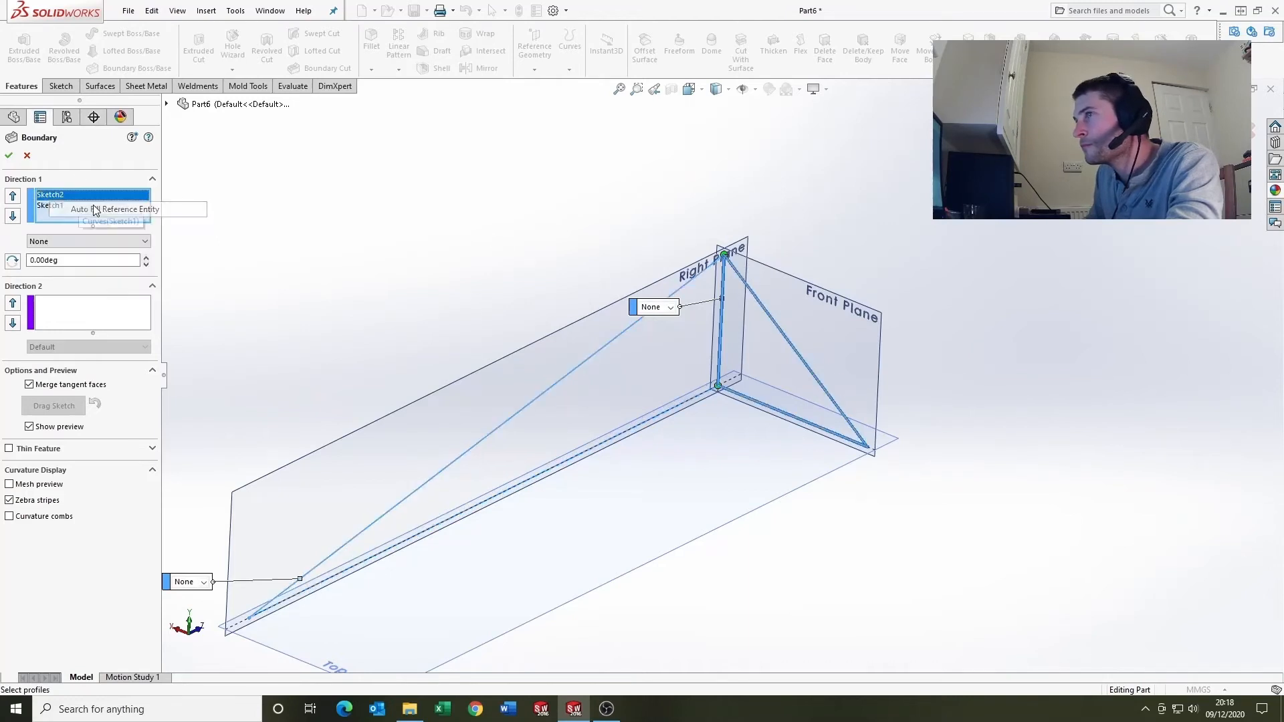
click(118, 234)
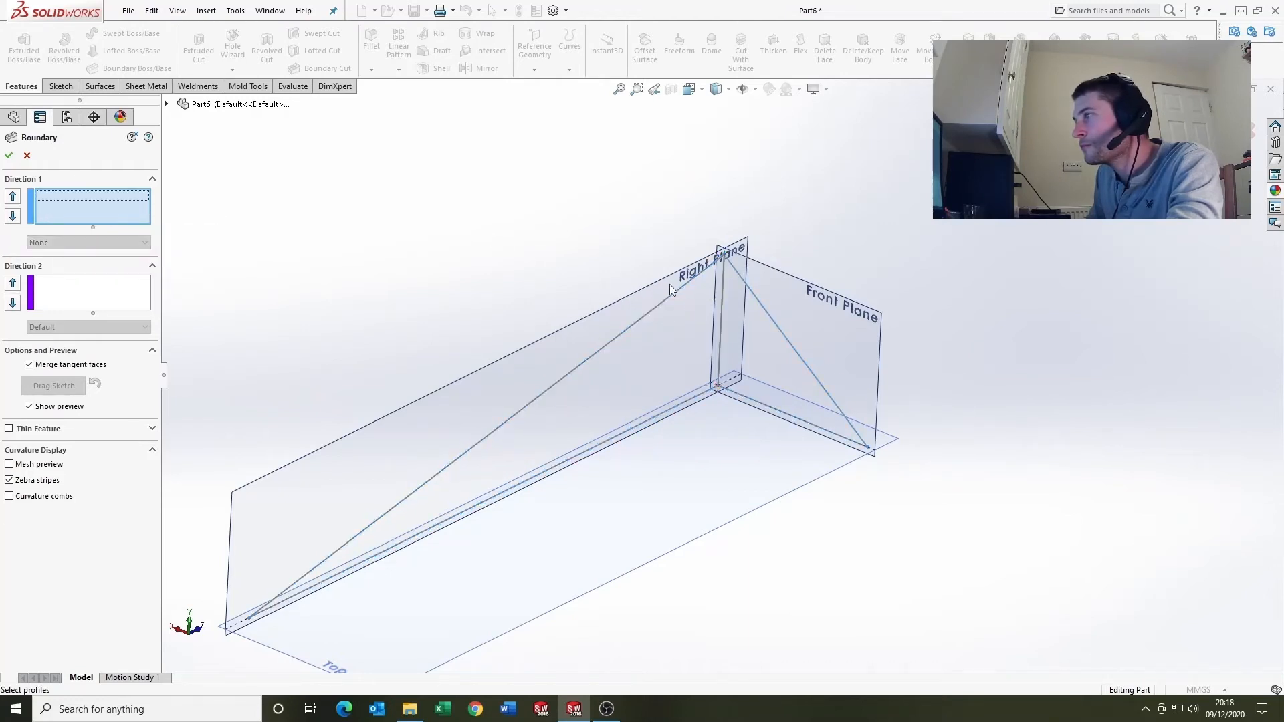
click(776, 324)
click(624, 331)
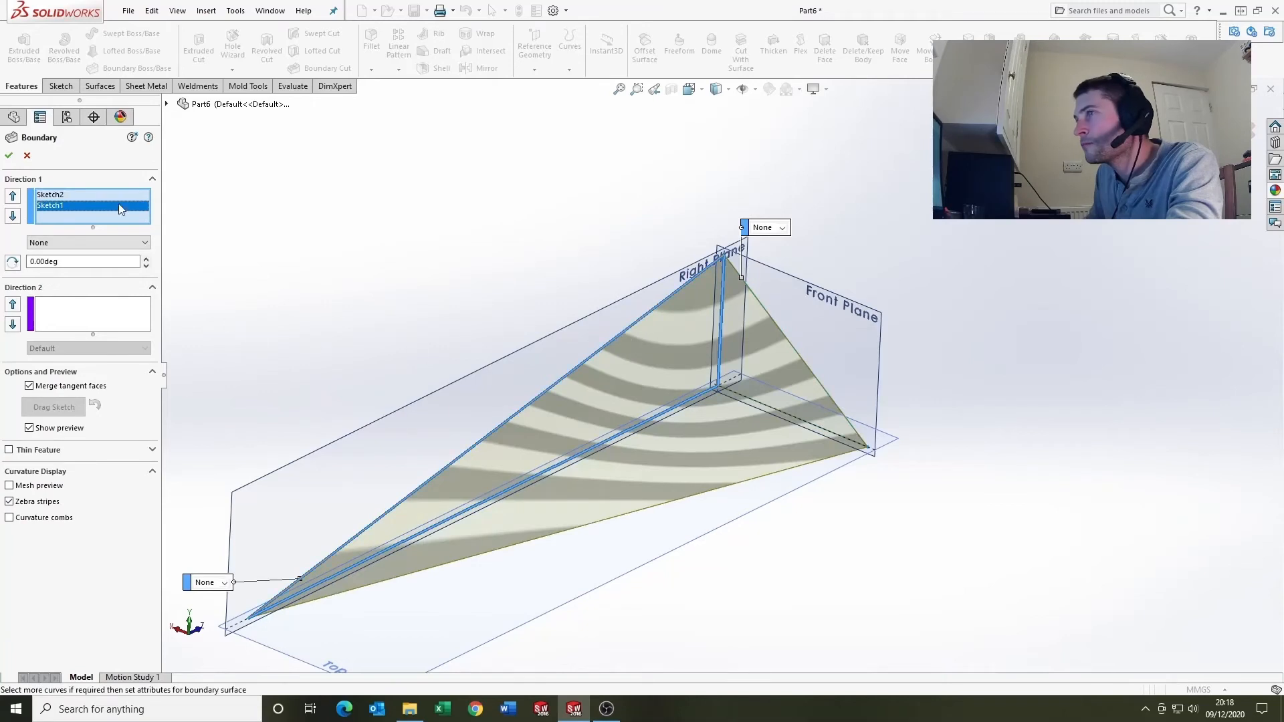
click(10, 156)
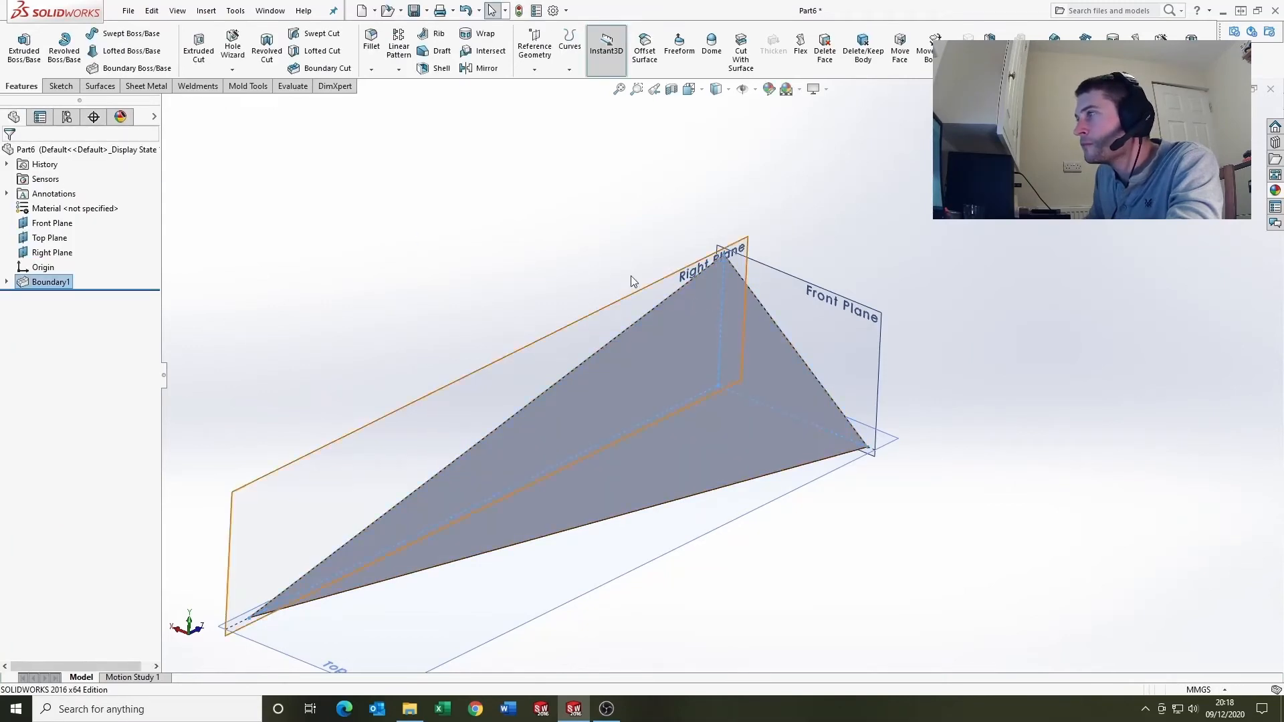
- Mirror the boundary body about its long vertical face on the Right Plane, with solids merged
middle_drag(631, 275, 616, 420)
scroll(615, 420, down, 2)
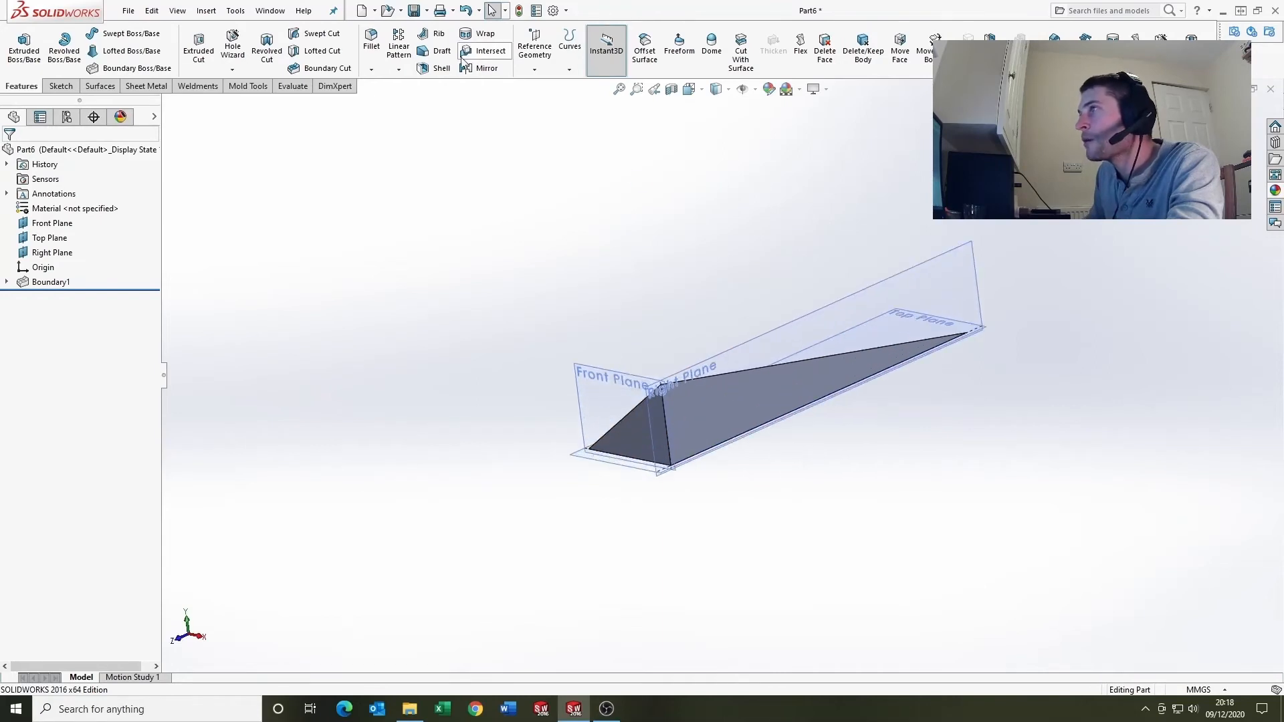
click(480, 70)
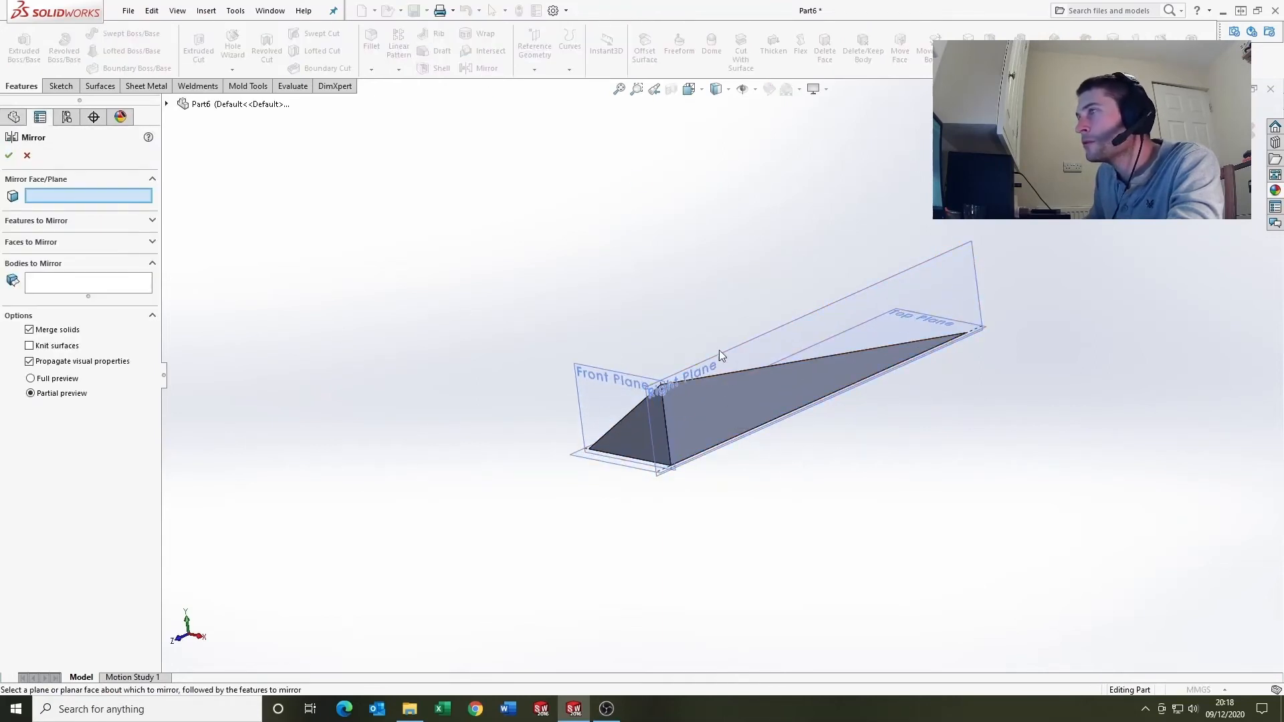
click(784, 378)
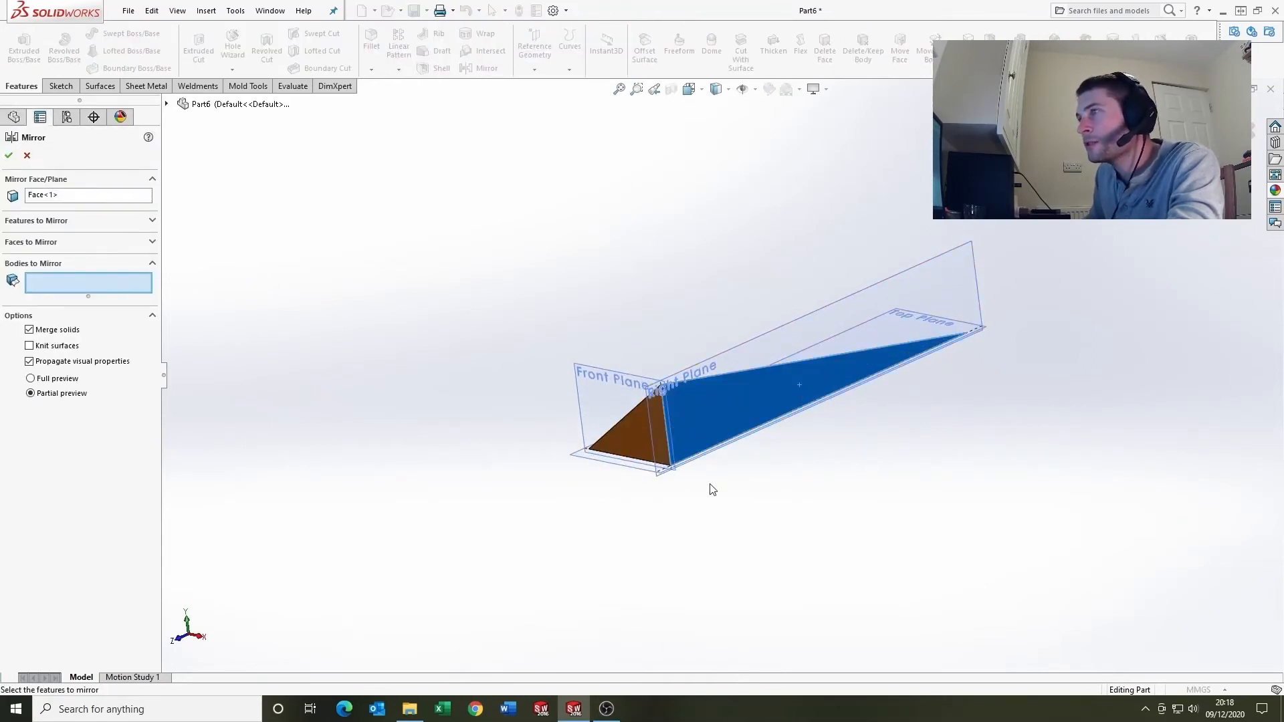
click(612, 440)
key(Return)
- Mirror the star point body about its flat underside, with solids merged, to make it symmetric above and below the Top Plane
middle_drag(676, 433, 666, 241)
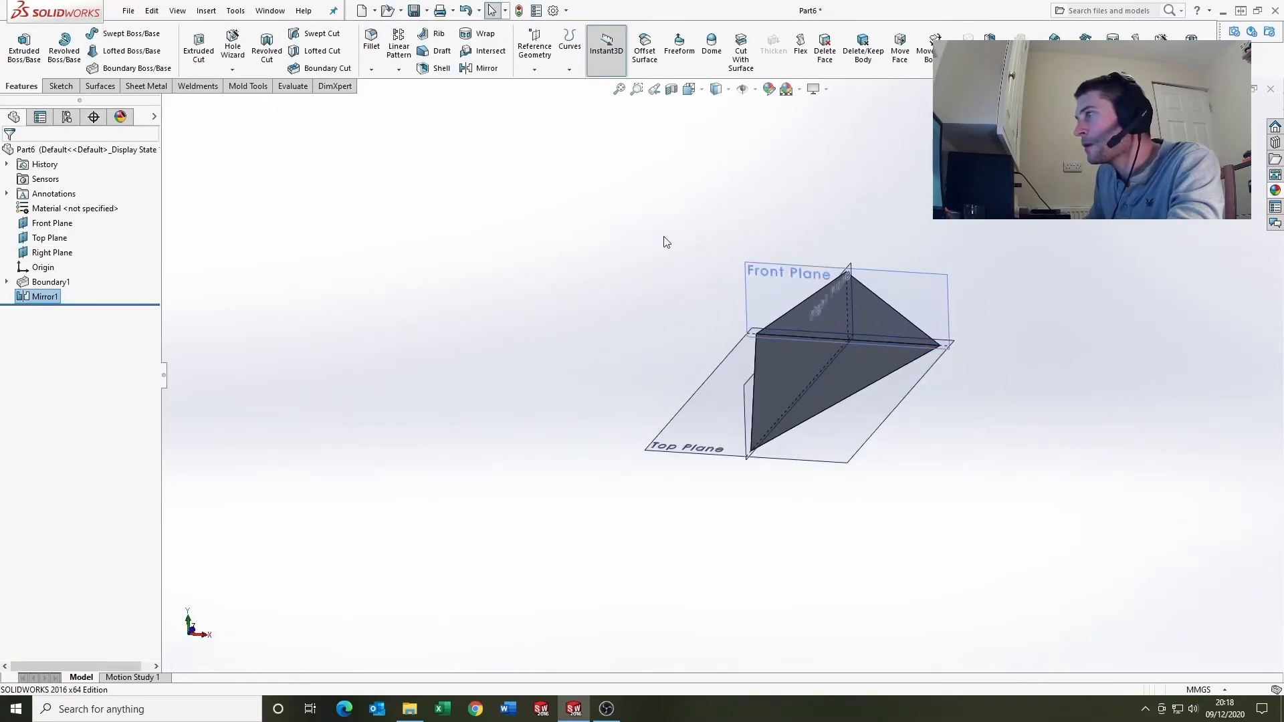
click(483, 69)
click(837, 381)
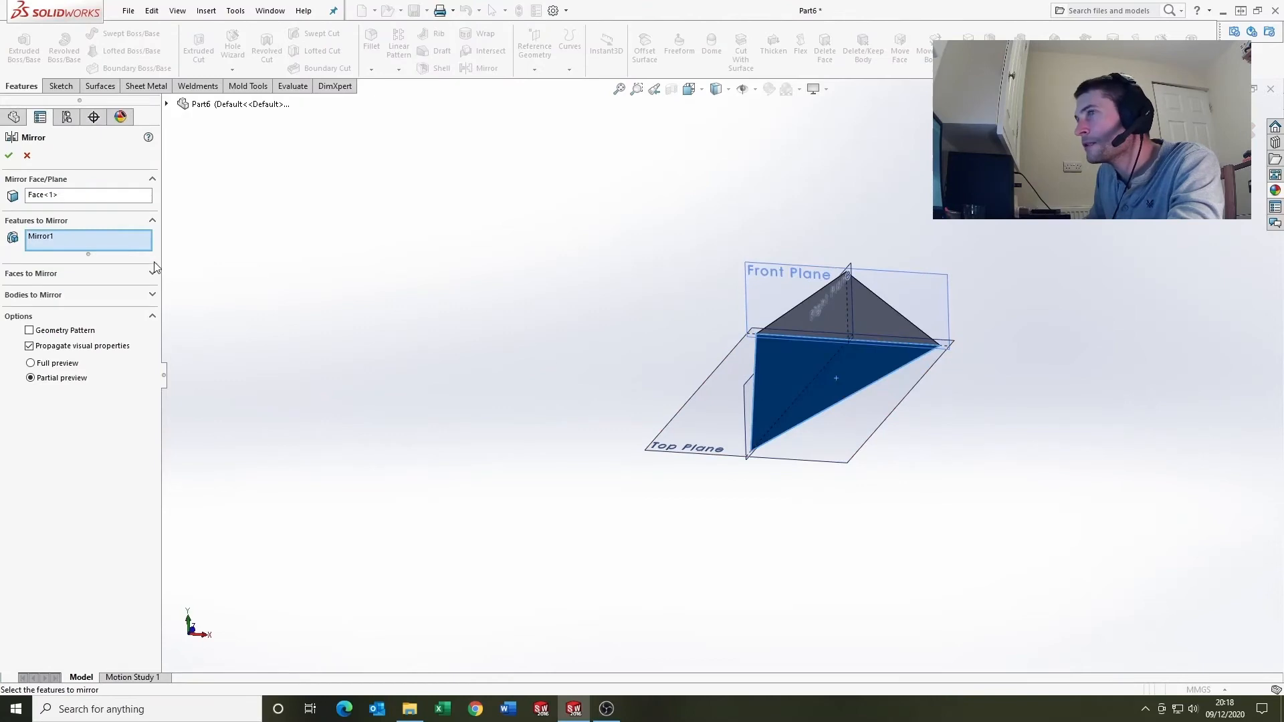
right_click(94, 236)
click(124, 248)
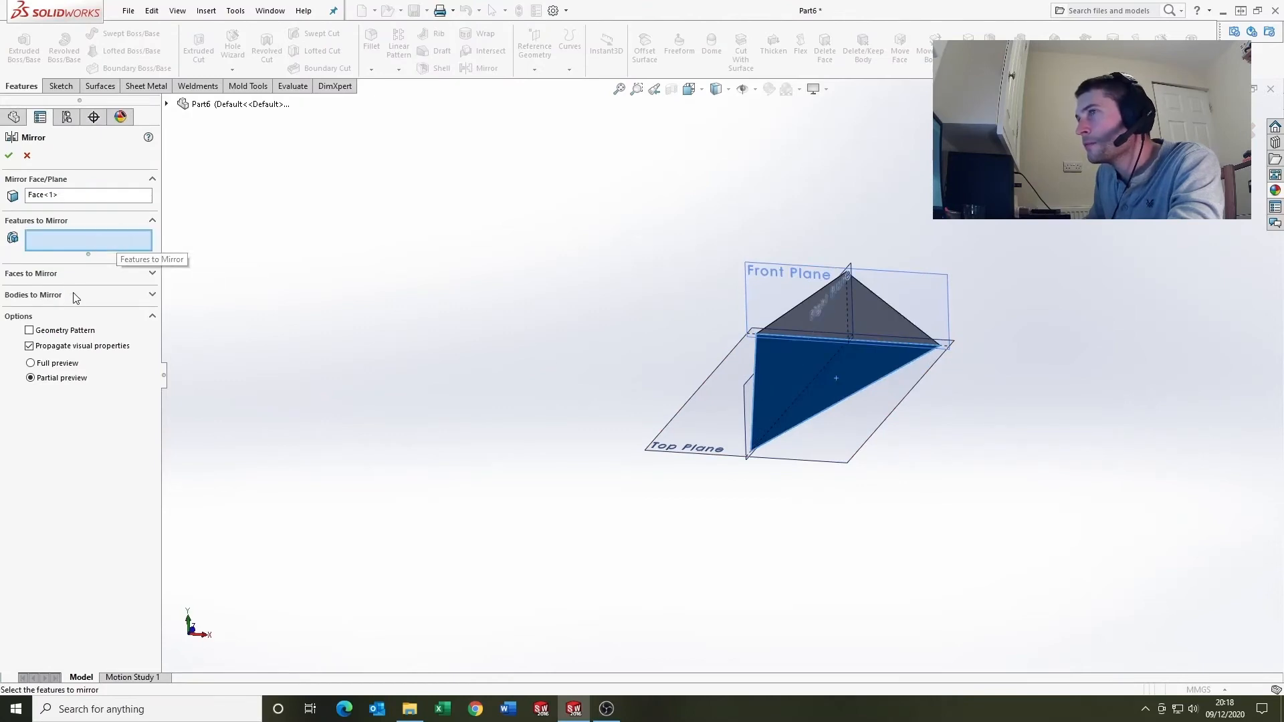
click(152, 295)
click(862, 309)
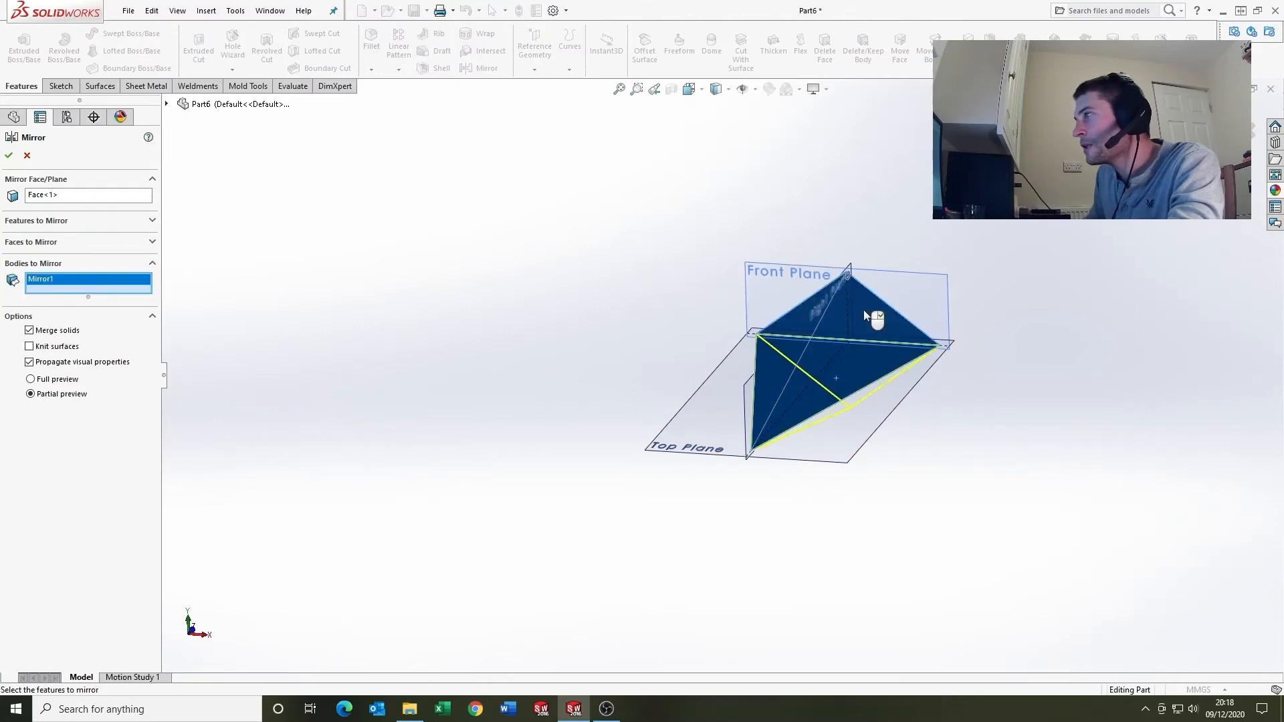
key(Return)
- Create a reference axis at the intersection of the Front Plane and the Right Plane
middle_drag(864, 310, 809, 361)
click(806, 358)
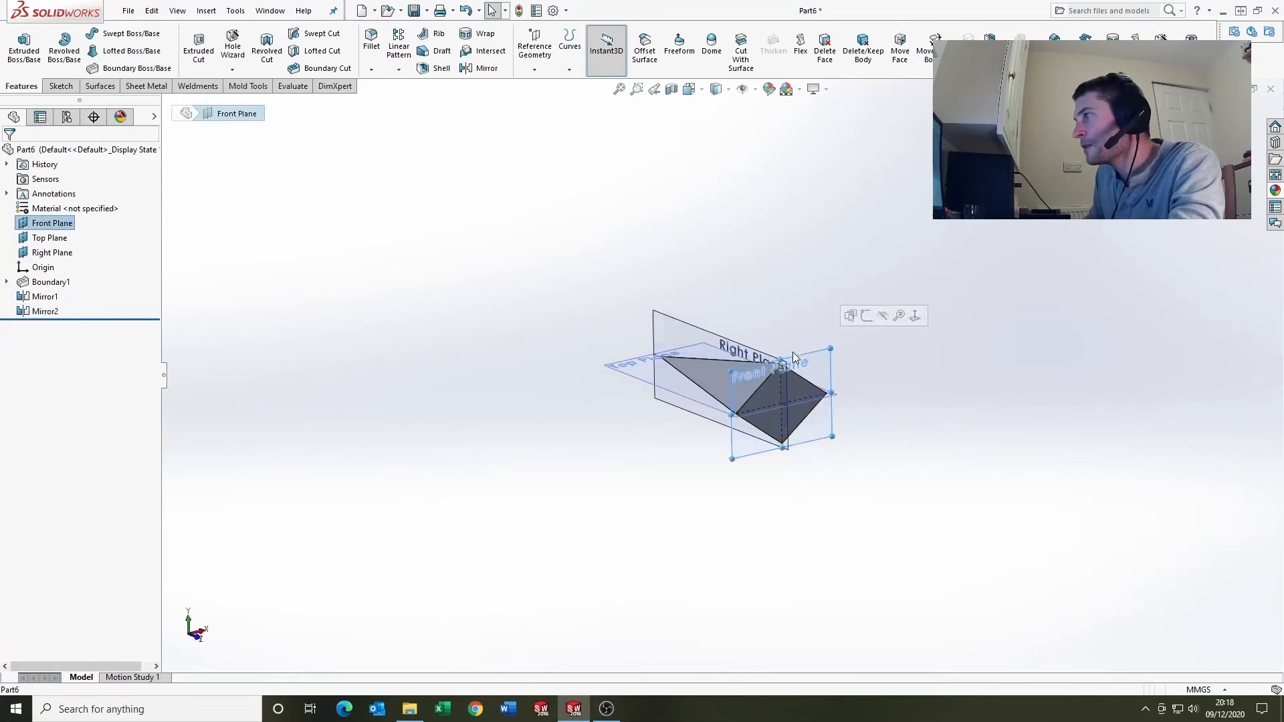
ctrl+click(672, 315)
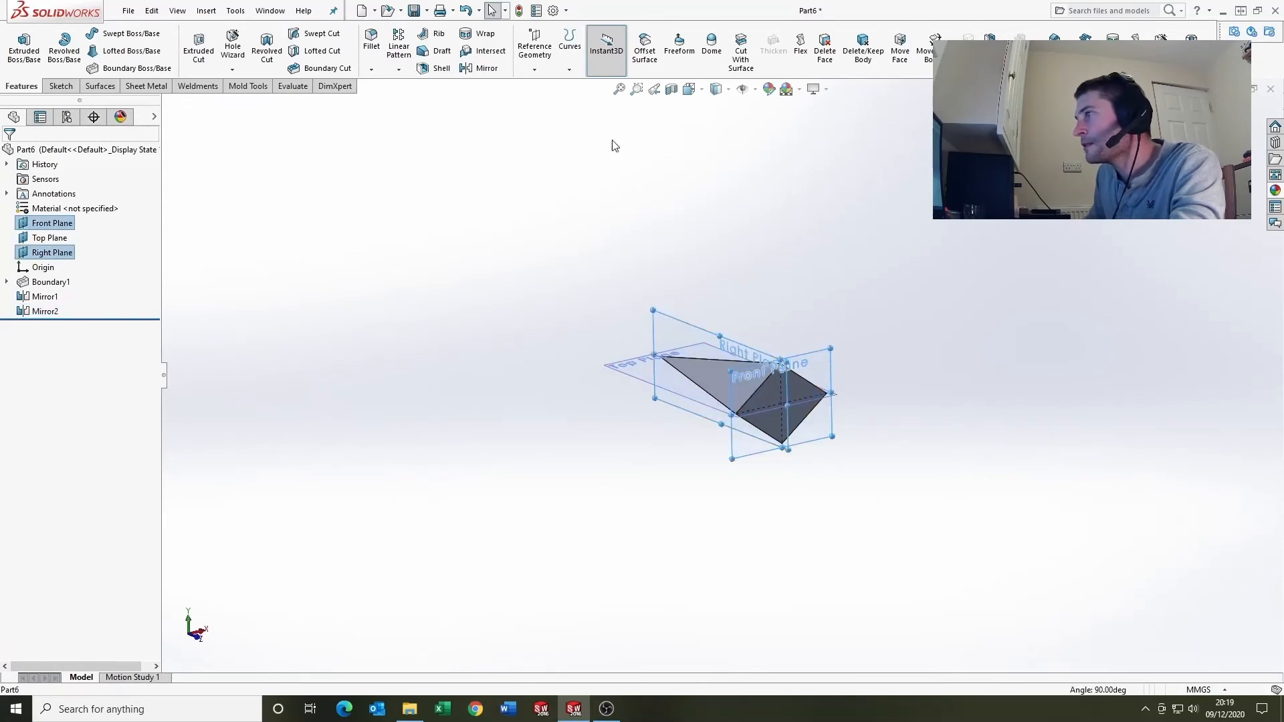
click(560, 64)
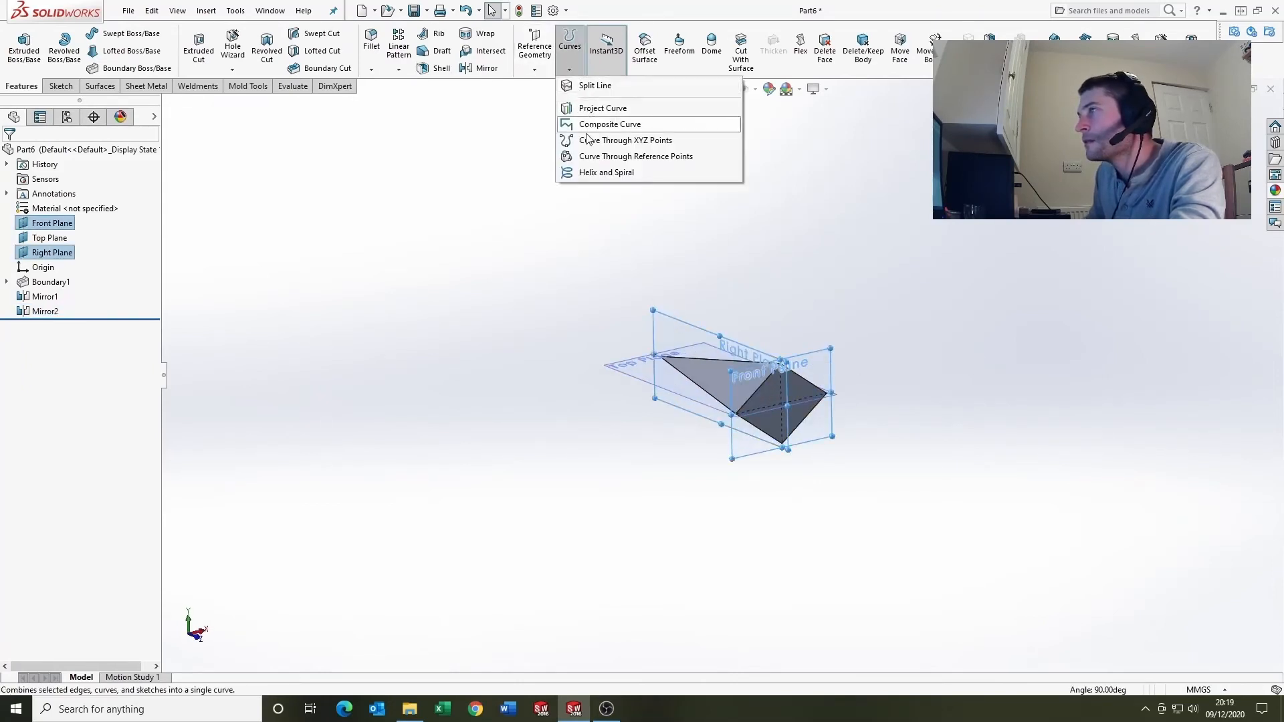
click(535, 69)
click(544, 101)
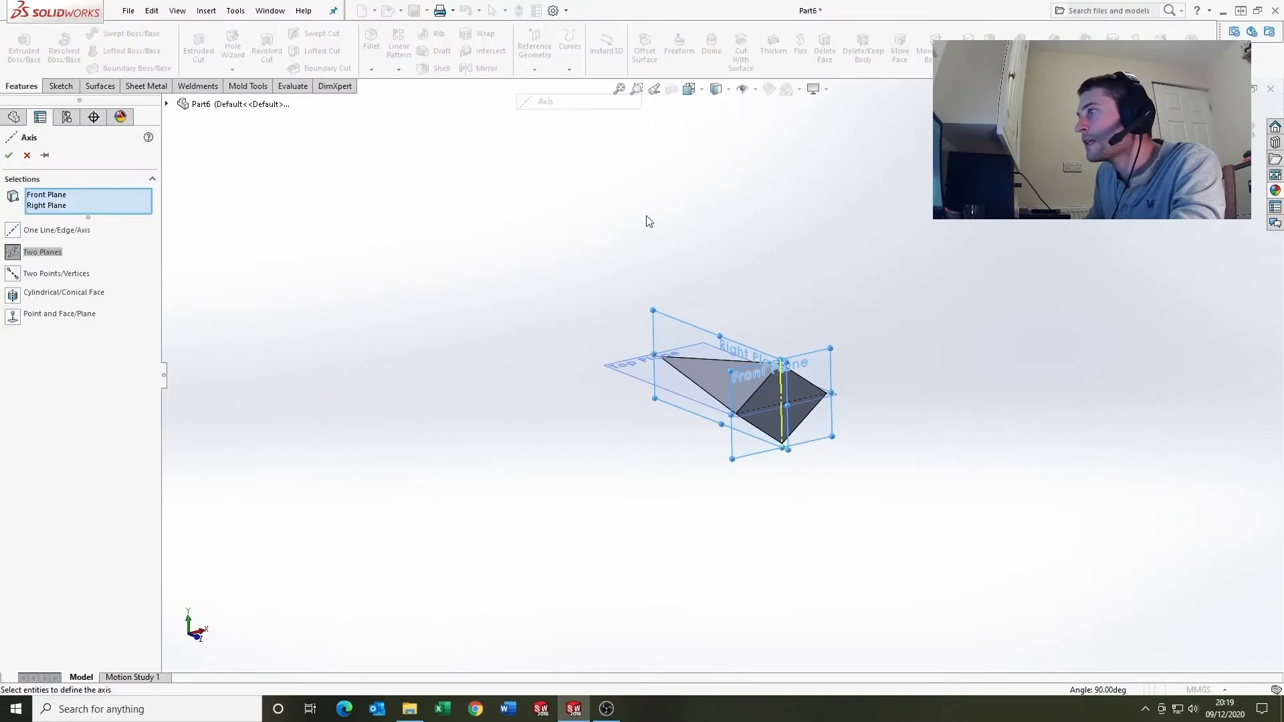
click(10, 155)
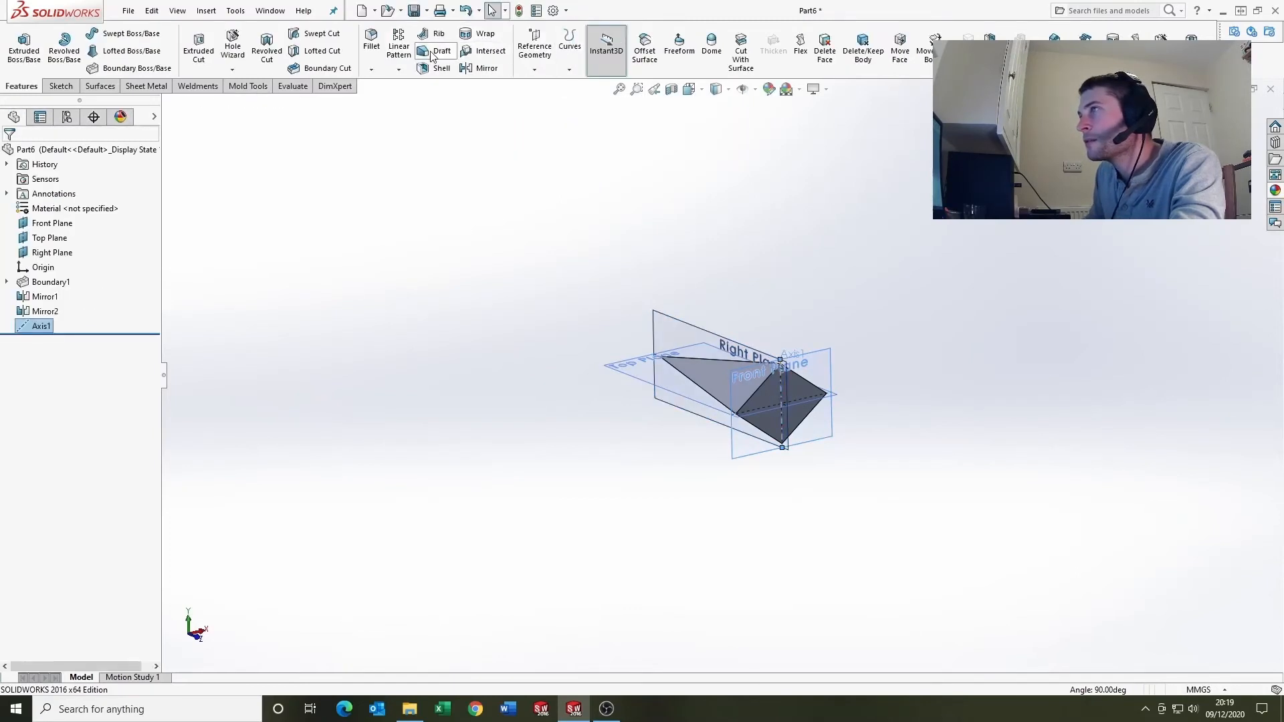
- Circular-pattern the mirrored star point body around the new axis with 5 equally spaced instances over 360 degrees
click(399, 70)
click(443, 97)
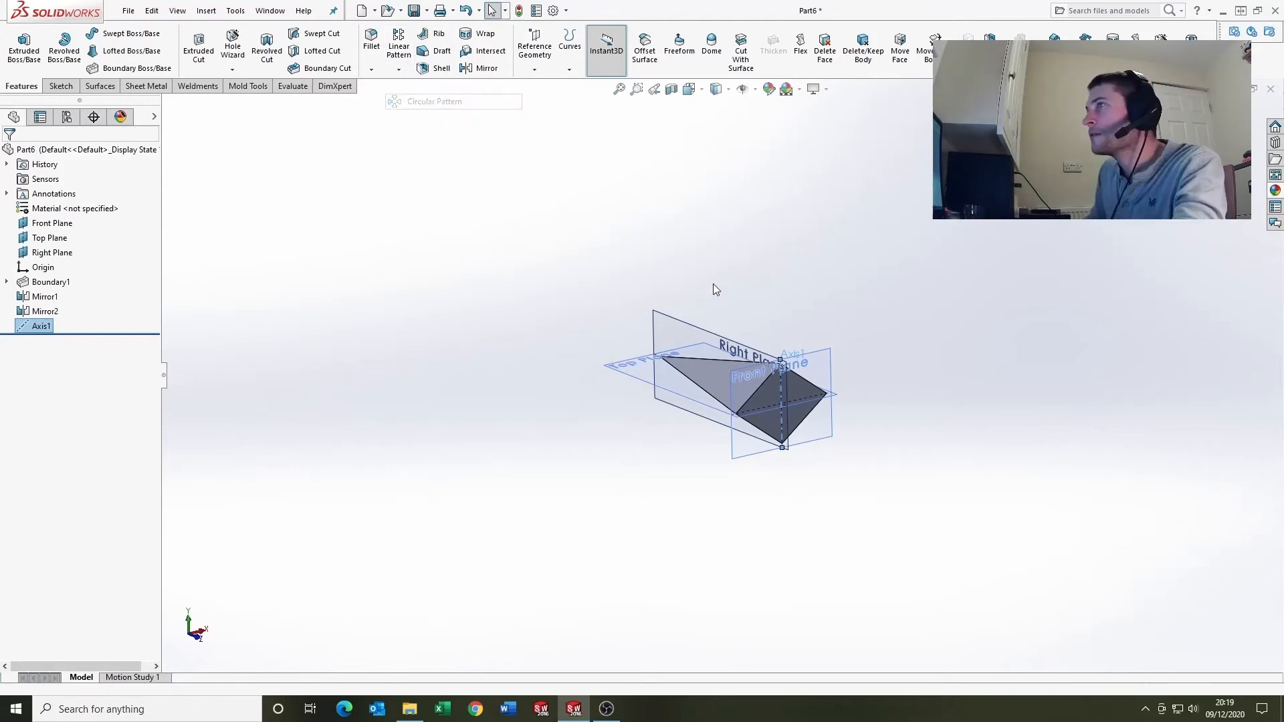
scroll(774, 398, down, 2)
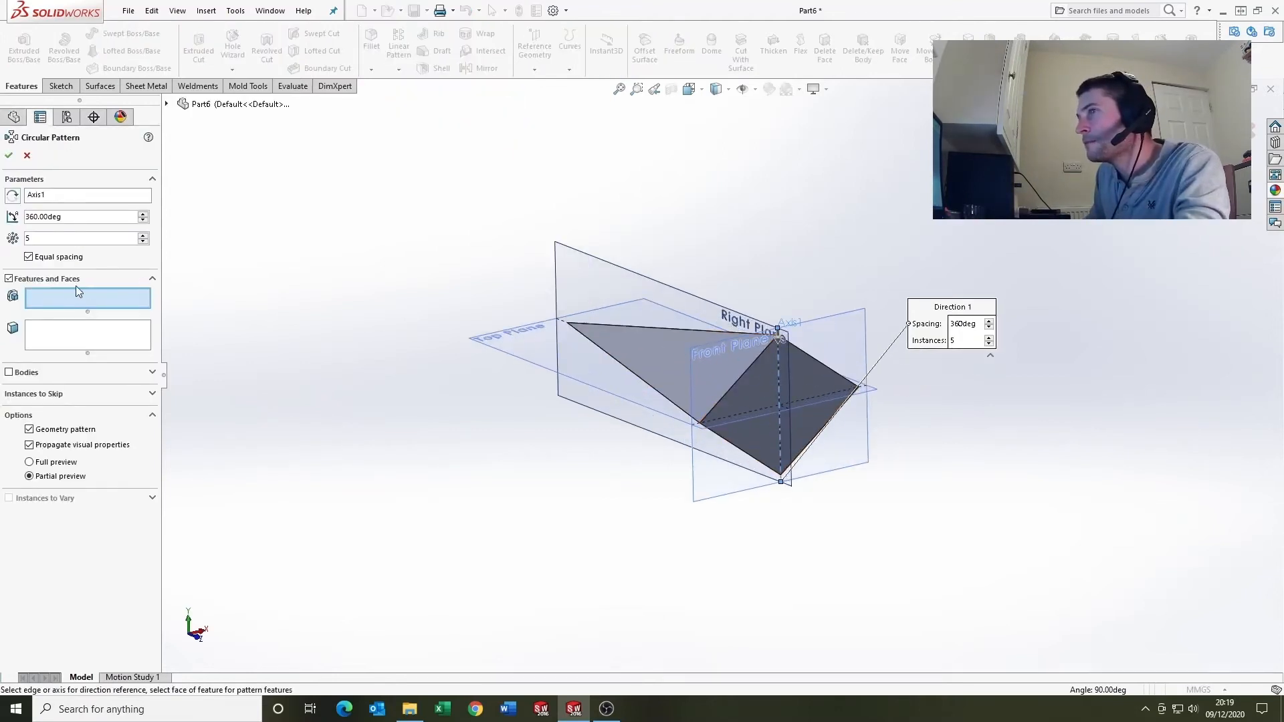
click(8, 278)
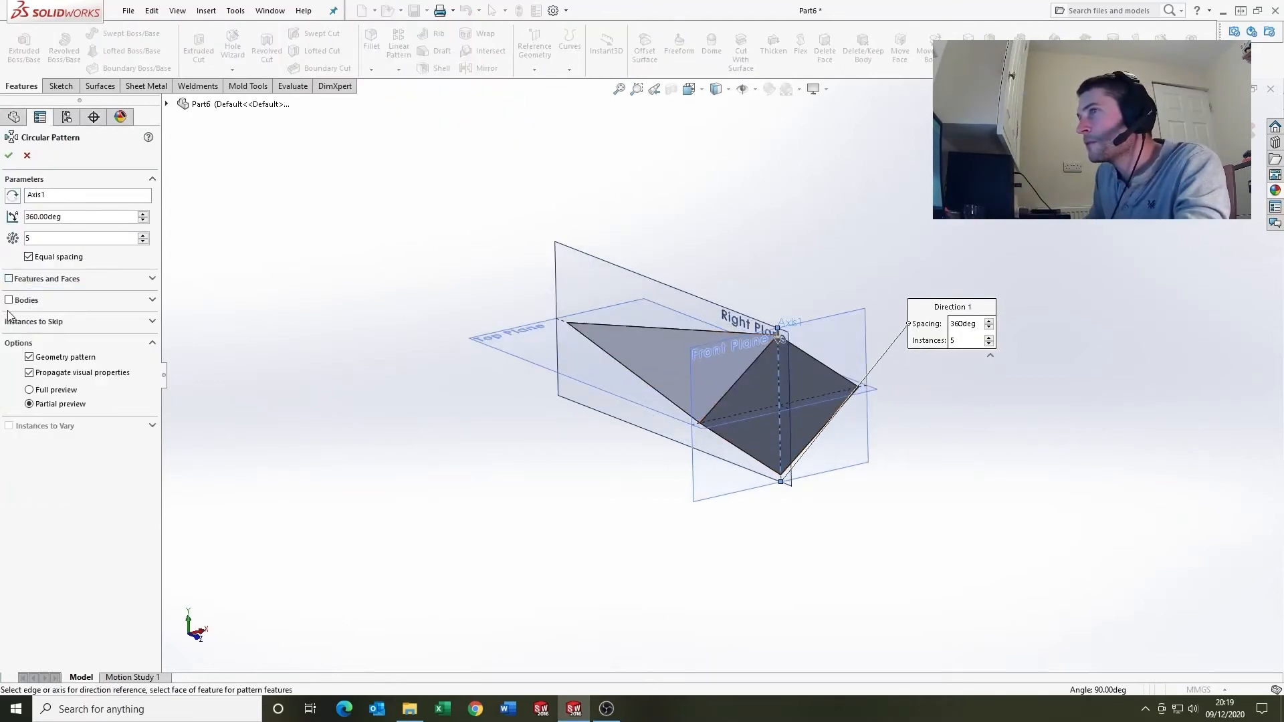
click(9, 300)
click(639, 346)
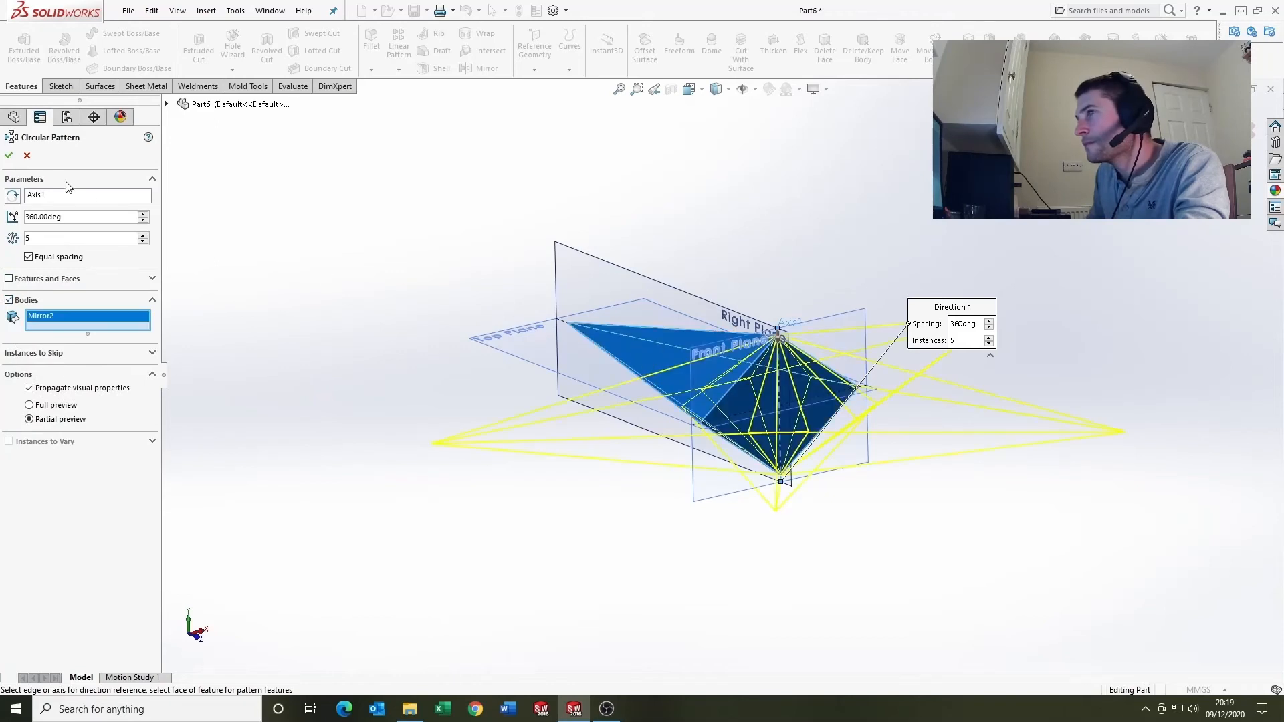
click(8, 156)
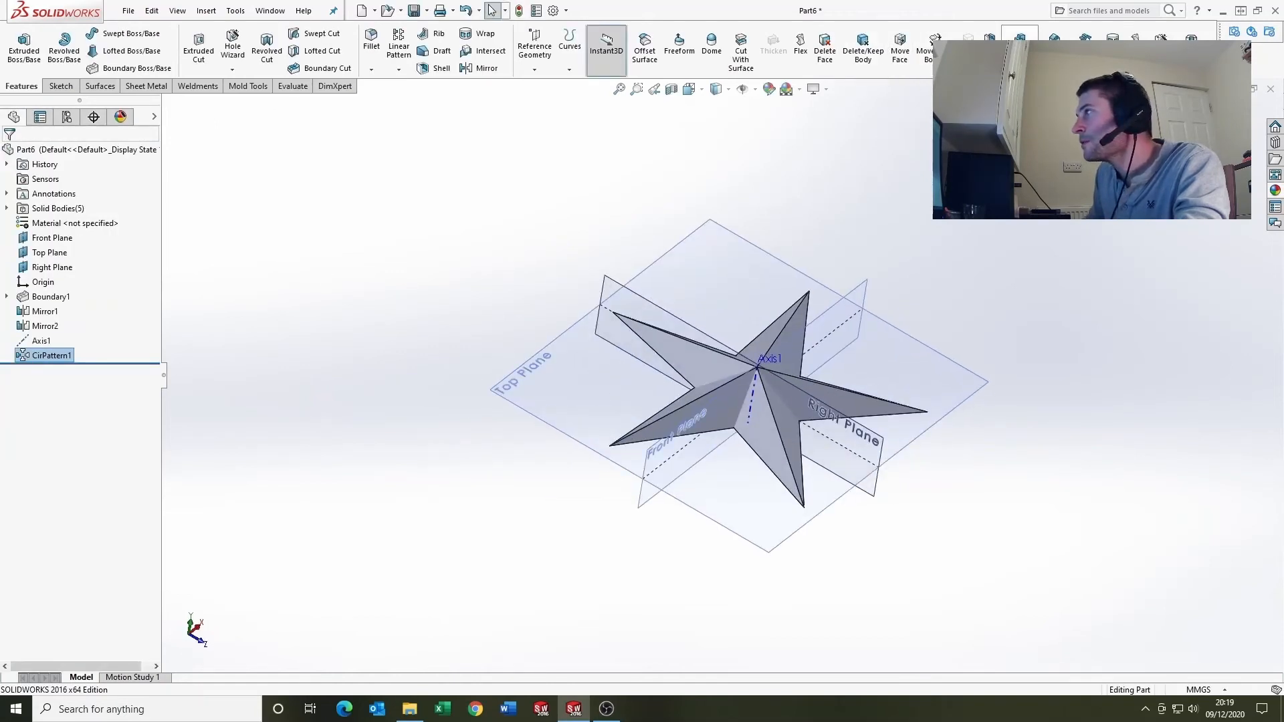
- Combine the original star point and its four patterned copies into one solid using the Add operation
scroll(737, 353, down, 3)
click(655, 360)
click(664, 417)
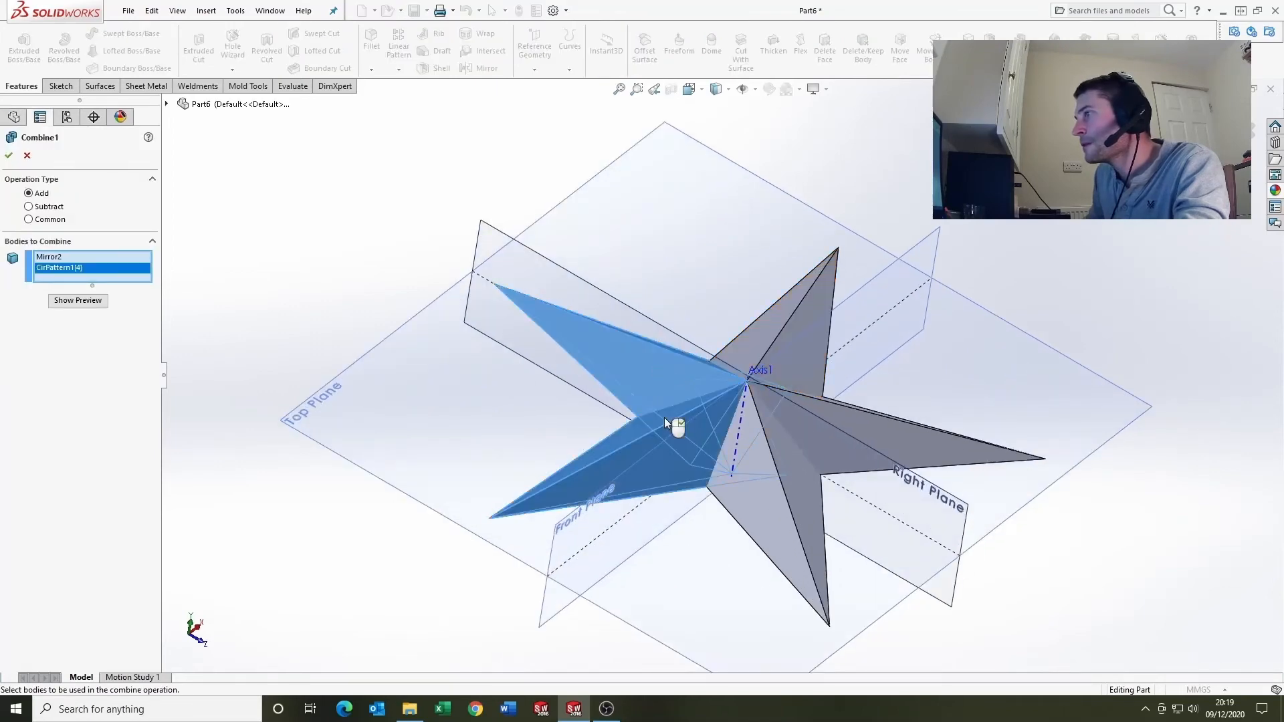
click(736, 442)
click(795, 435)
click(785, 355)
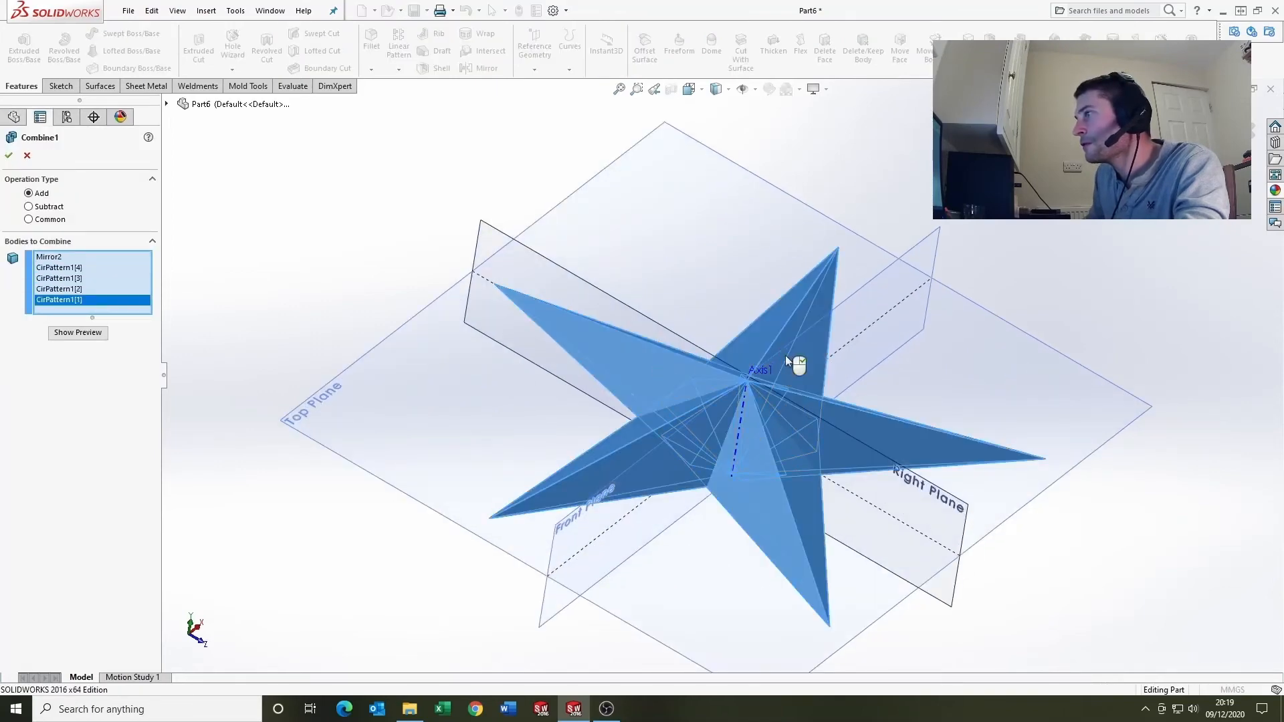
right_click(785, 356)
scroll(785, 355, up, 3)
middle_drag(785, 355, 714, 362)
scroll(903, 339, down, 2)
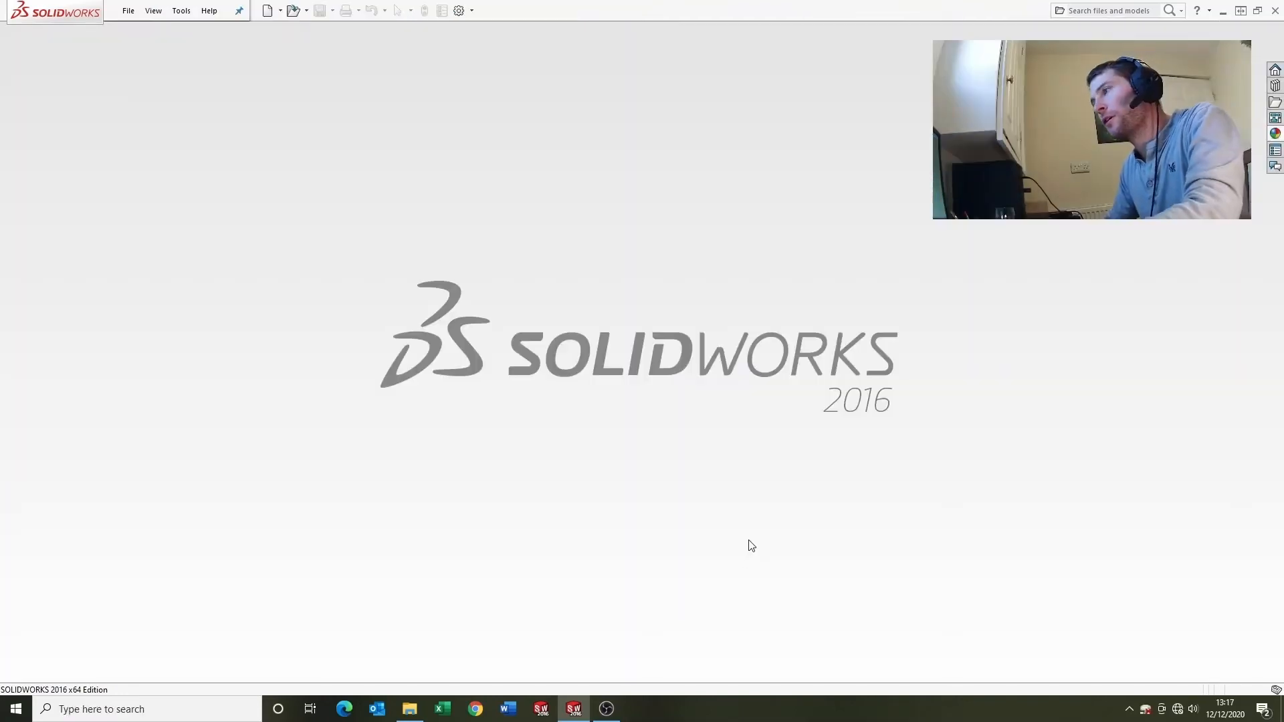
- Create a new part document and start a sketch on the Top Plane
key(ctrl+n)
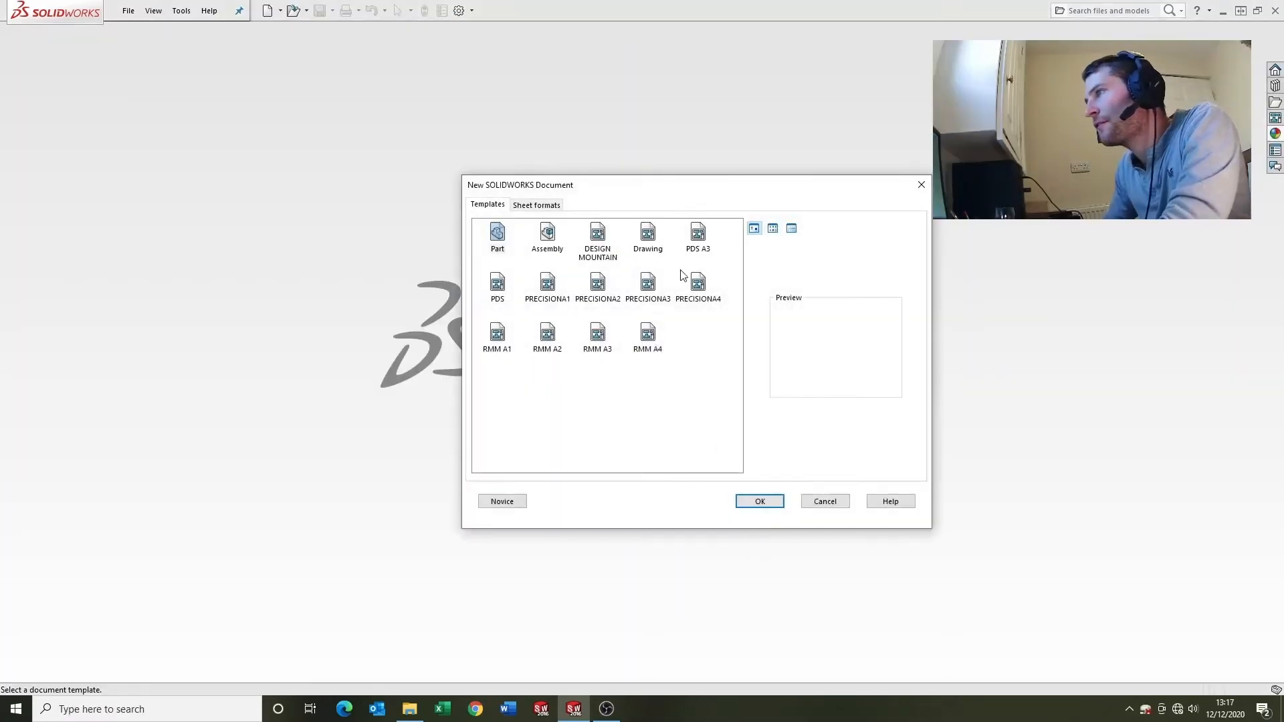
click(773, 500)
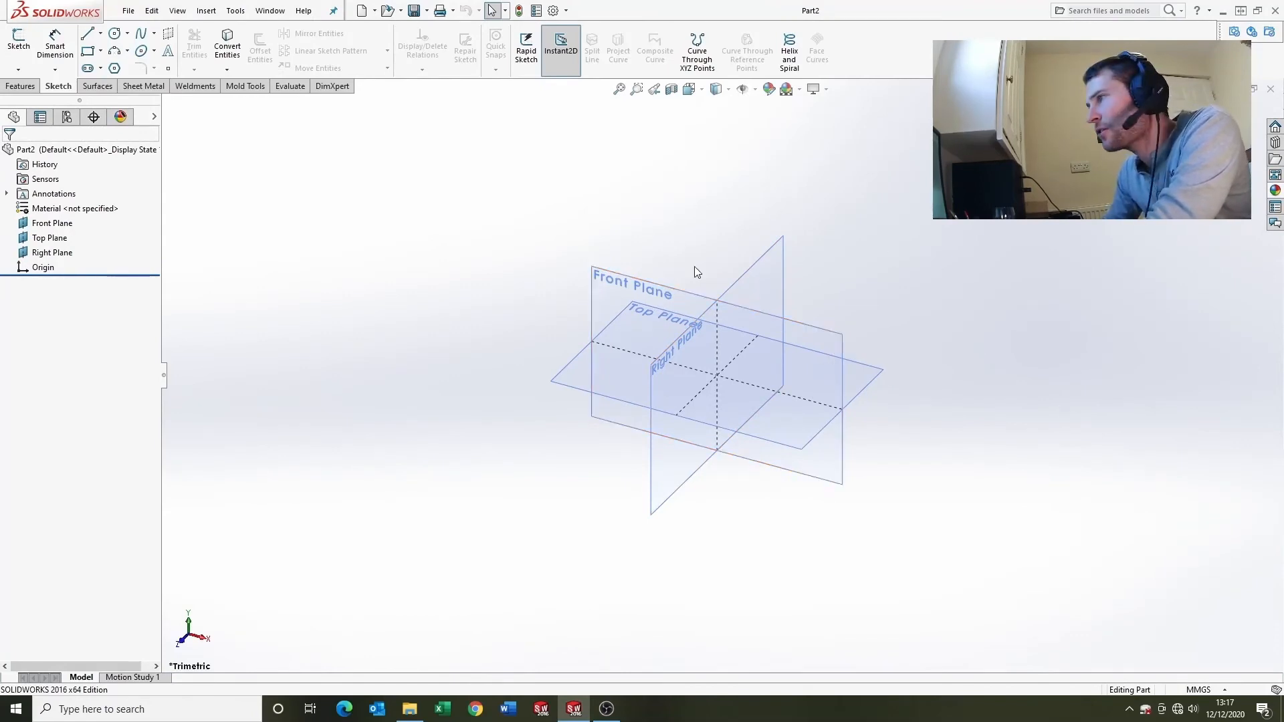
click(573, 379)
click(630, 376)
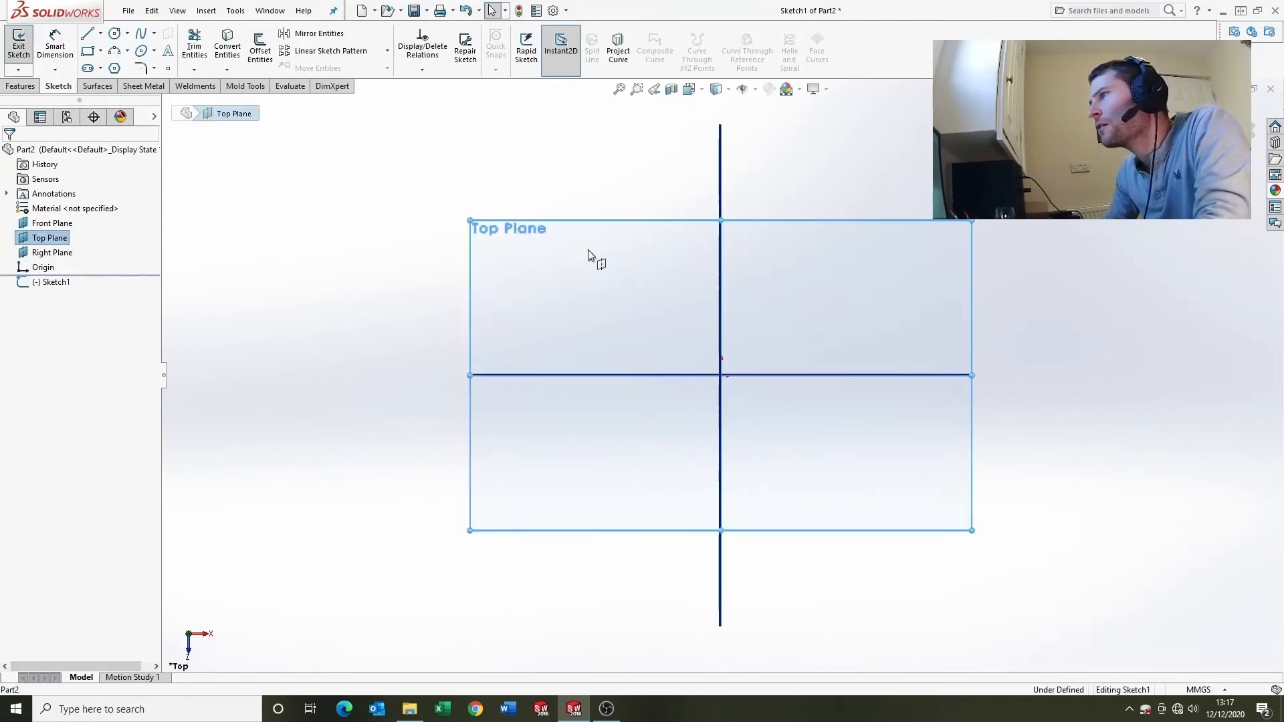
- Draw a closed triangle about 42 mm wide and 52 mm high, with its base through the origin and its apex directly above
click(87, 33)
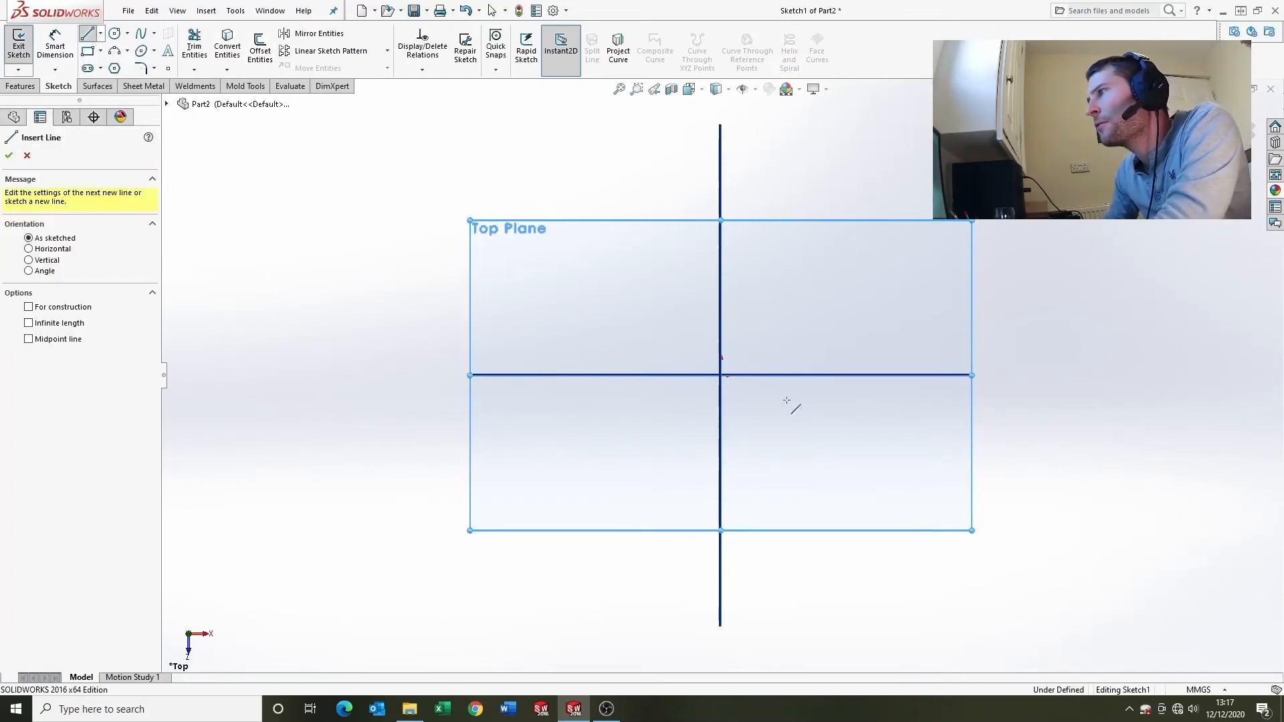
click(670, 375)
click(720, 228)
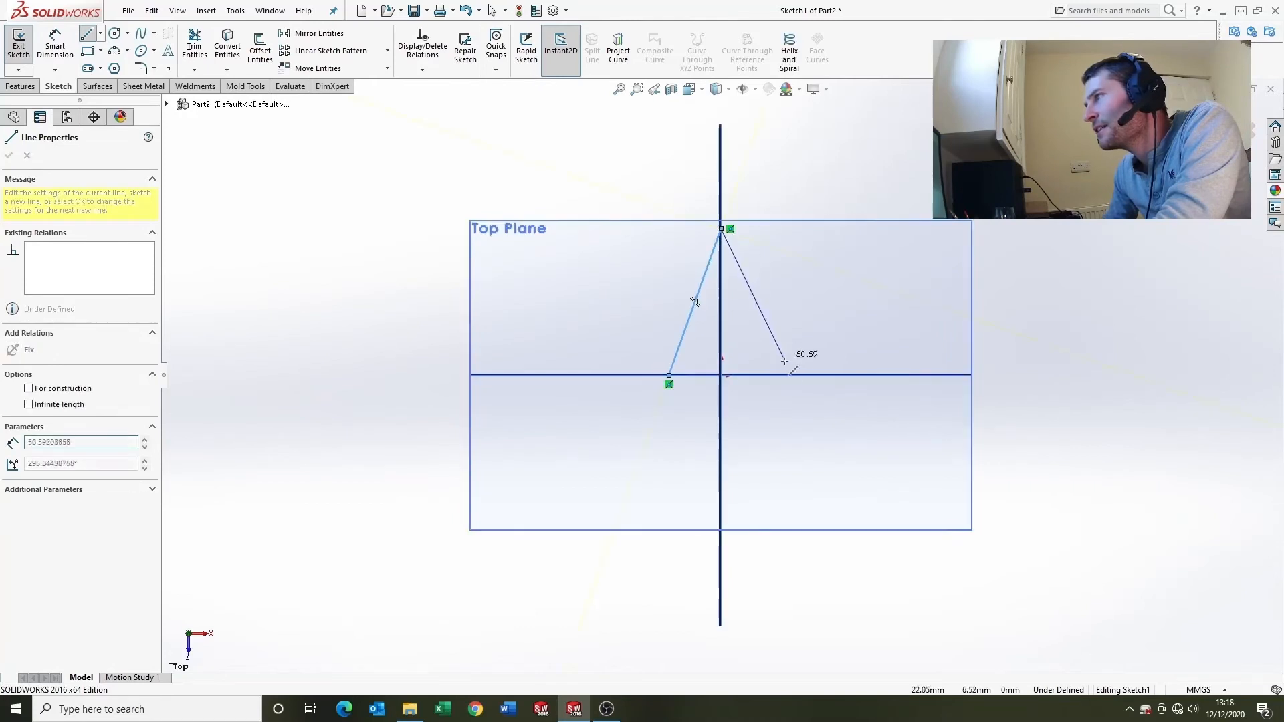
click(789, 375)
click(669, 375)
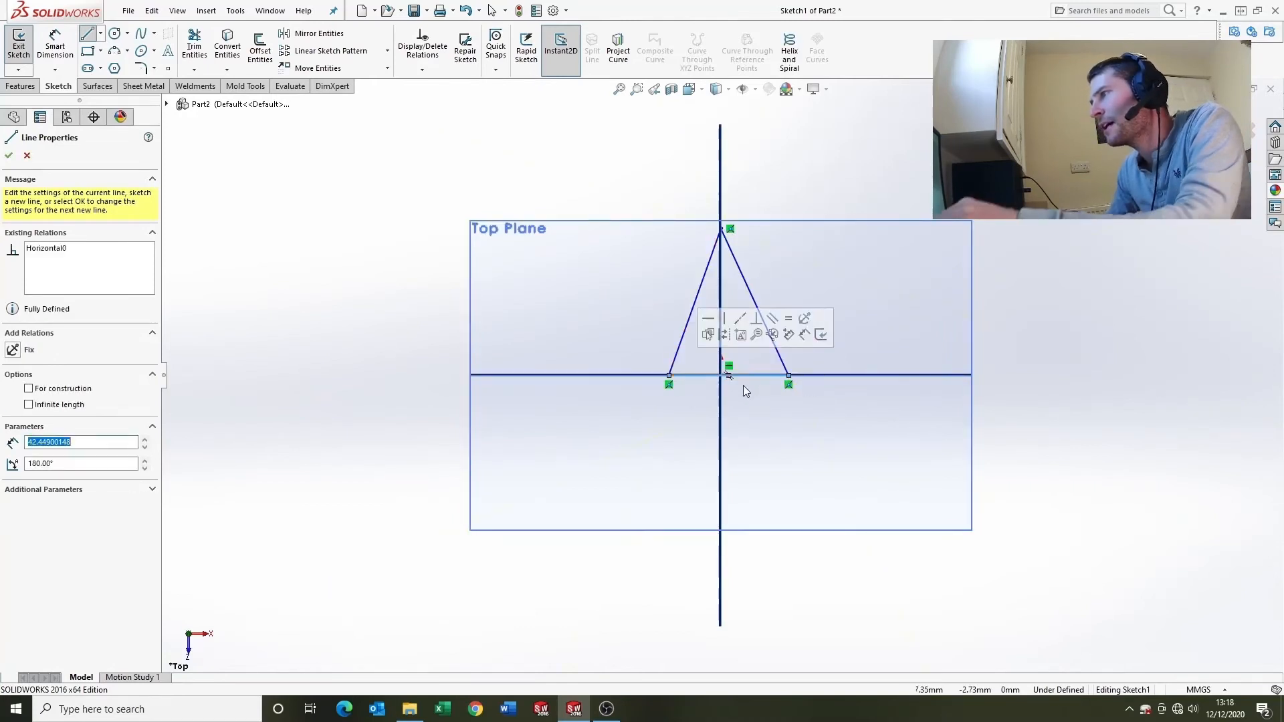
- Dimension the triangle's base to 40 mm
right_drag(744, 458, 745, 431)
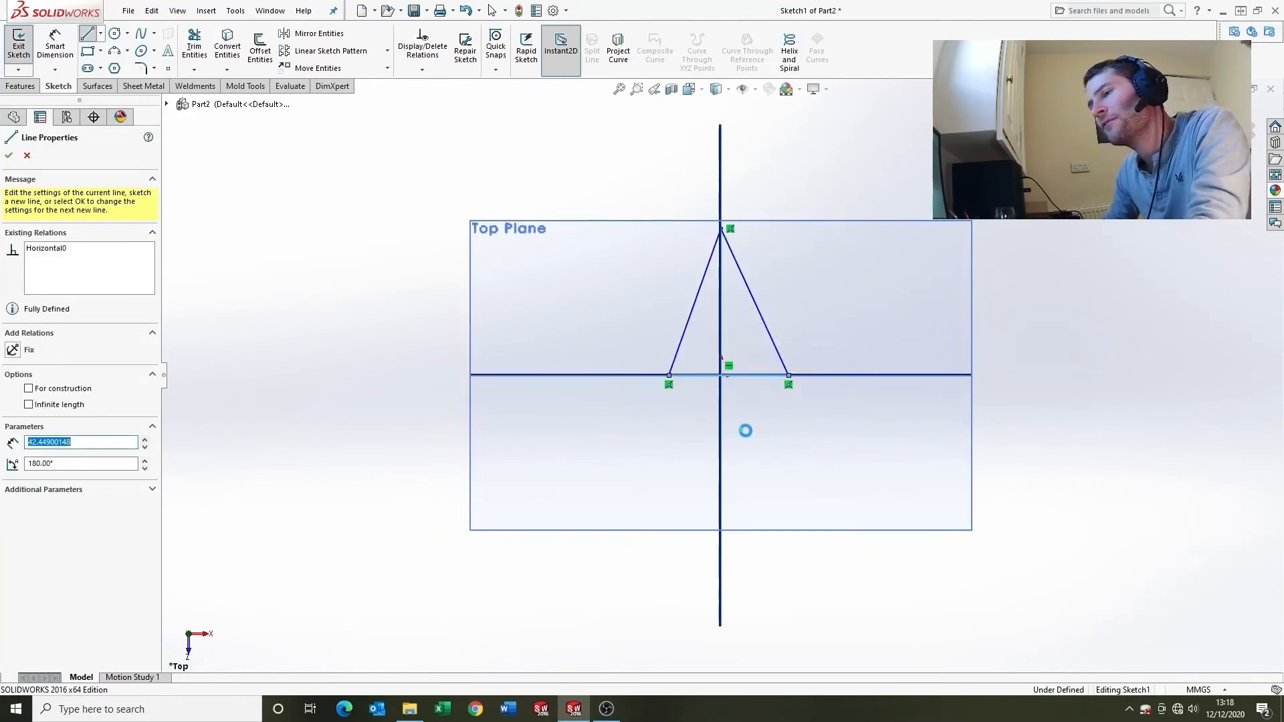
click(754, 376)
click(753, 424)
text(4)
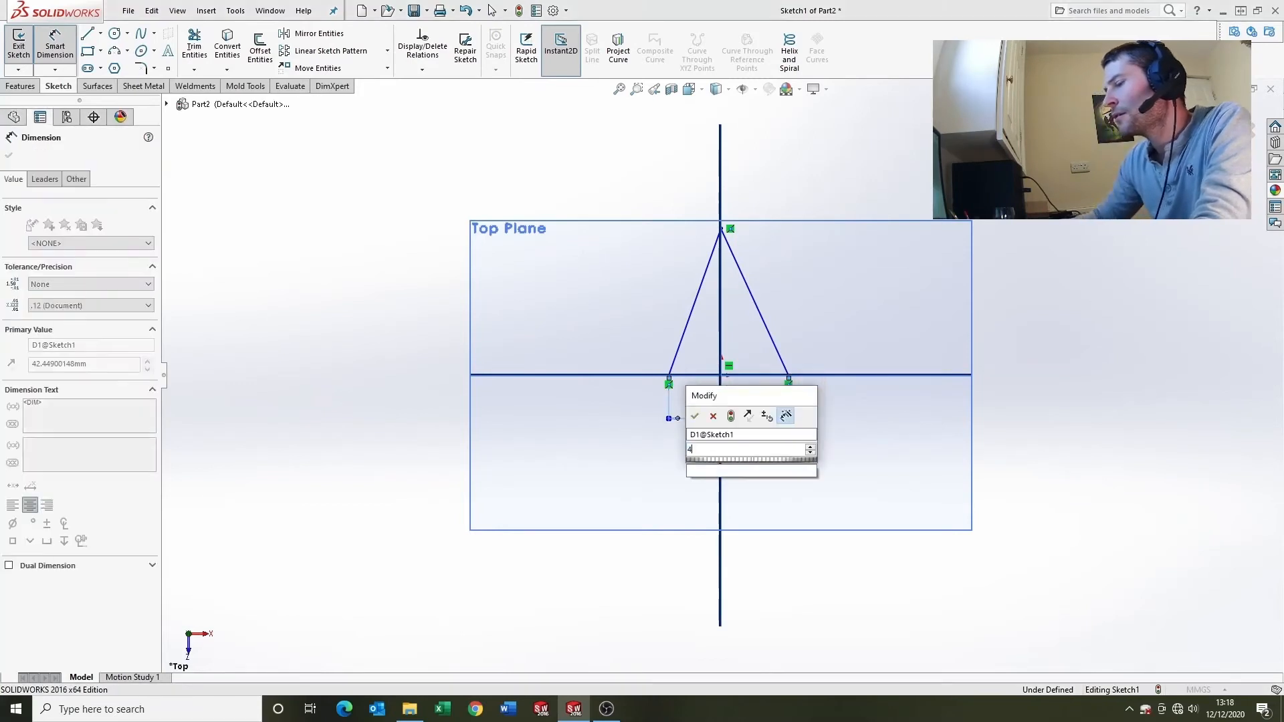
text(0)
key(Return)
click(825, 329)
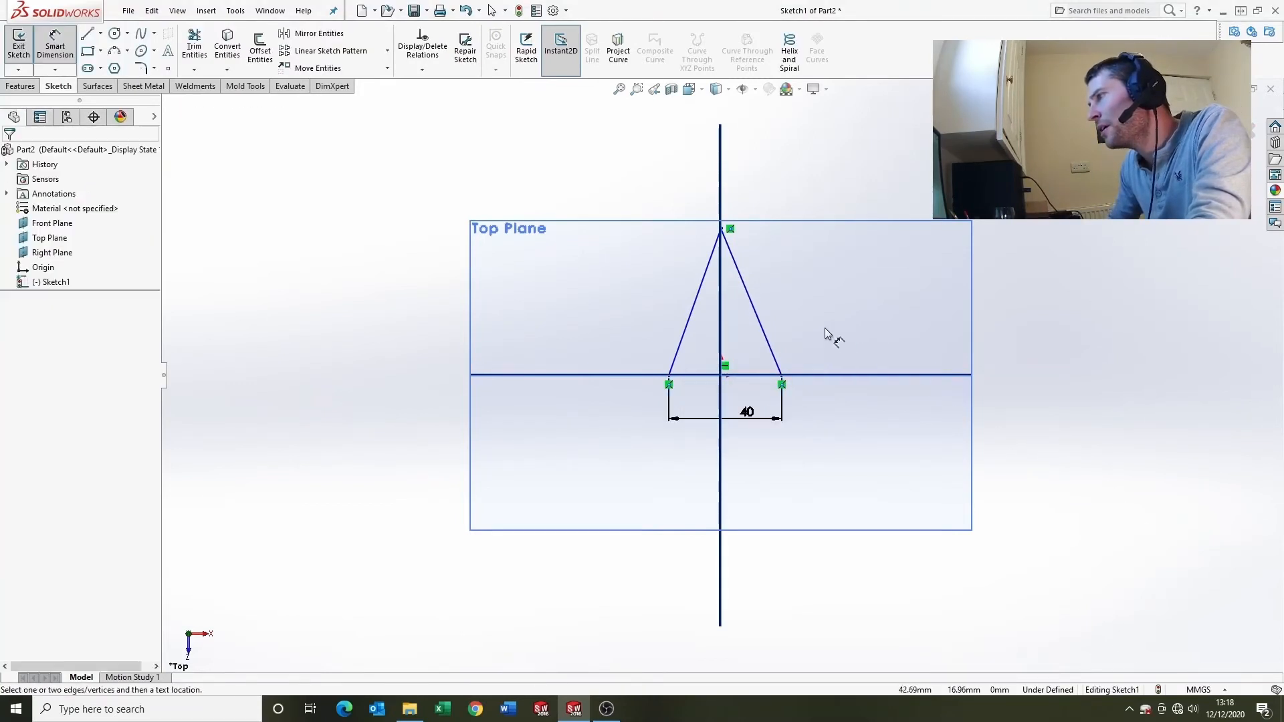
- Centre the triangle's base by dimensioning its left corner 20 mm from the origin
scroll(720, 371, down, 4)
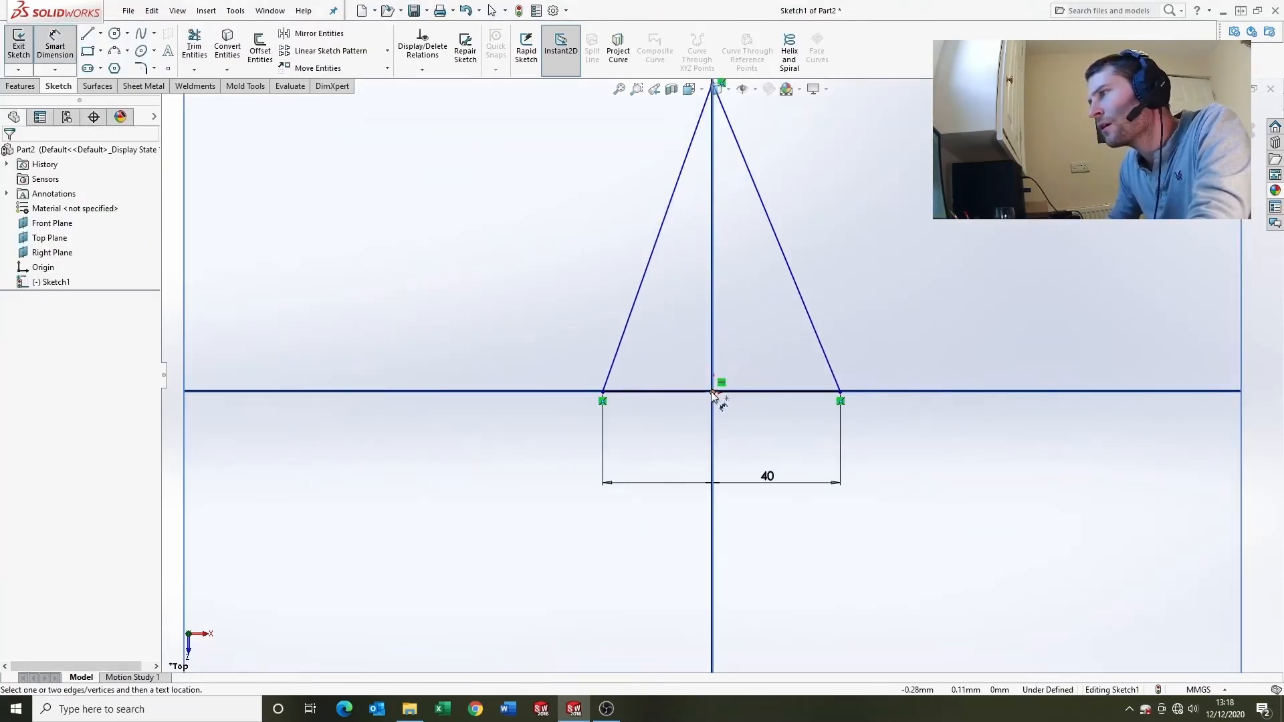
click(713, 392)
click(603, 392)
click(642, 433)
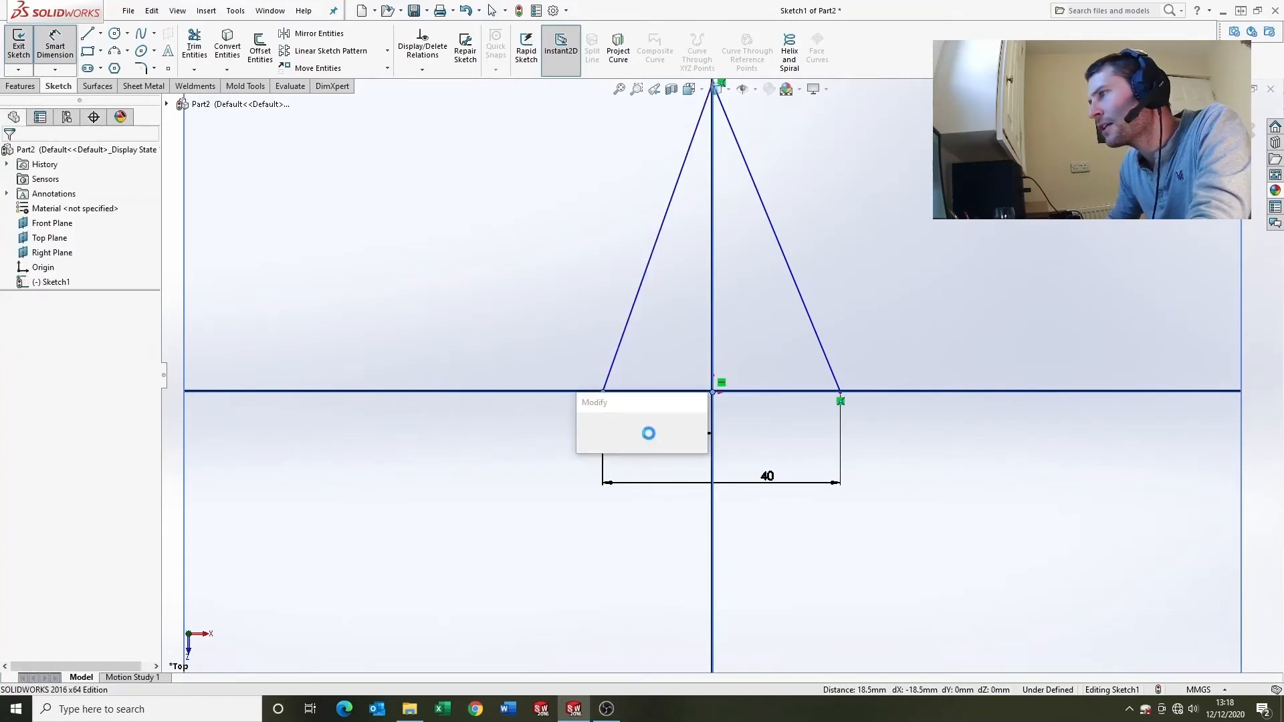
text(20)
key(Return)
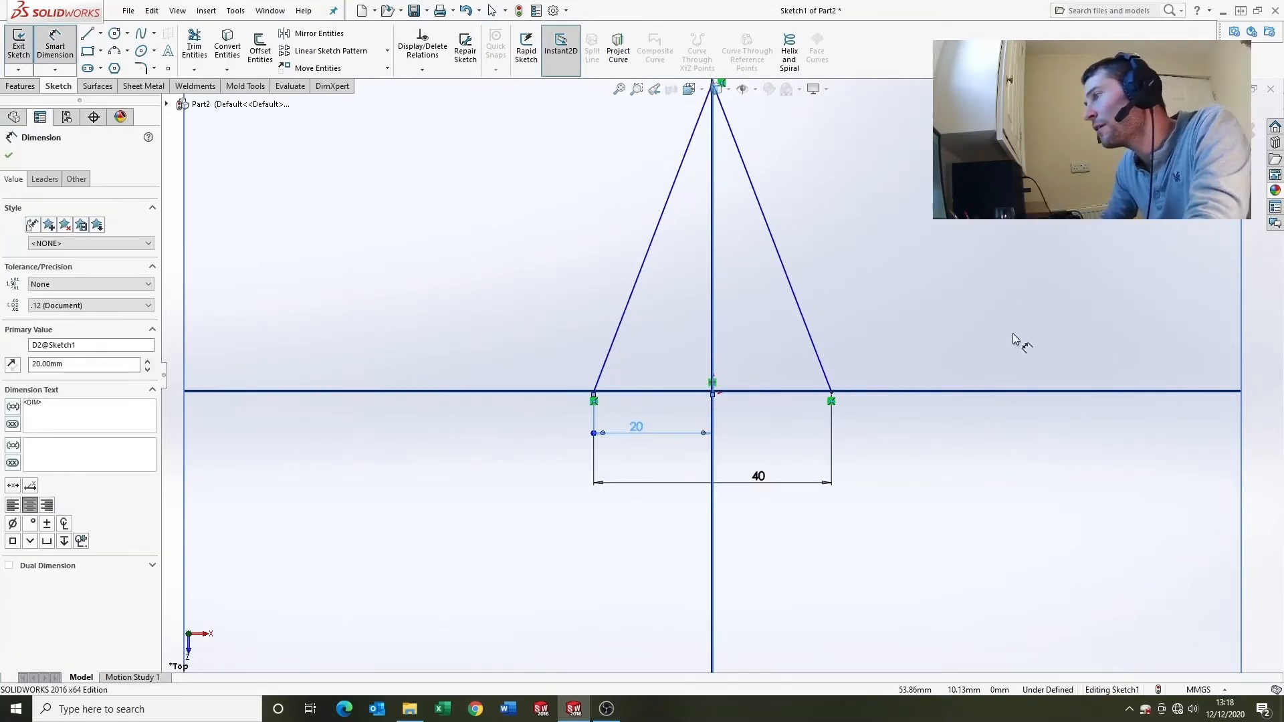
click(1013, 340)
- Dimension the triangle's apex 75 mm from the origin
scroll(725, 378, up, 2)
scroll(736, 189, down, 2)
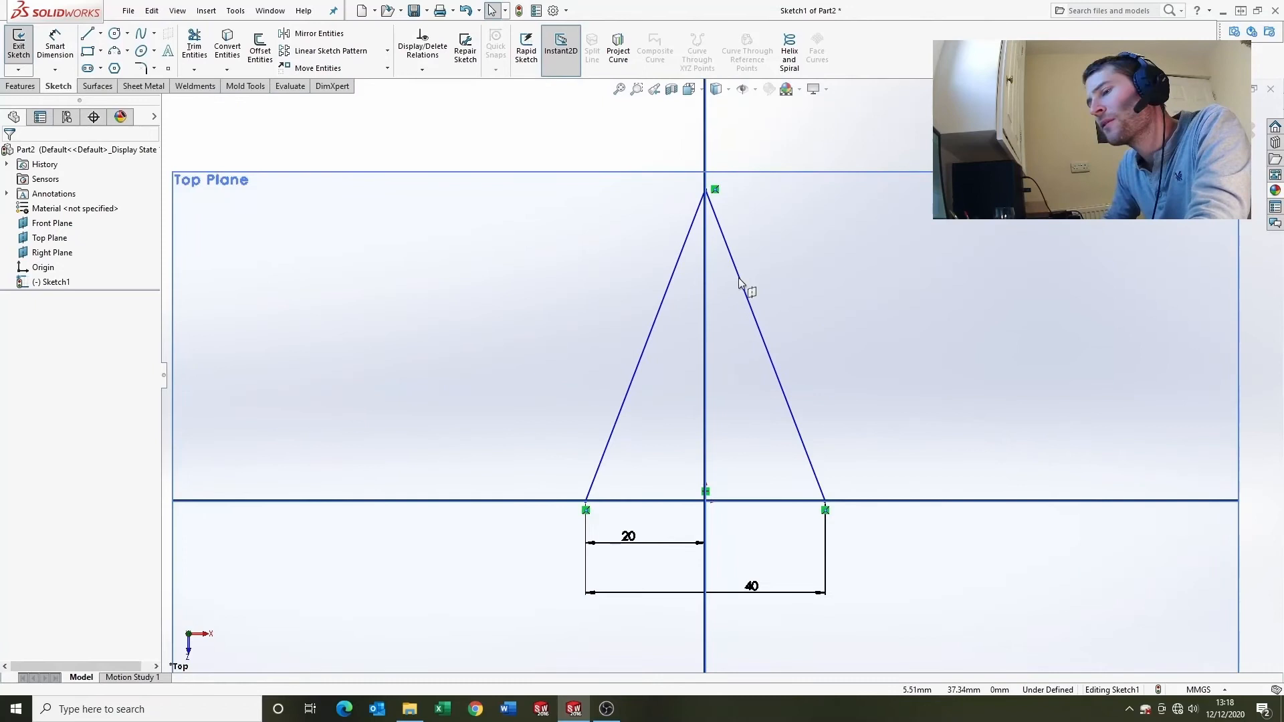
click(706, 190)
click(705, 498)
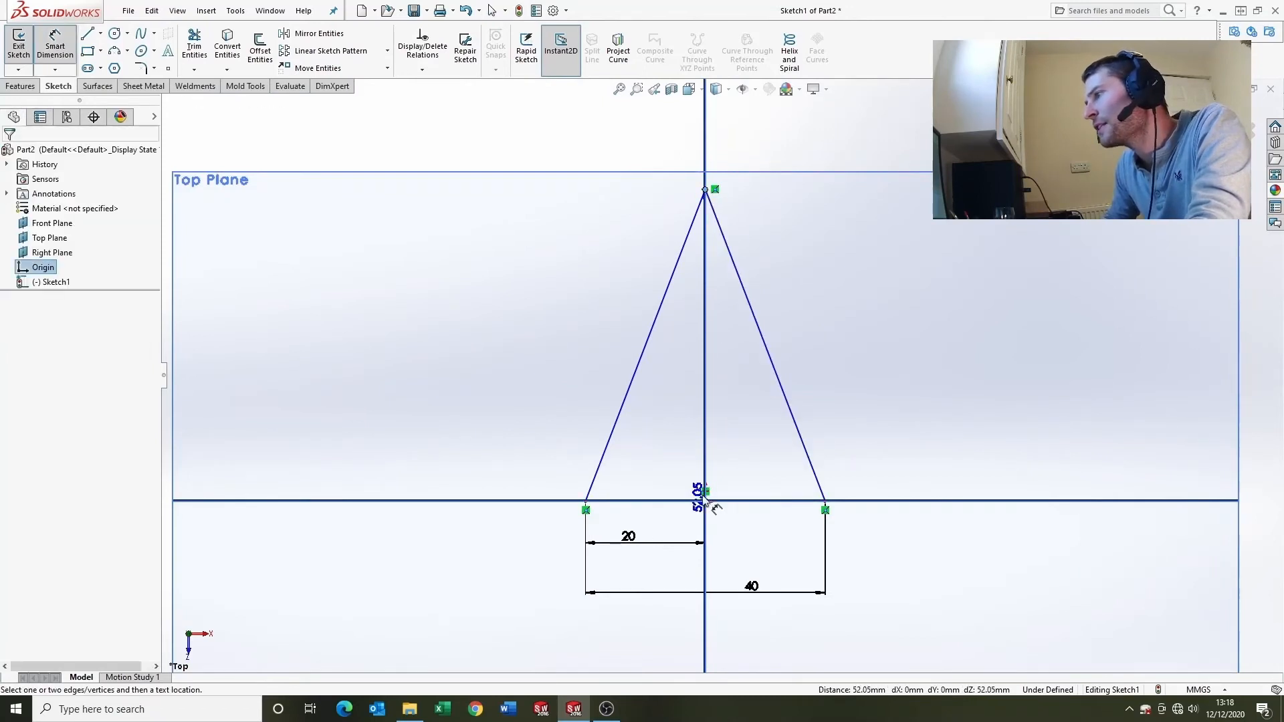
click(541, 388)
text(75)
key(Return)
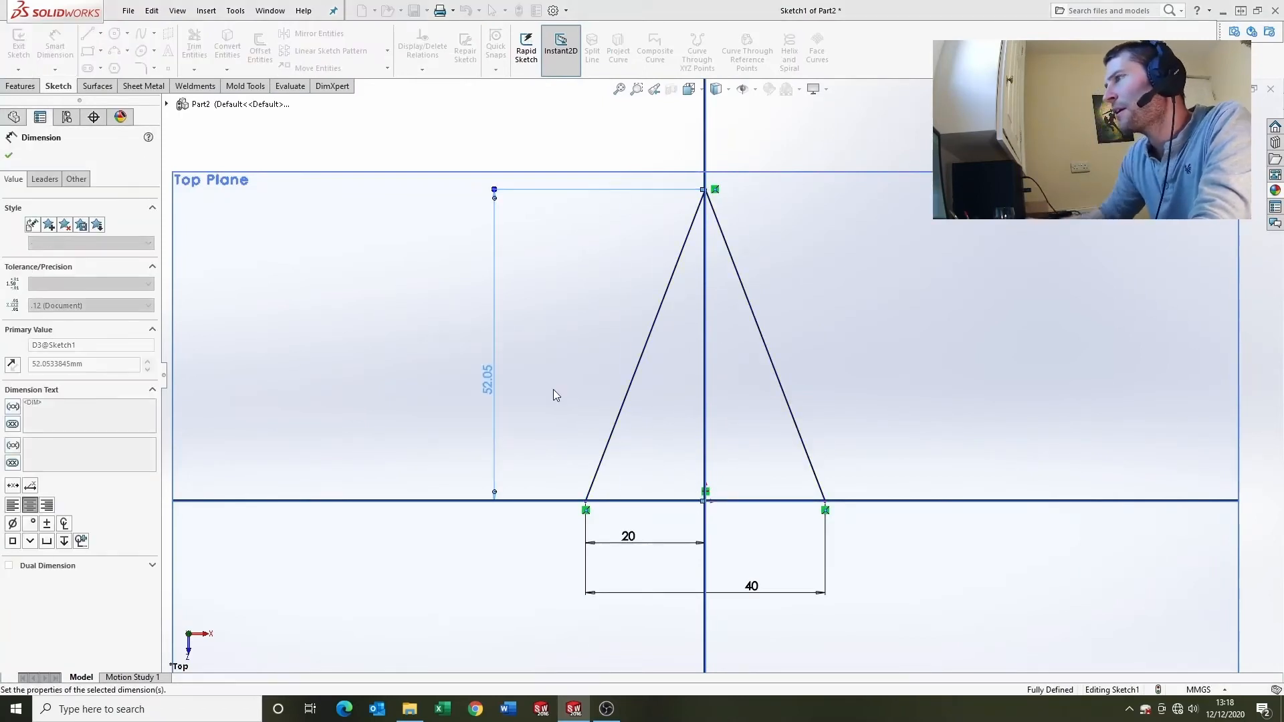
key(Escape)
- Exit the triangle sketch and set up a Boss-Extrude with a blind depth of 15 mm in both directions
scroll(869, 308, up, 3)
scroll(786, 364, down, 2)
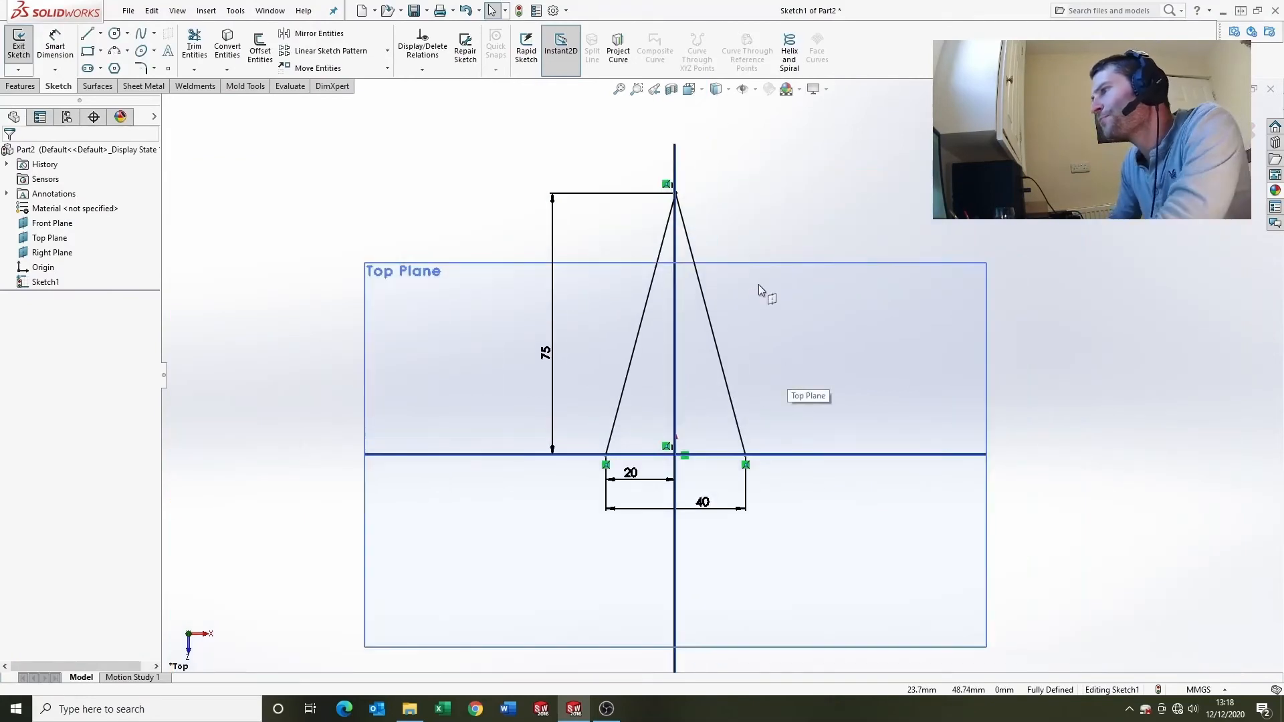
scroll(760, 277, up, 1)
scroll(763, 248, down, 1)
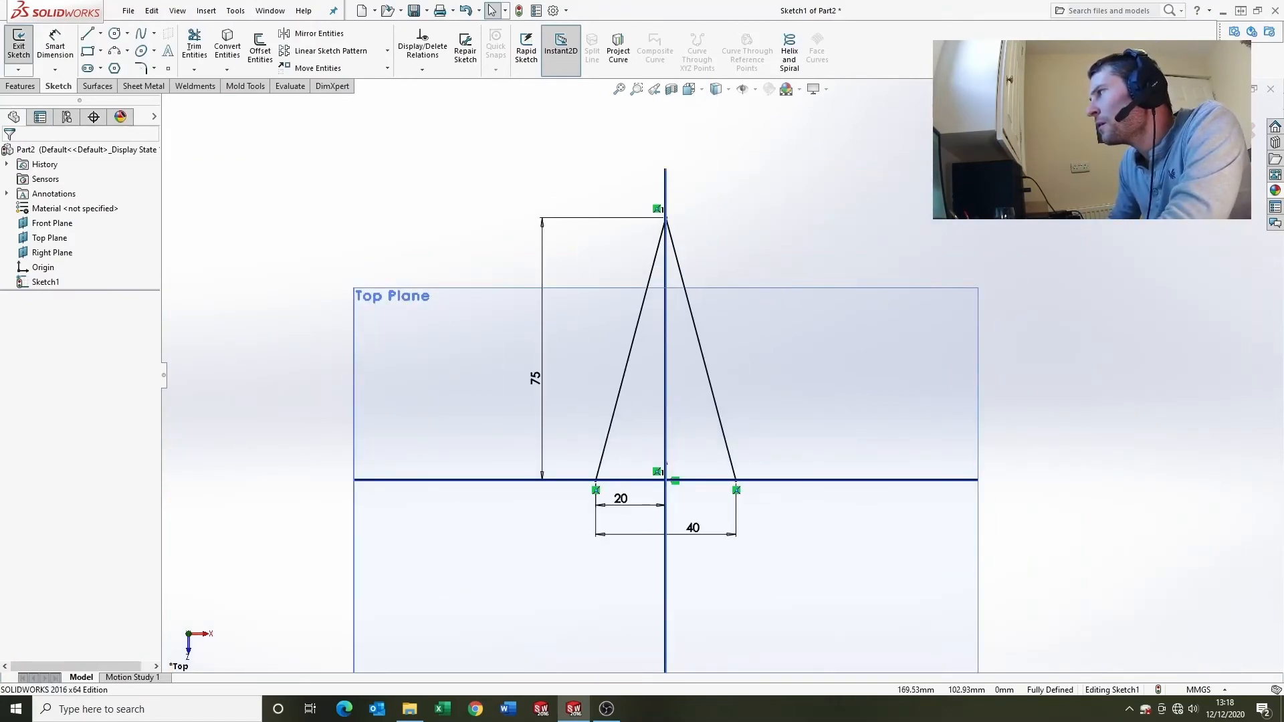
click(1241, 112)
scroll(762, 304, up, 3)
mouse_move(808, 326)
middle_down()
mouse_move(737, 507)
mouse_move(832, 314)
mouse_move(658, 335)
middle_up()
click(21, 86)
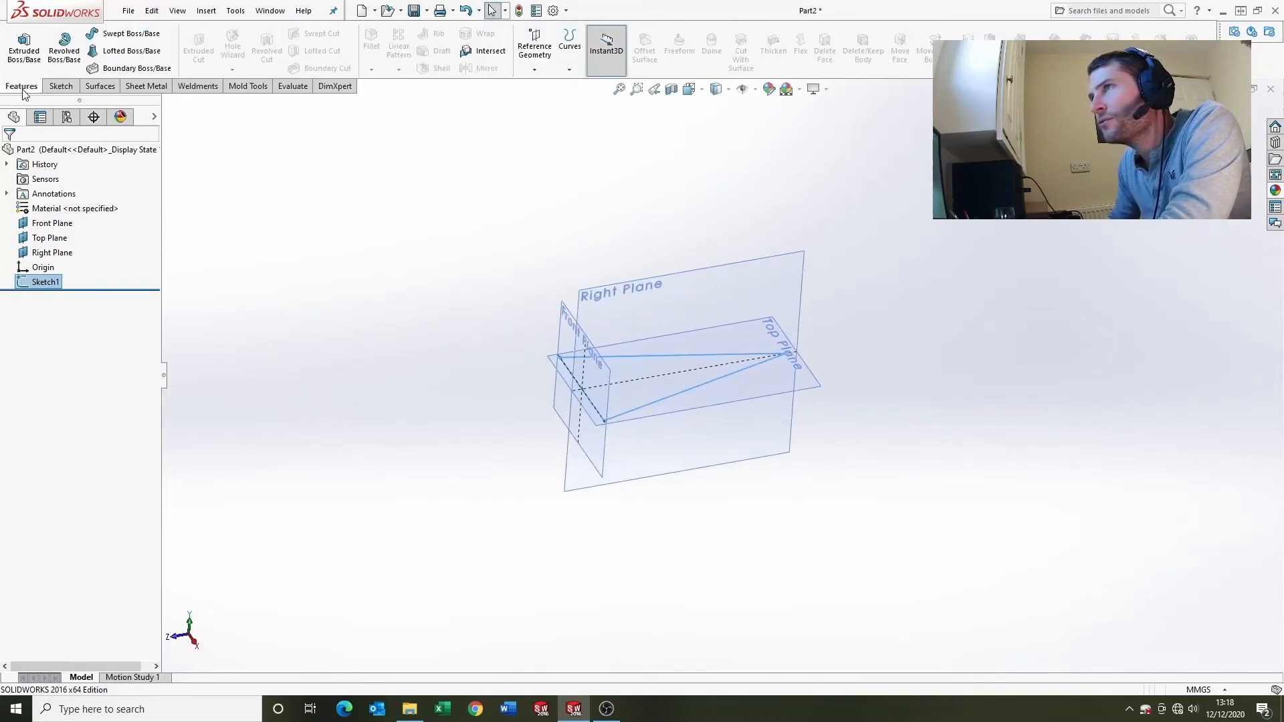
click(25, 69)
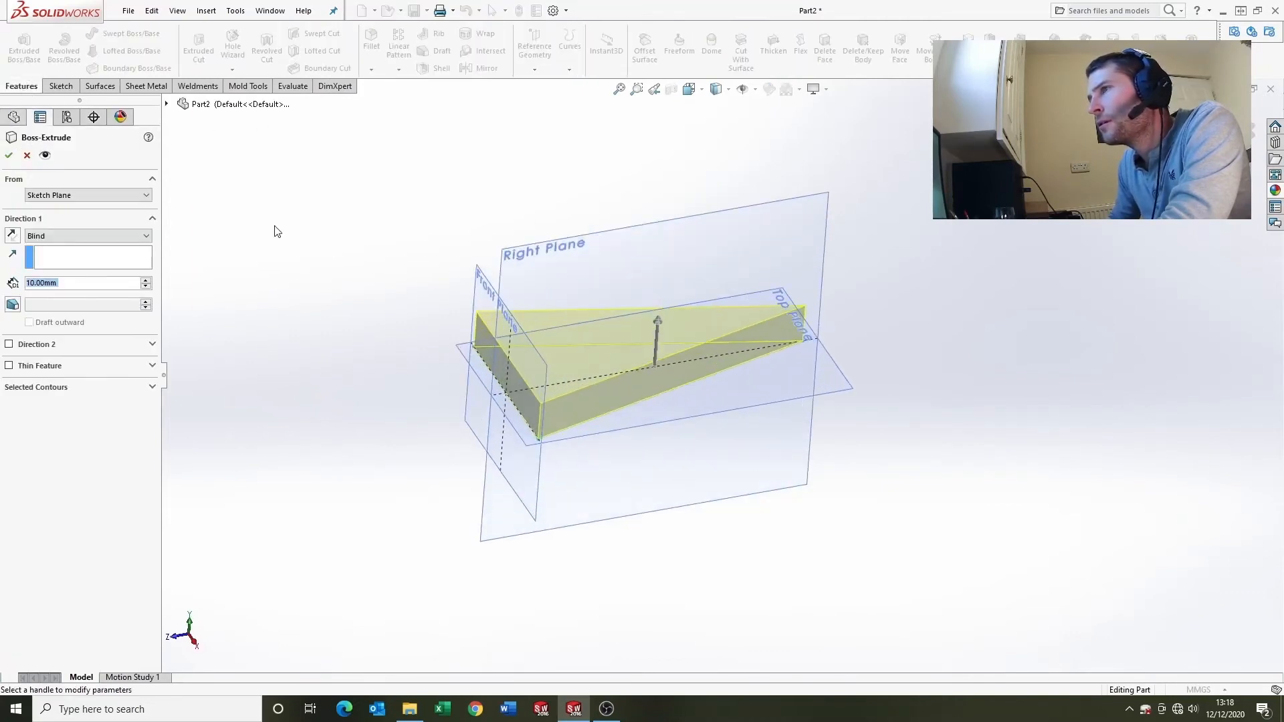
text(15)
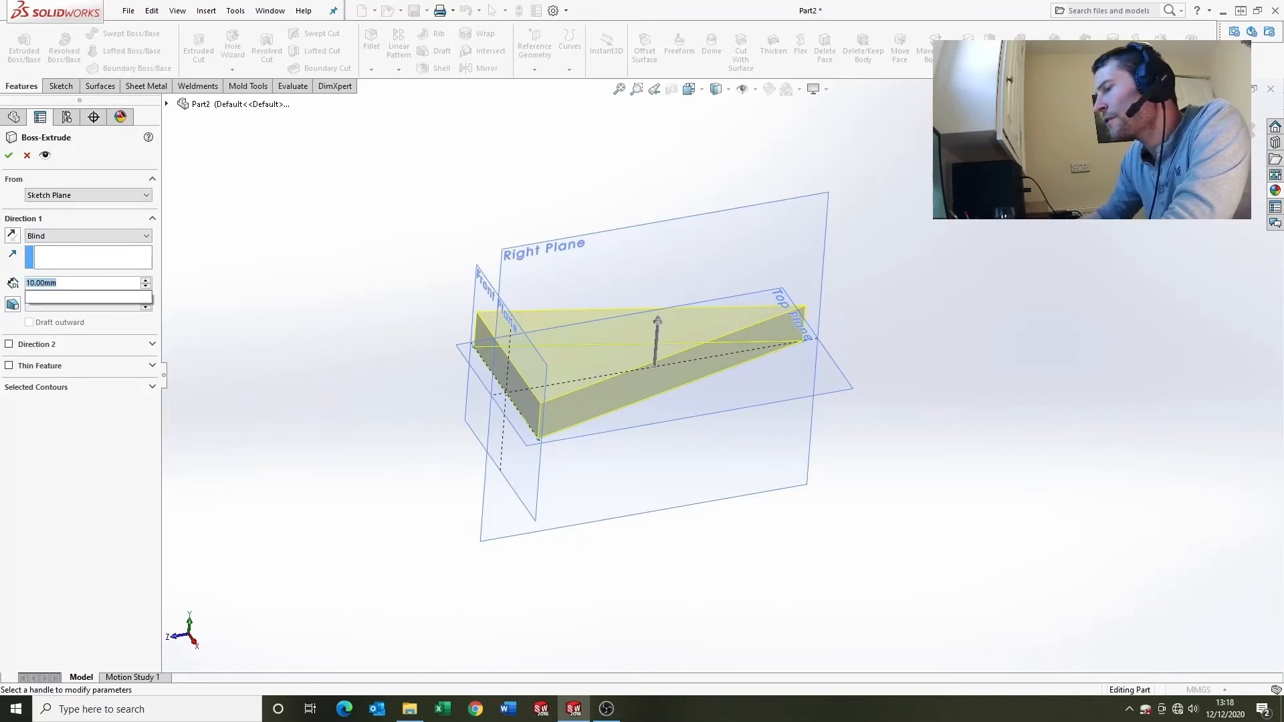
click(10, 344)
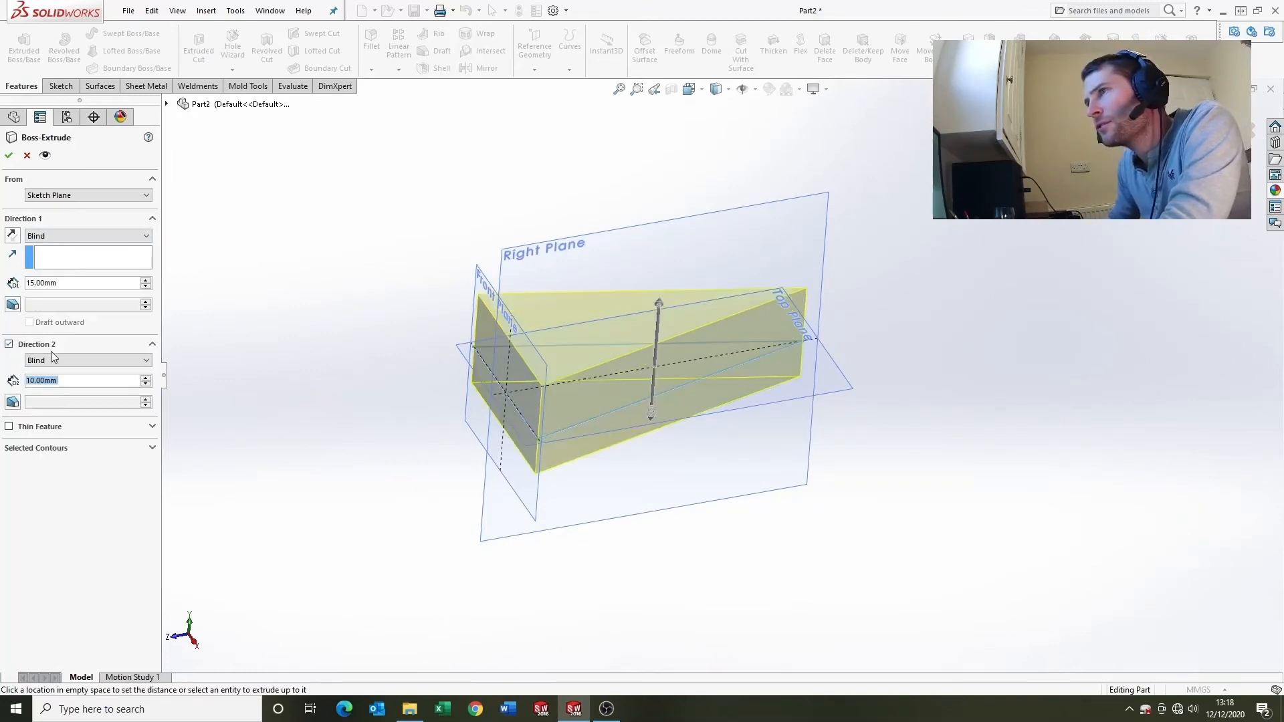
text(15)
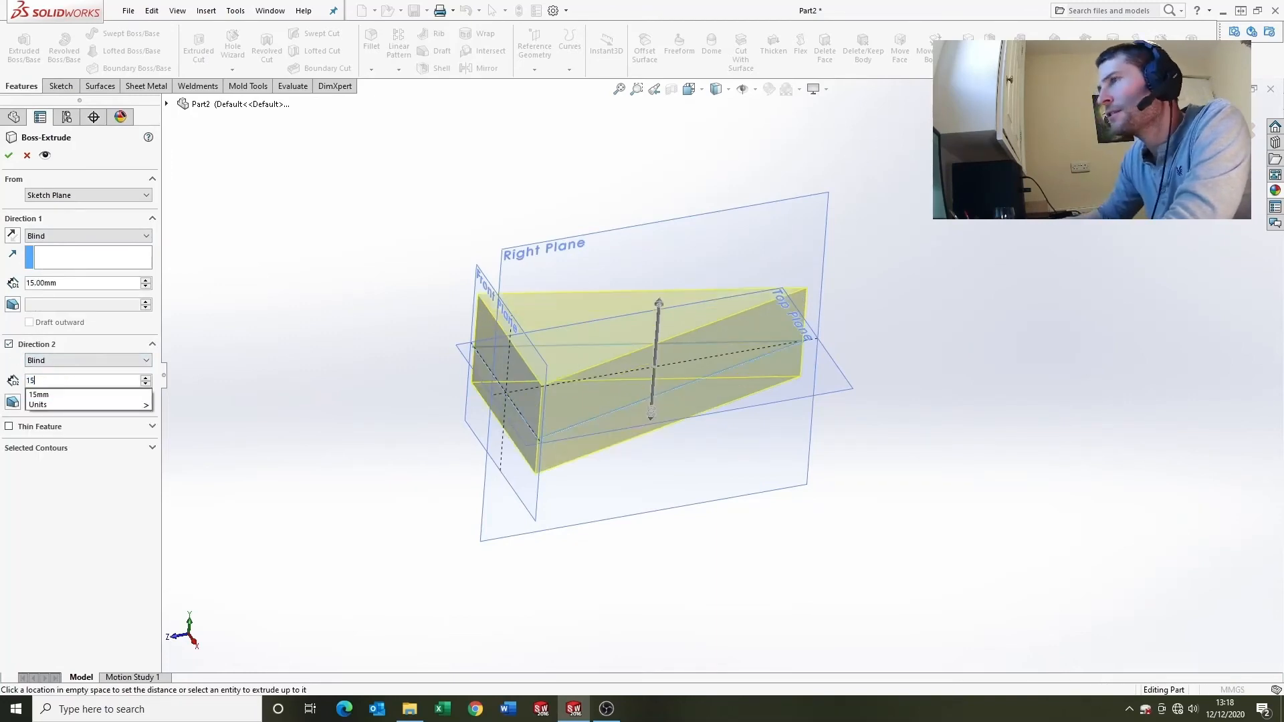
key(Return)
- Add an inward draft to the first extrusion direction and increase its angle to 46 degrees so the top closes to a peak
click(12, 304)
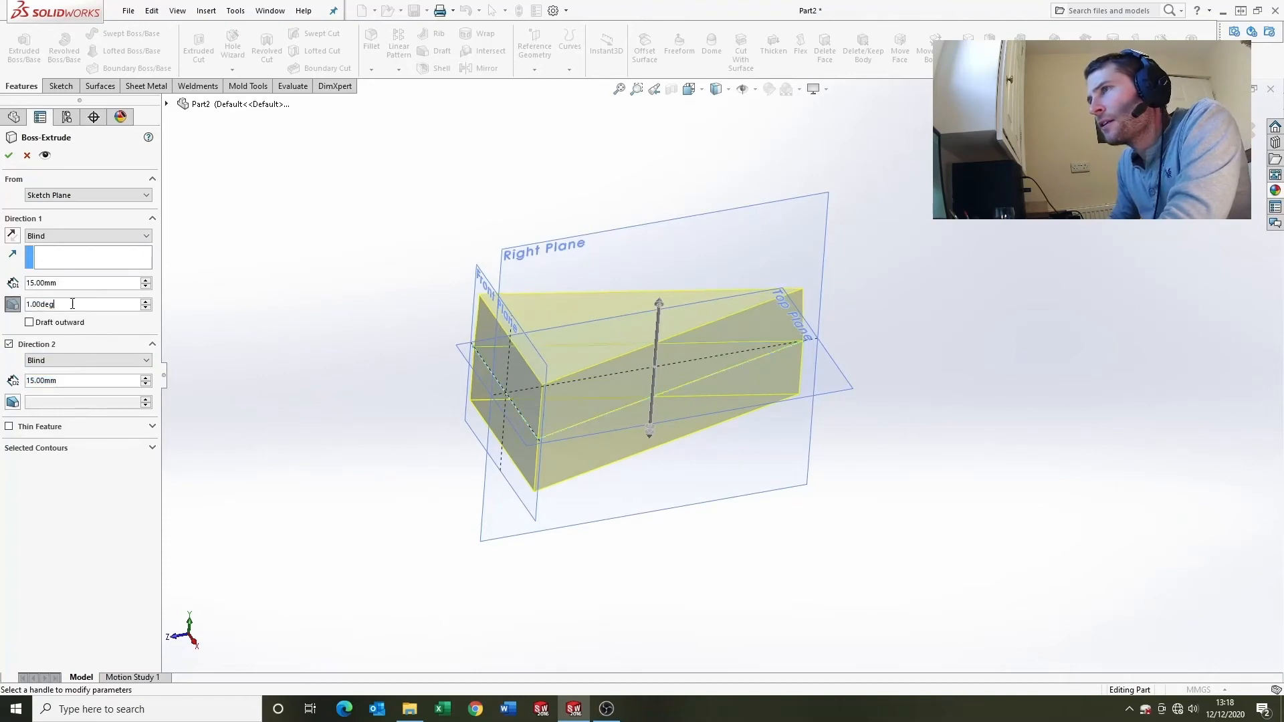
text(31)
key(Return)
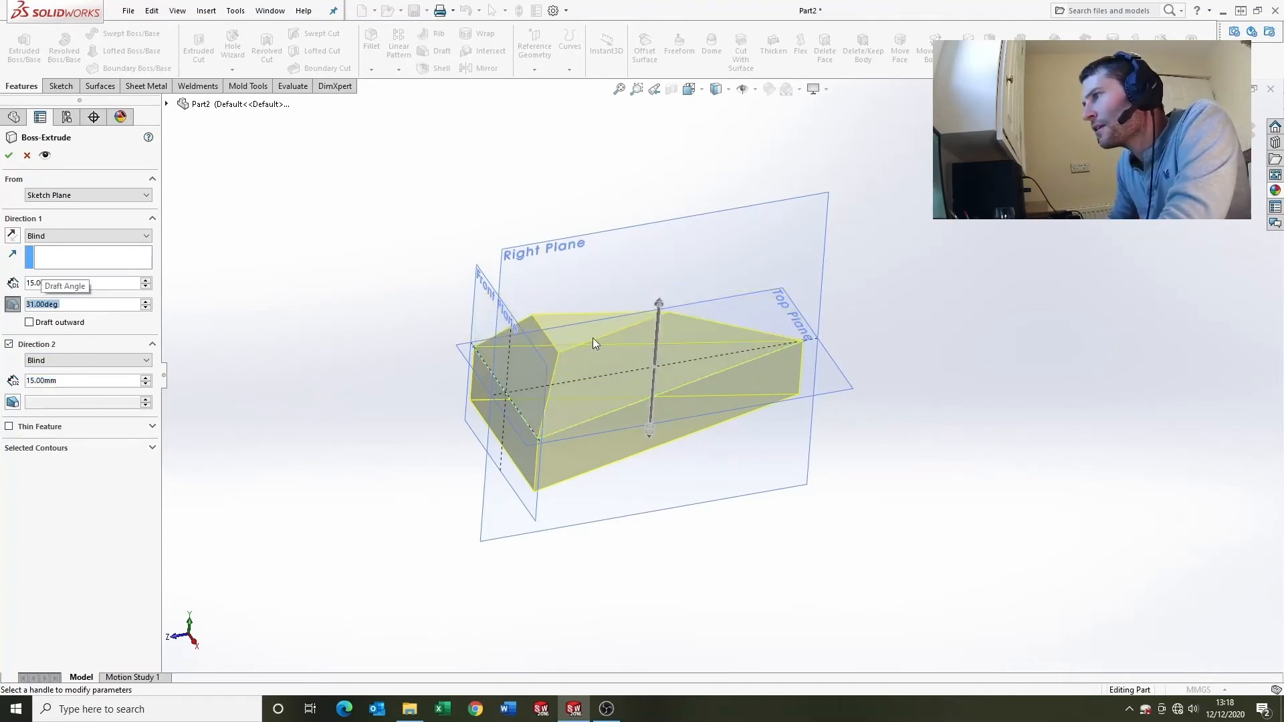
middle_drag(592, 343, 370, 265)
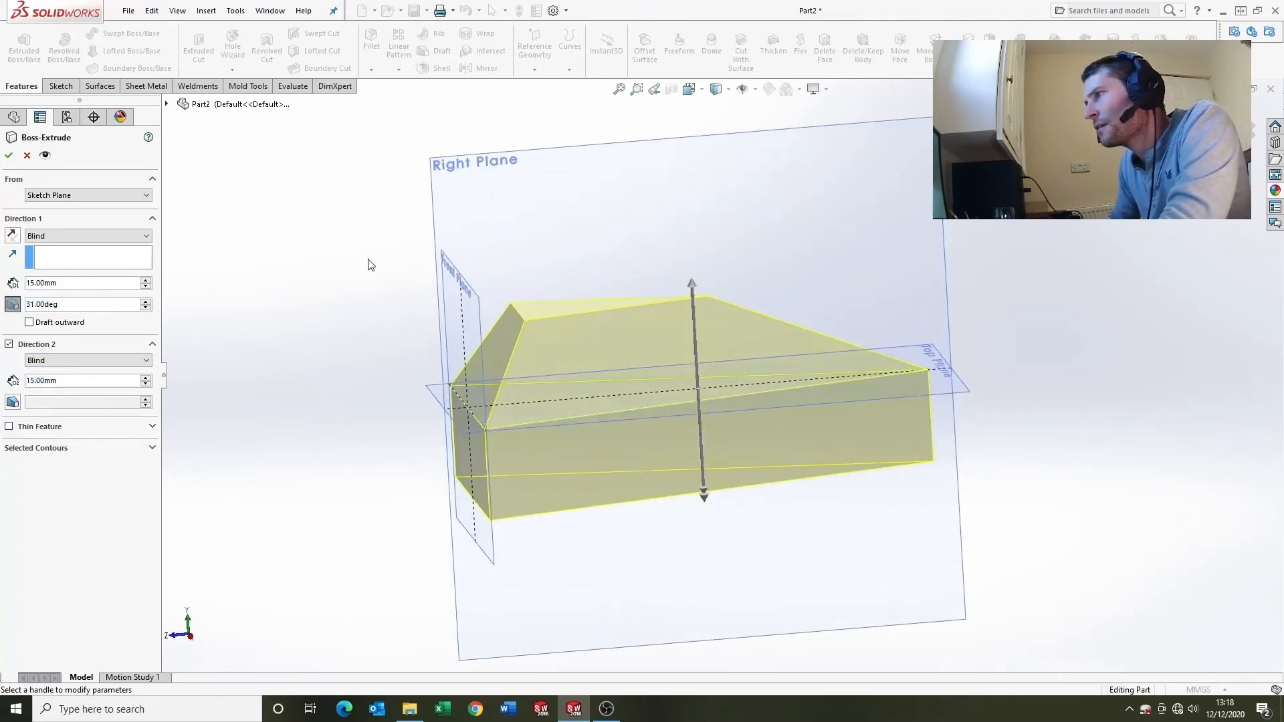
click(147, 304)
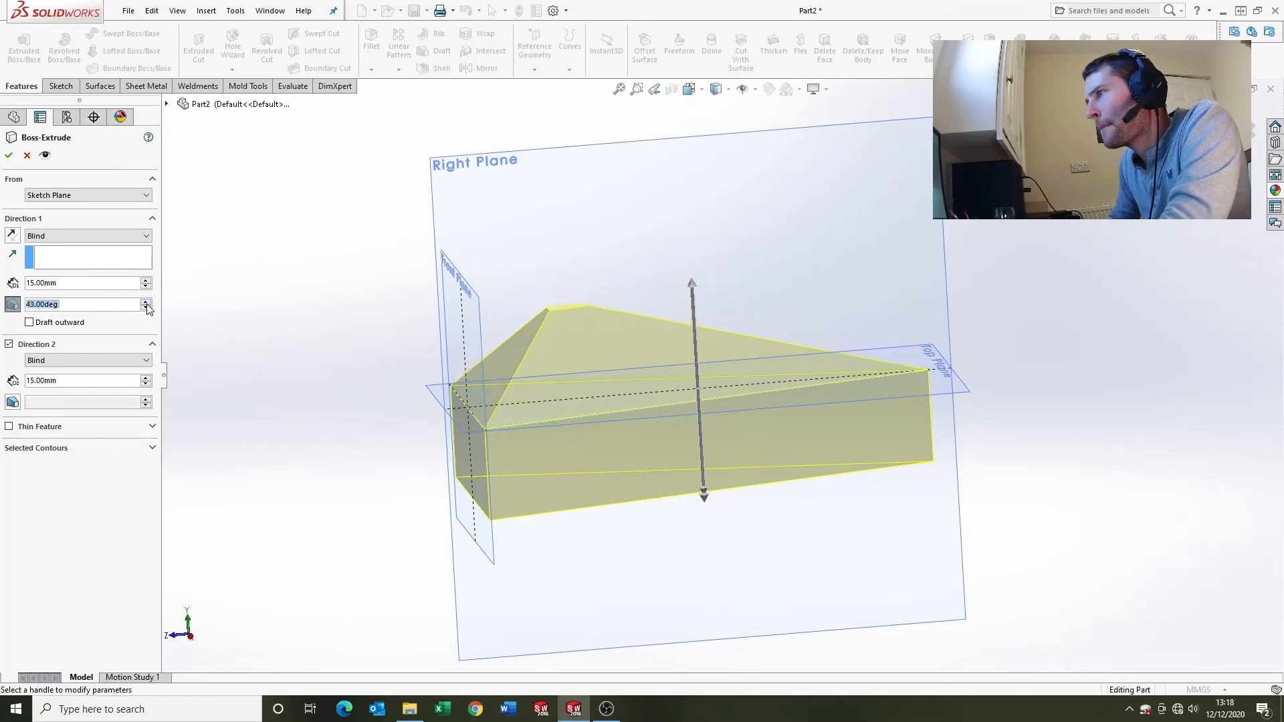
click(146, 303)
scroll(488, 315, down, 5)
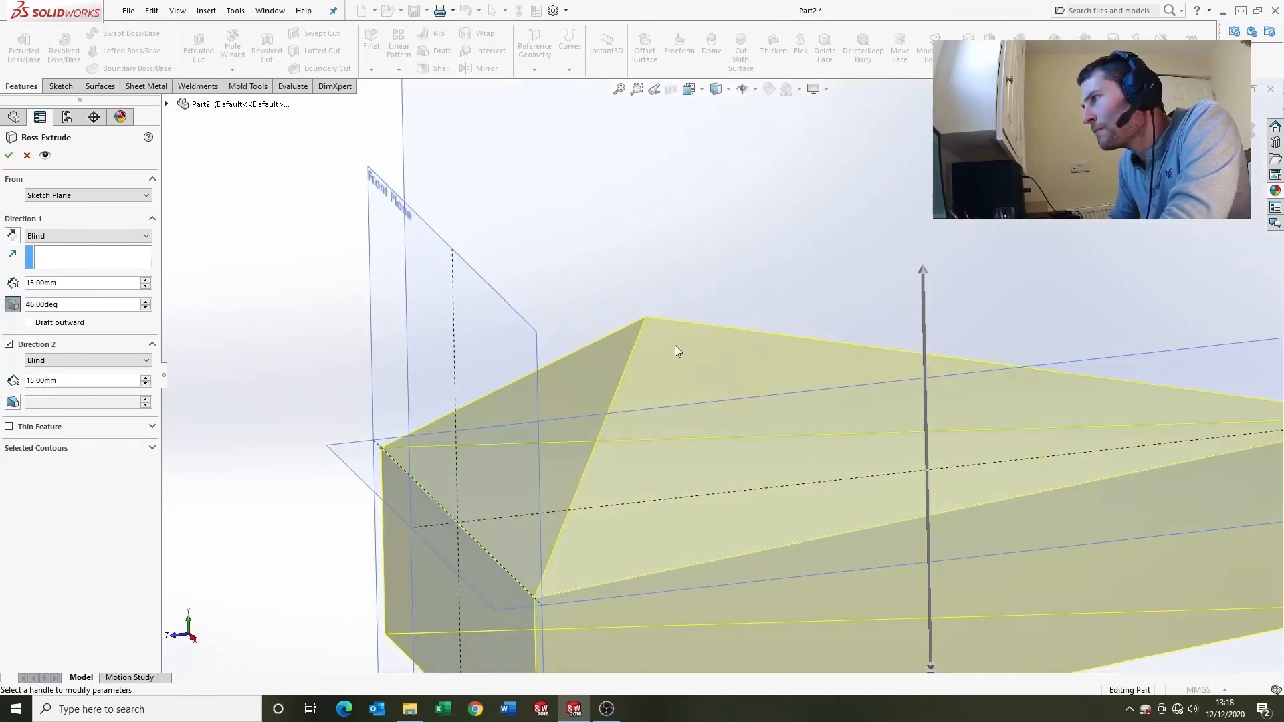
scroll(675, 348, down, 4)
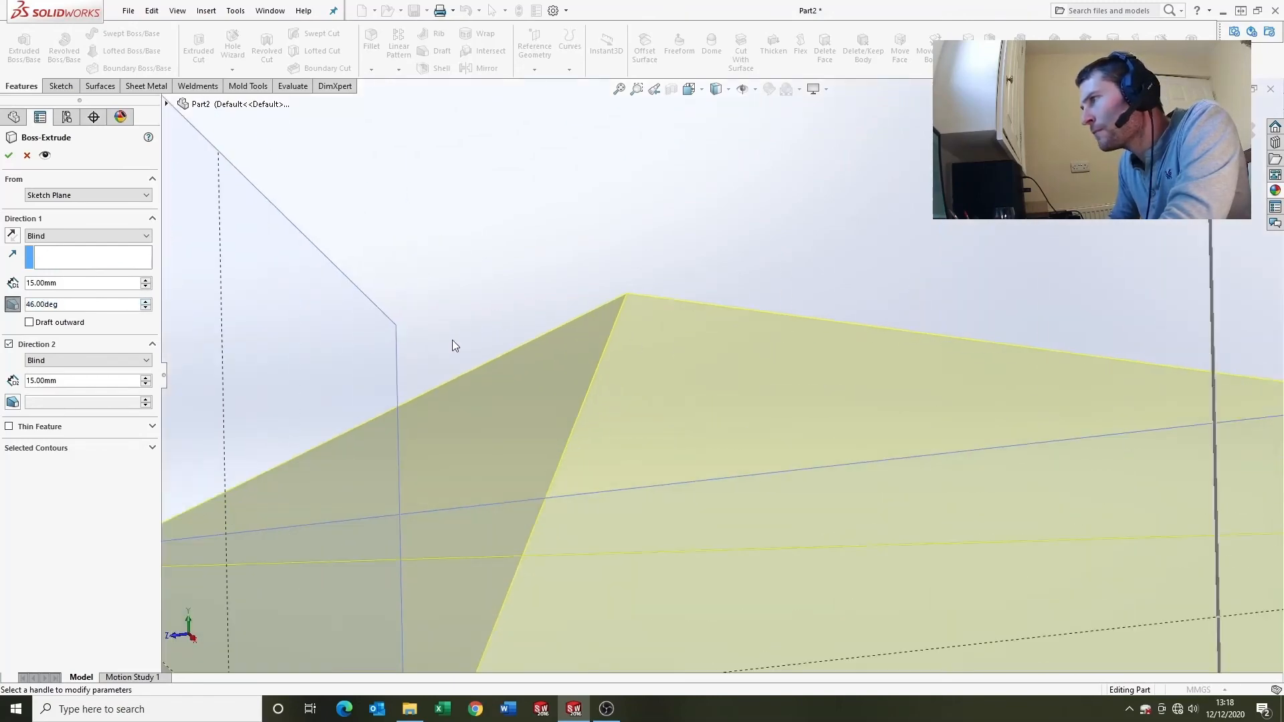
click(146, 305)
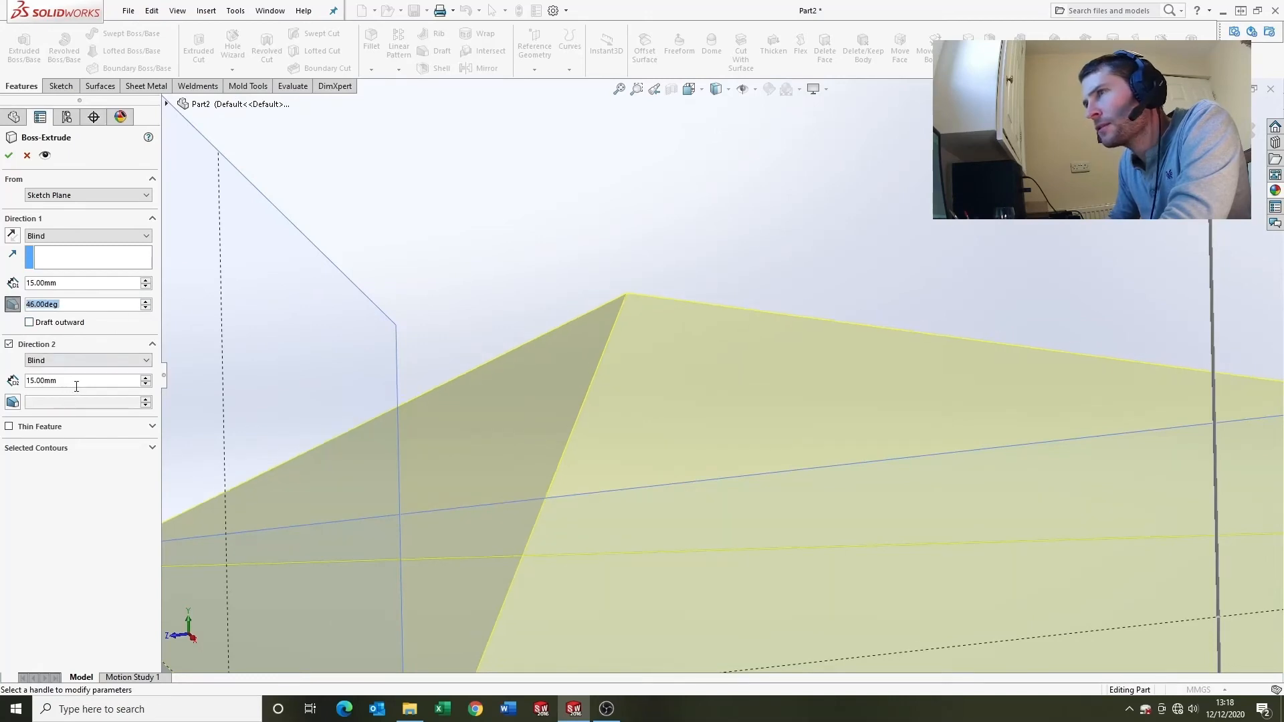
- Add a matching 46-degree inward draft to the second direction and complete the extrusion
click(32, 403)
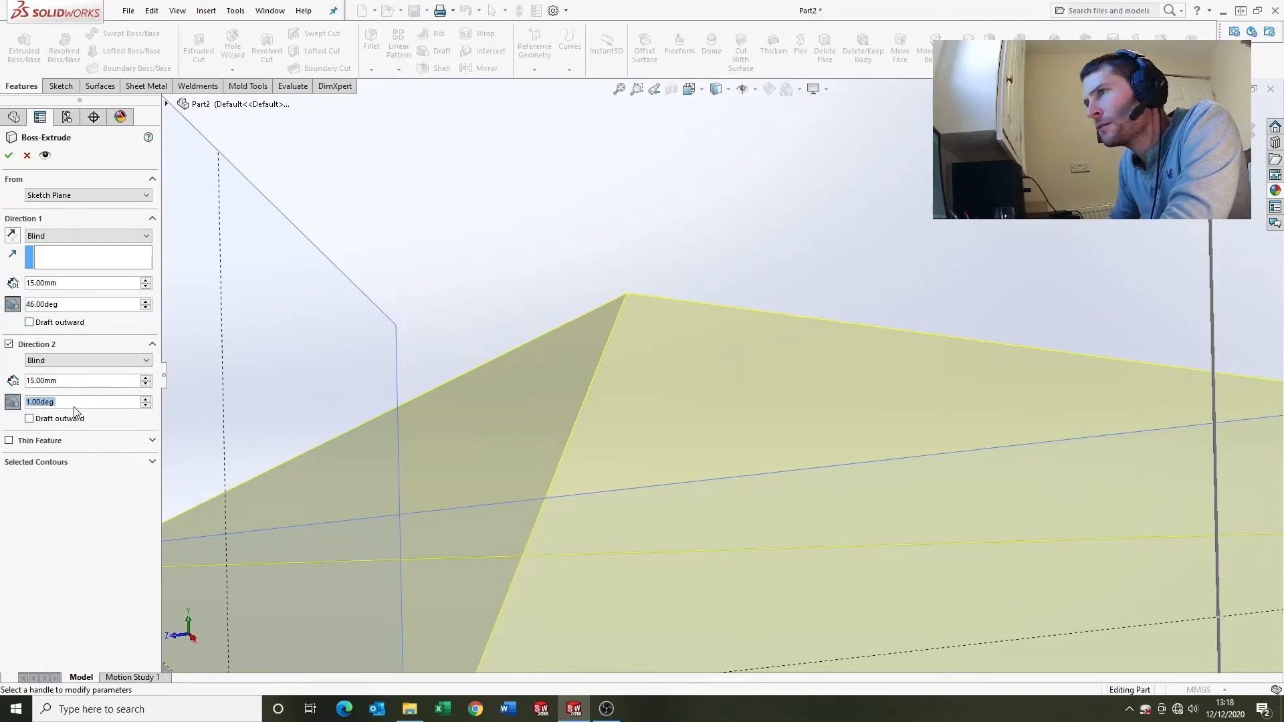
text(46)
key(Return)
scroll(593, 384, up, 8)
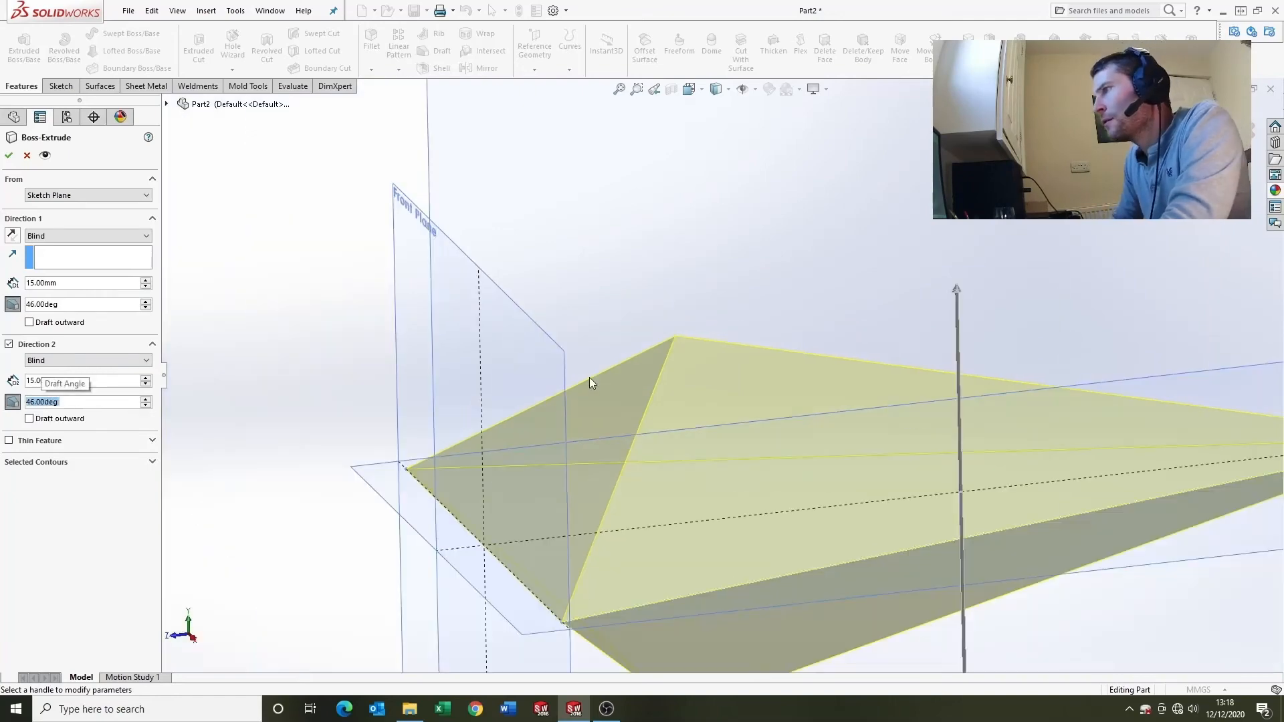
middle_drag(789, 441, 773, 416)
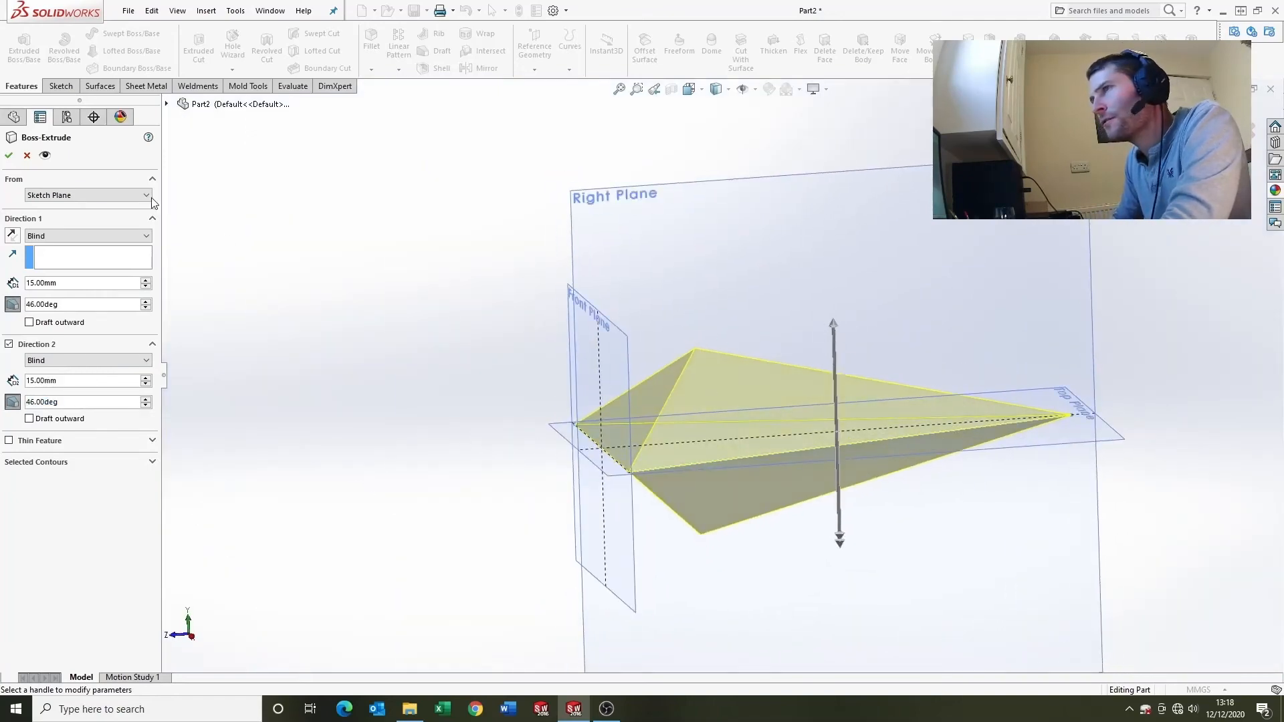
click(10, 156)
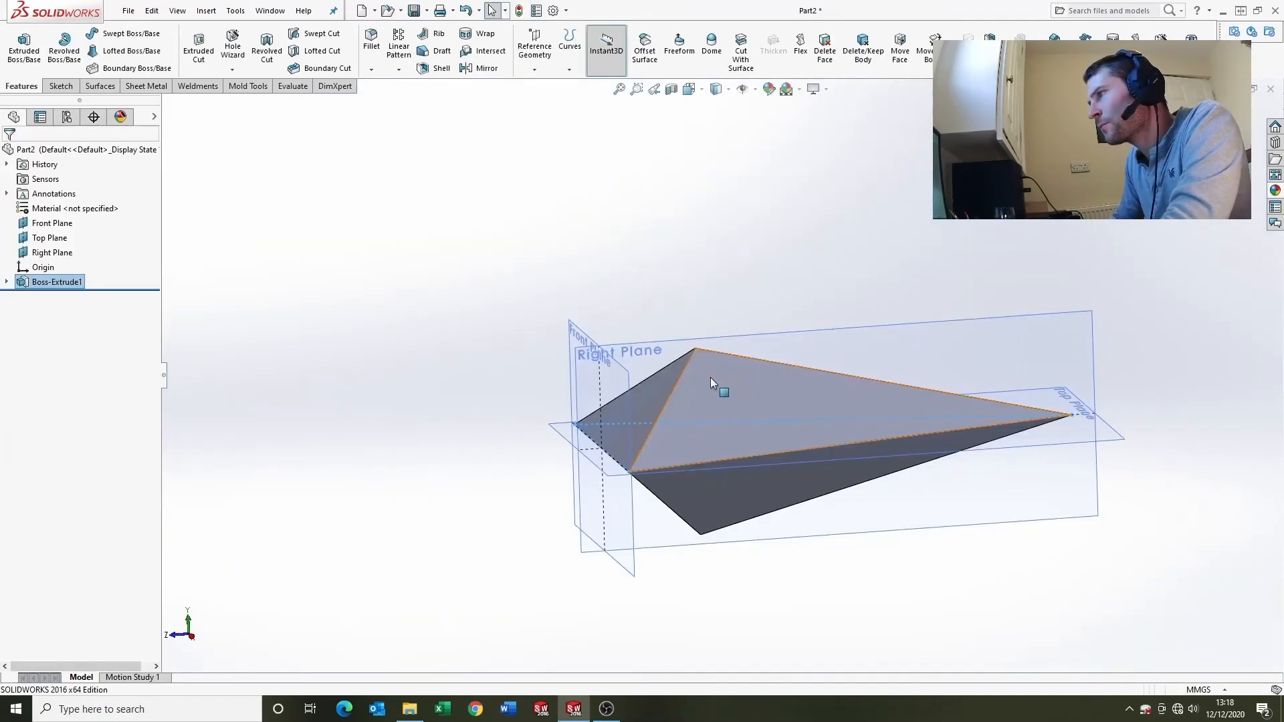
- Examine the drafted body square to the Right Plane and in perspective, checking the slope of its wide end faces
scroll(669, 372, up, 3)
click(785, 329)
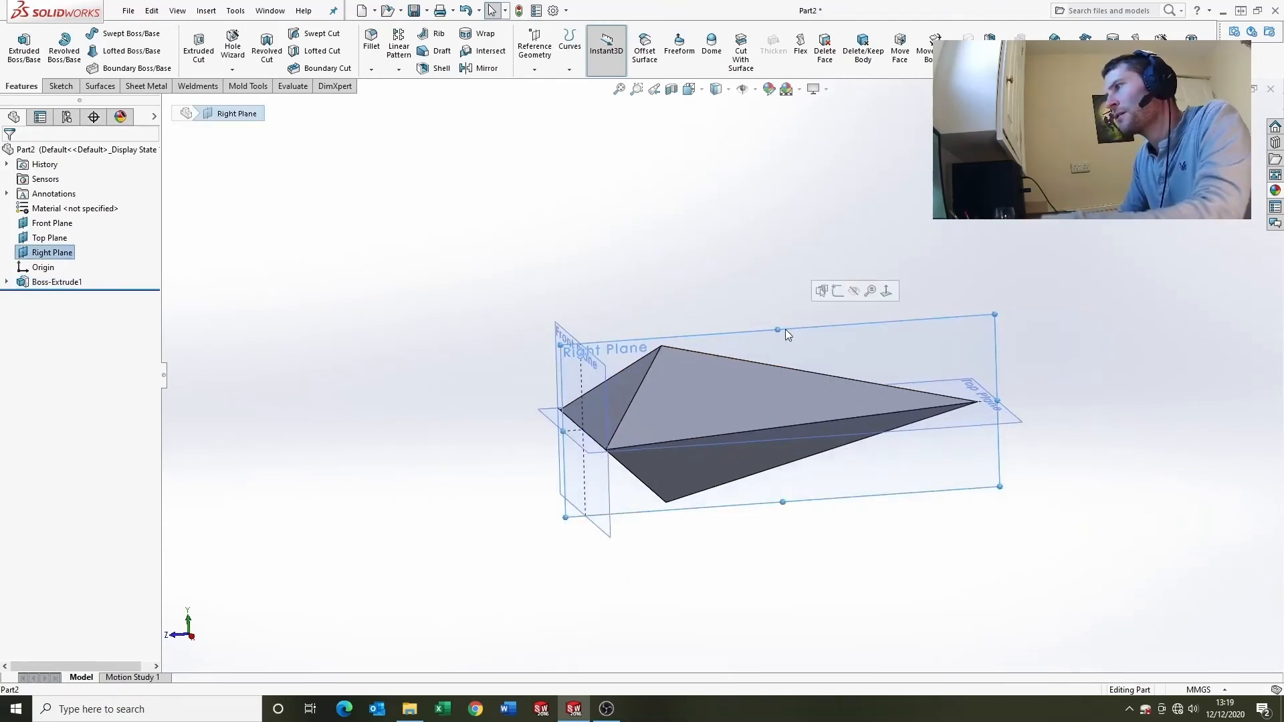
key(ctrl+8)
scroll(461, 277, down, 3)
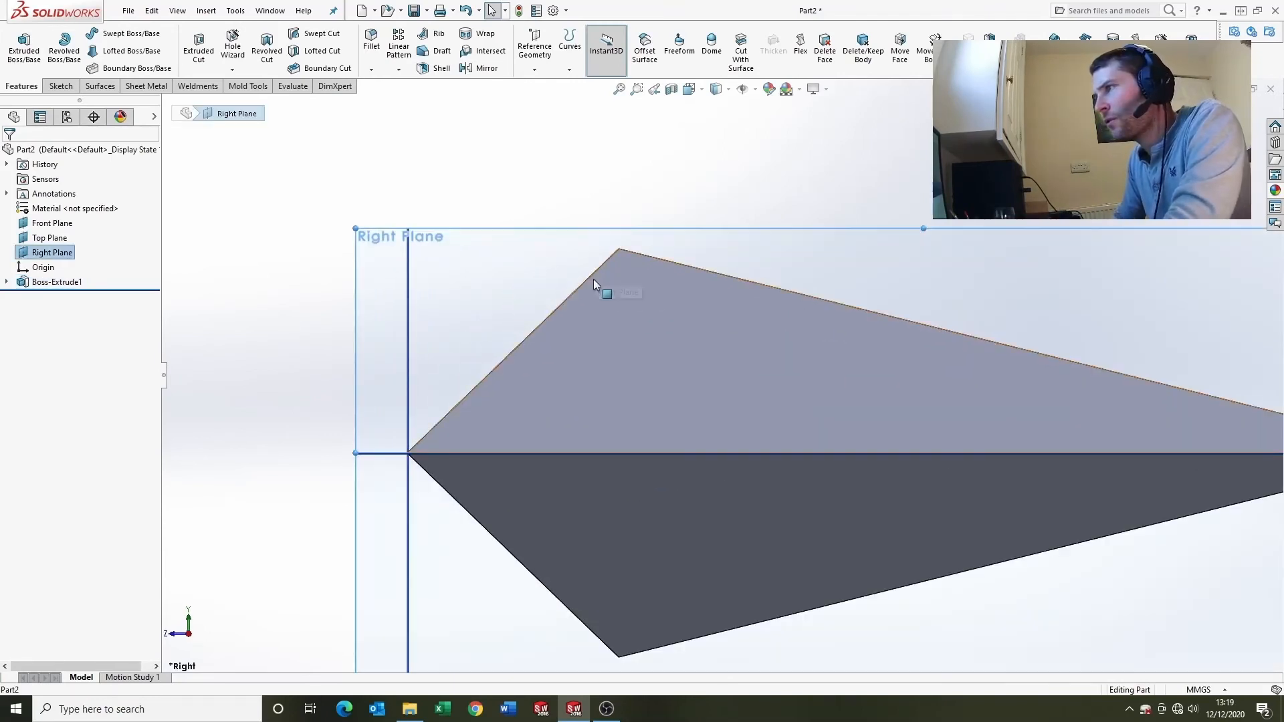
scroll(544, 417, up, 5)
middle_drag(546, 418, 598, 452)
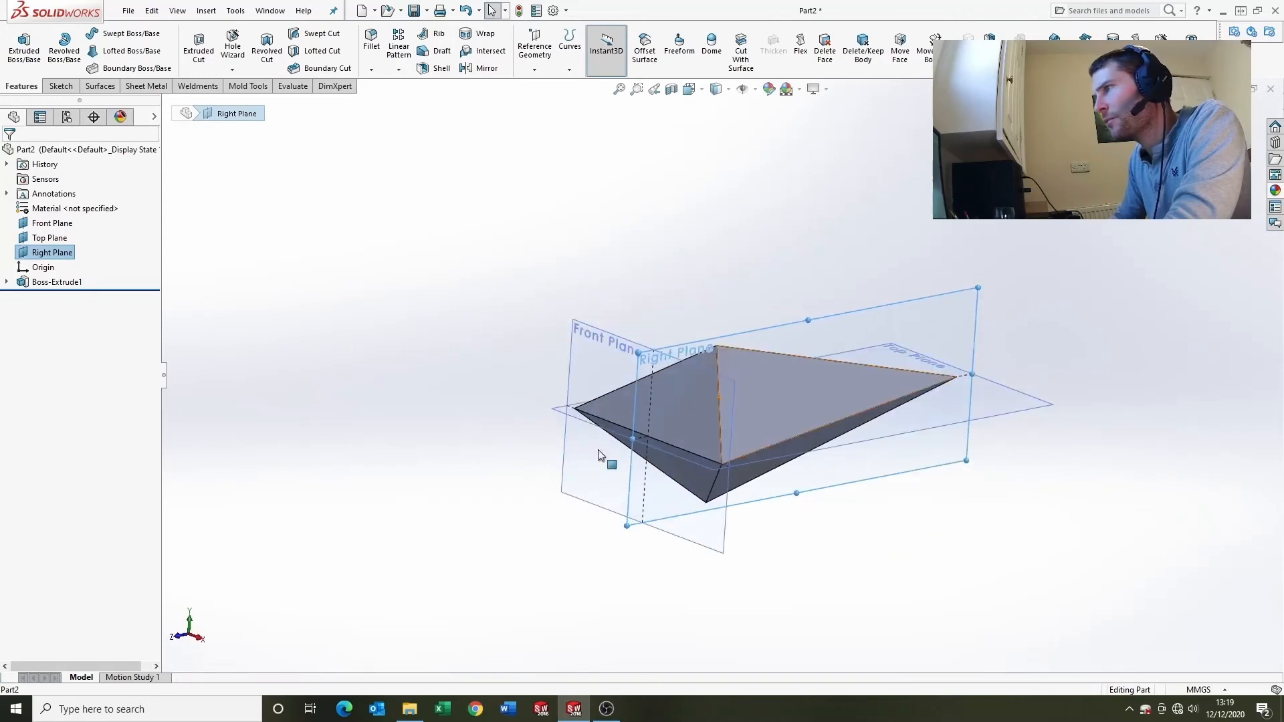
click(676, 328)
scroll(786, 353, down, 2)
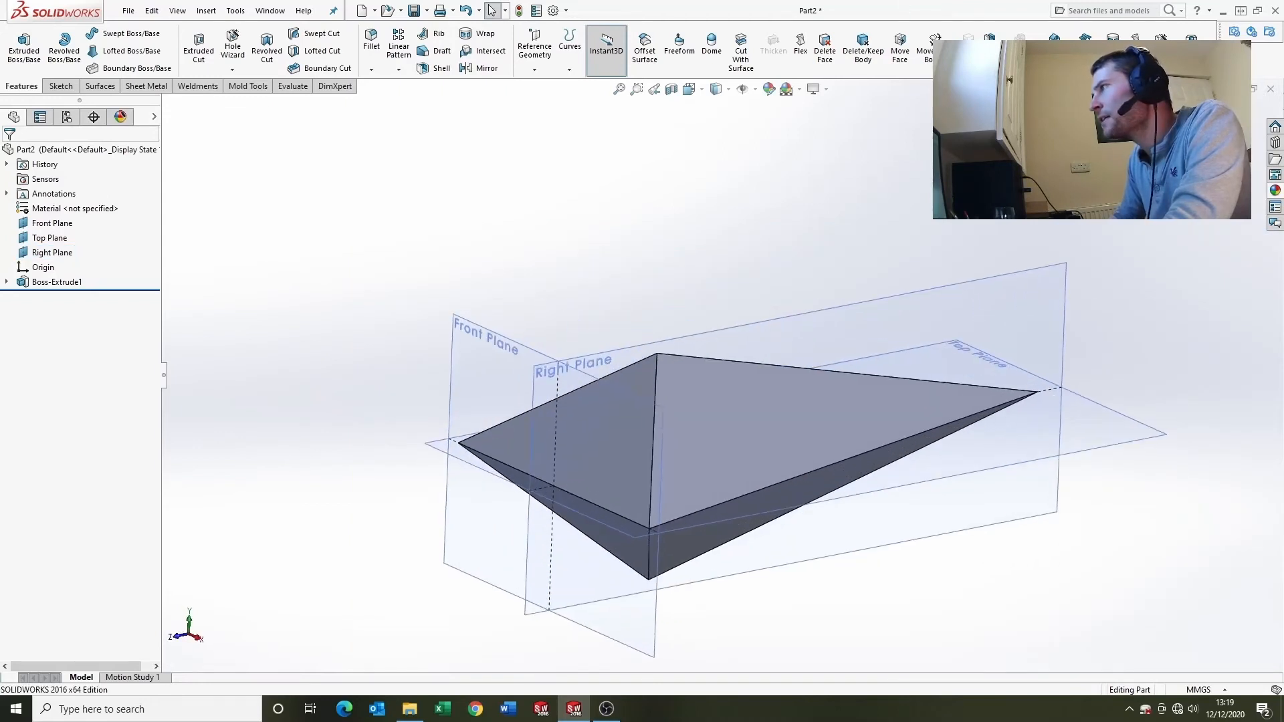
- Set up a Move Face rotation of the upper end face about the 40 mm base edge
click(908, 59)
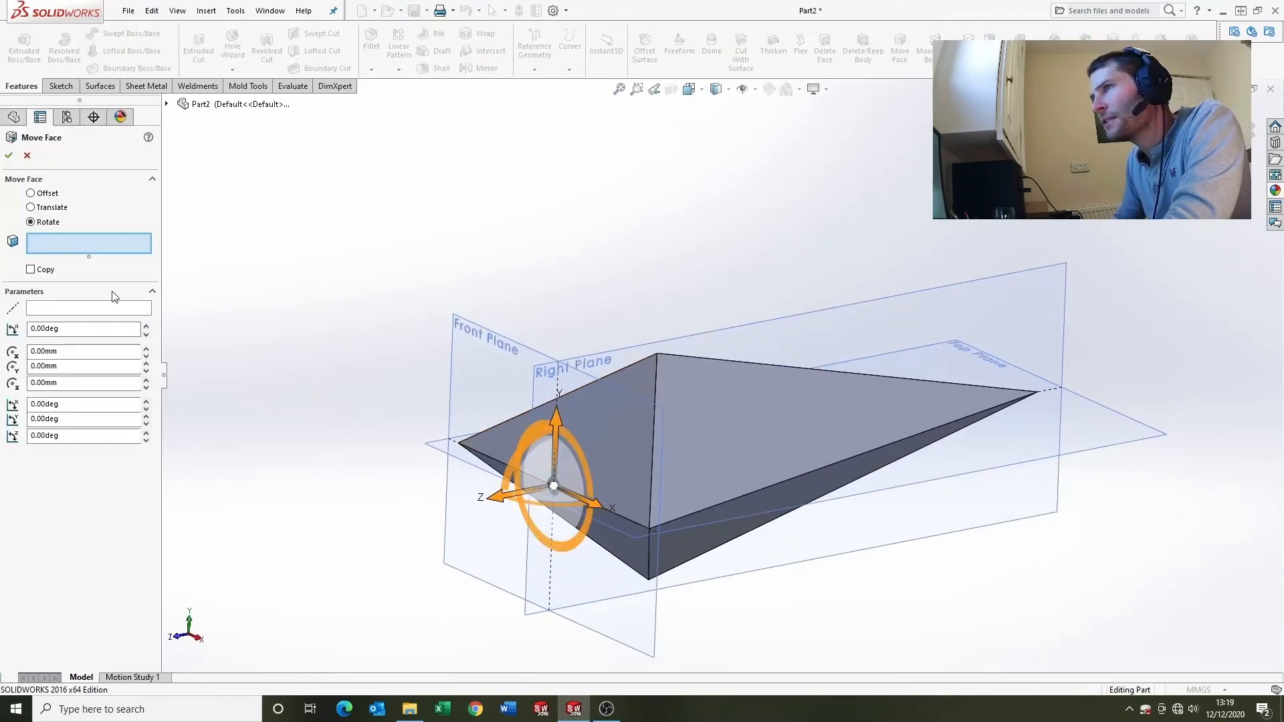
click(73, 309)
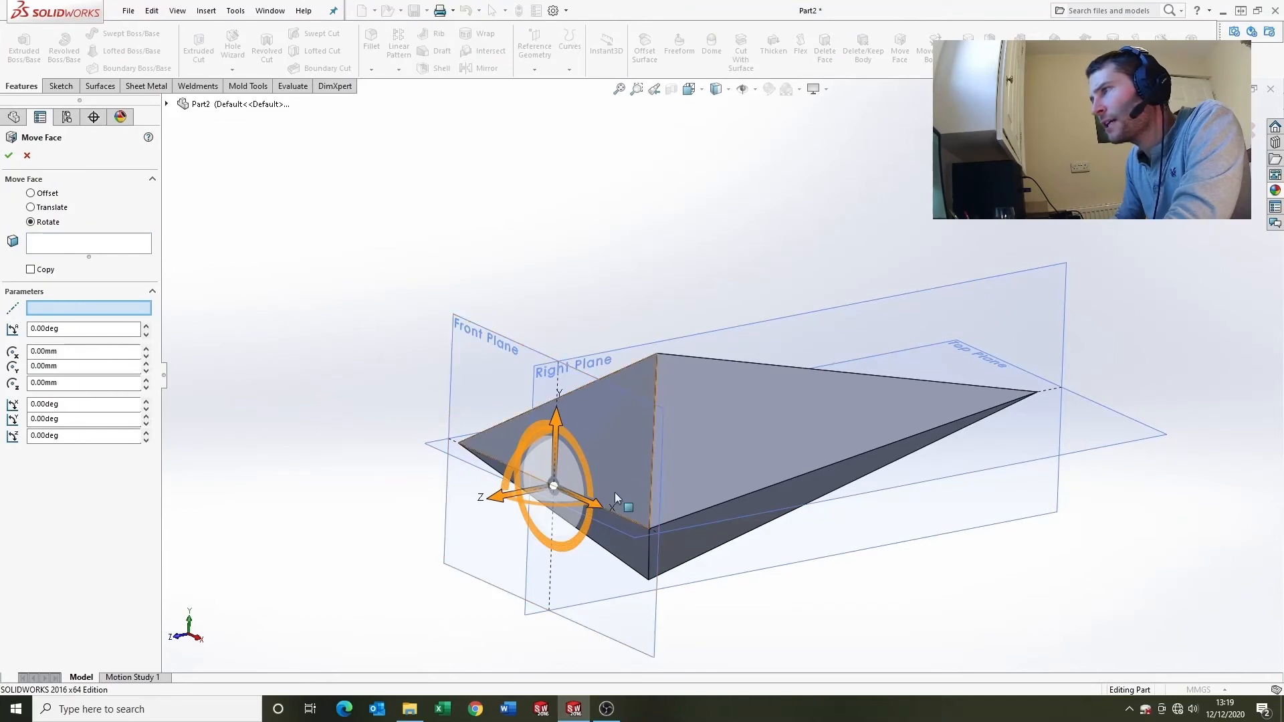
click(549, 492)
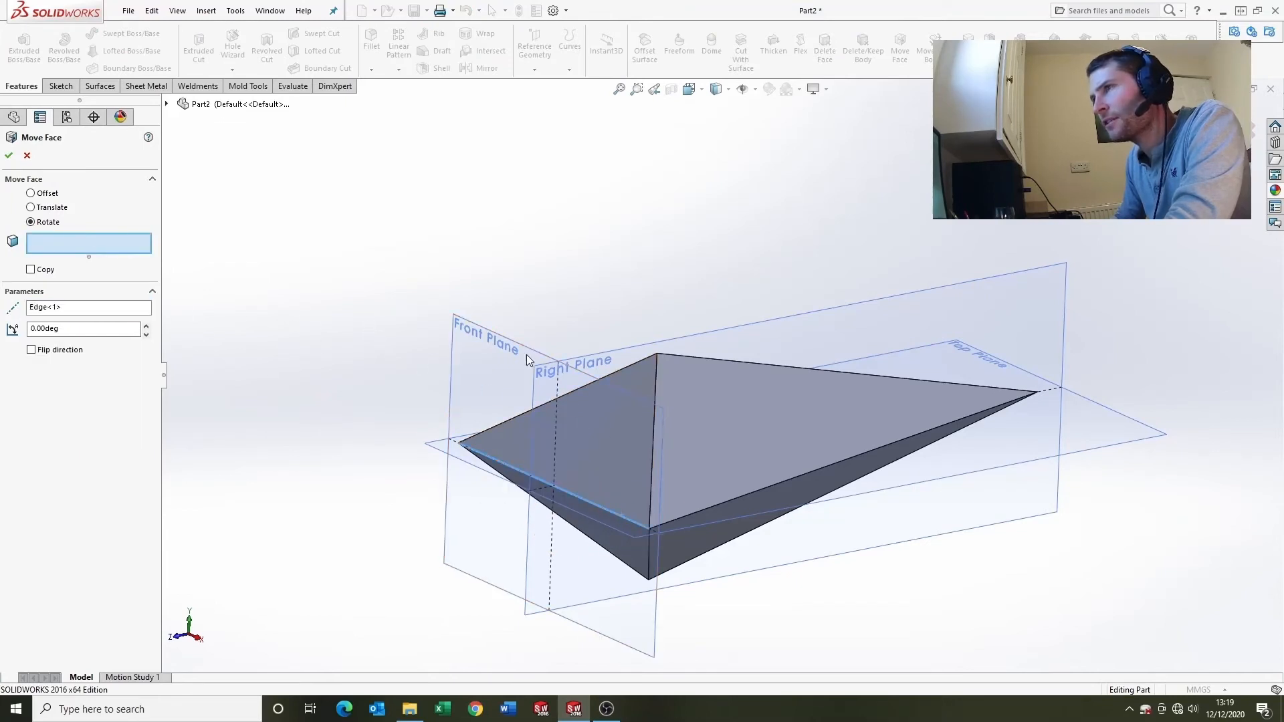
click(613, 416)
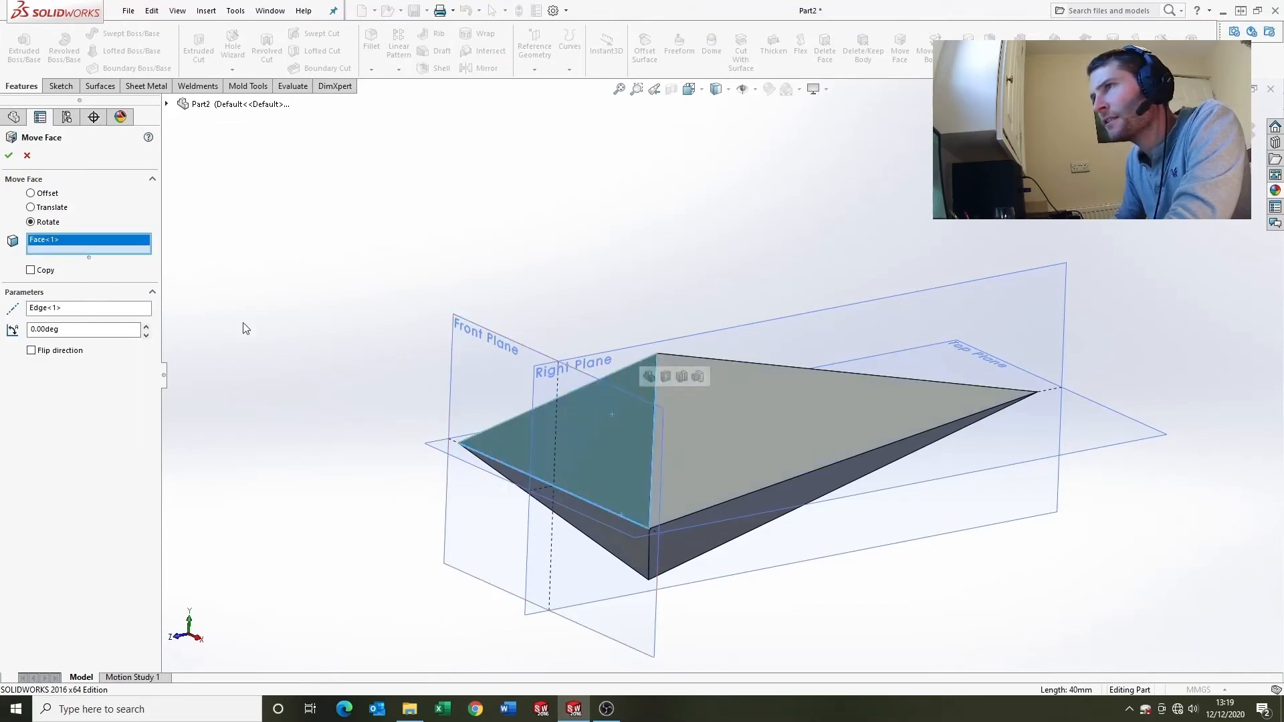
- Set the upper face's rotation to 46 degrees, check the preview in the Right view, and complete the move
click(93, 329)
text(4)
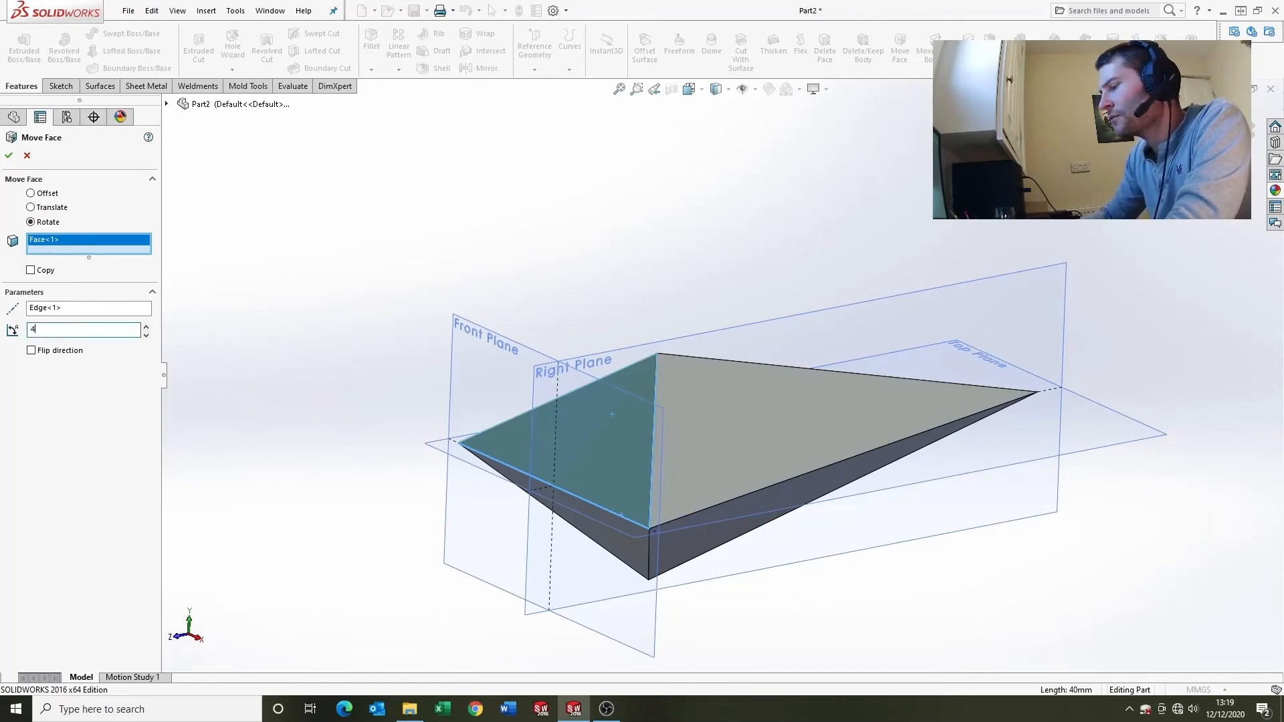
text(6)
key(Return)
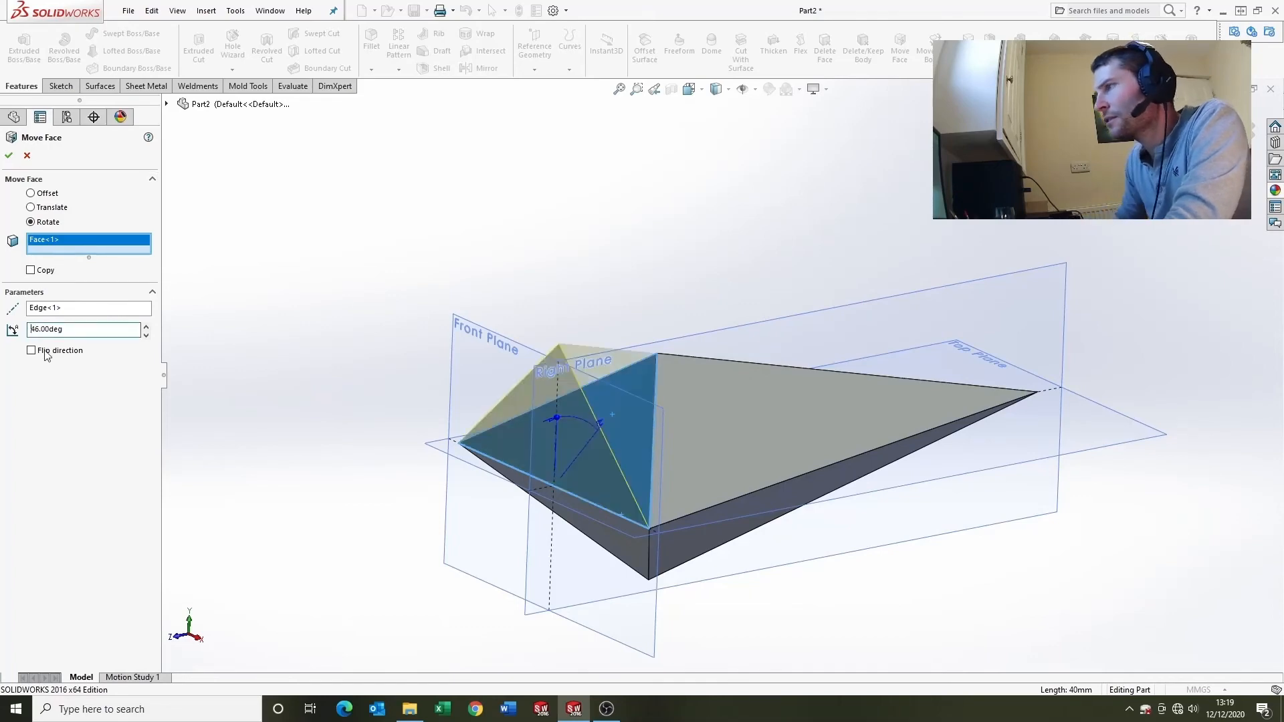
click(689, 89)
click(852, 340)
scroll(479, 299, down, 5)
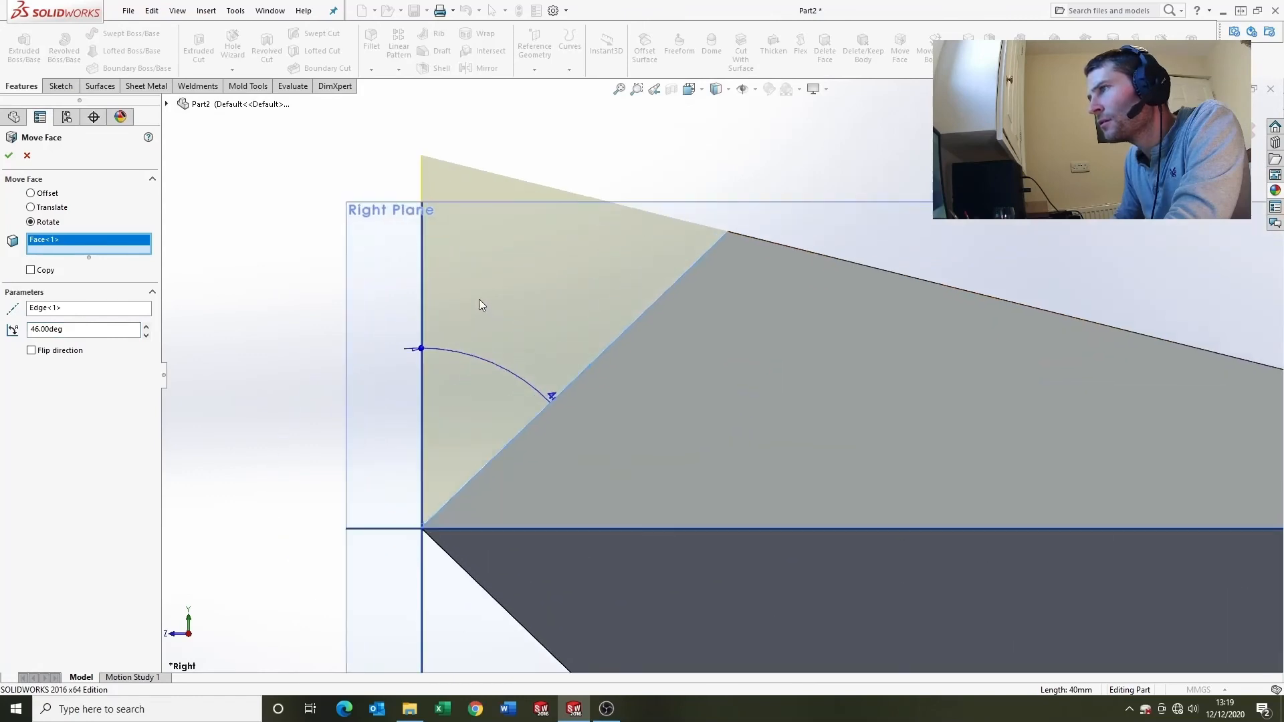
scroll(479, 303, up, 4)
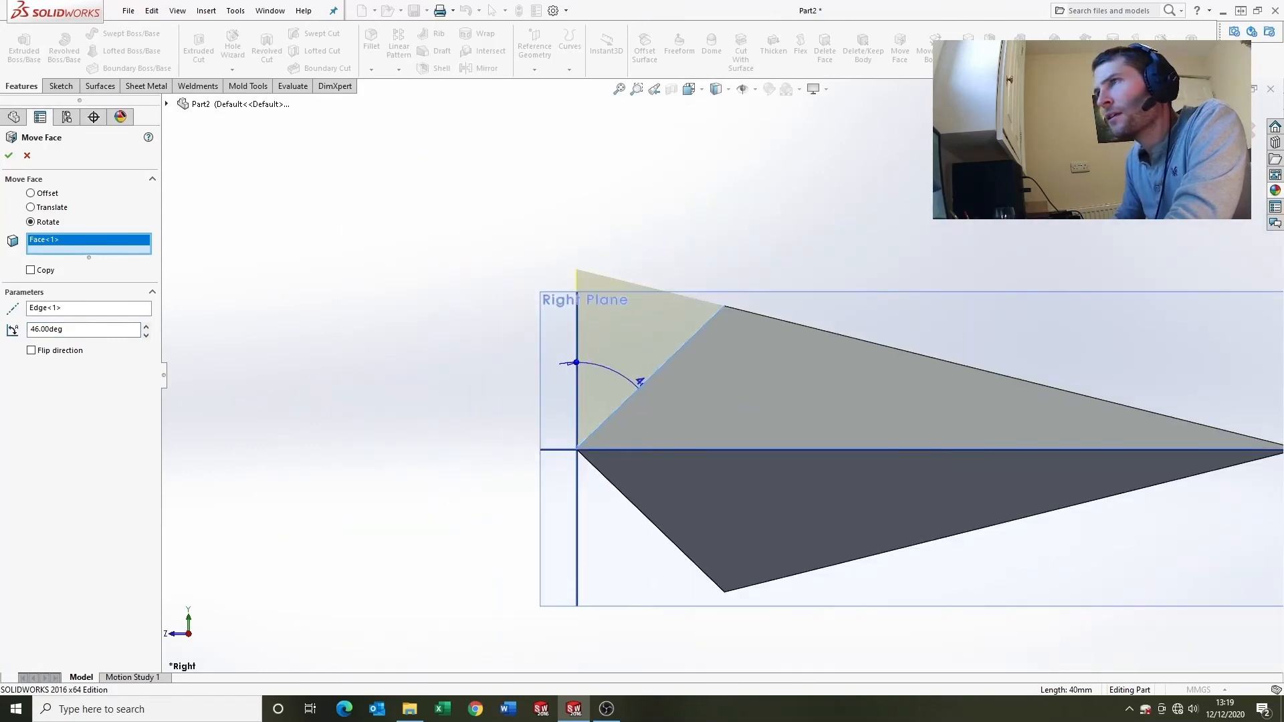
click(10, 159)
- Set up a second Move Face rotation, turning the lower end face about the same base edge
scroll(674, 425, up, 4)
middle_drag(673, 424, 722, 401)
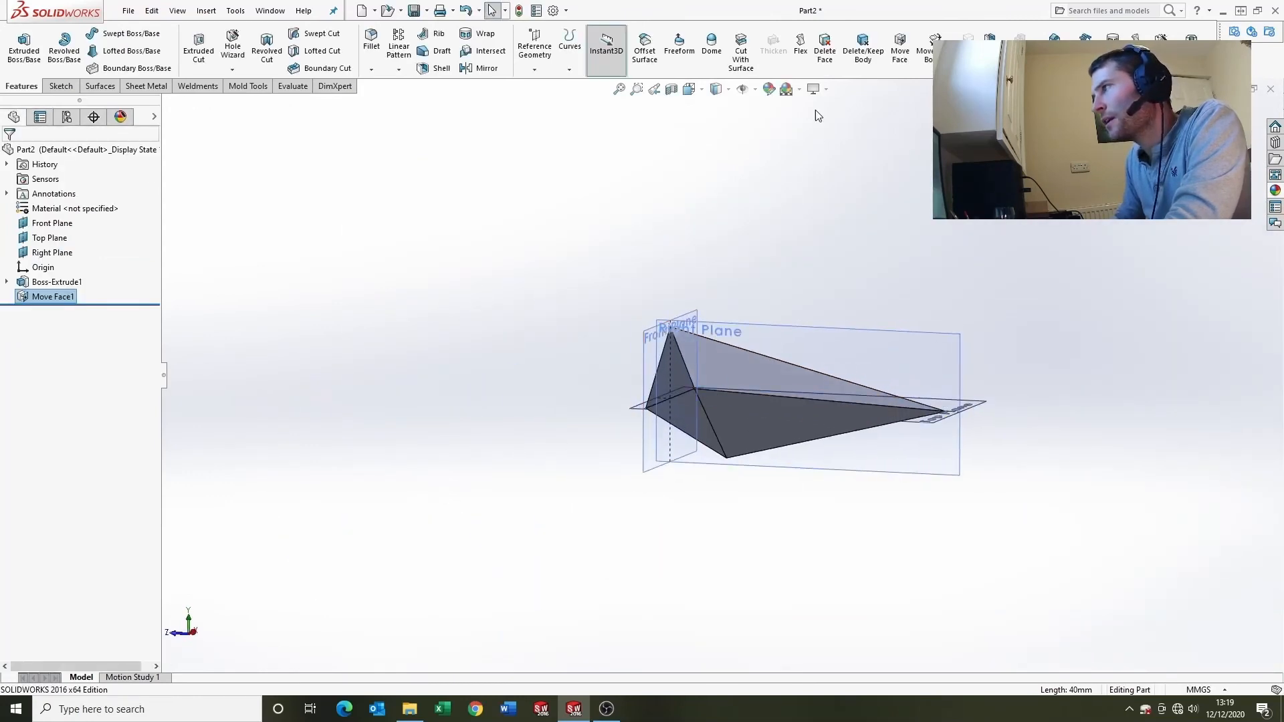
click(907, 53)
scroll(722, 400, down, 6)
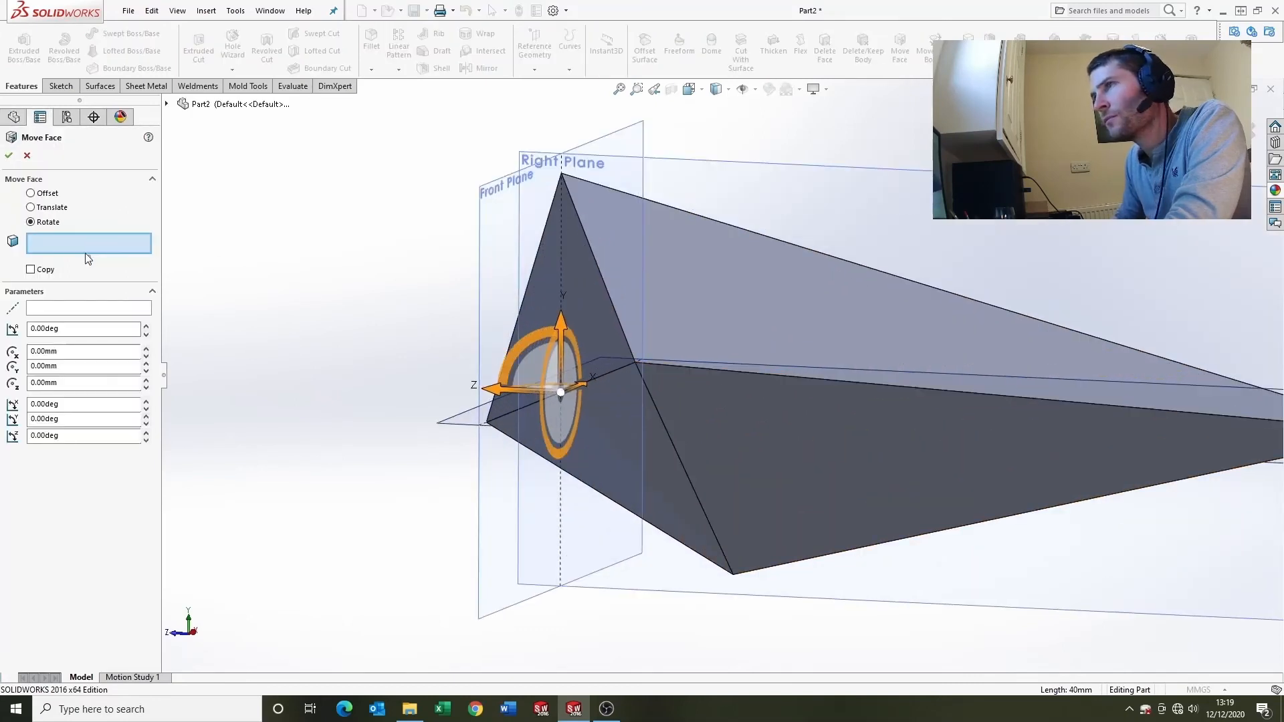
click(74, 309)
click(617, 370)
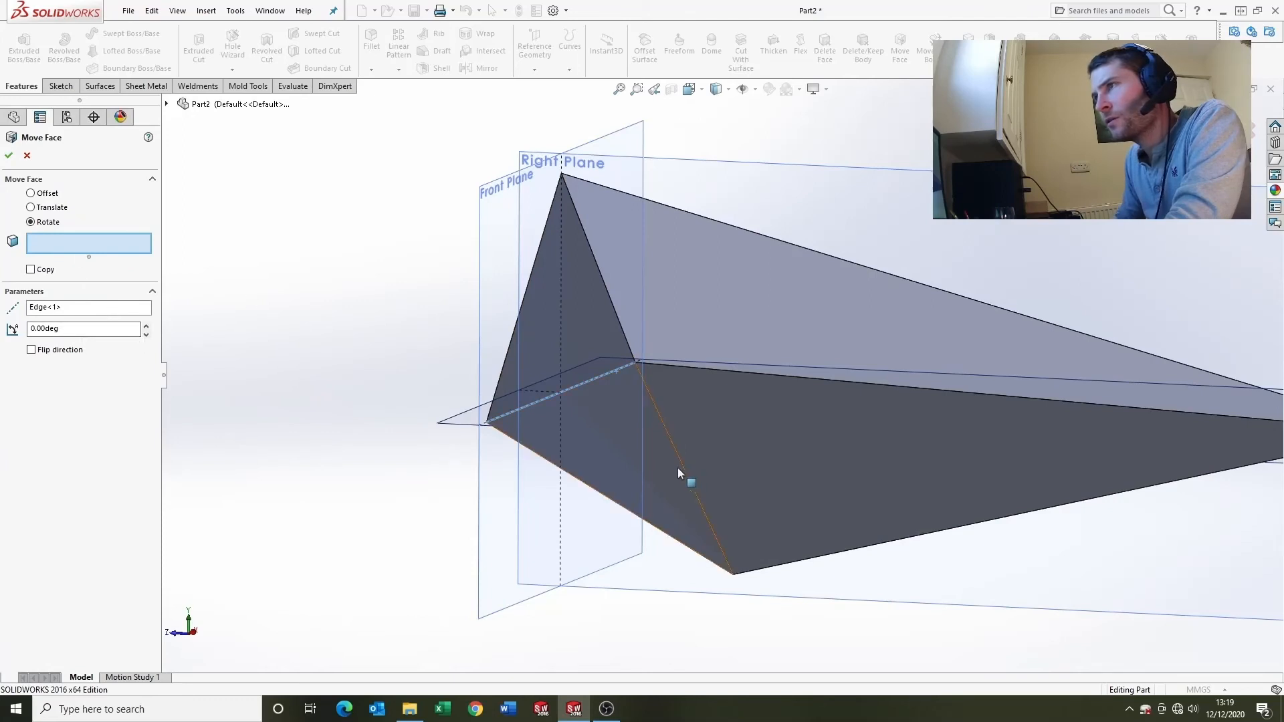
click(648, 467)
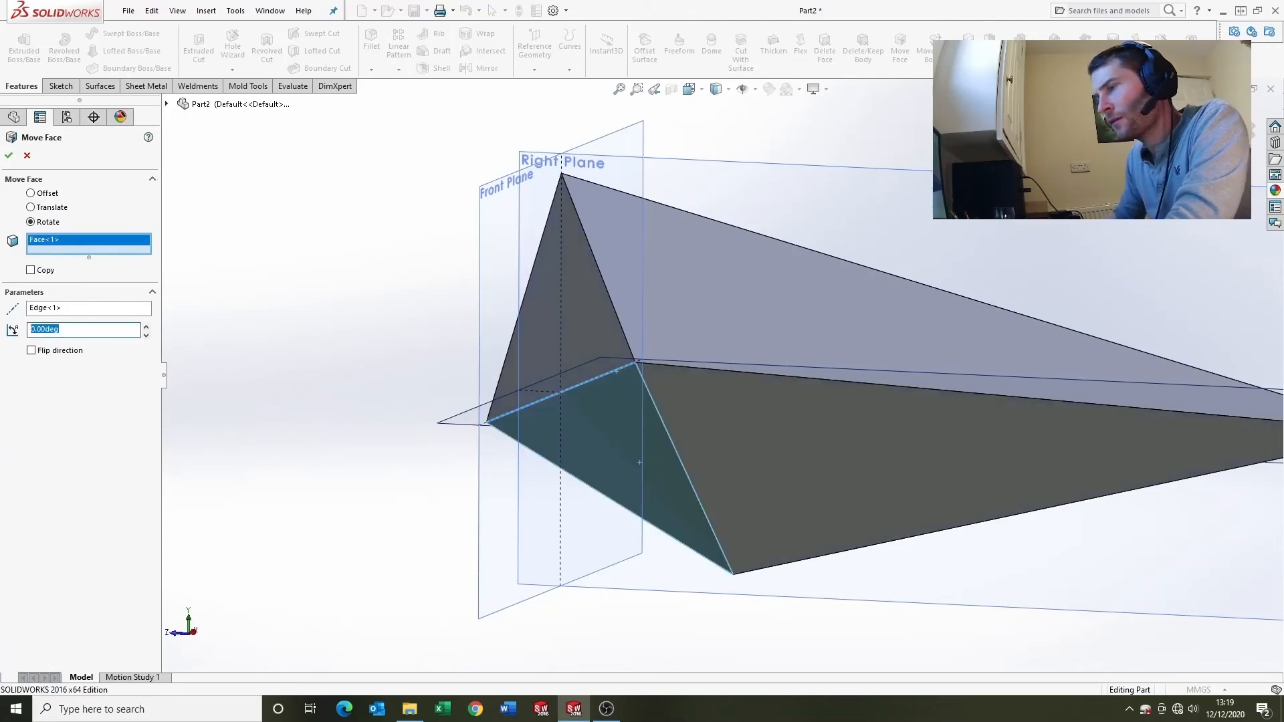
- Rotate the lower end face 46 degrees with the direction flipped, check it in the Right view, and complete the move
key(Return)
scroll(856, 326, up, 4)
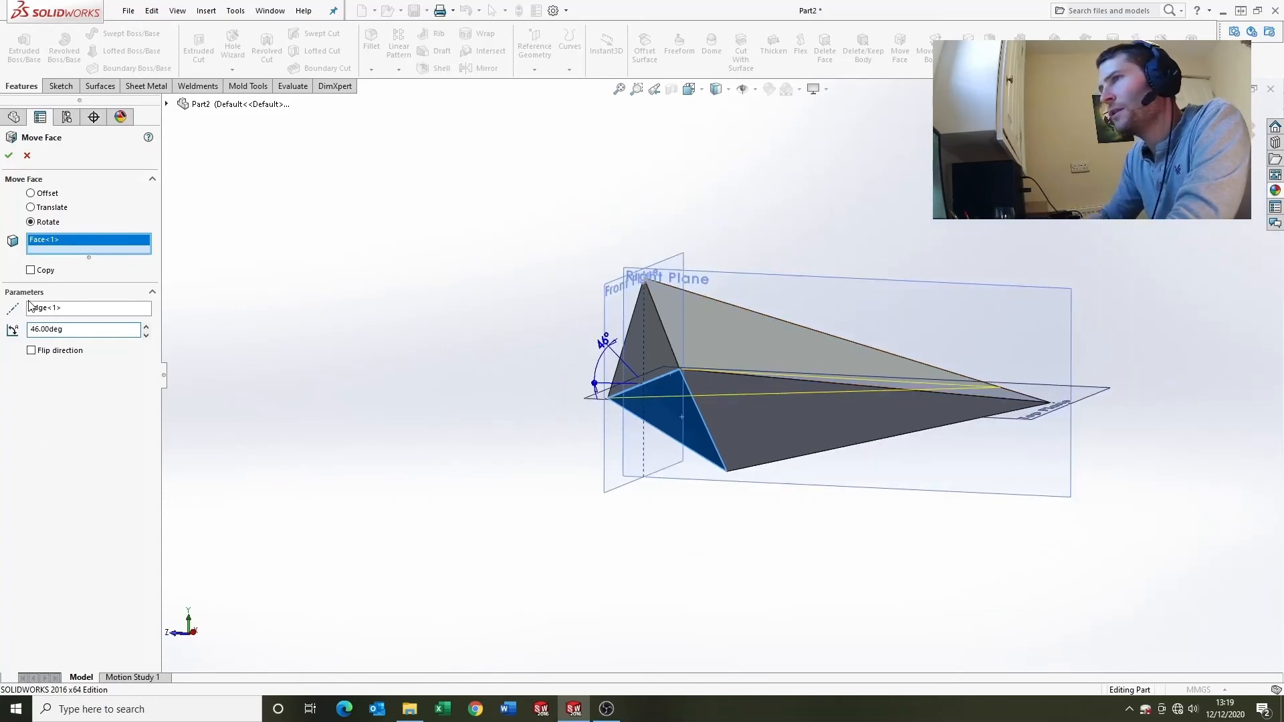
click(32, 351)
click(699, 91)
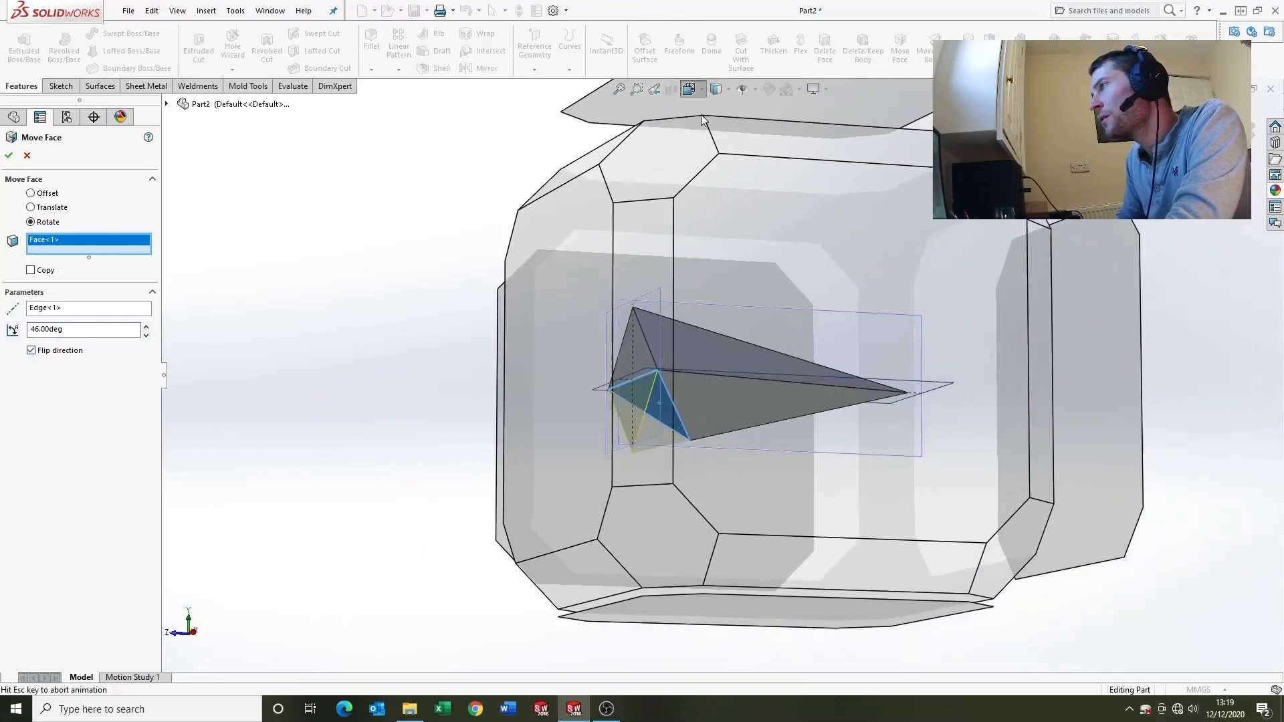
click(754, 285)
scroll(461, 351, down, 2)
scroll(461, 350, up, 2)
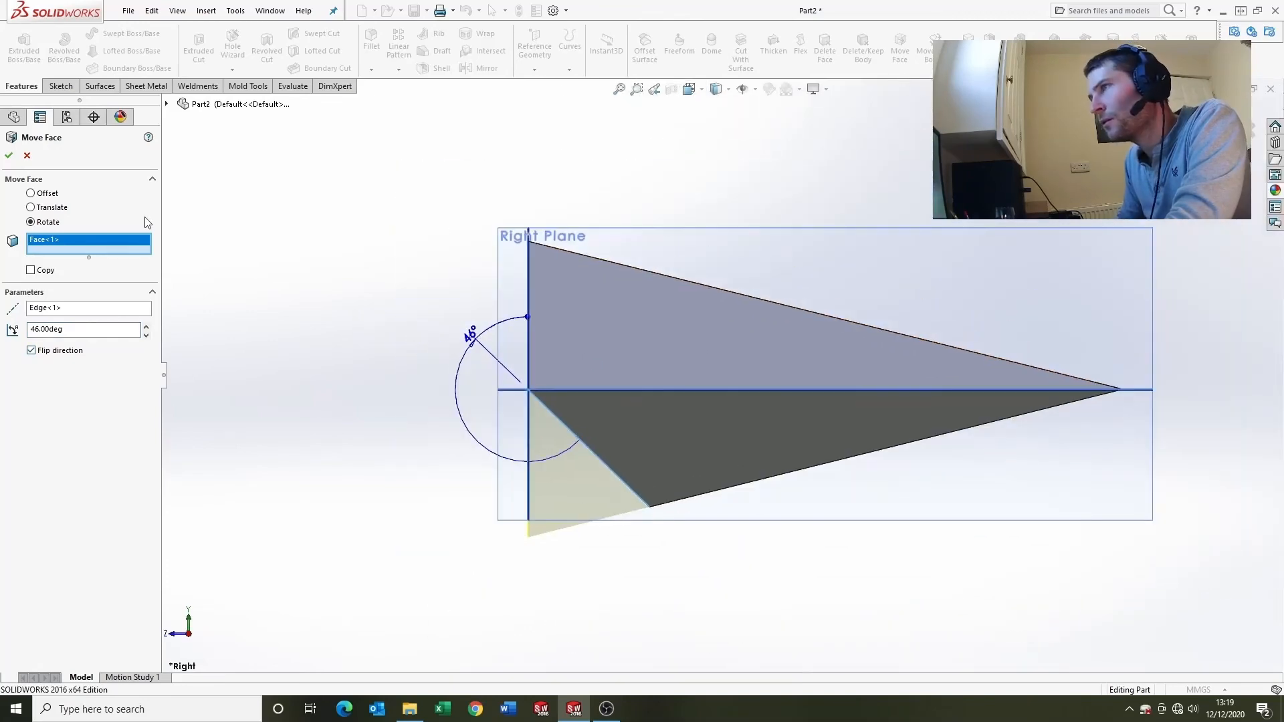
click(10, 156)
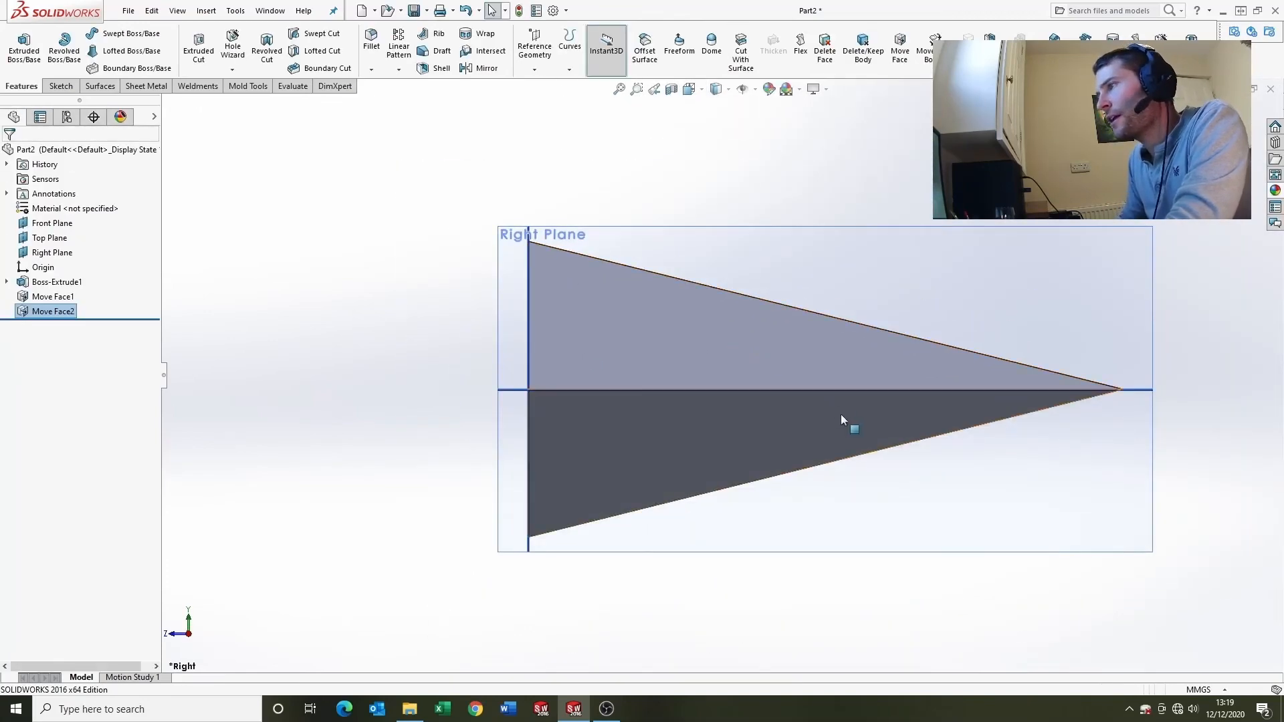
- Create a reference axis at the intersection of the Right Plane and Front Plane
mouse_move(845, 424)
middle_down()
mouse_move(811, 372)
mouse_move(840, 435)
mouse_move(799, 424)
mouse_move(785, 487)
mouse_move(868, 464)
mouse_move(851, 464)
mouse_move(829, 428)
middle_up()
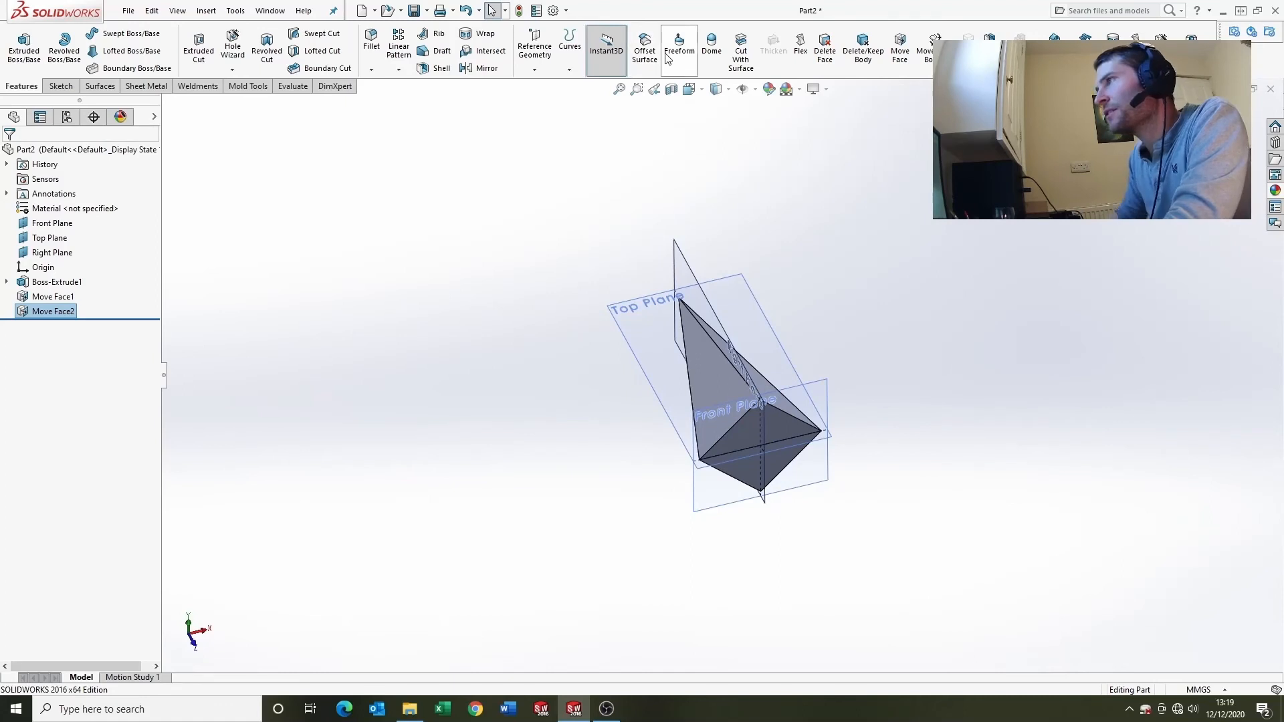
click(534, 70)
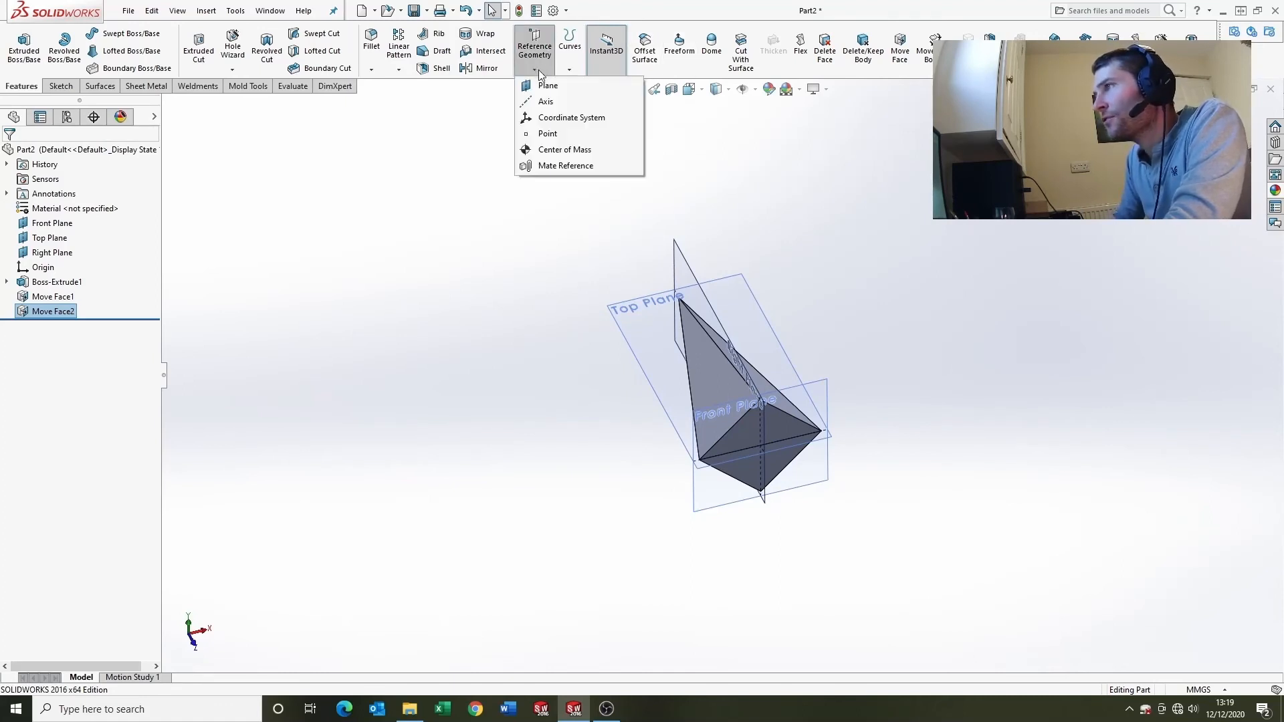
click(555, 104)
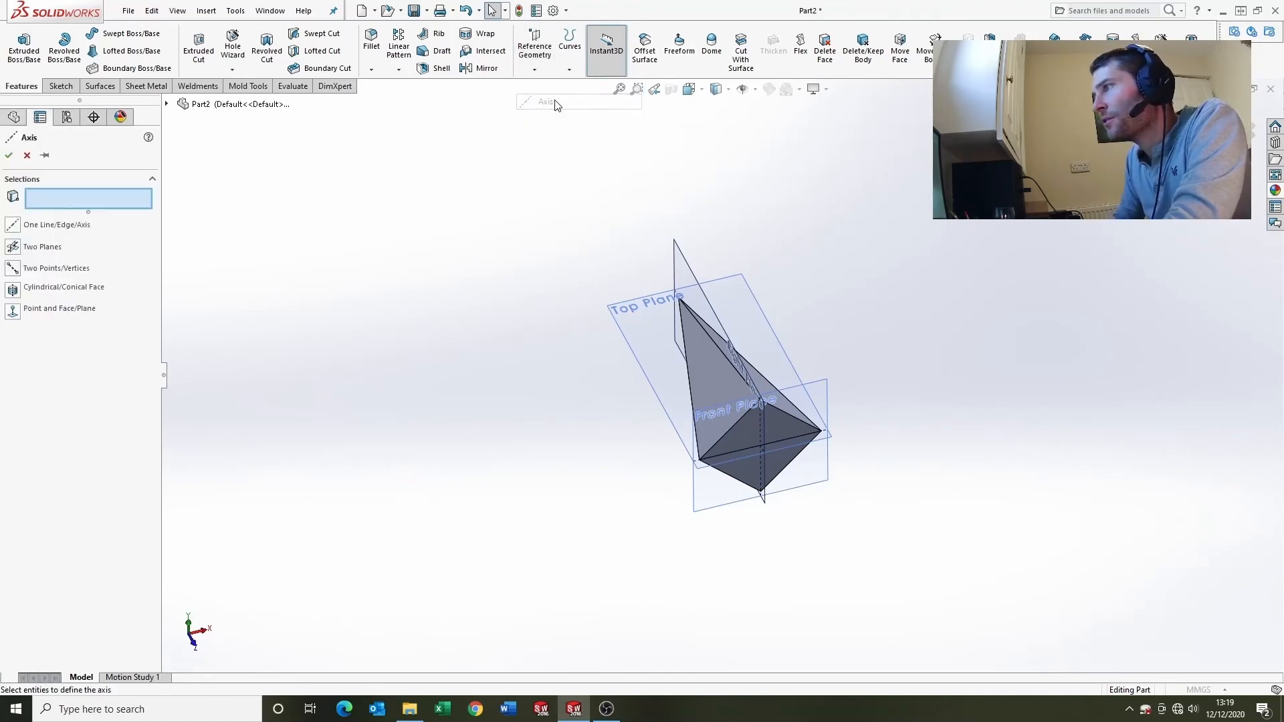
click(682, 256)
click(817, 386)
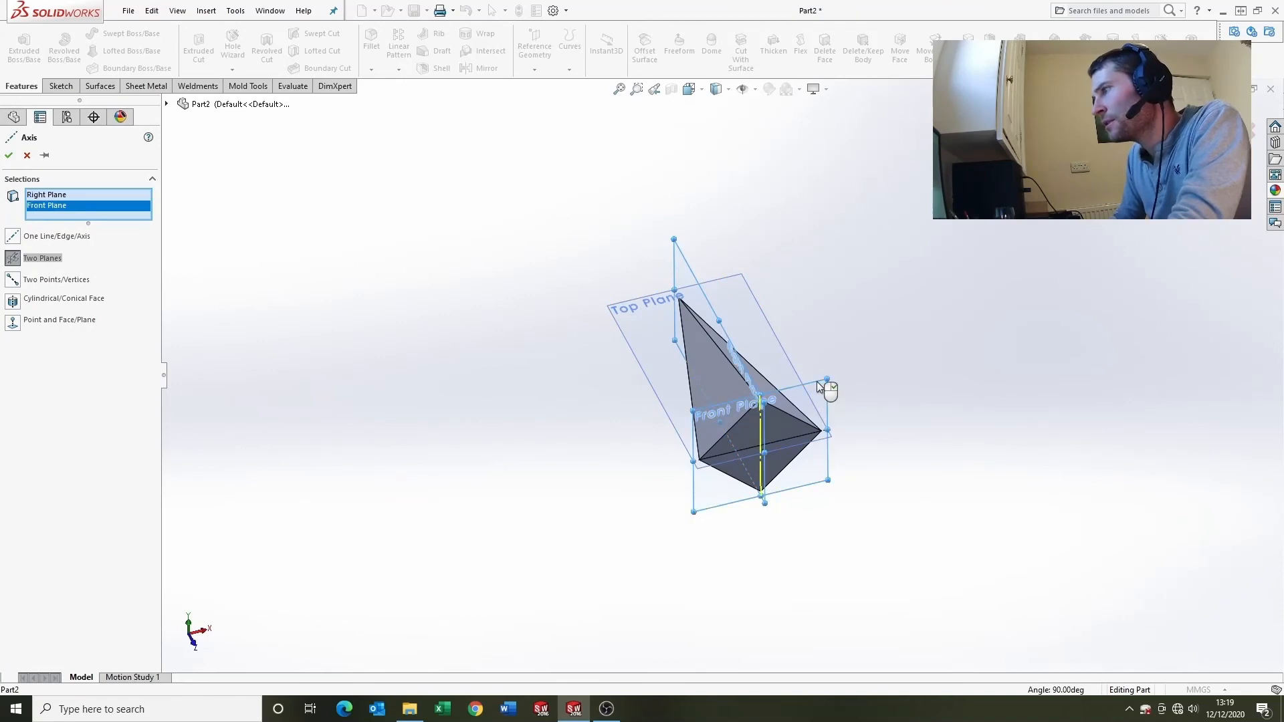
click(10, 154)
- Circular-pattern the star point as a body around the new axis, with 5 equally spaced instances over 360 degrees
click(399, 70)
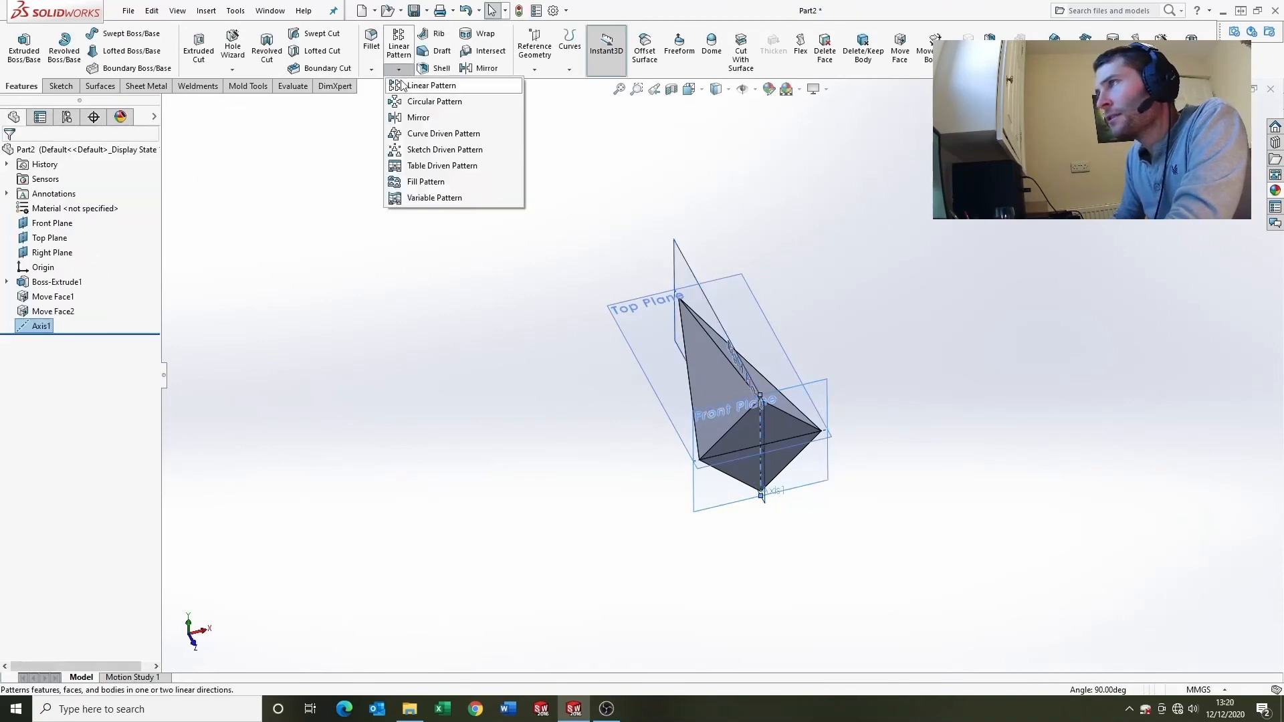
click(435, 101)
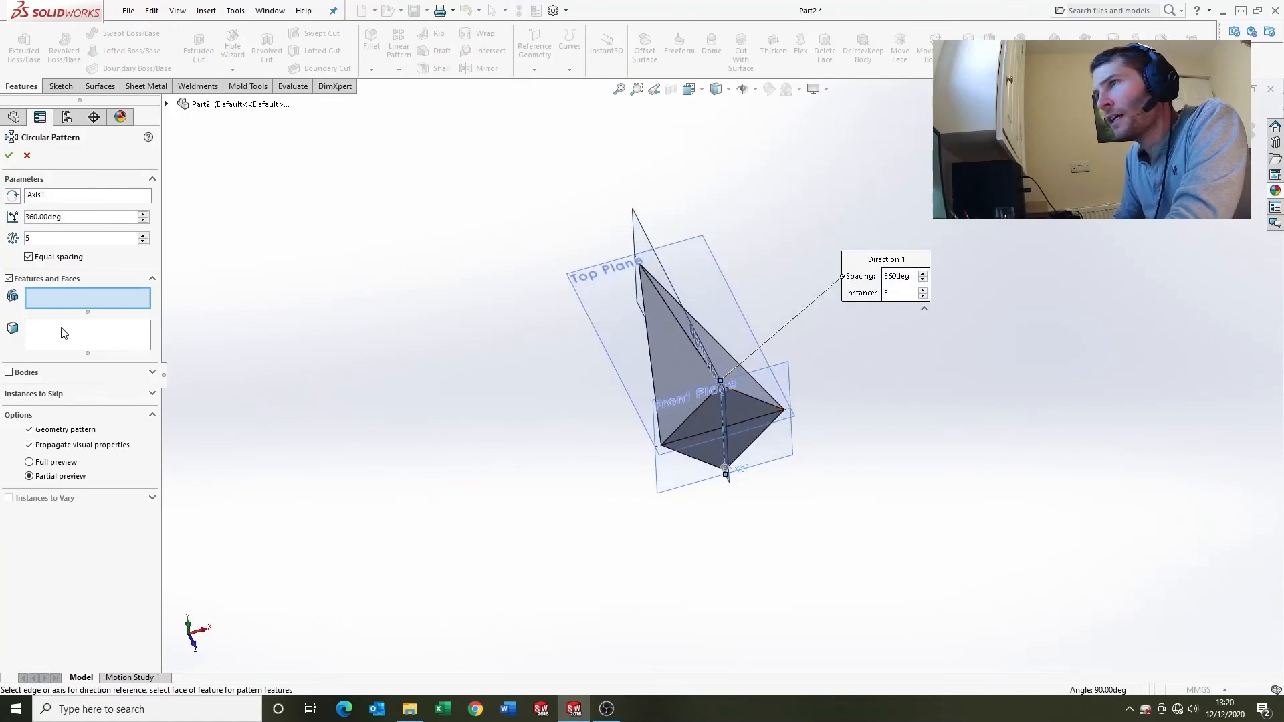
click(9, 279)
click(9, 300)
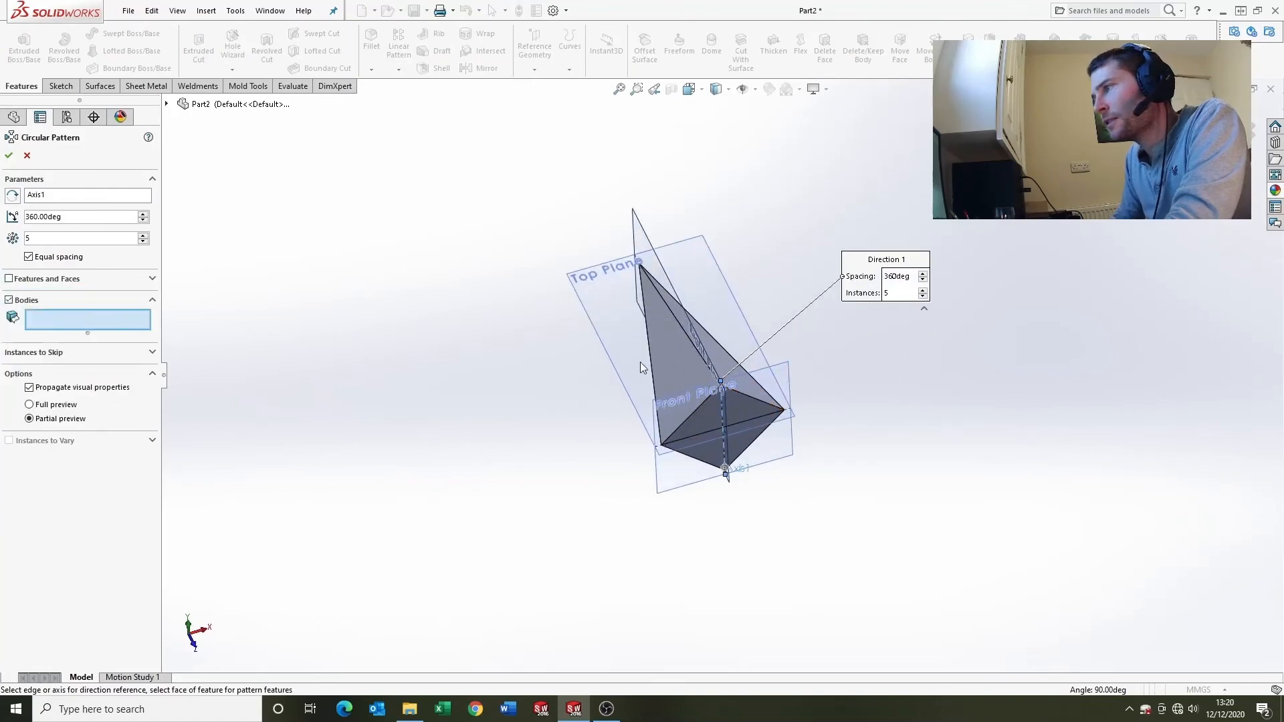
click(665, 353)
scroll(748, 385, down, 3)
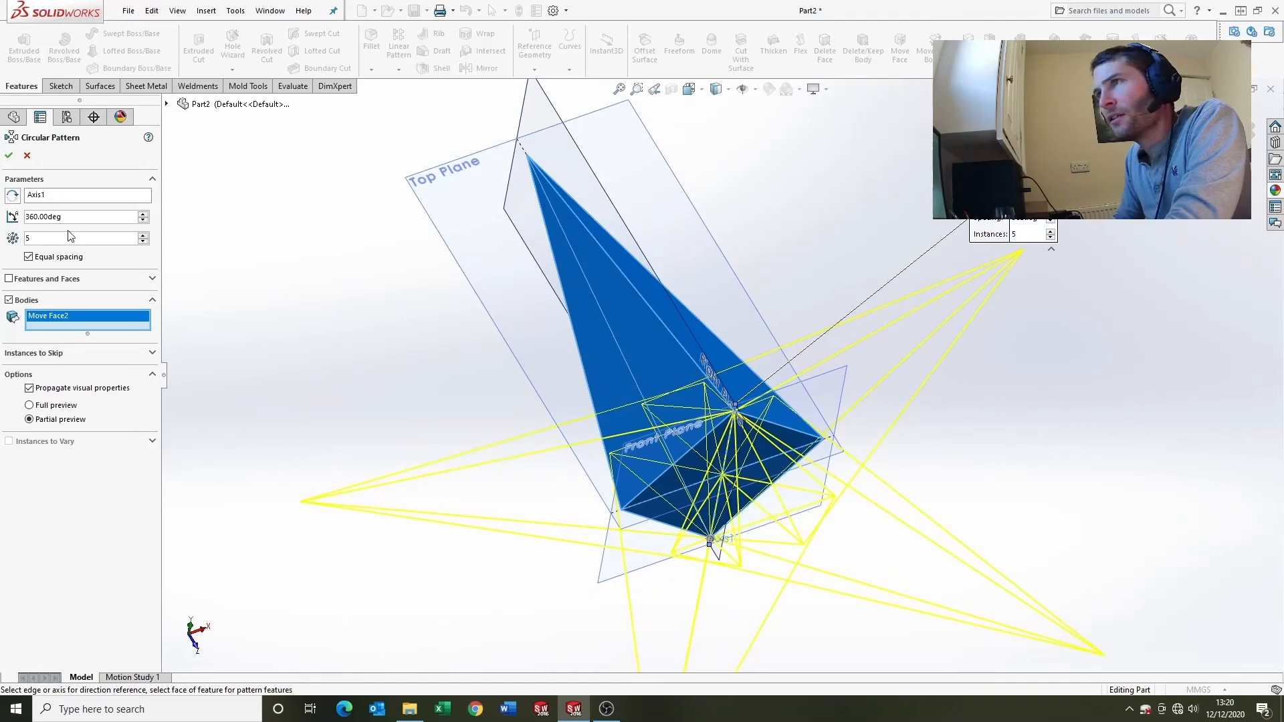
click(9, 155)
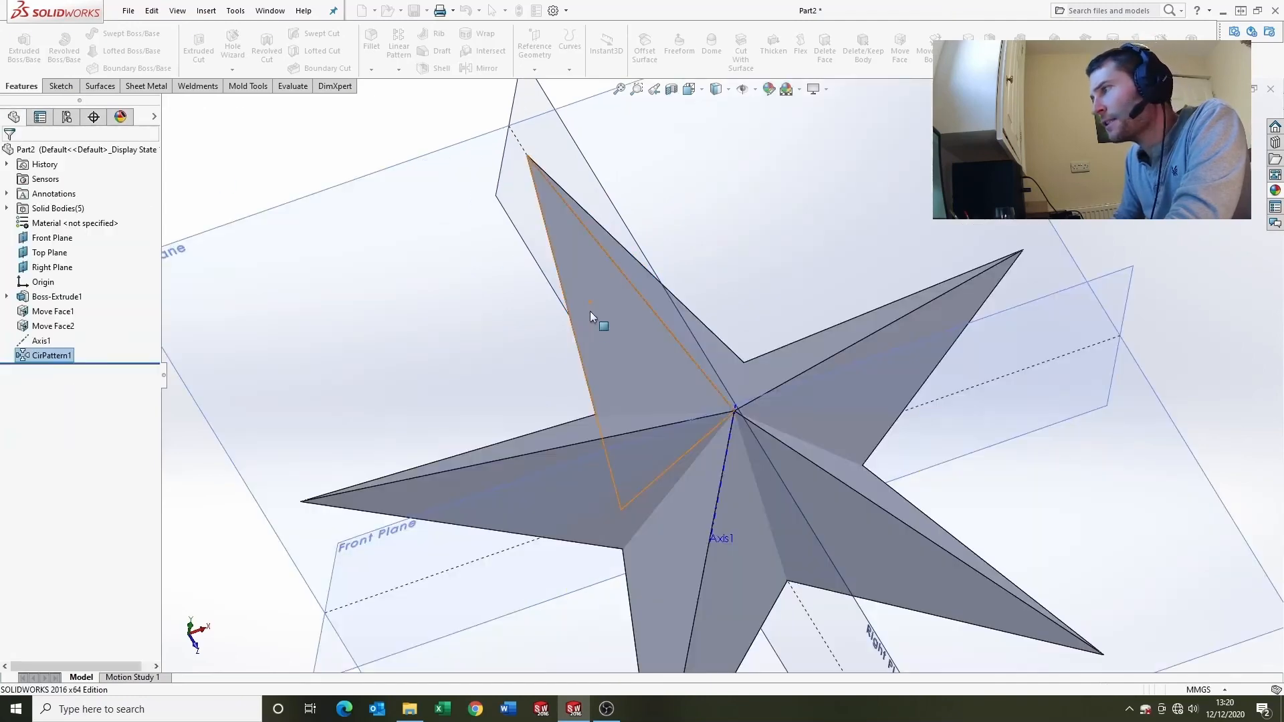
click(389, 160)
- Combine all five star-point bodies into a single body using the Add operation
scroll(390, 160, up, 5)
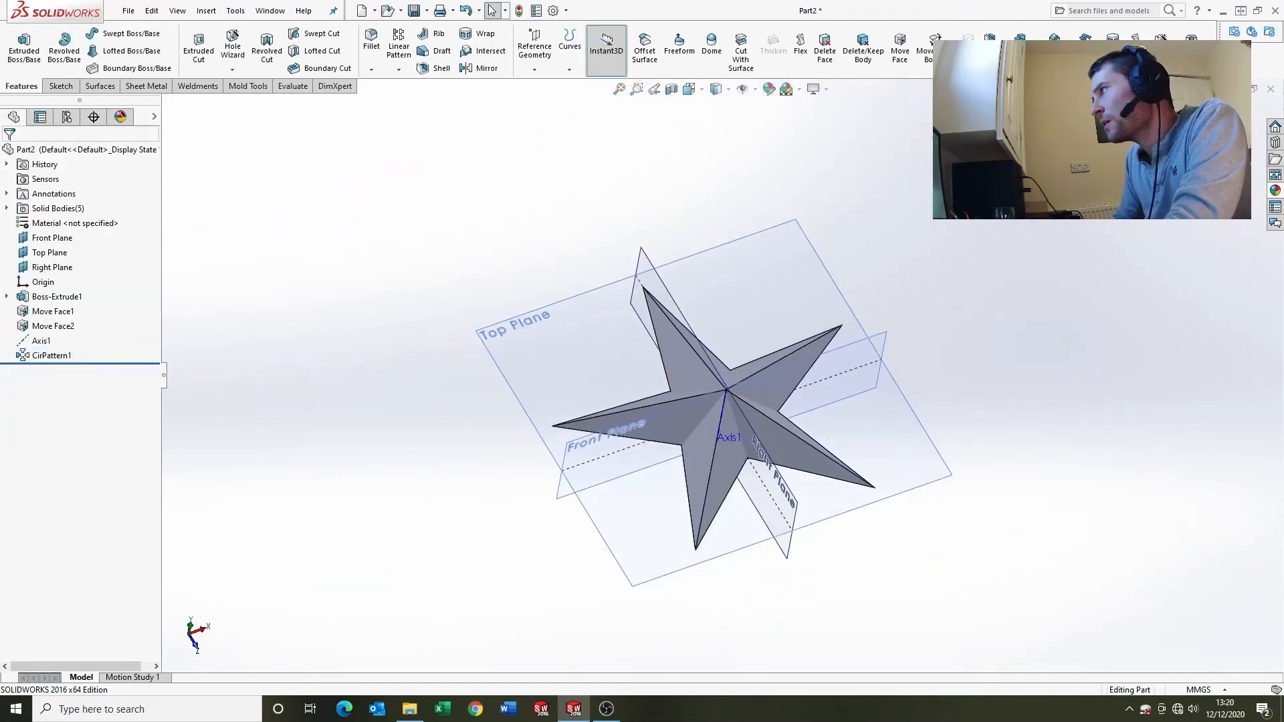
click(1019, 48)
scroll(789, 383, up, 2)
scroll(776, 381, down, 4)
click(650, 367)
click(645, 421)
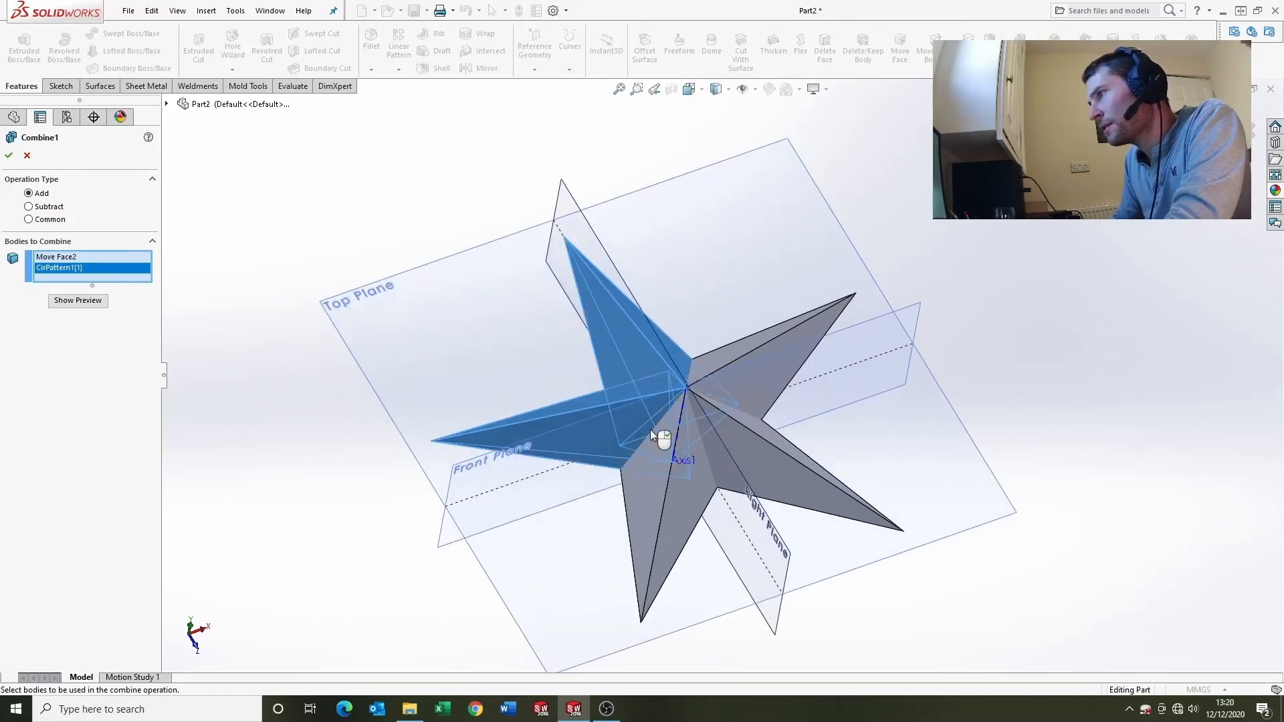
click(656, 445)
click(729, 438)
click(735, 385)
right_click(701, 399)
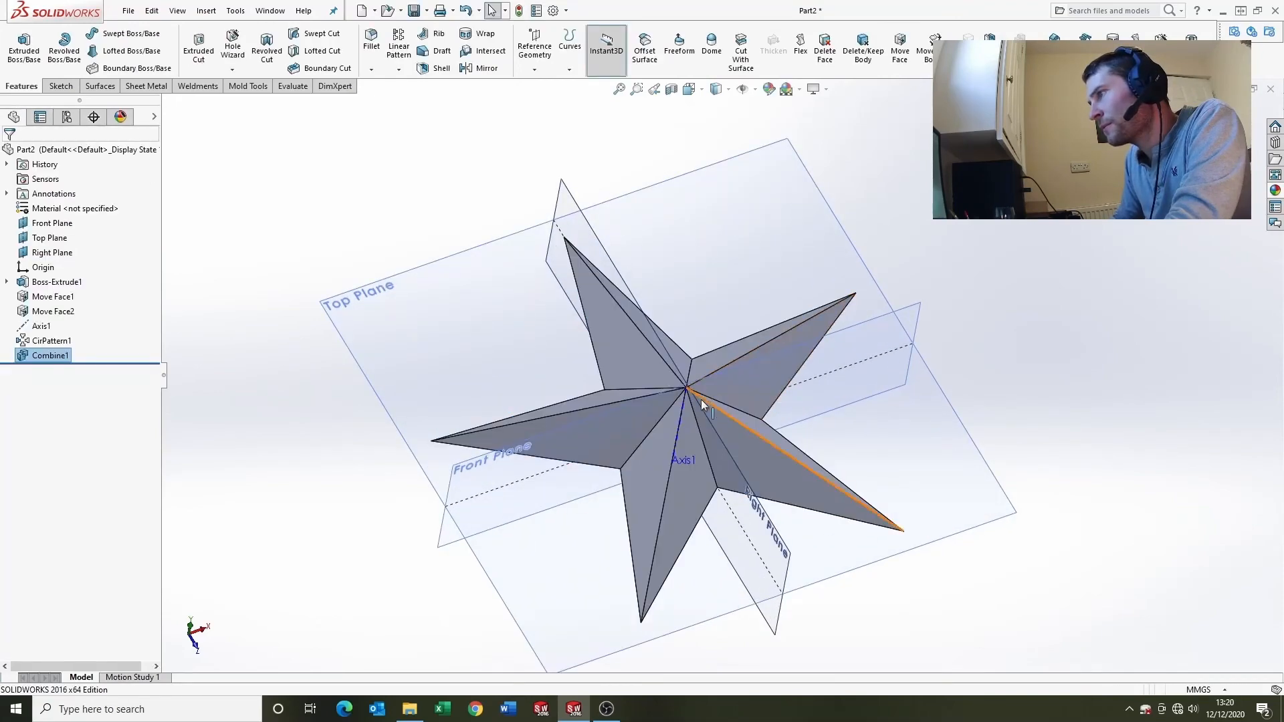
middle_drag(700, 400, 659, 295)
scroll(702, 381, up, 3)
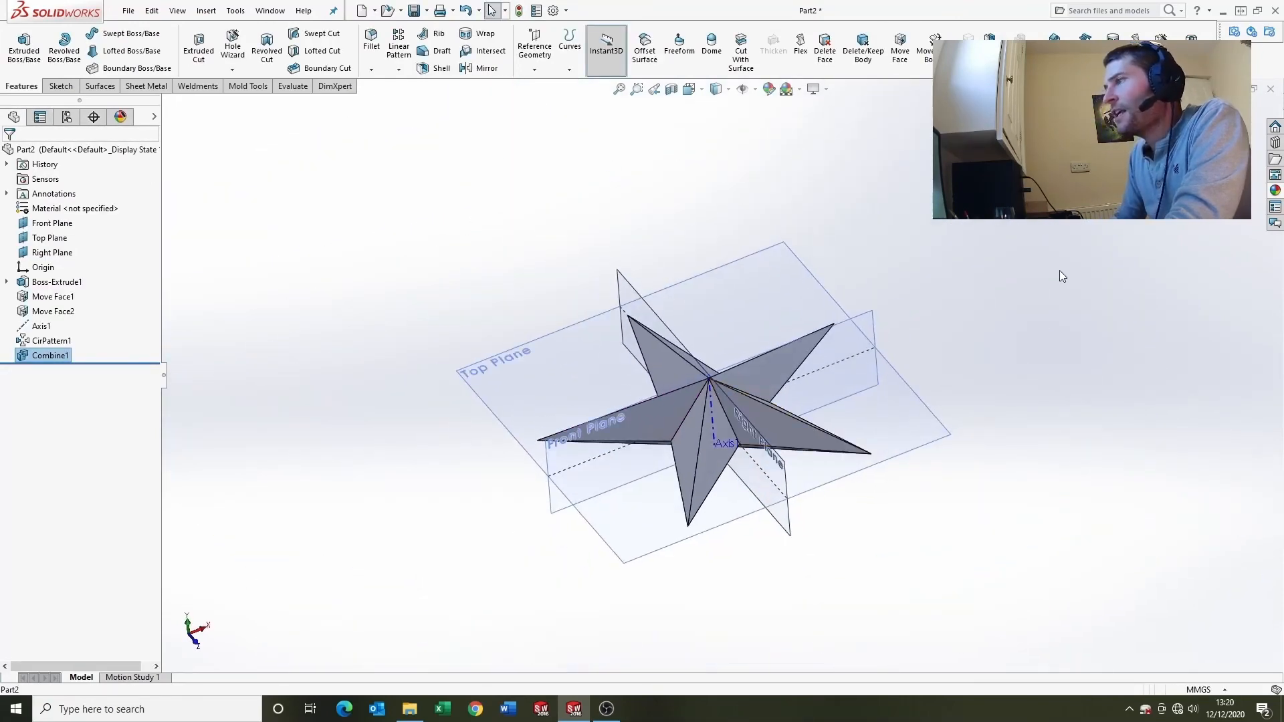
click(1122, 266)
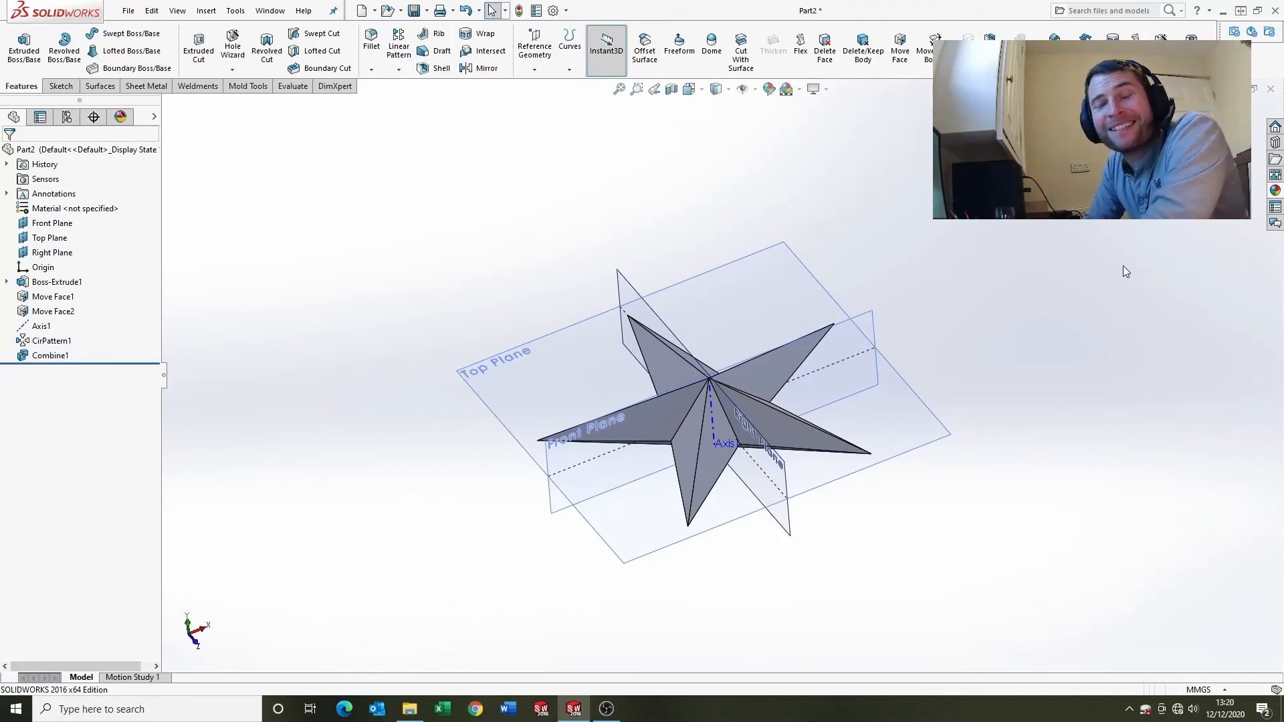